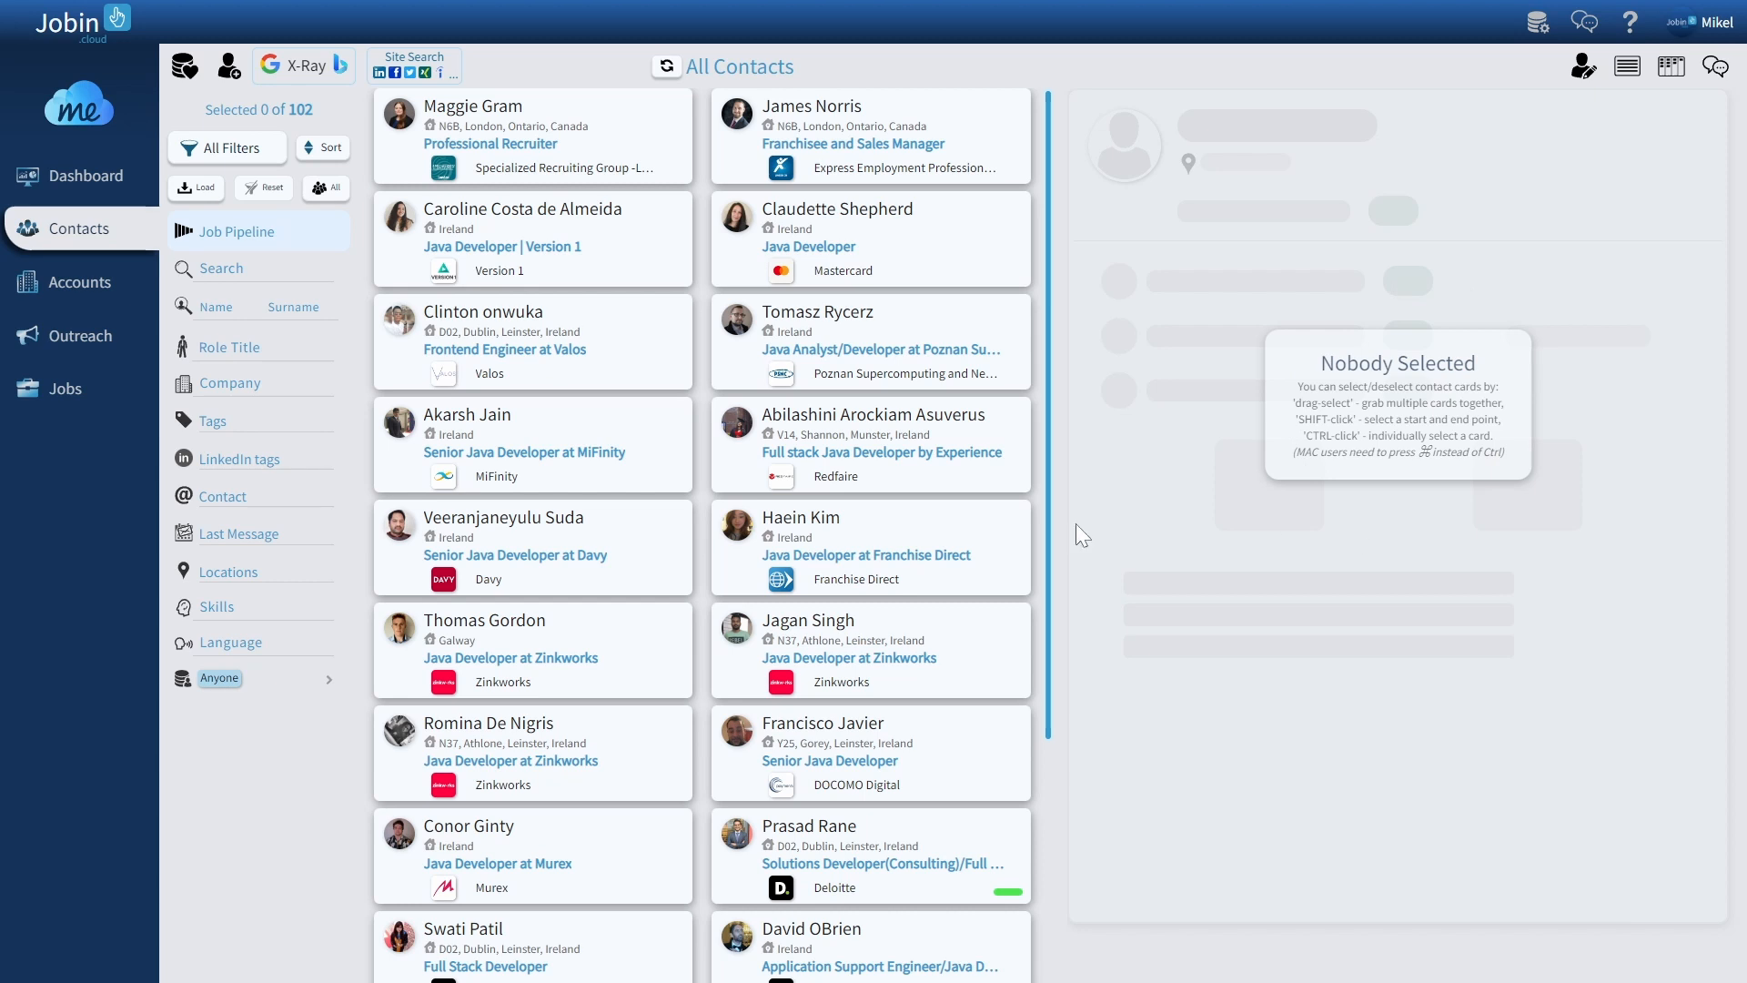
Step: Select the ten contact cards in the second through sixth rows of the All Contacts list
click(332, 194)
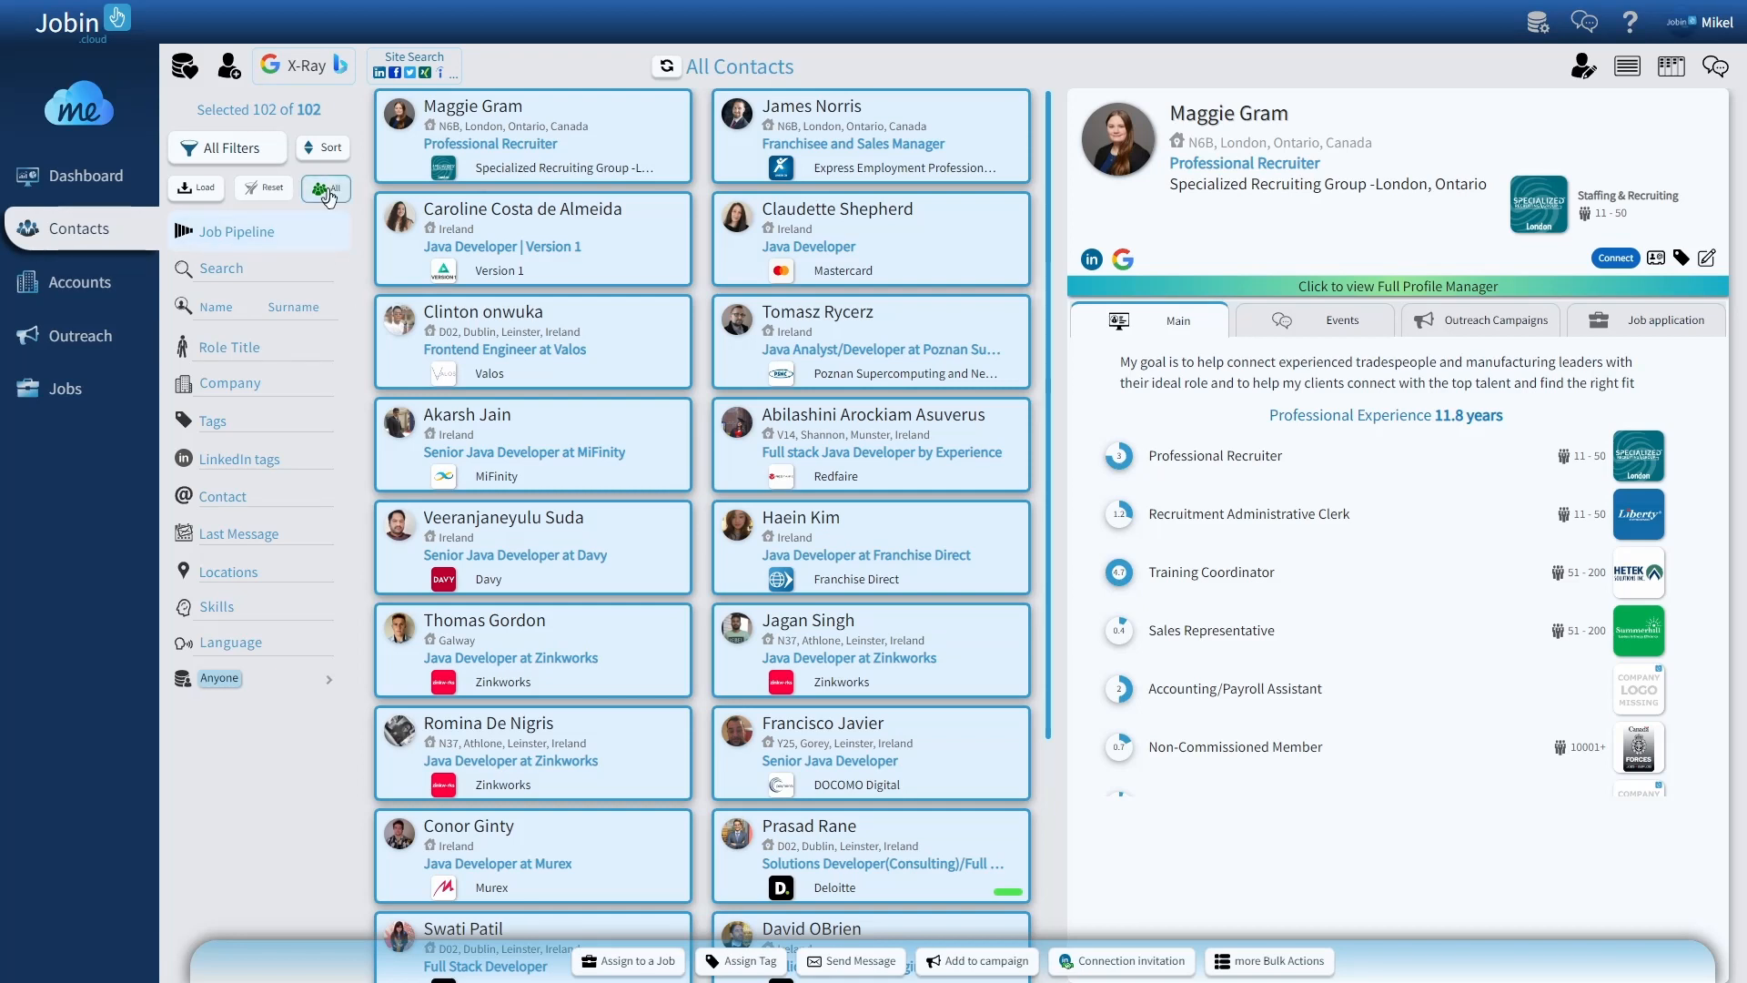
click(326, 189)
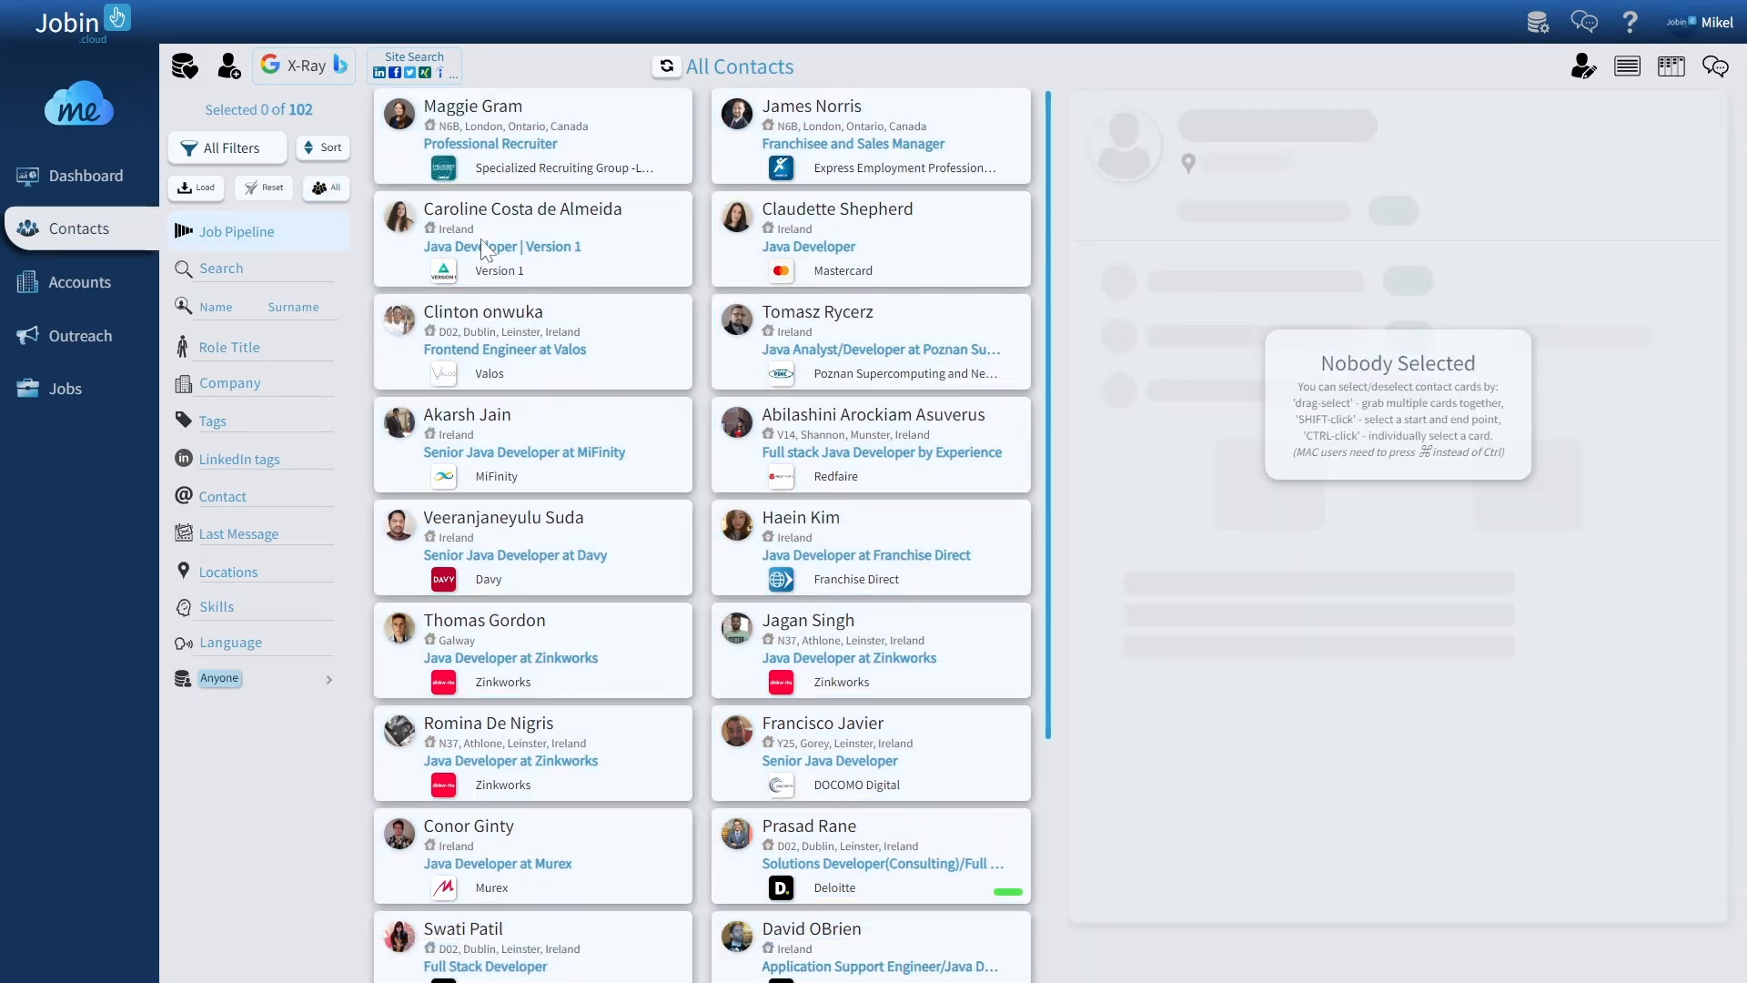
drag(480, 238, 826, 644)
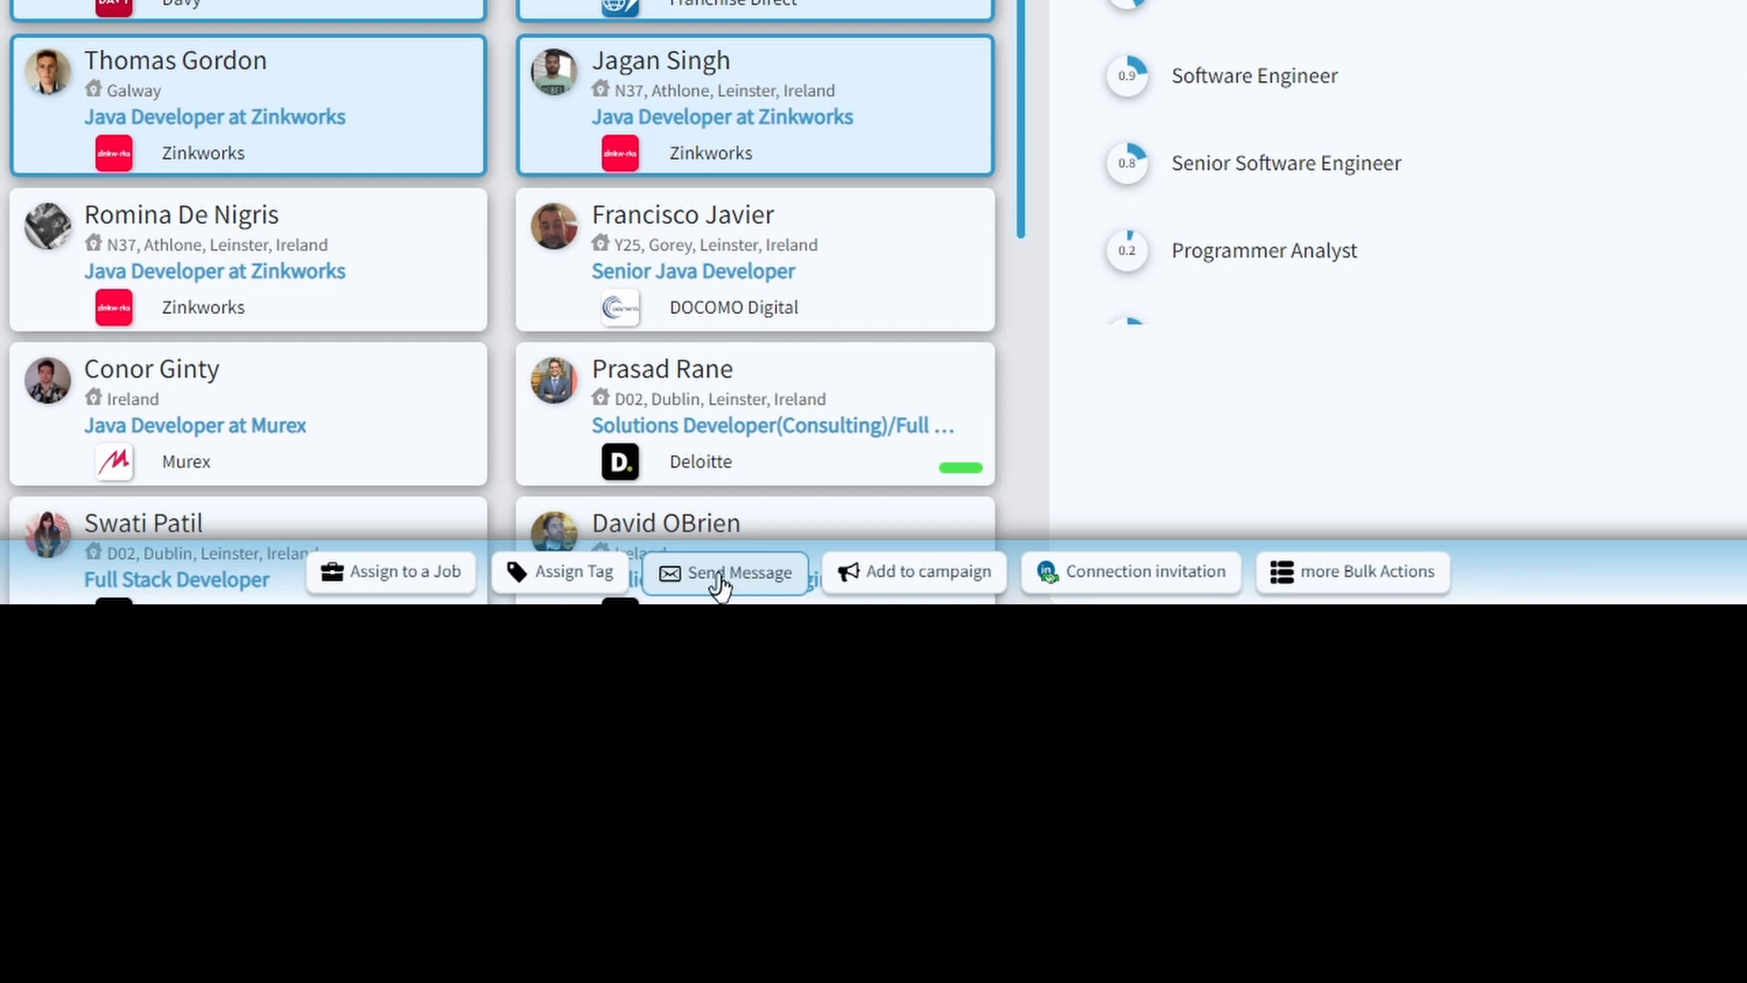
Step: Start a bulk message to the selected contacts, switch the method to eMail and restrict it to only work emails
click(719, 582)
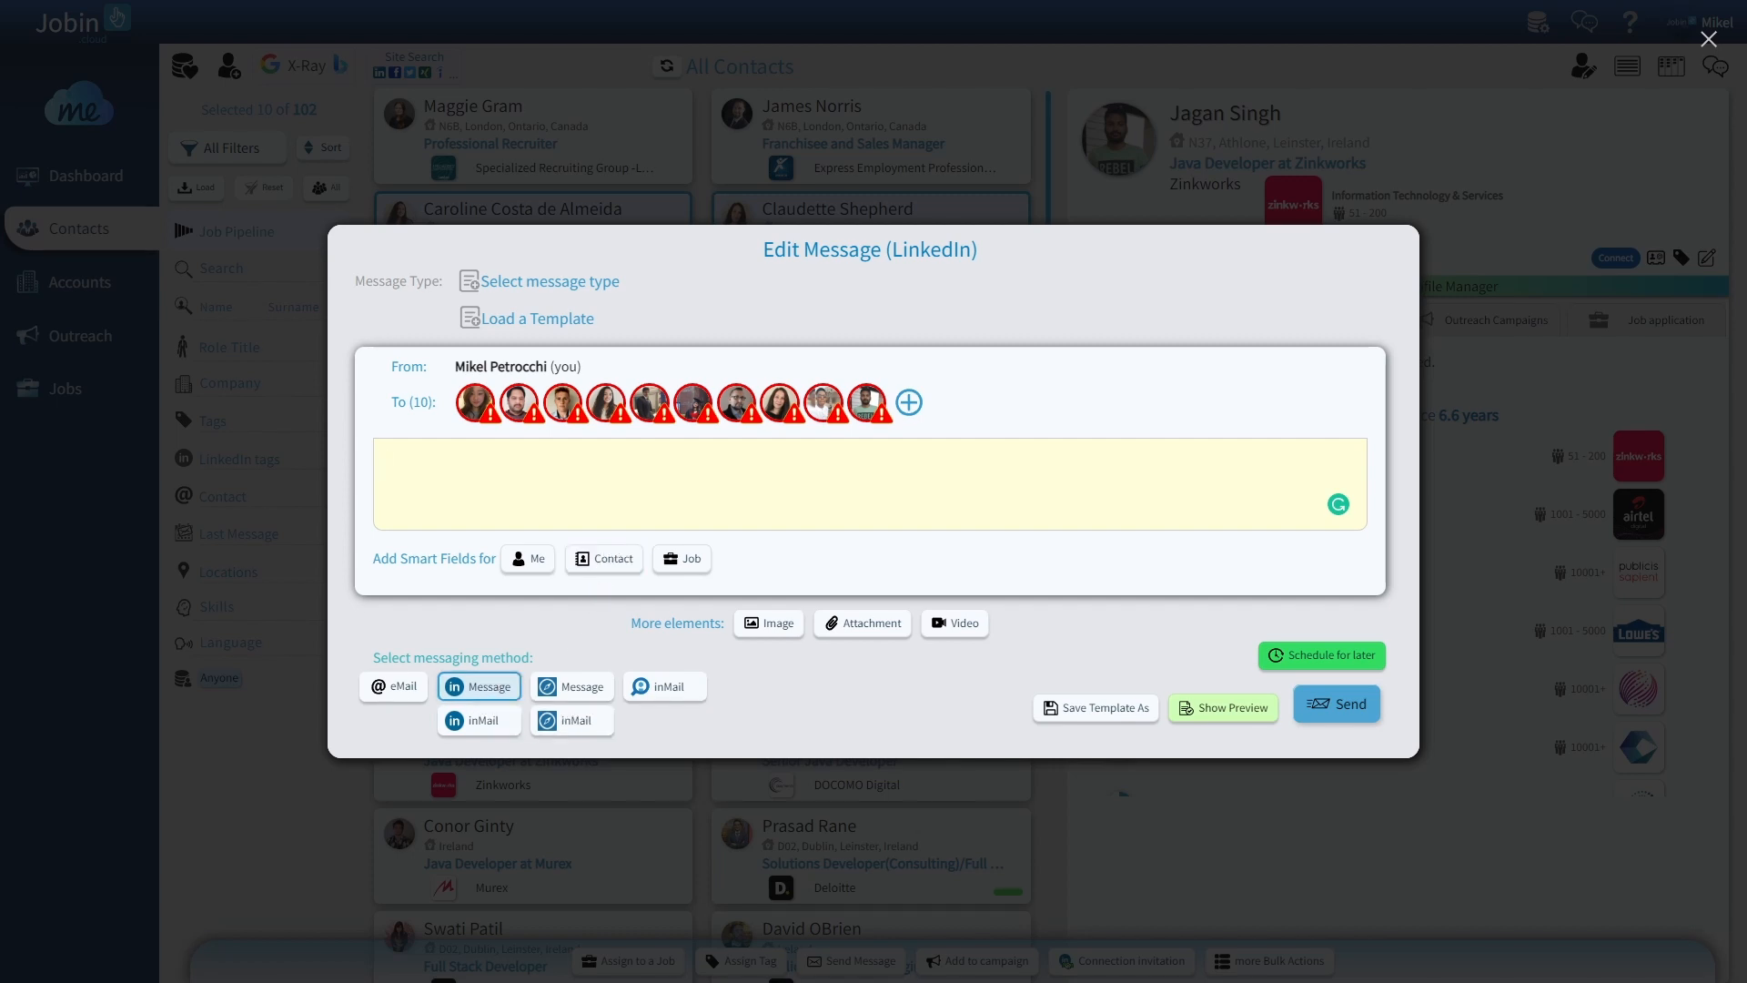
mouse_move(581, 431)
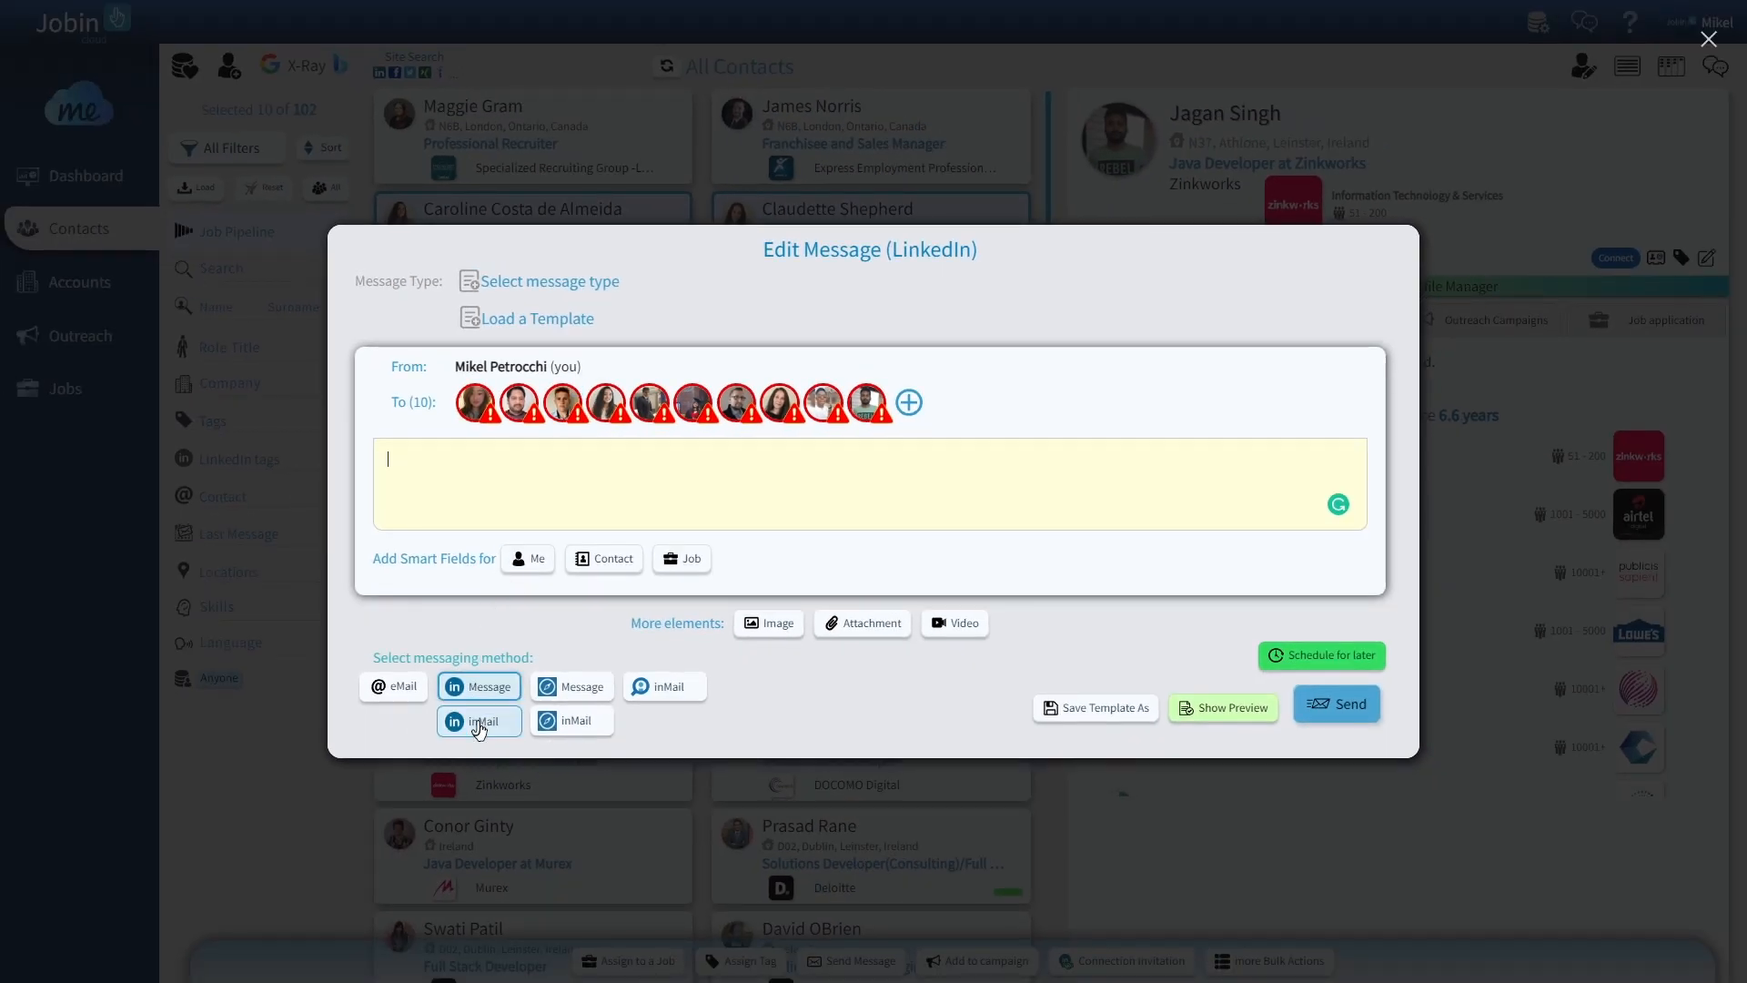
click(479, 722)
click(391, 706)
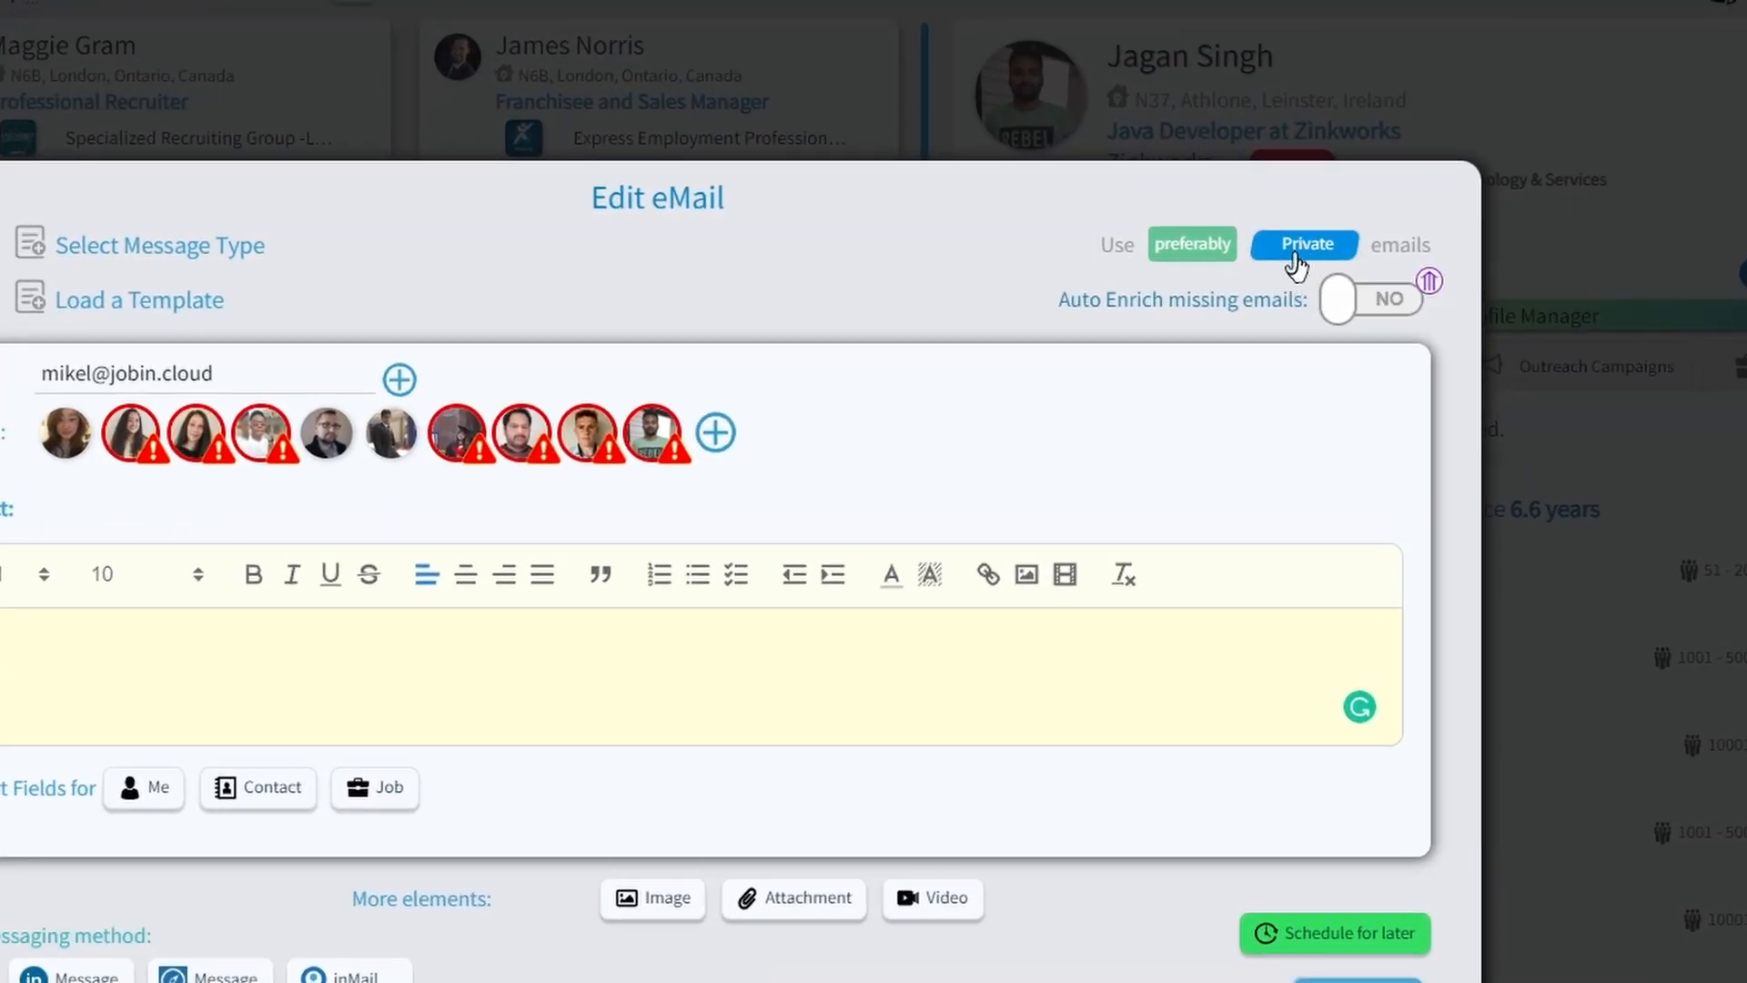
click(1294, 258)
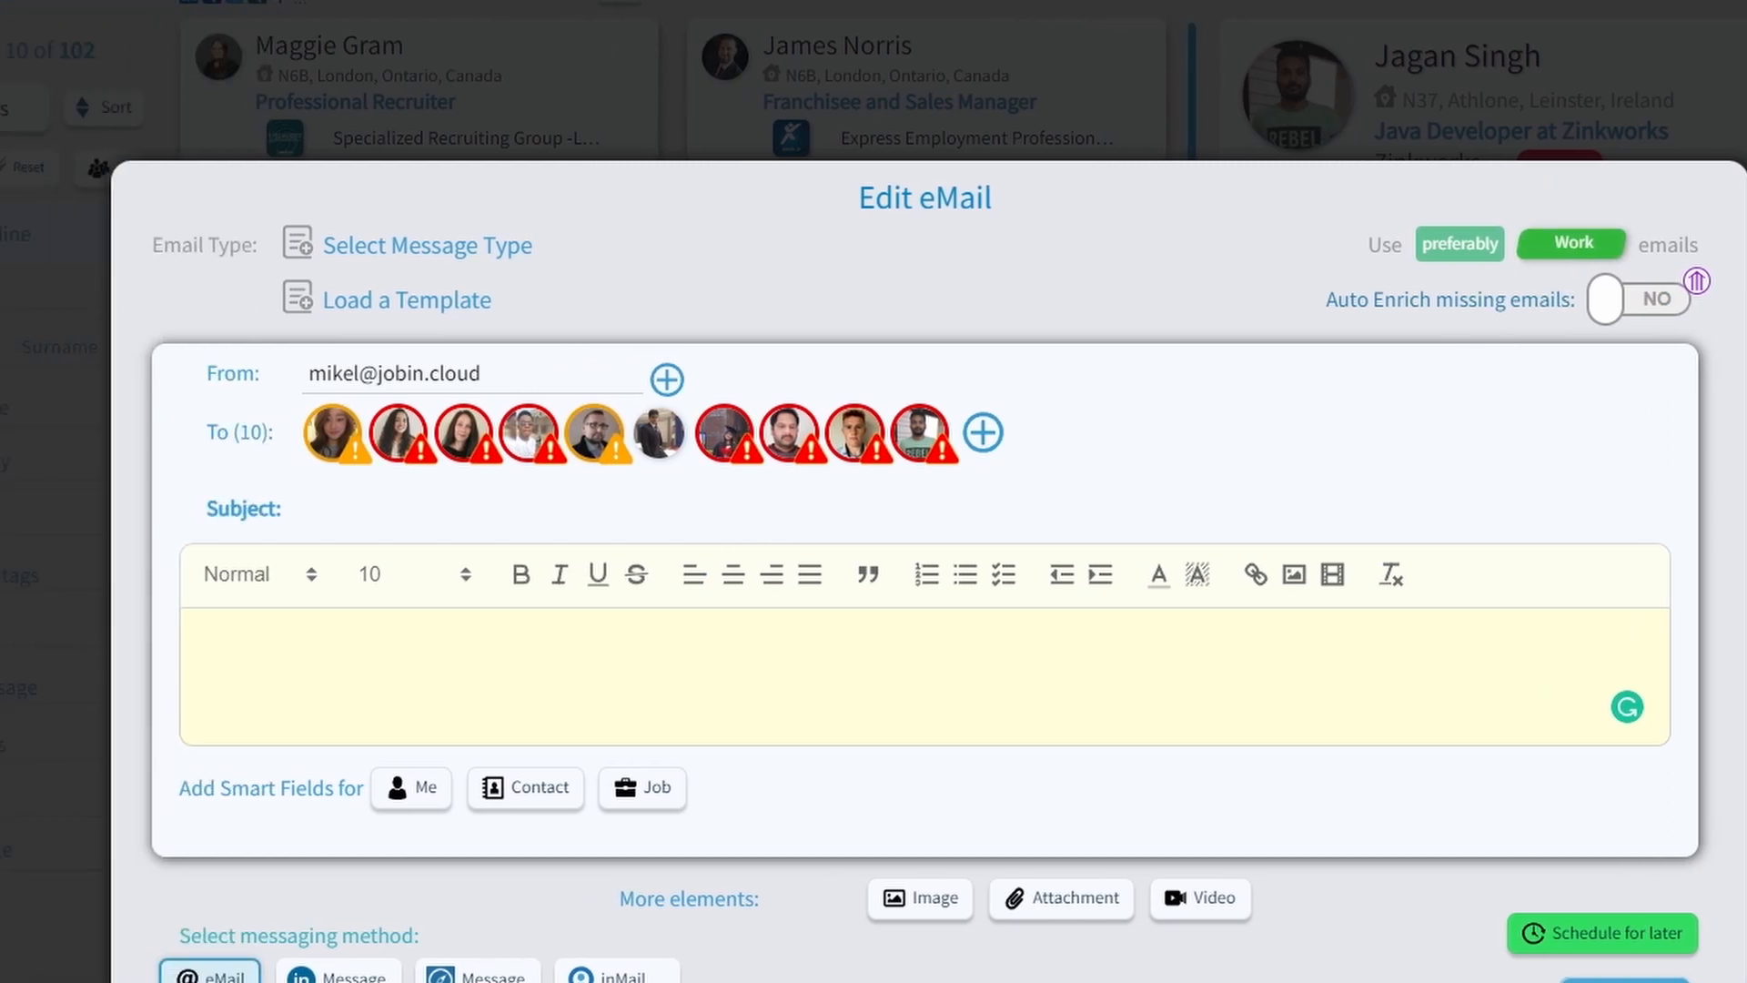
mouse_move(663, 442)
mouse_move(617, 472)
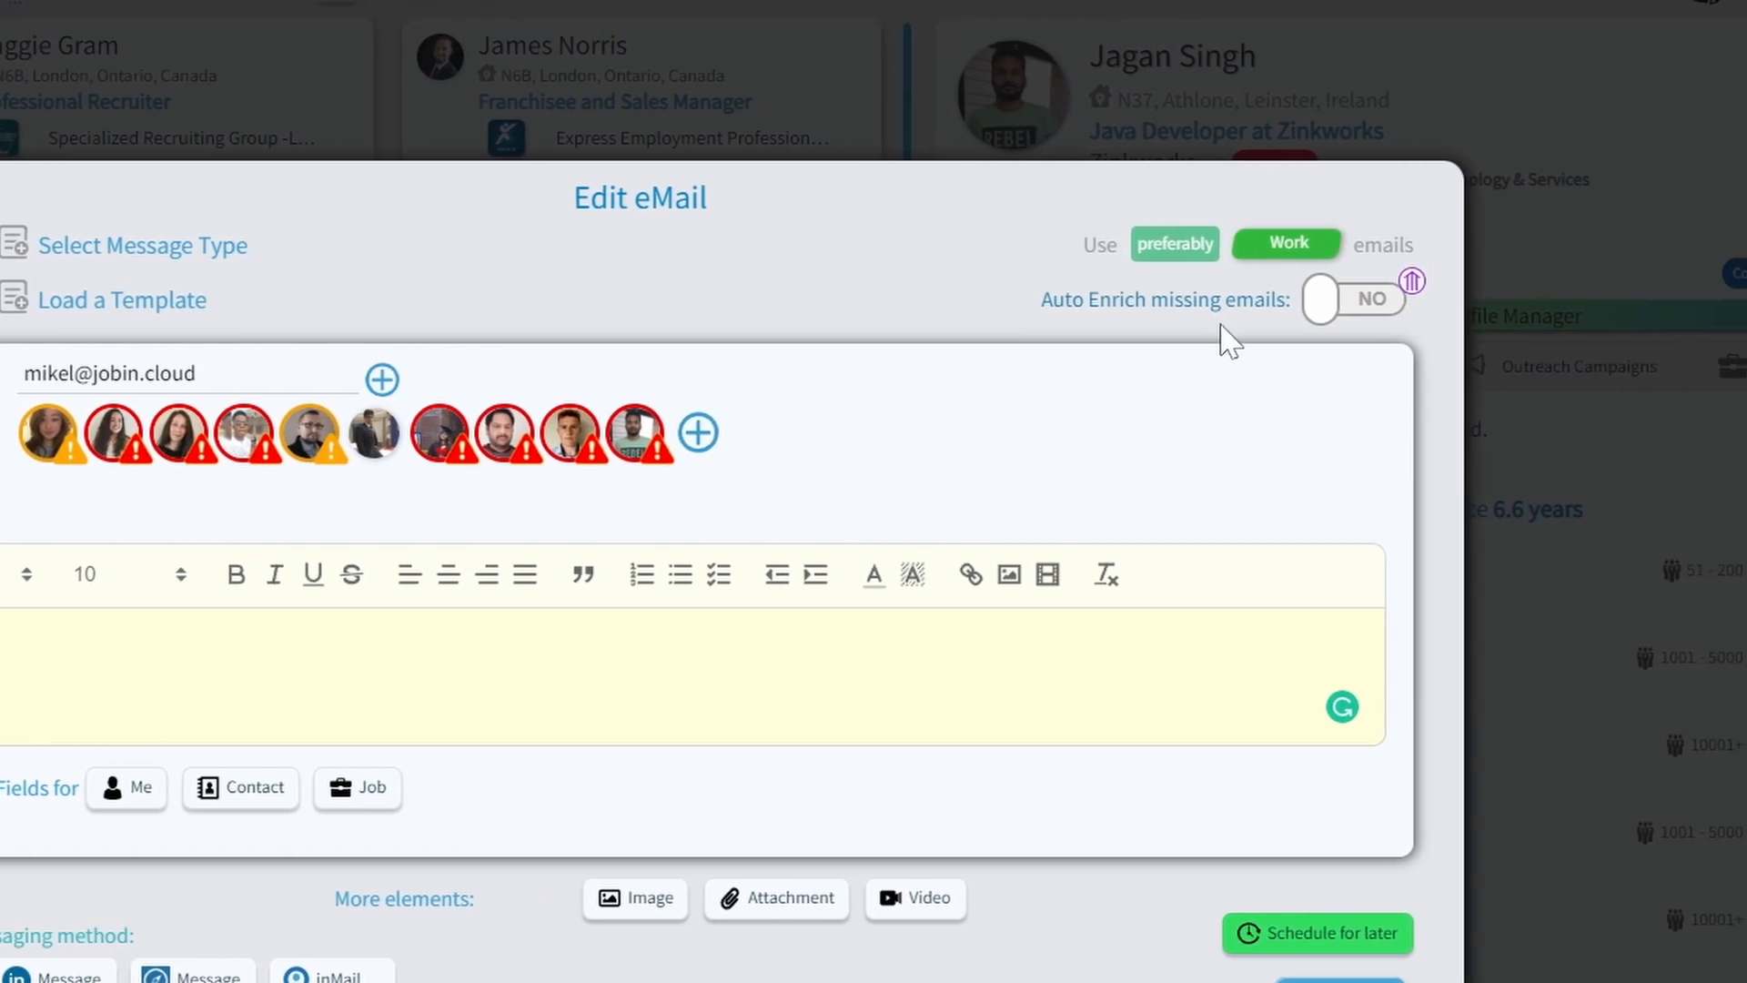
click(1174, 247)
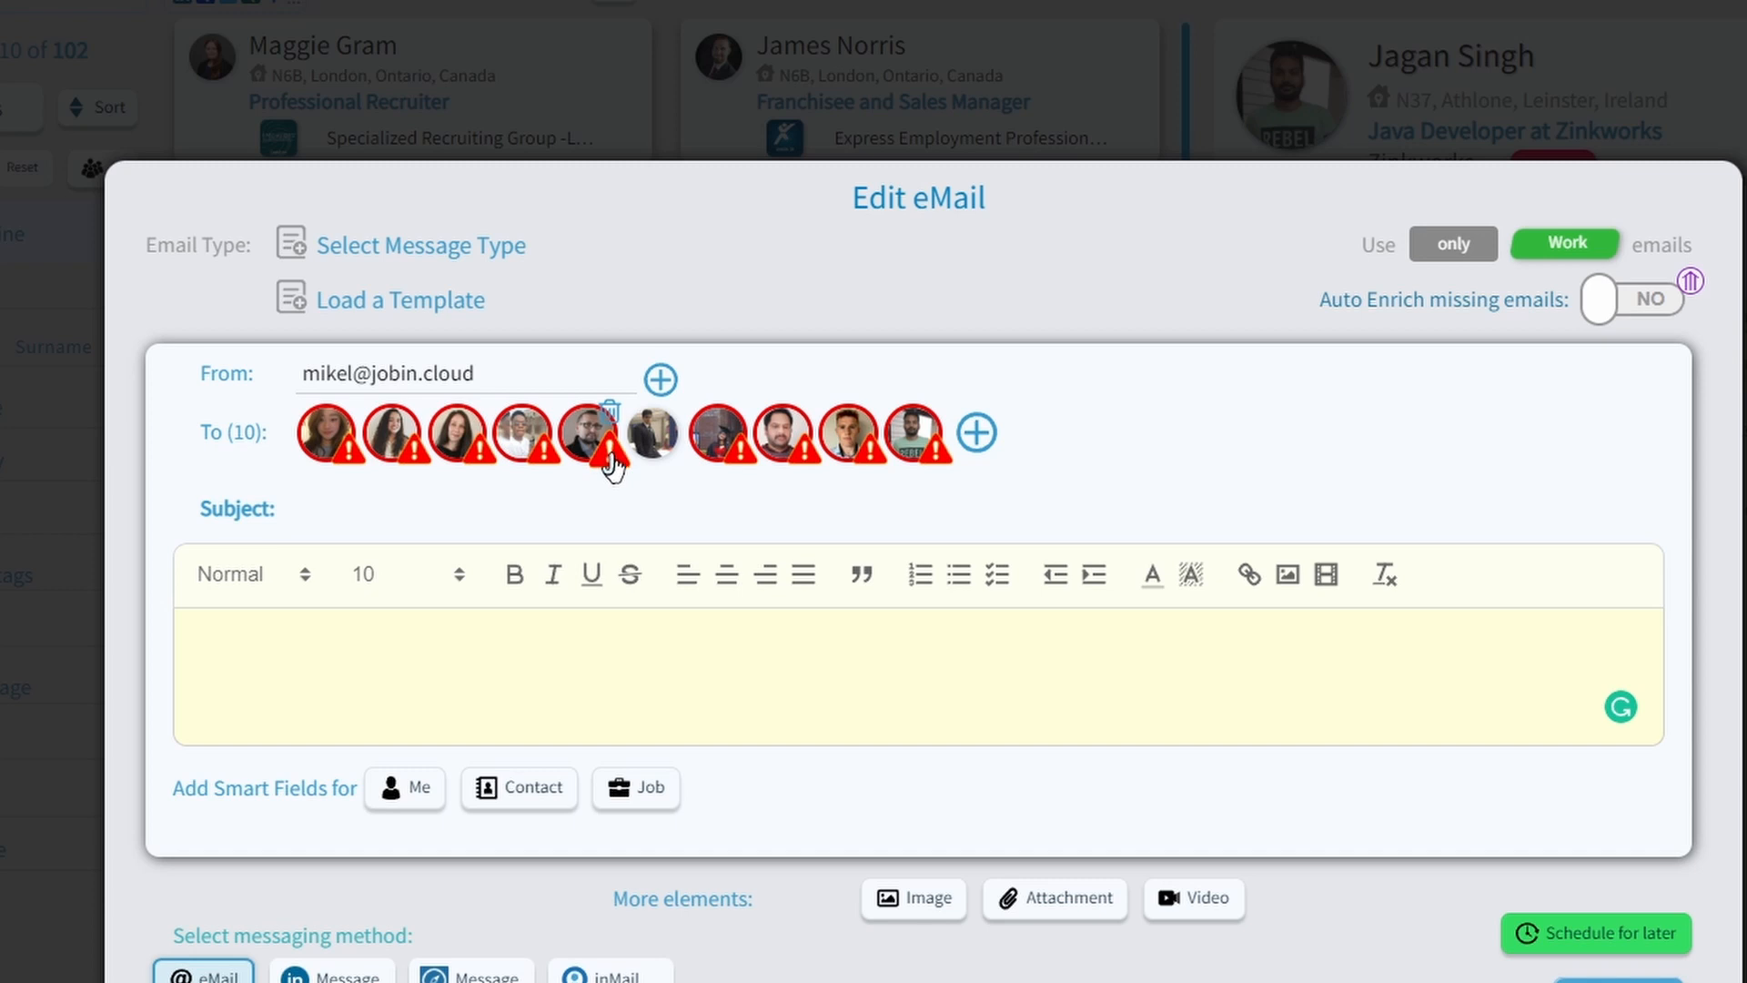
mouse_move(615, 465)
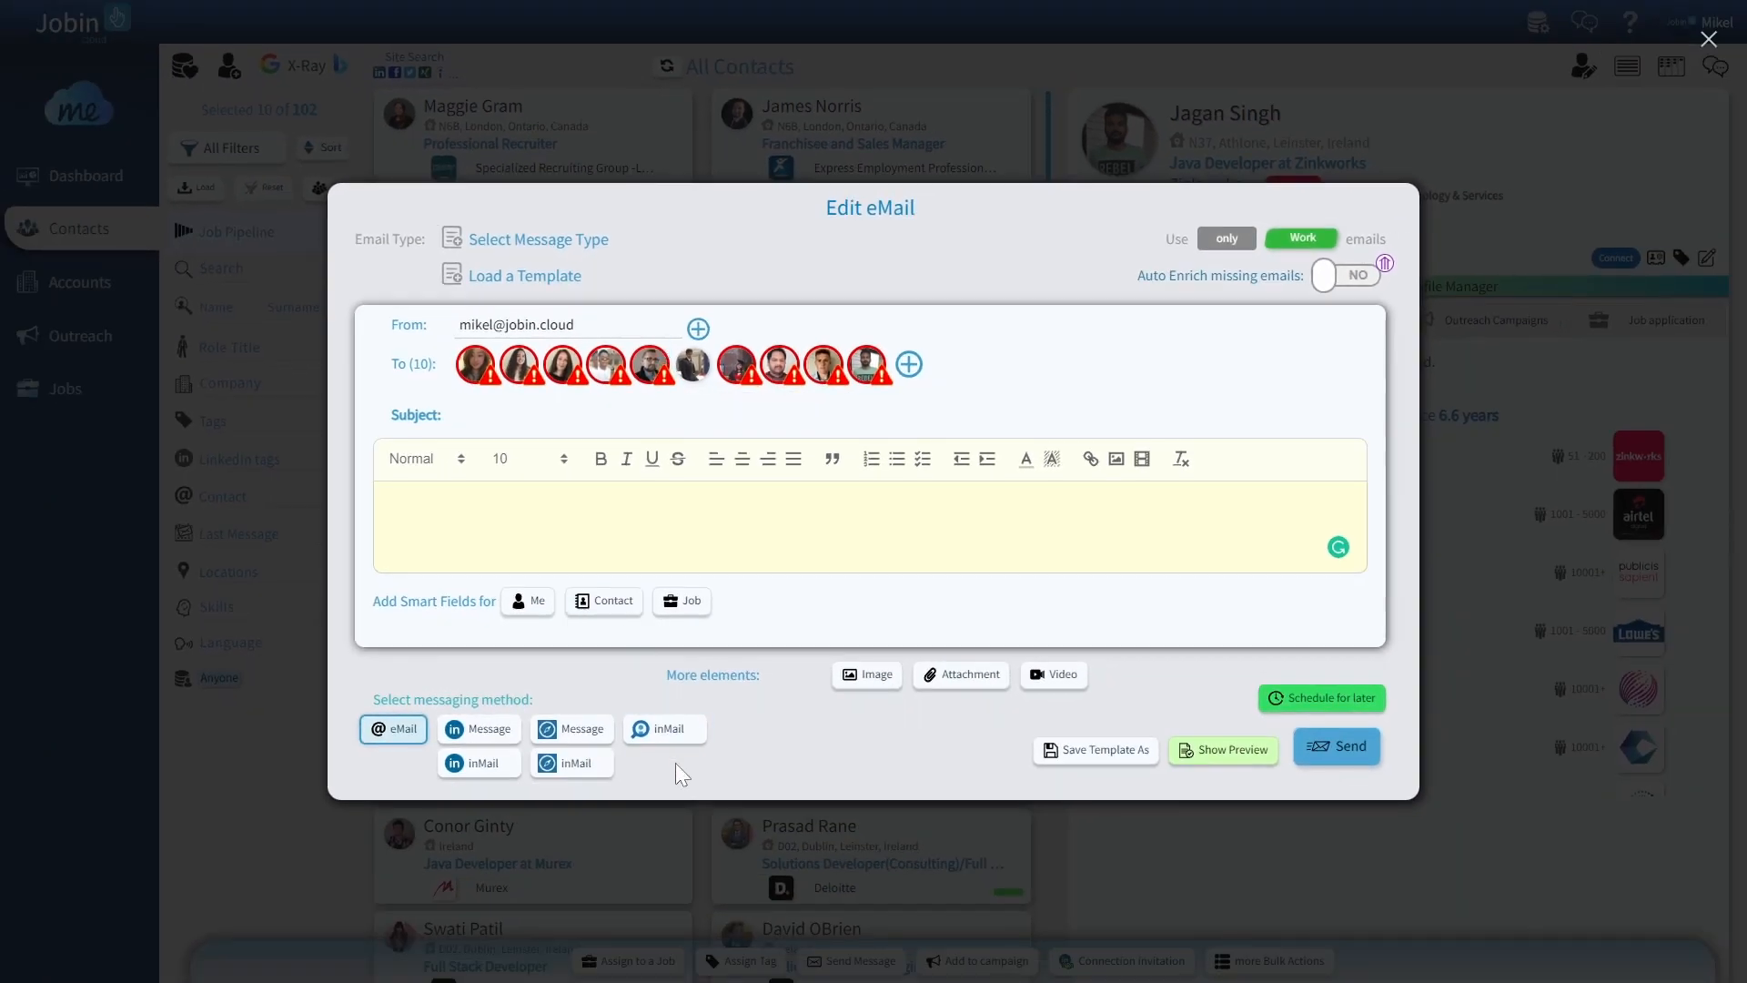
Step: Compare the LinkedIn message, LinkedIn inMail and Sales Navigator inMail methods, and close the message without sending it
click(490, 731)
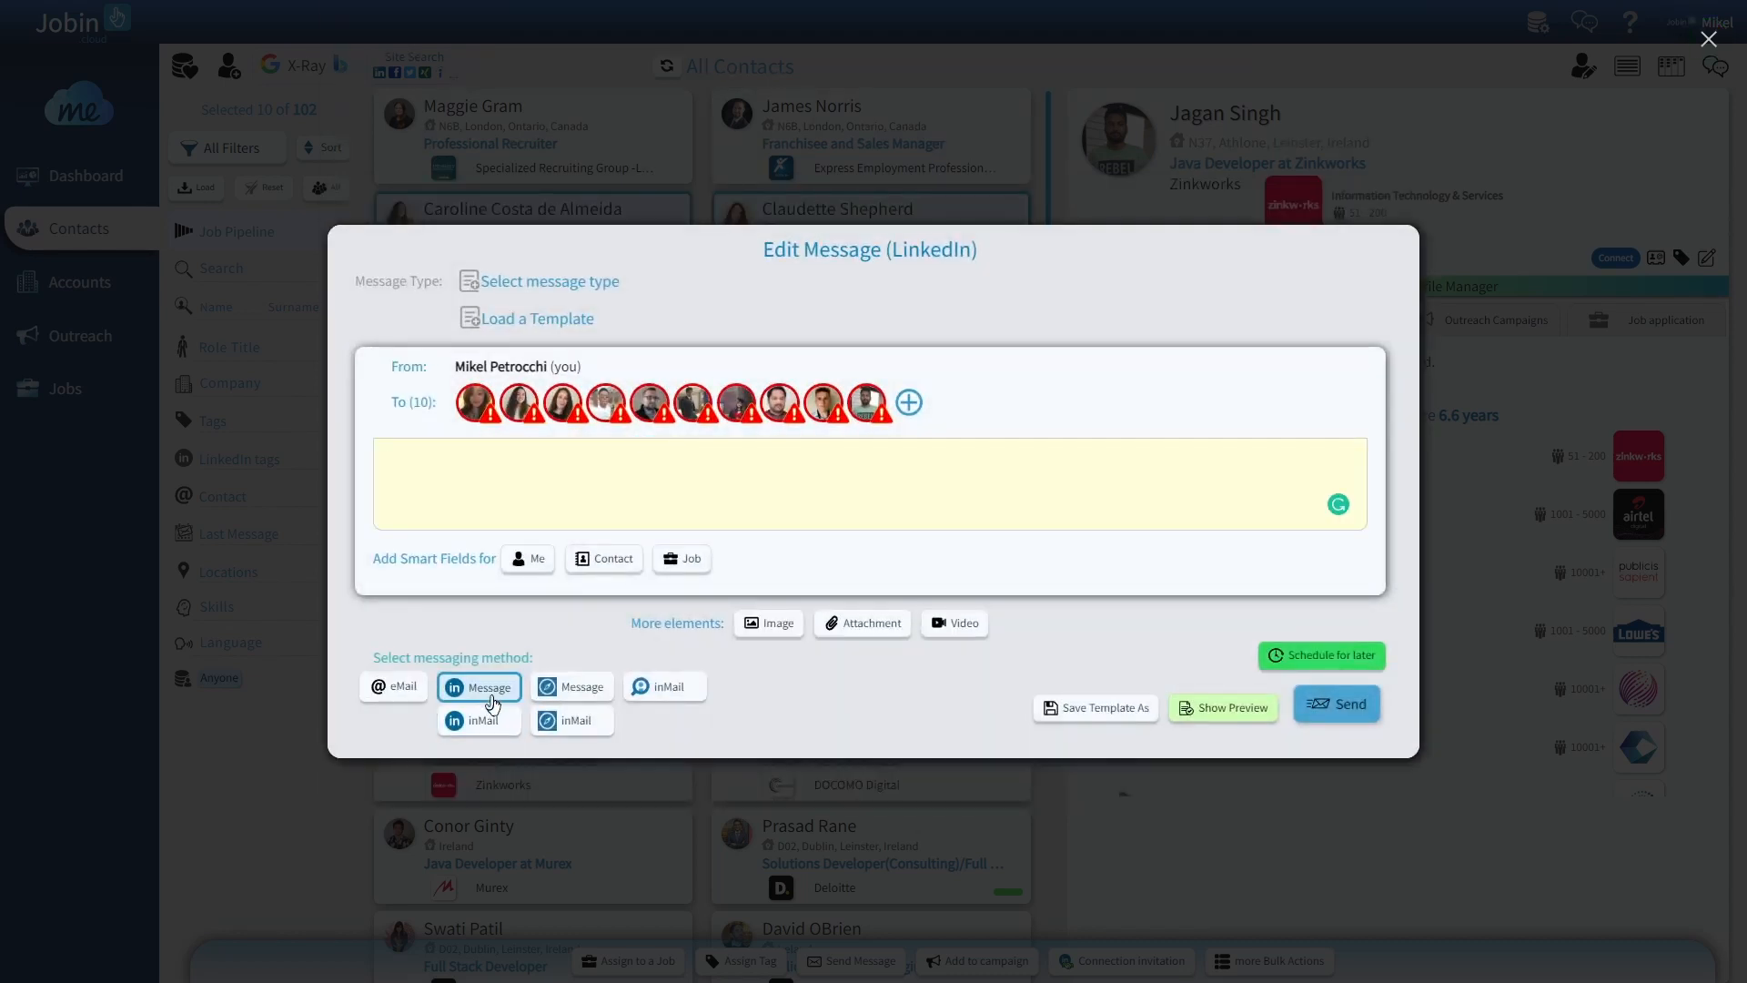
click(490, 727)
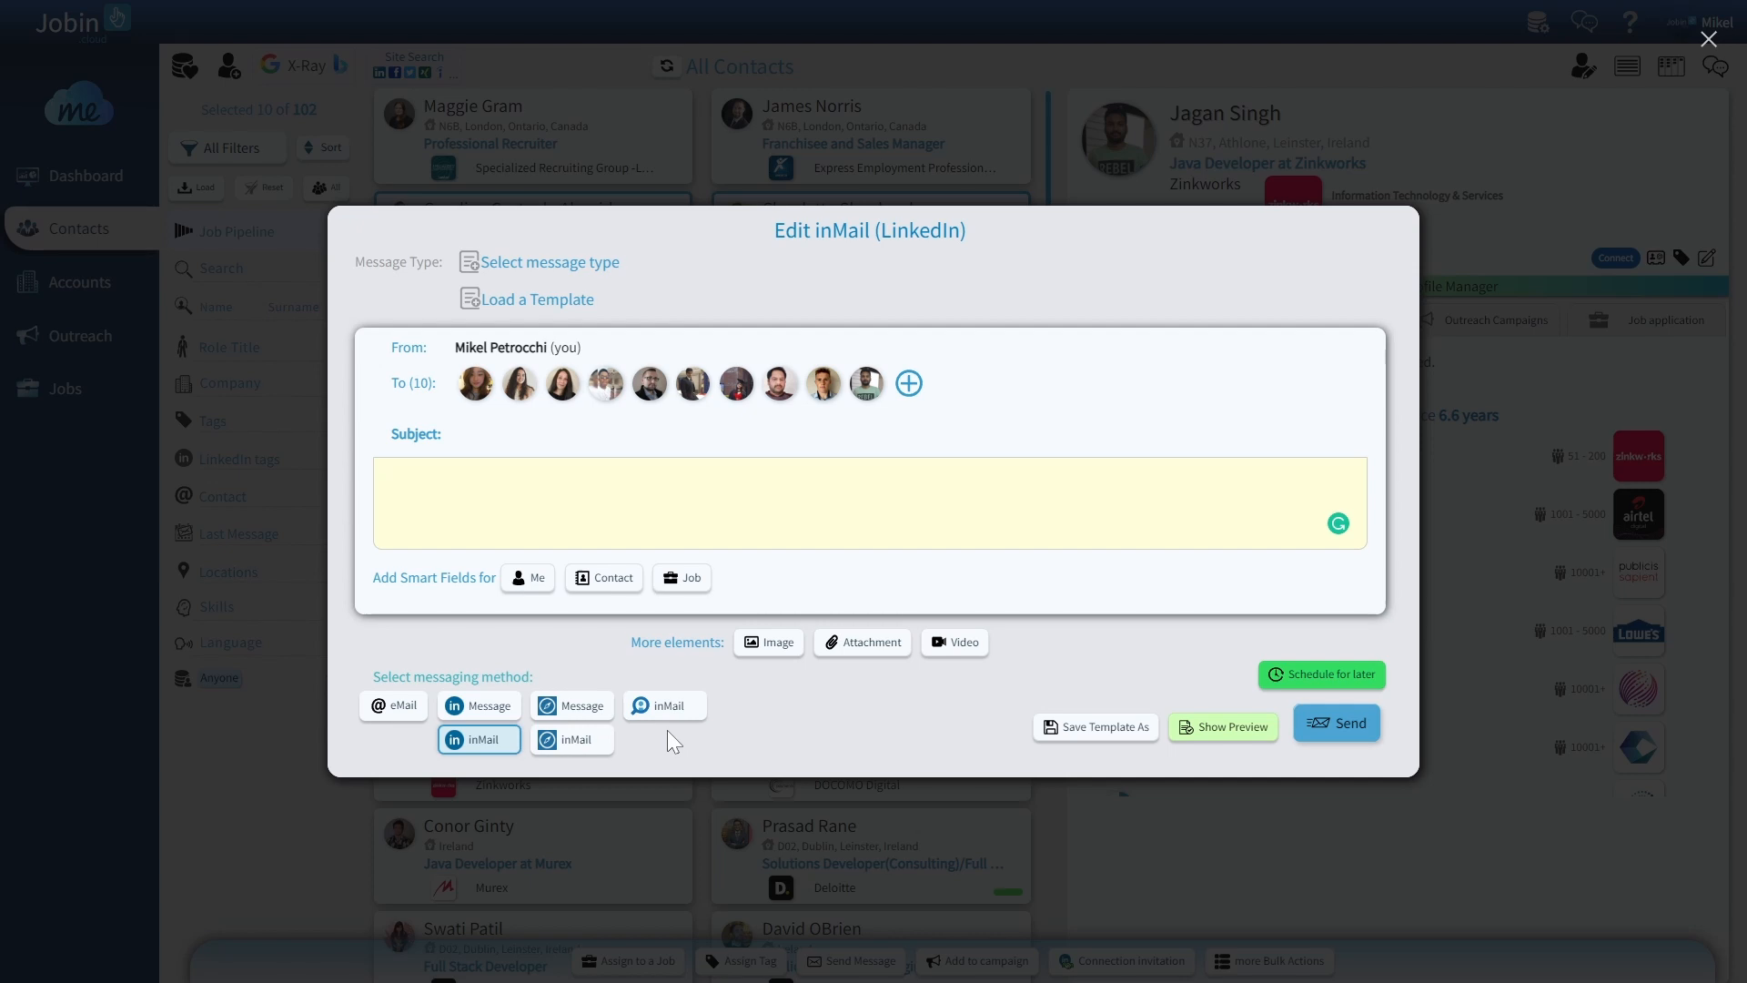
click(583, 749)
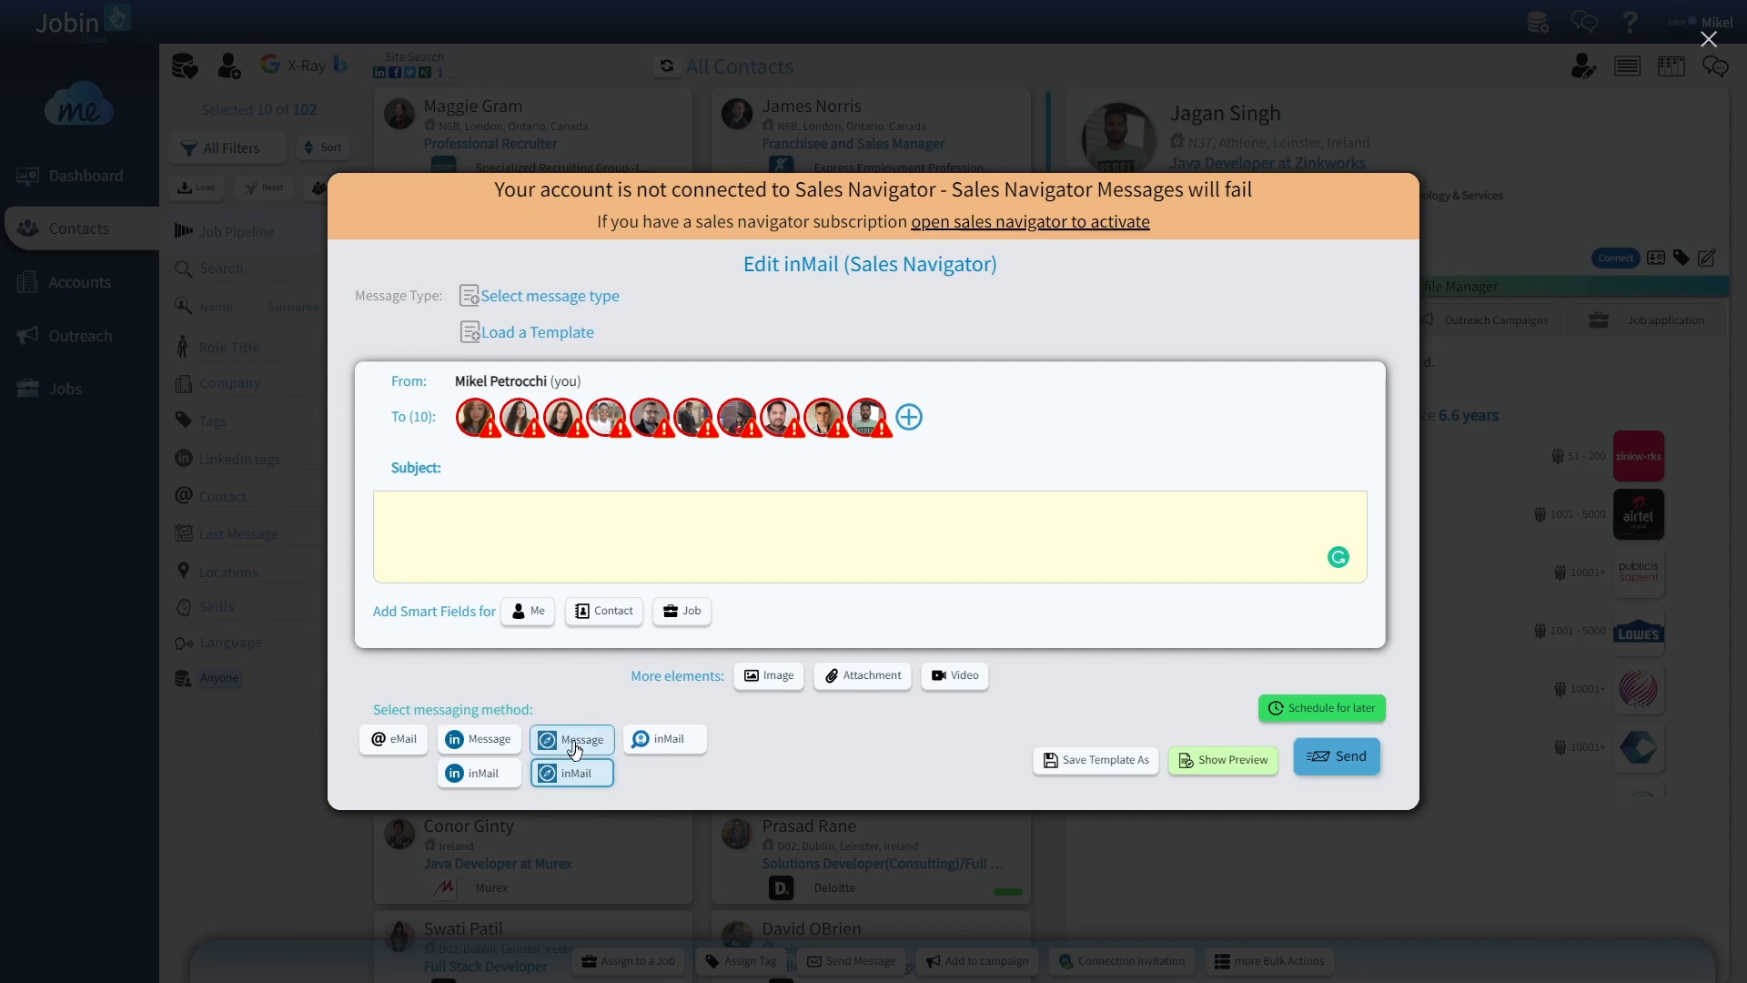
click(646, 838)
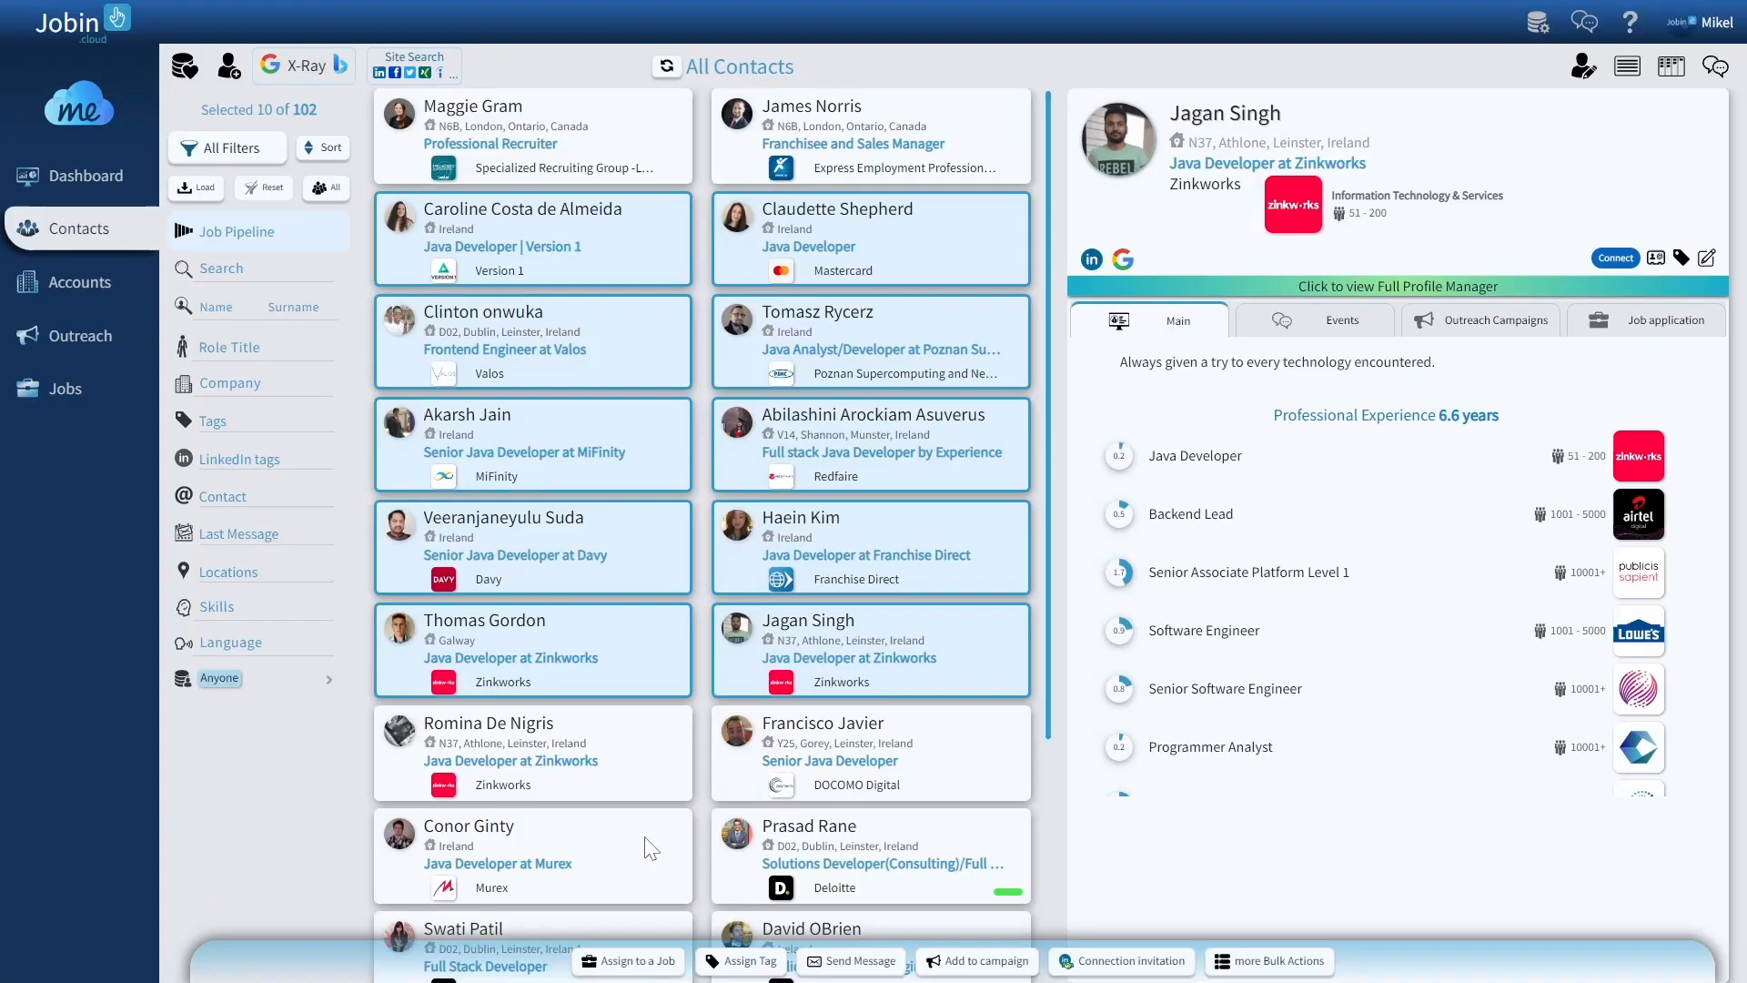
Step: Start a LinkedIn connection invitation for the ten selected contacts and enable an automated follow-up message
click(1133, 972)
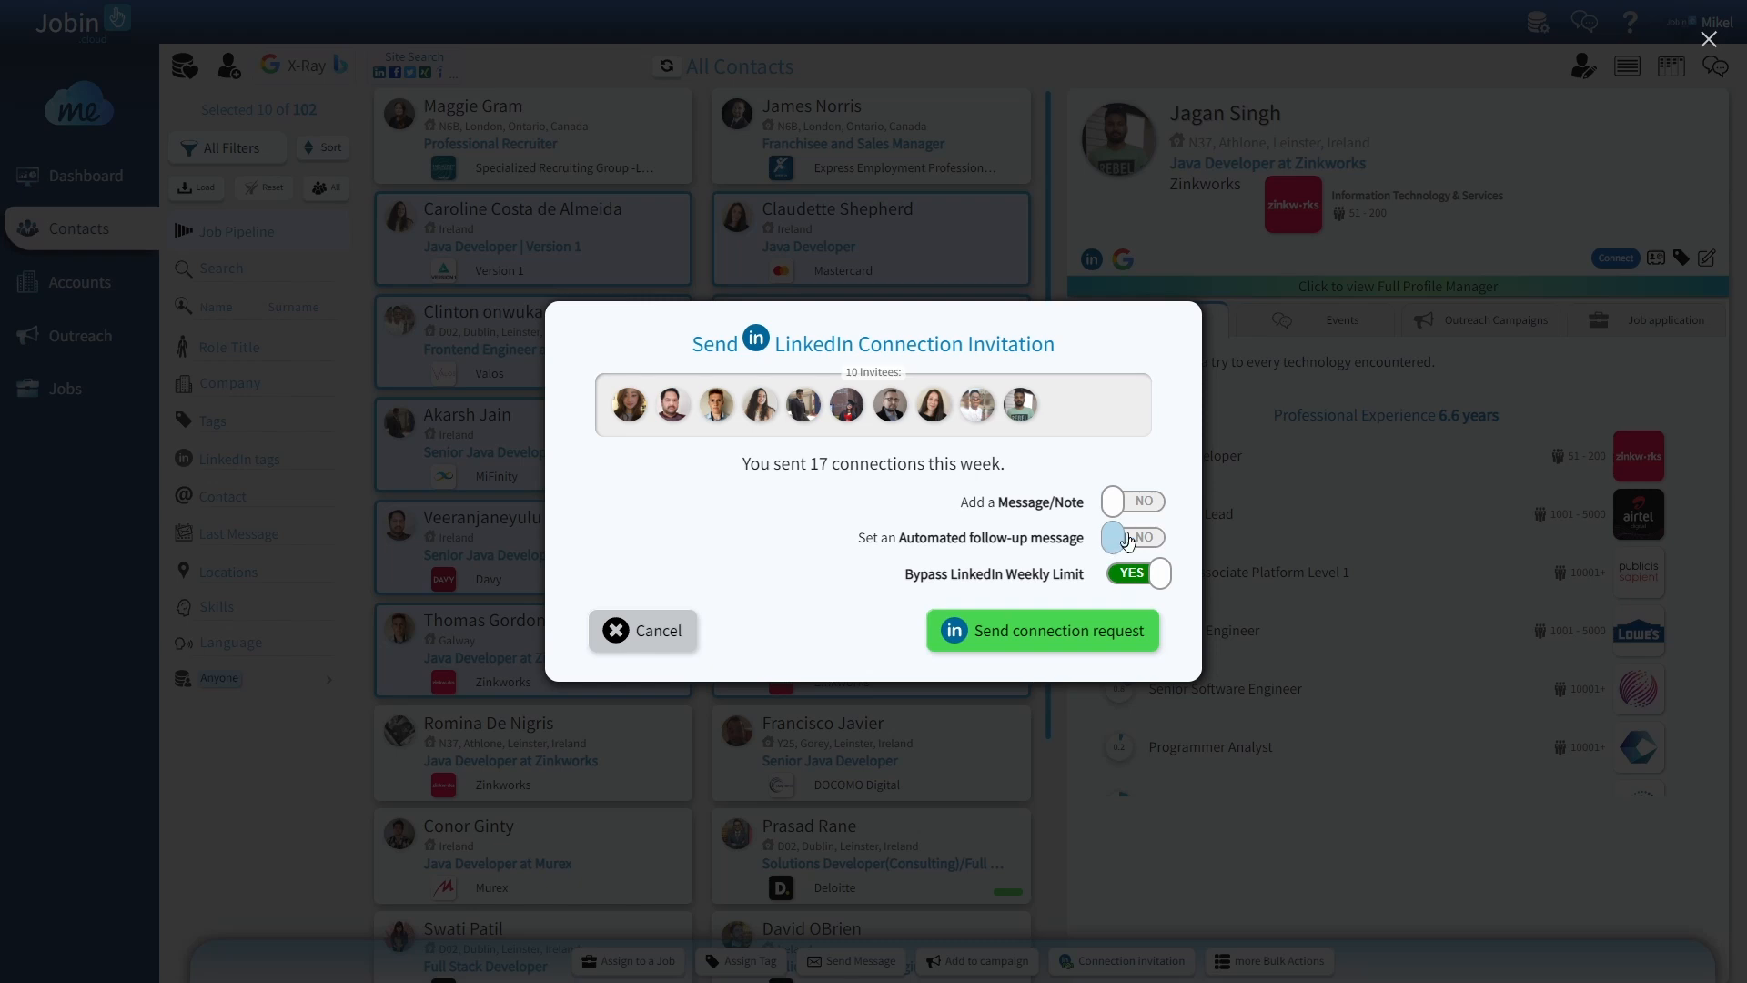
click(1118, 542)
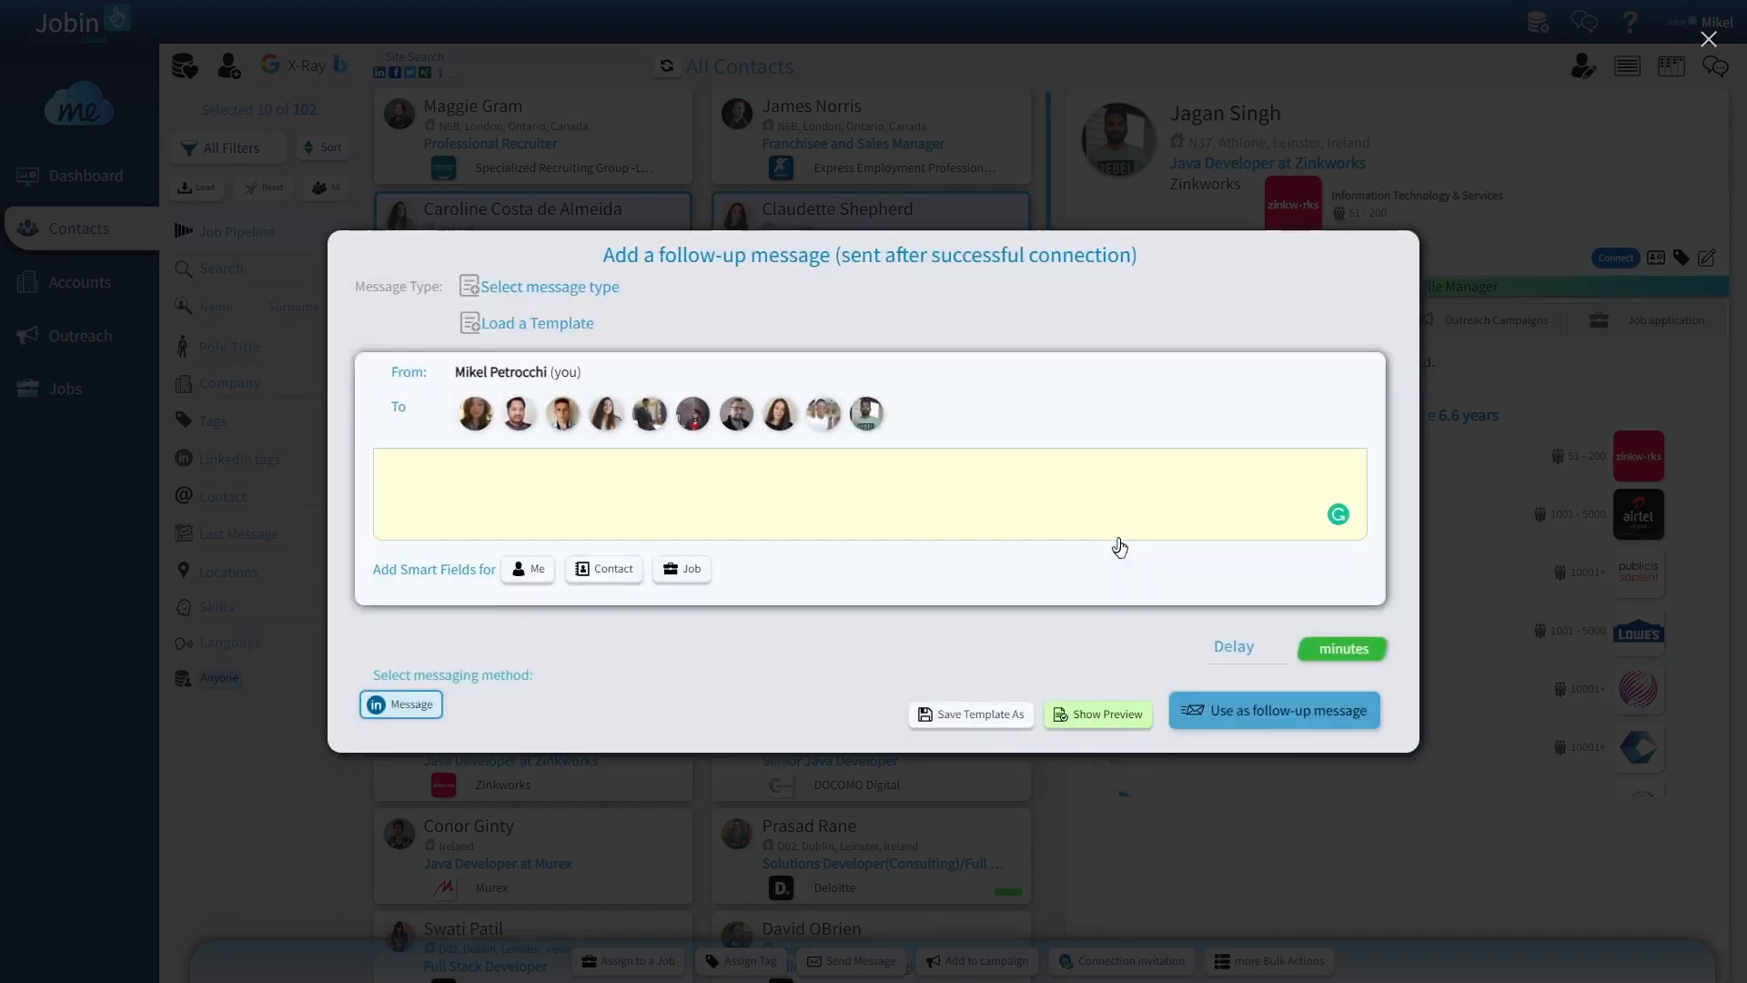
Step: Begin the follow-up message with "Hi" and the contact's First Name smart field
text(Hi)
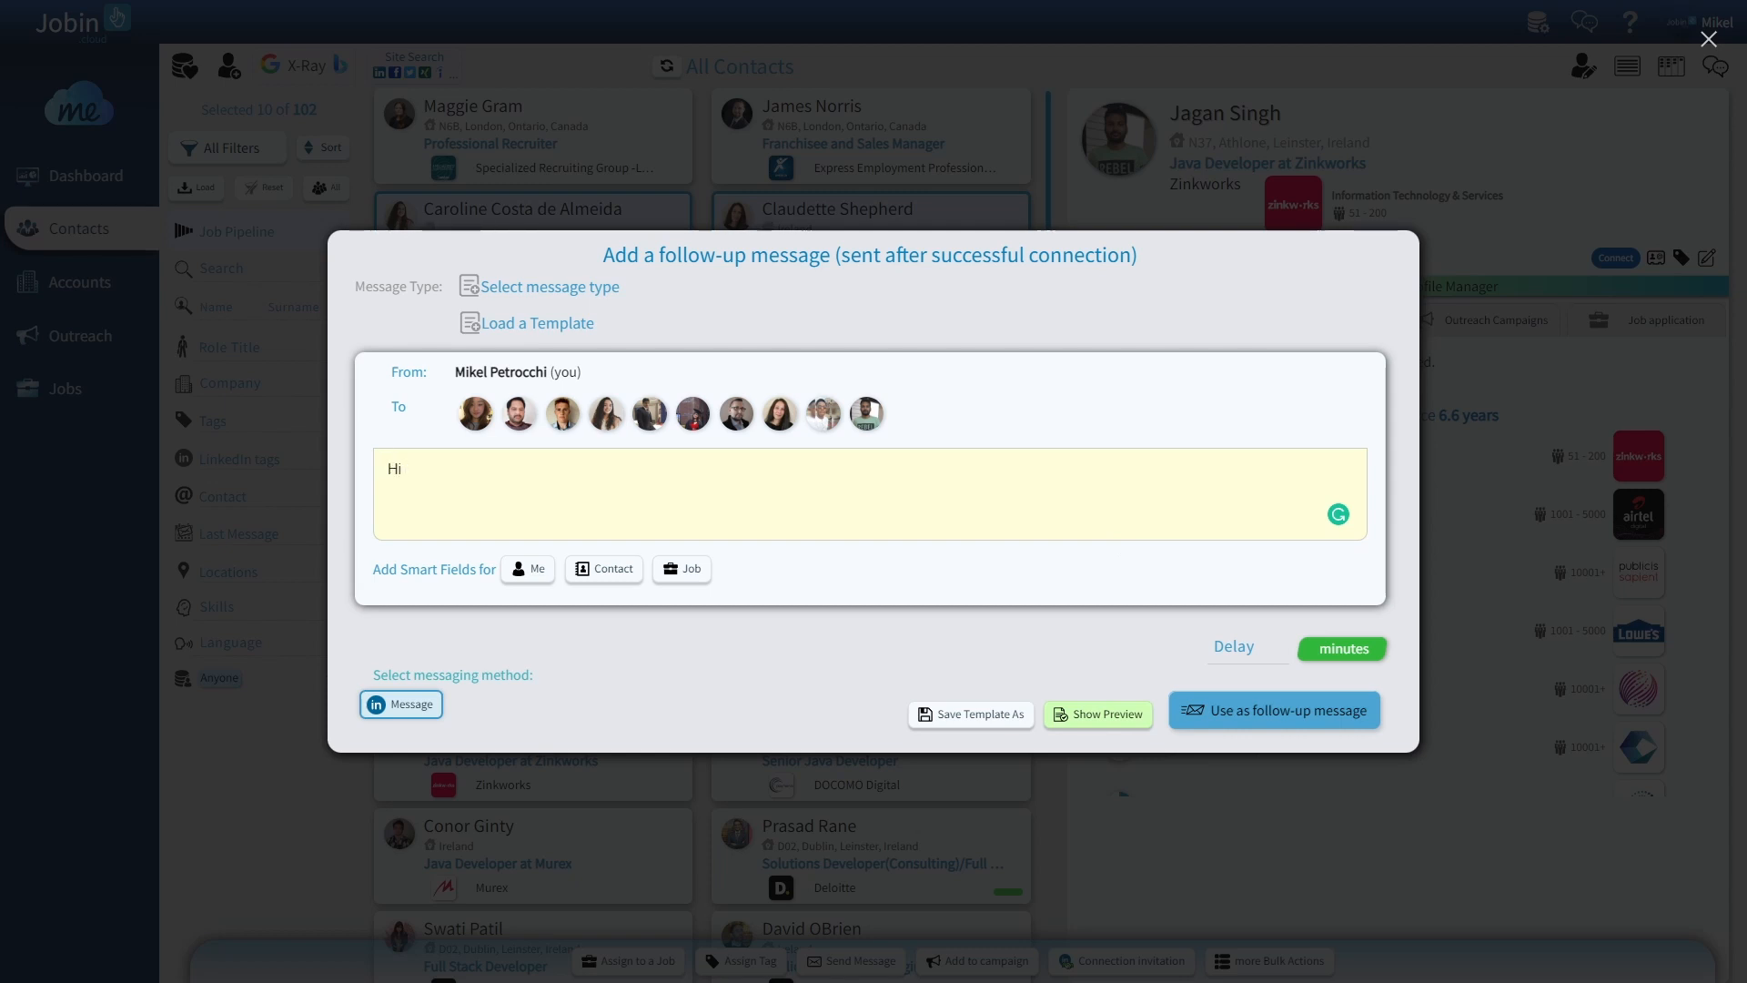
click(613, 582)
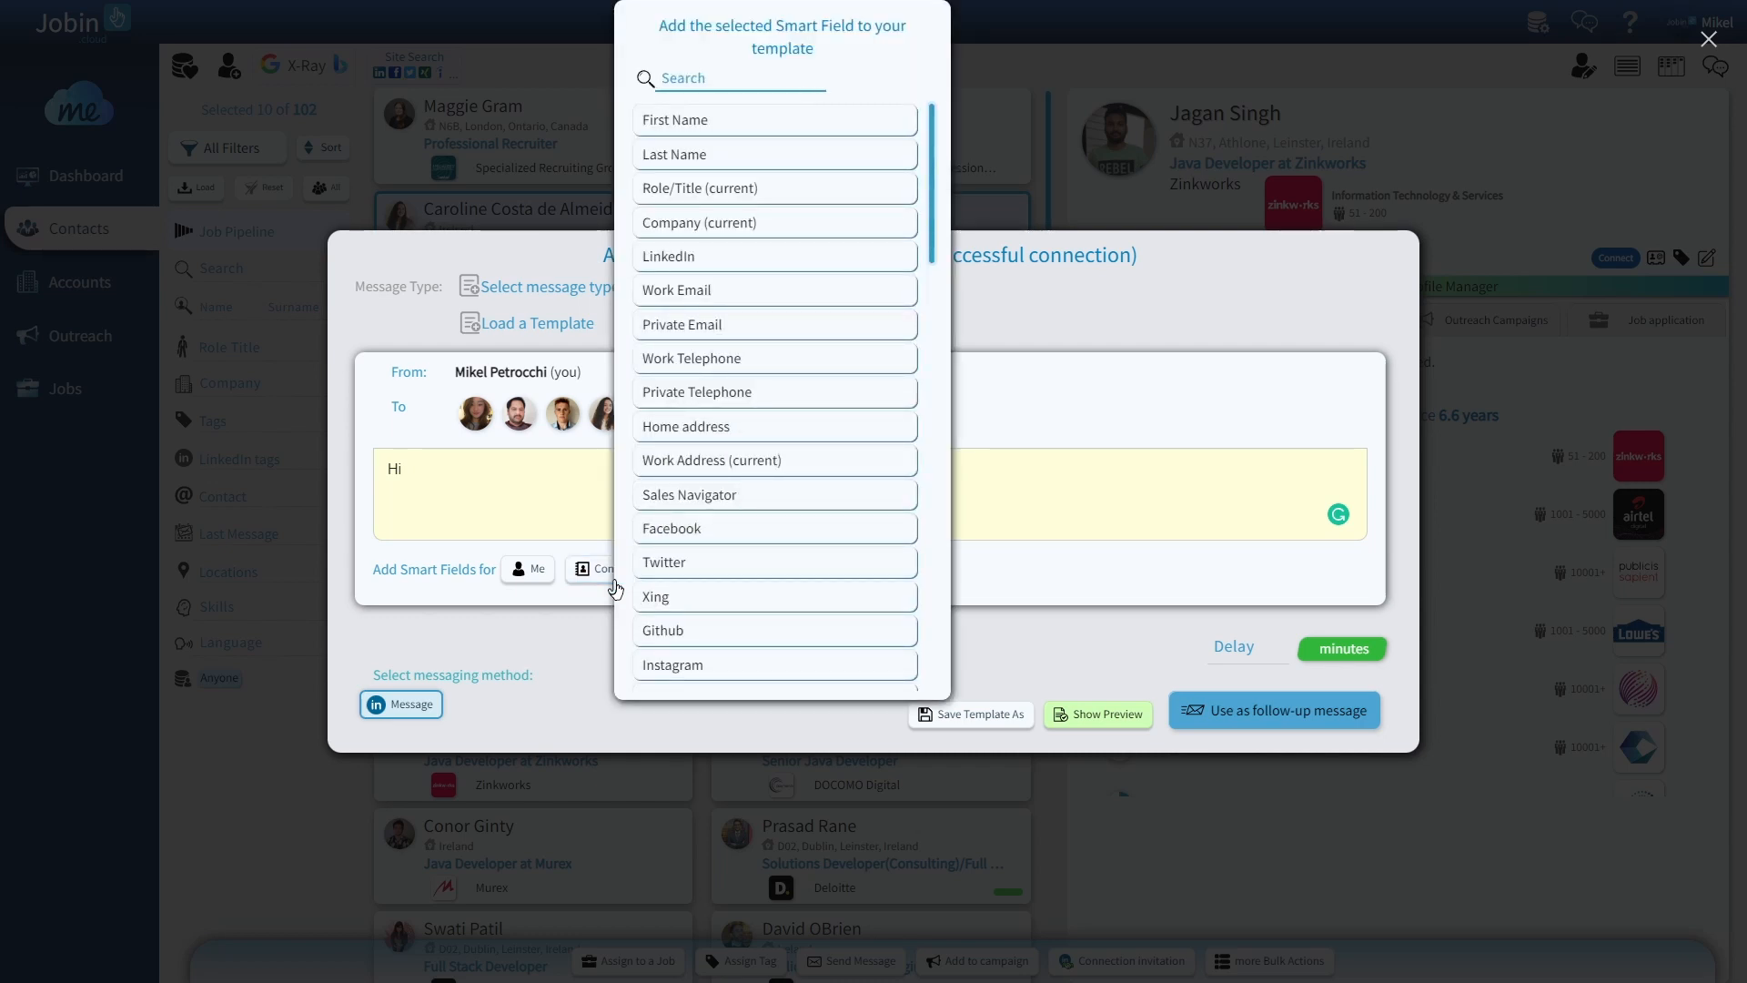
click(716, 126)
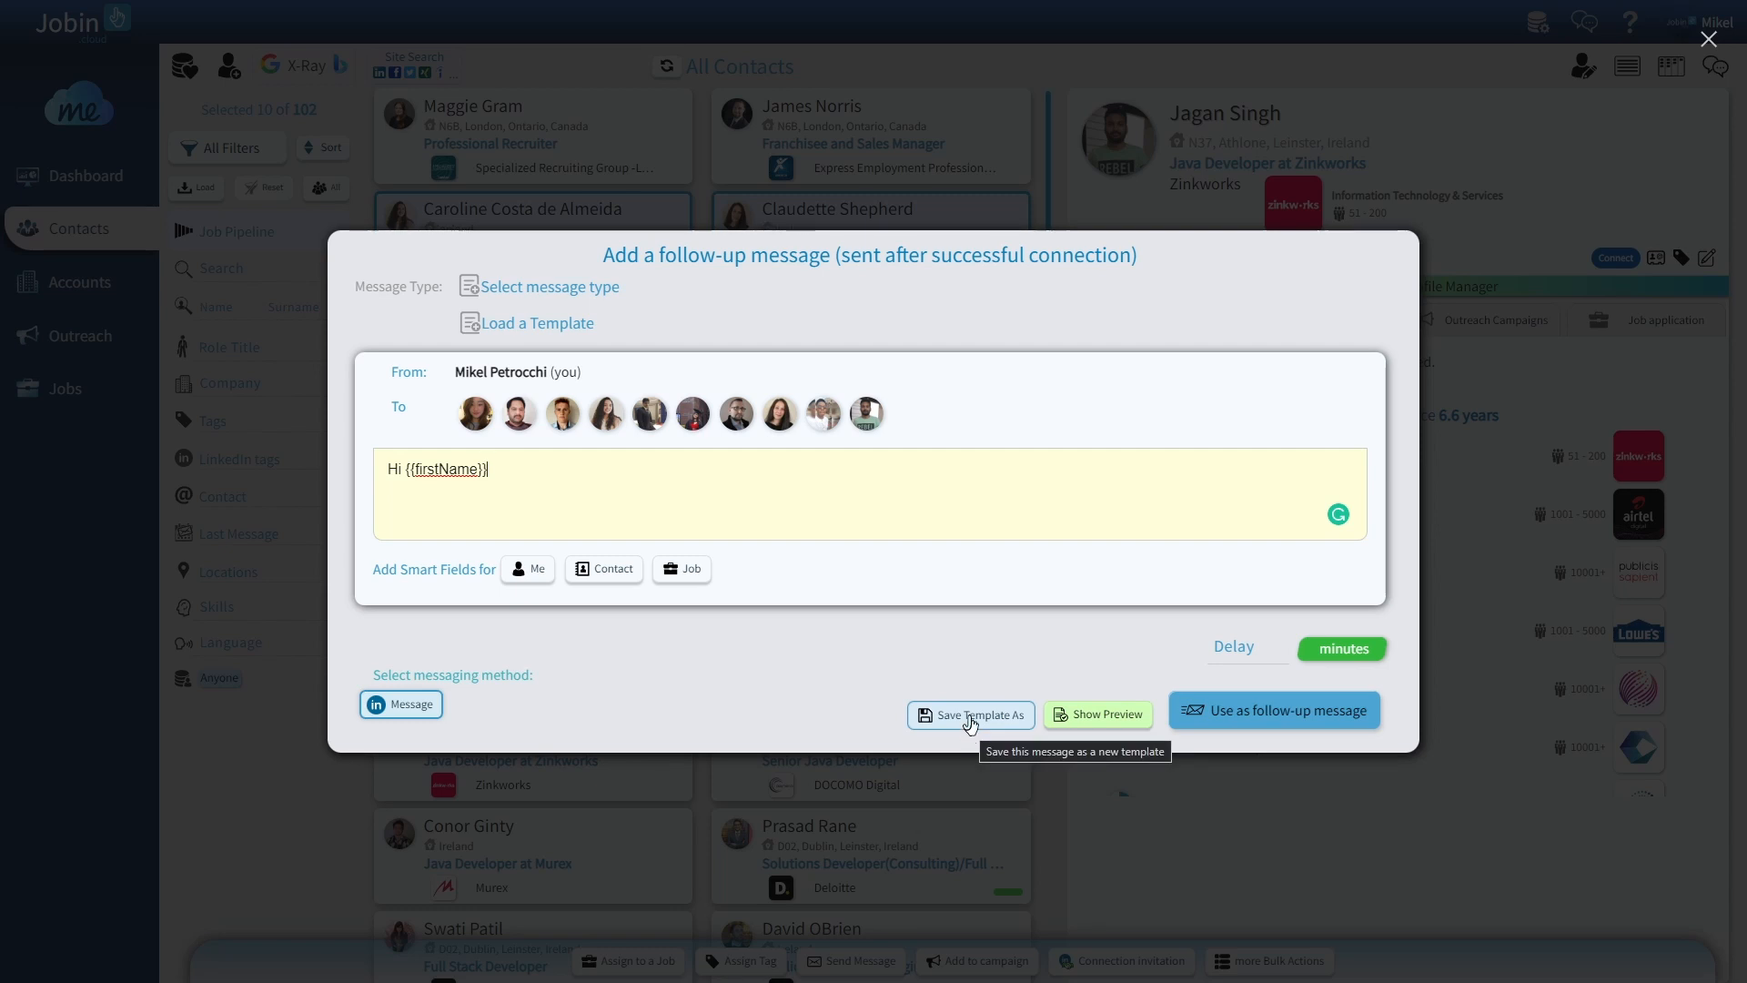
Step: Load the "Job proposal - follow up" template into the follow-up message
click(519, 334)
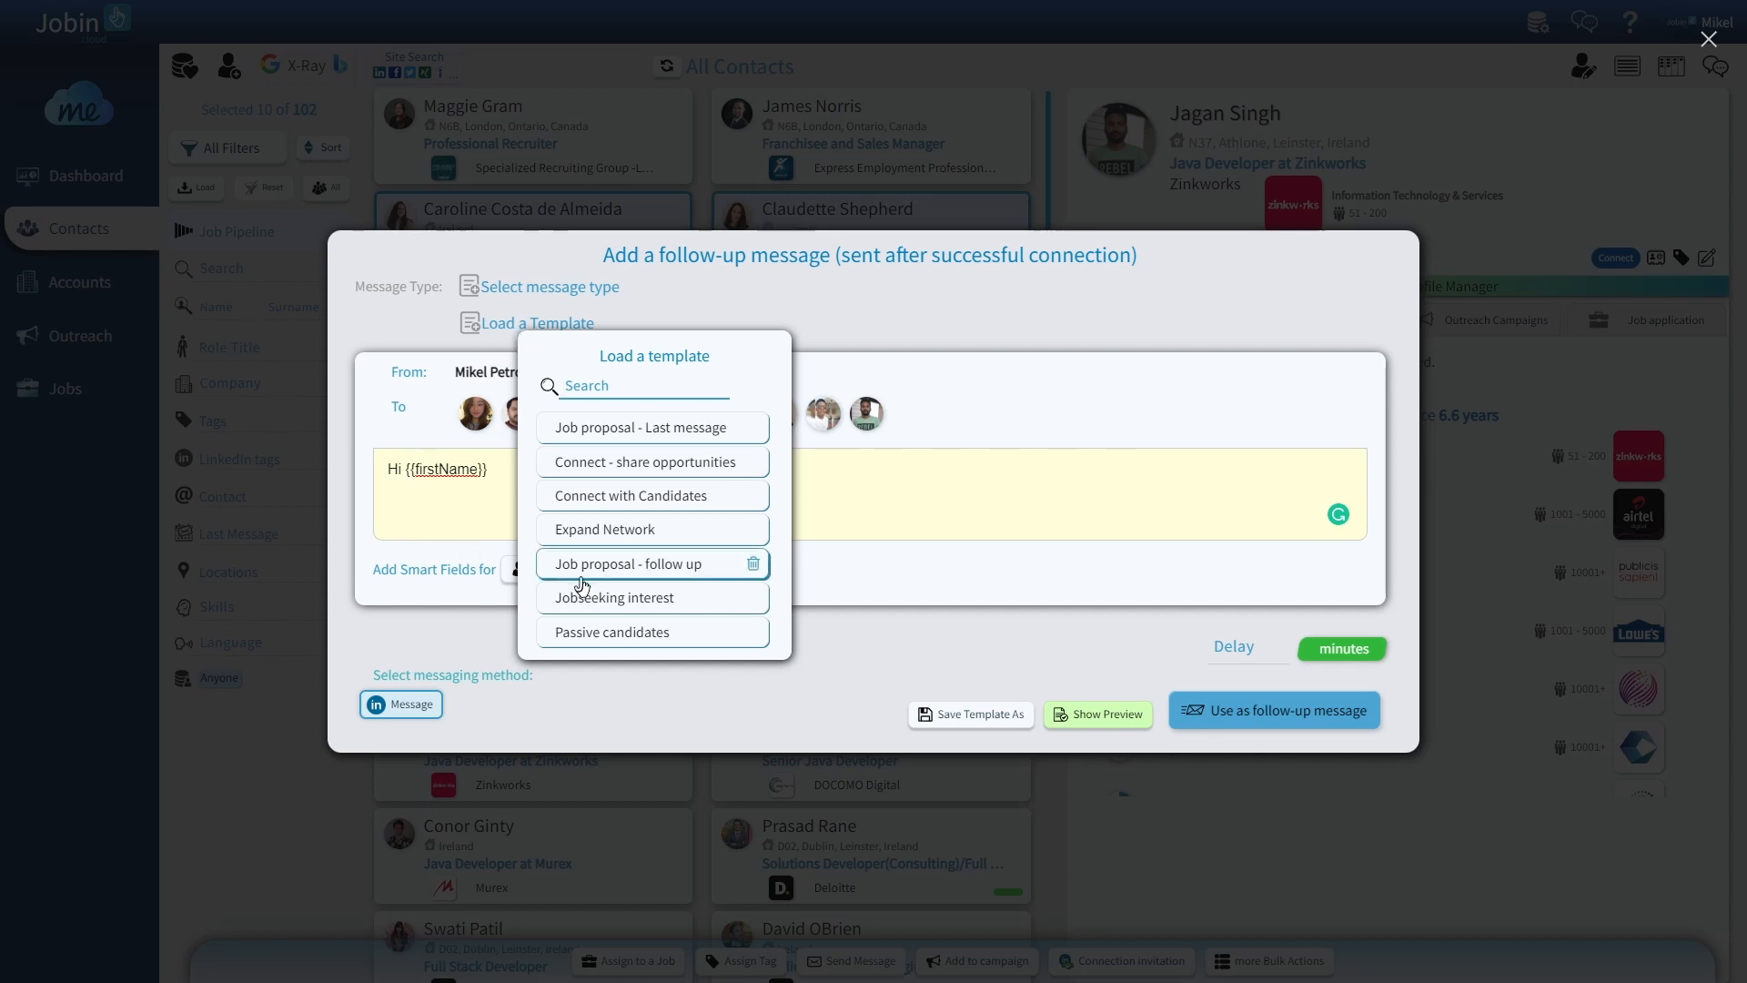
click(685, 568)
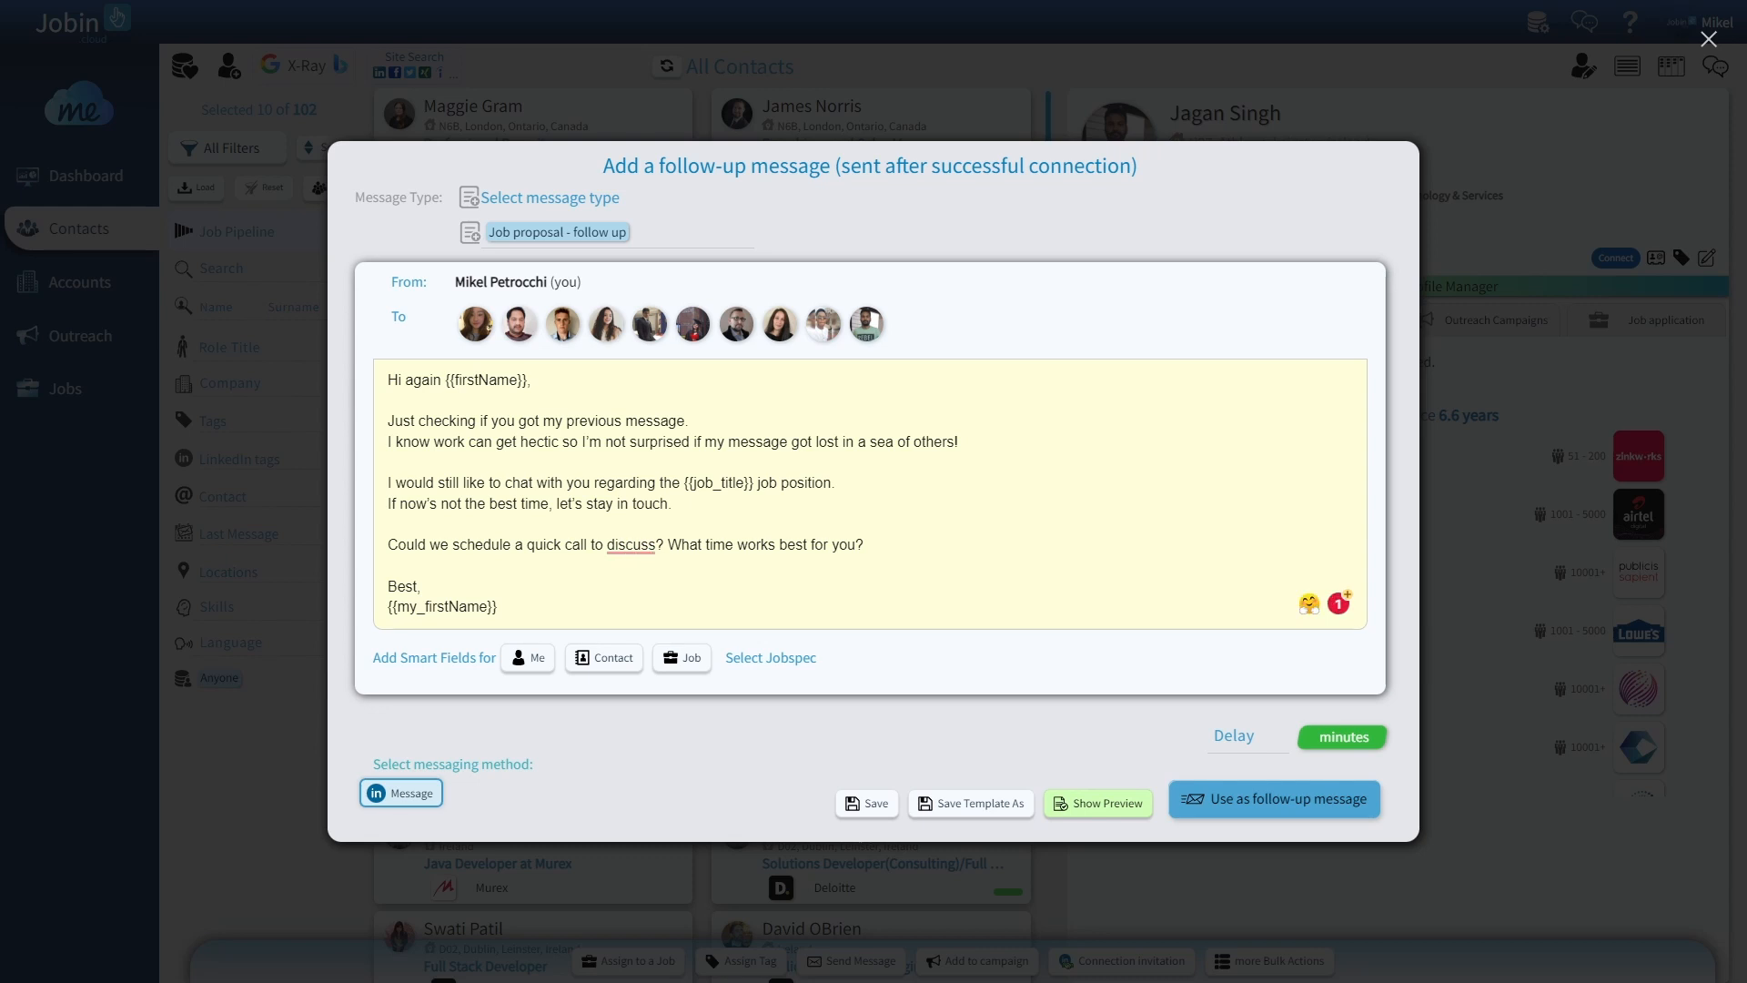
Step: Browse the smart fields for the sender and the job, and choose Java Developers as the message's jobspec
click(535, 661)
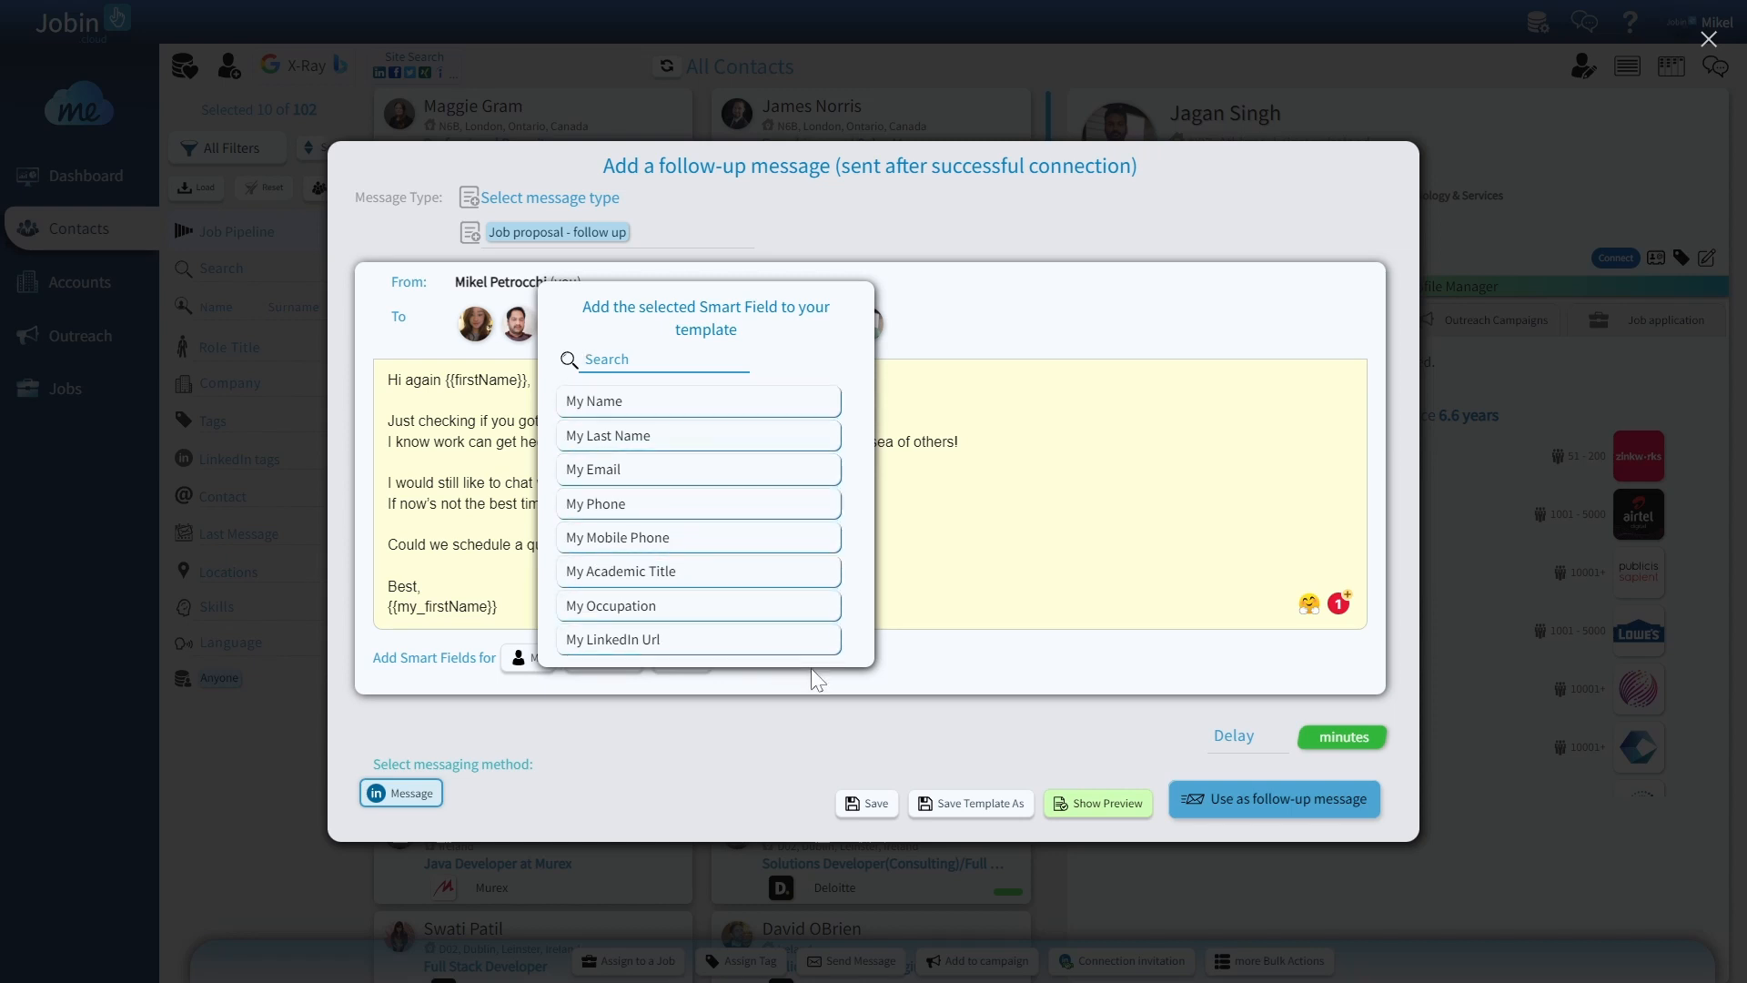
click(892, 688)
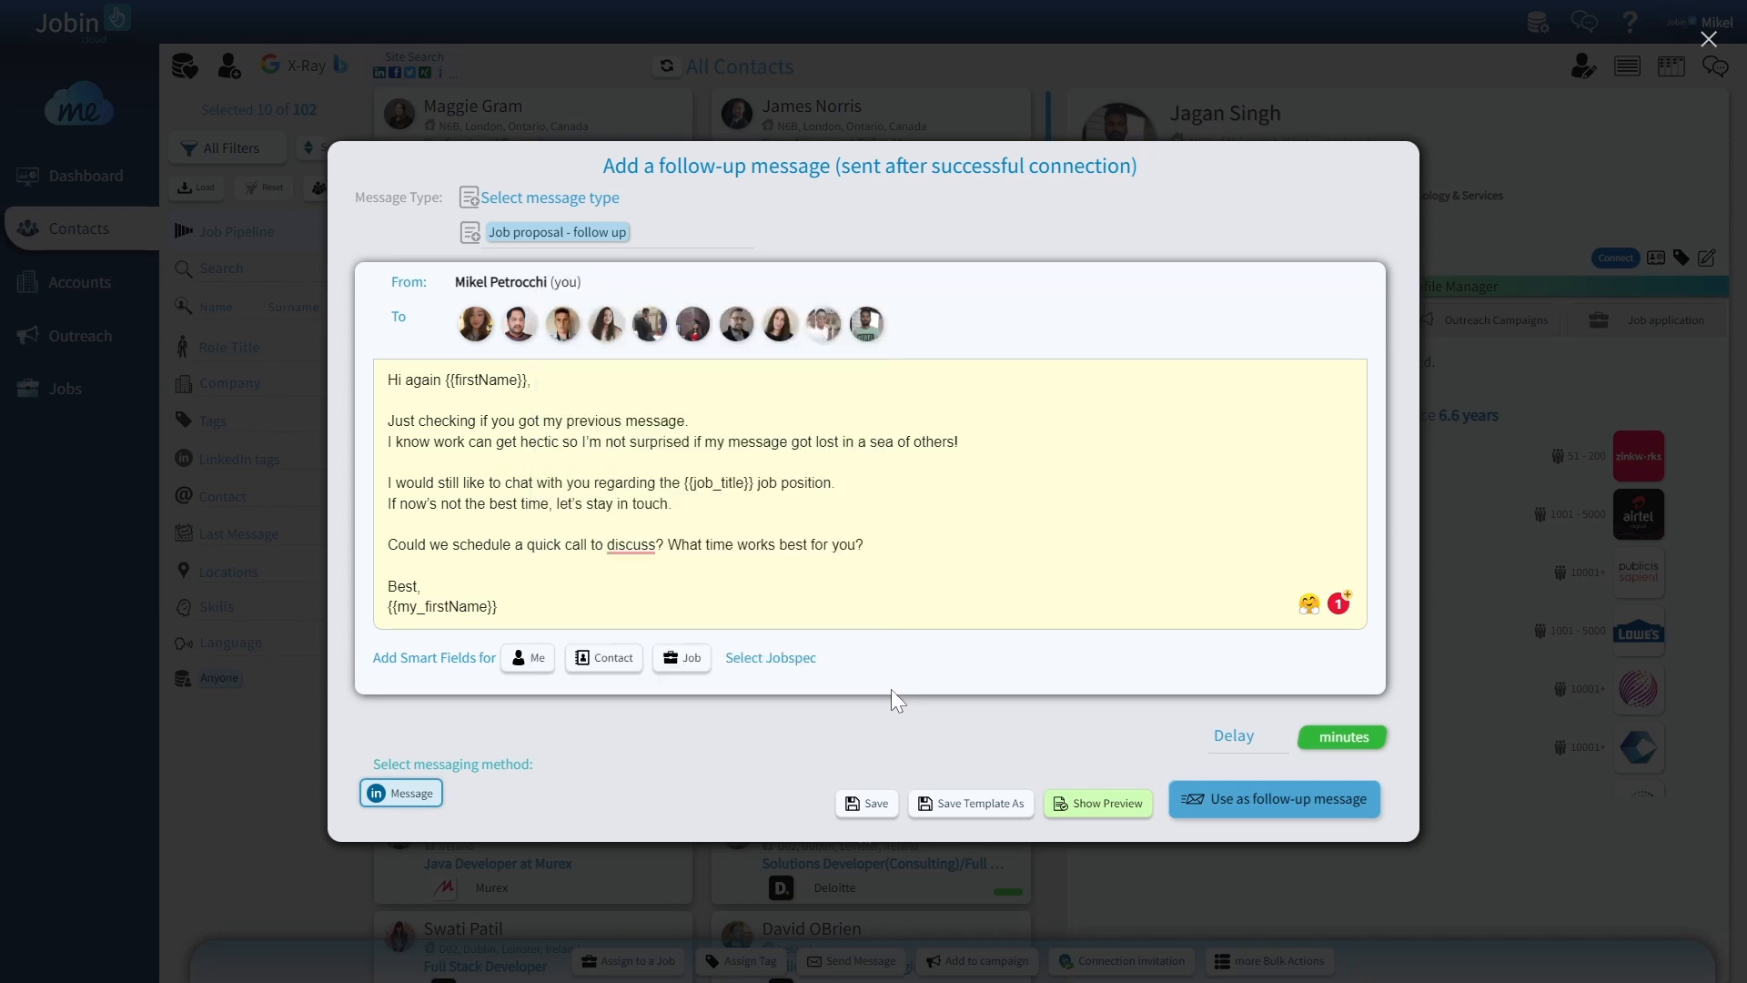
click(685, 659)
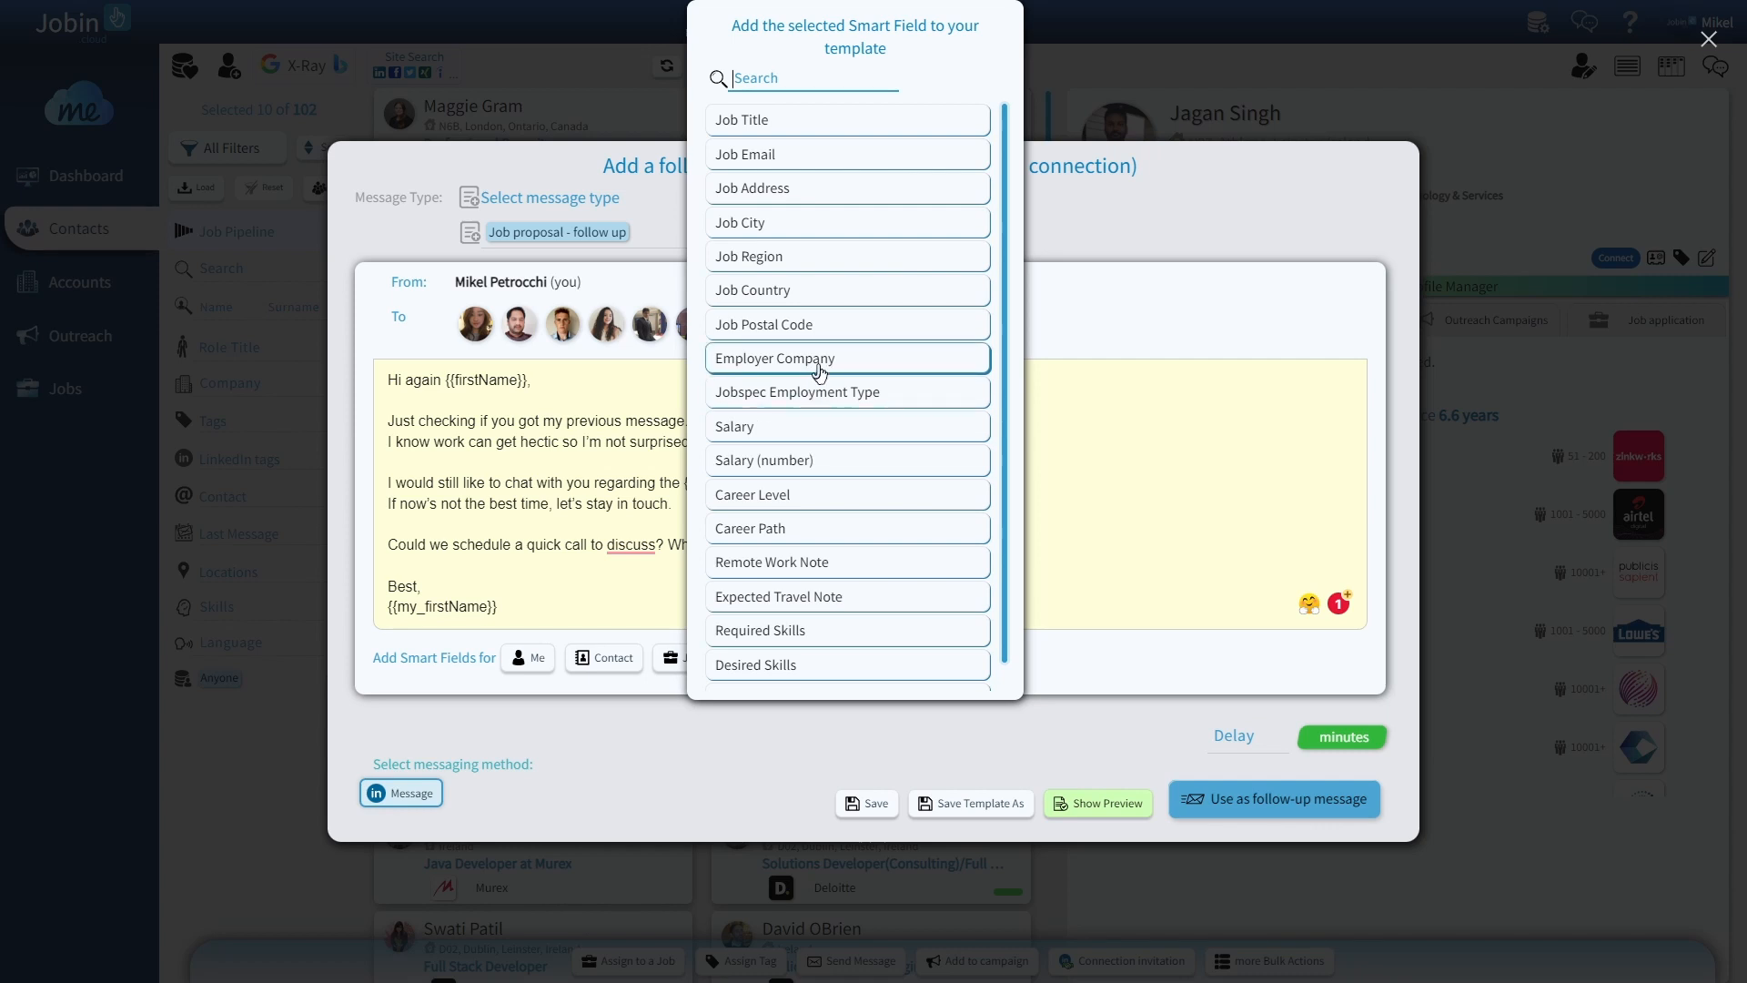
scroll(855, 309, down, 1)
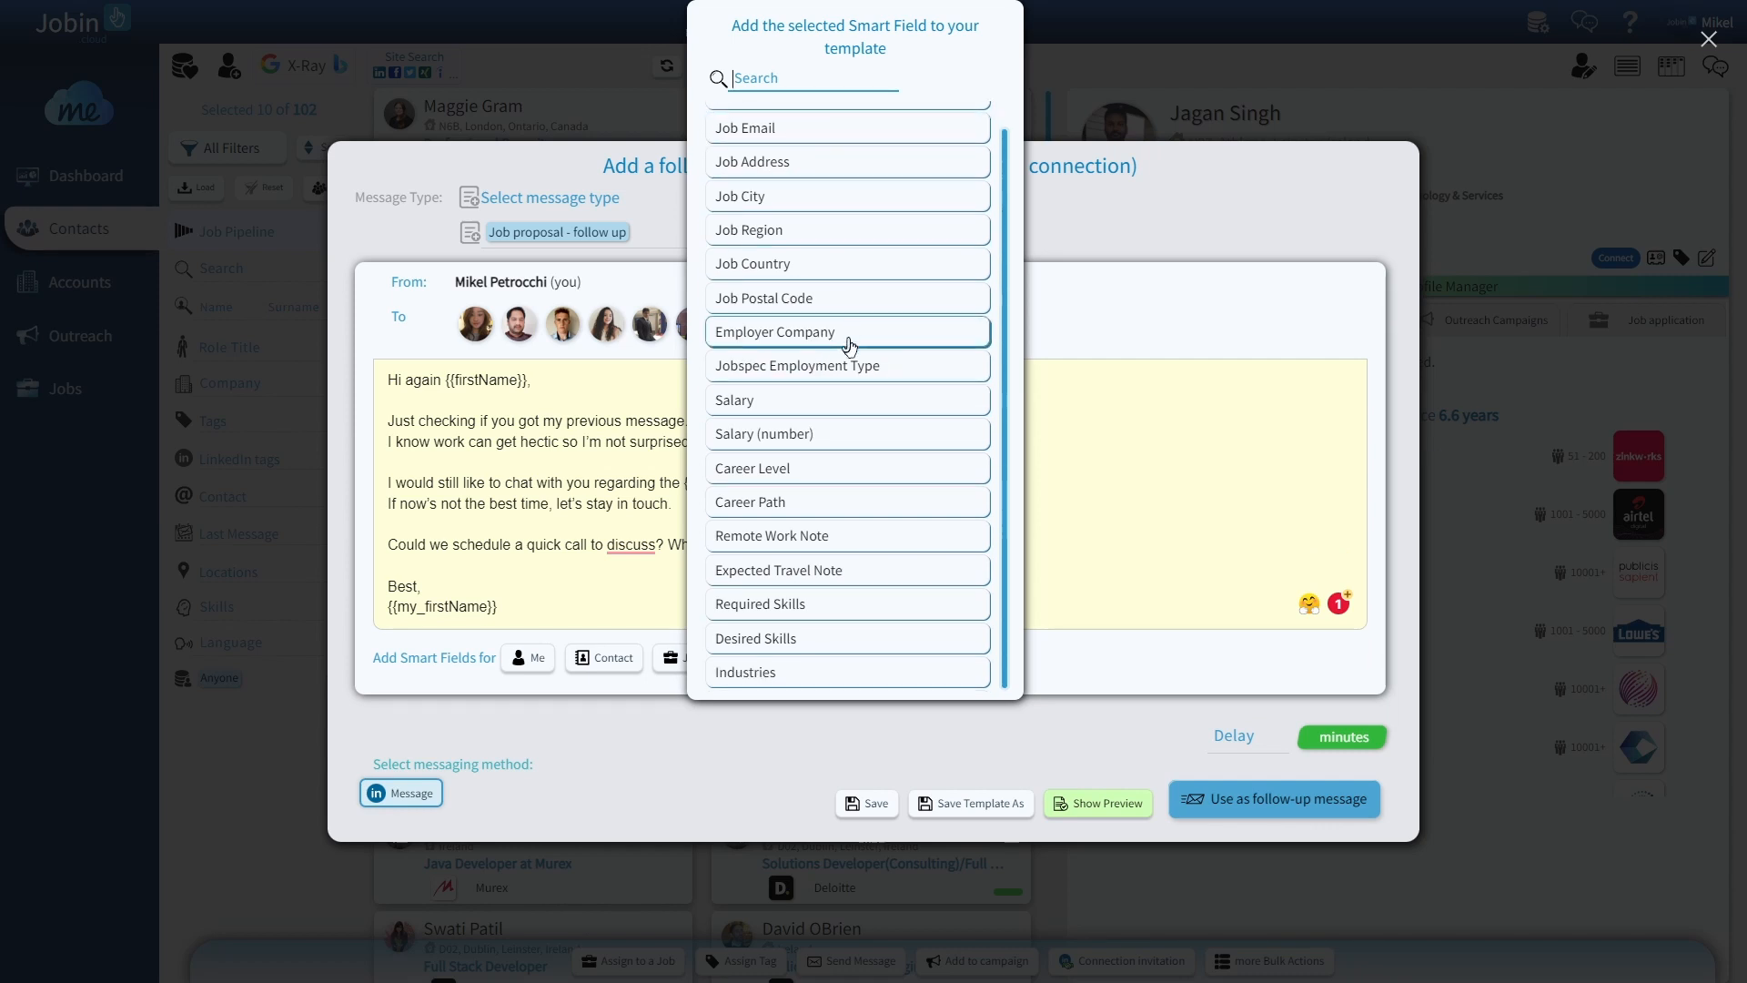
click(1071, 587)
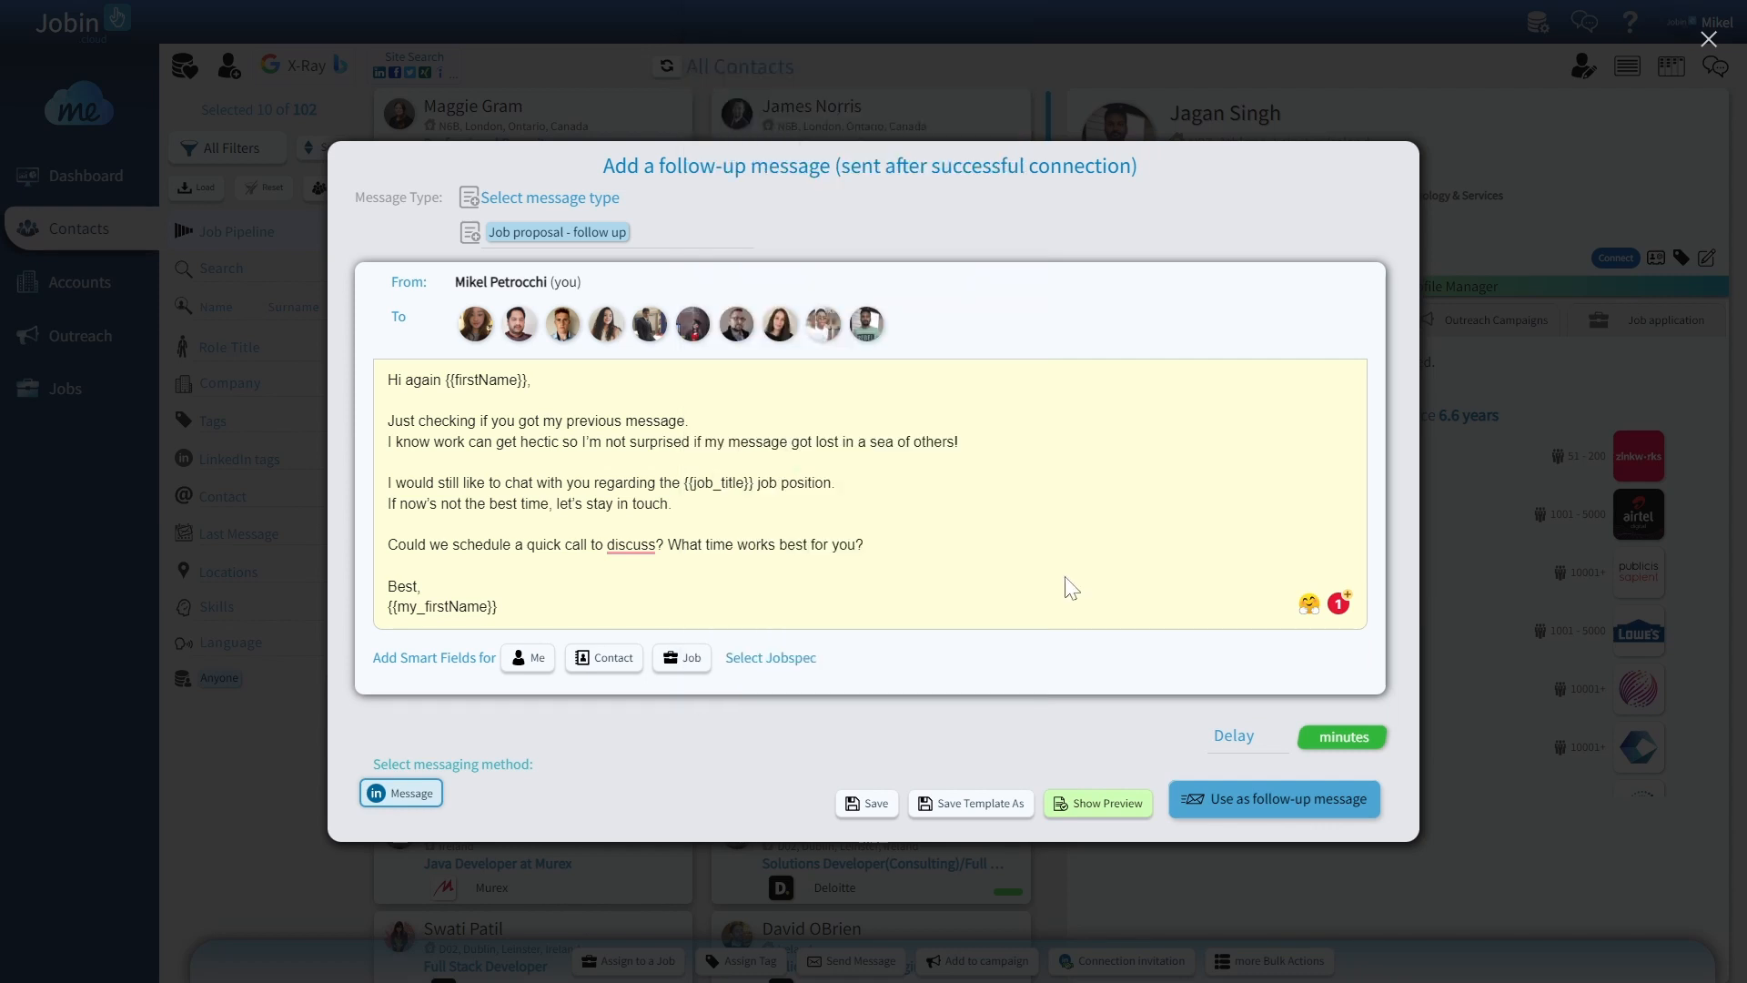
click(774, 659)
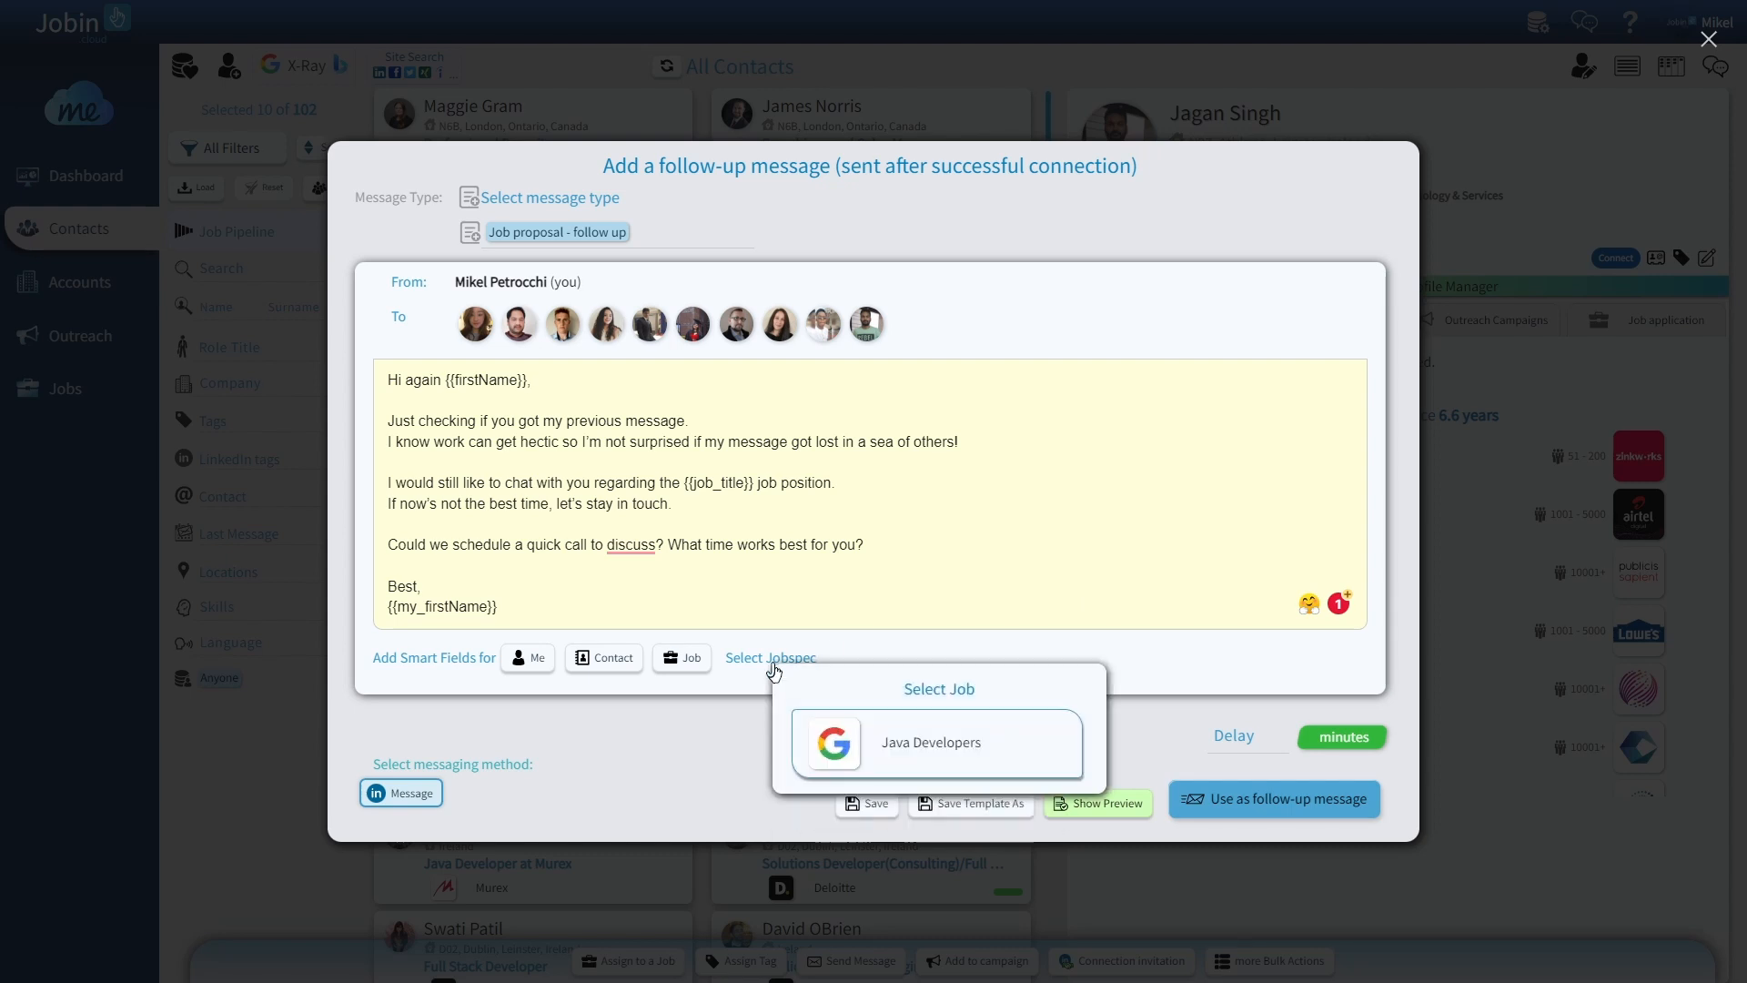
click(897, 750)
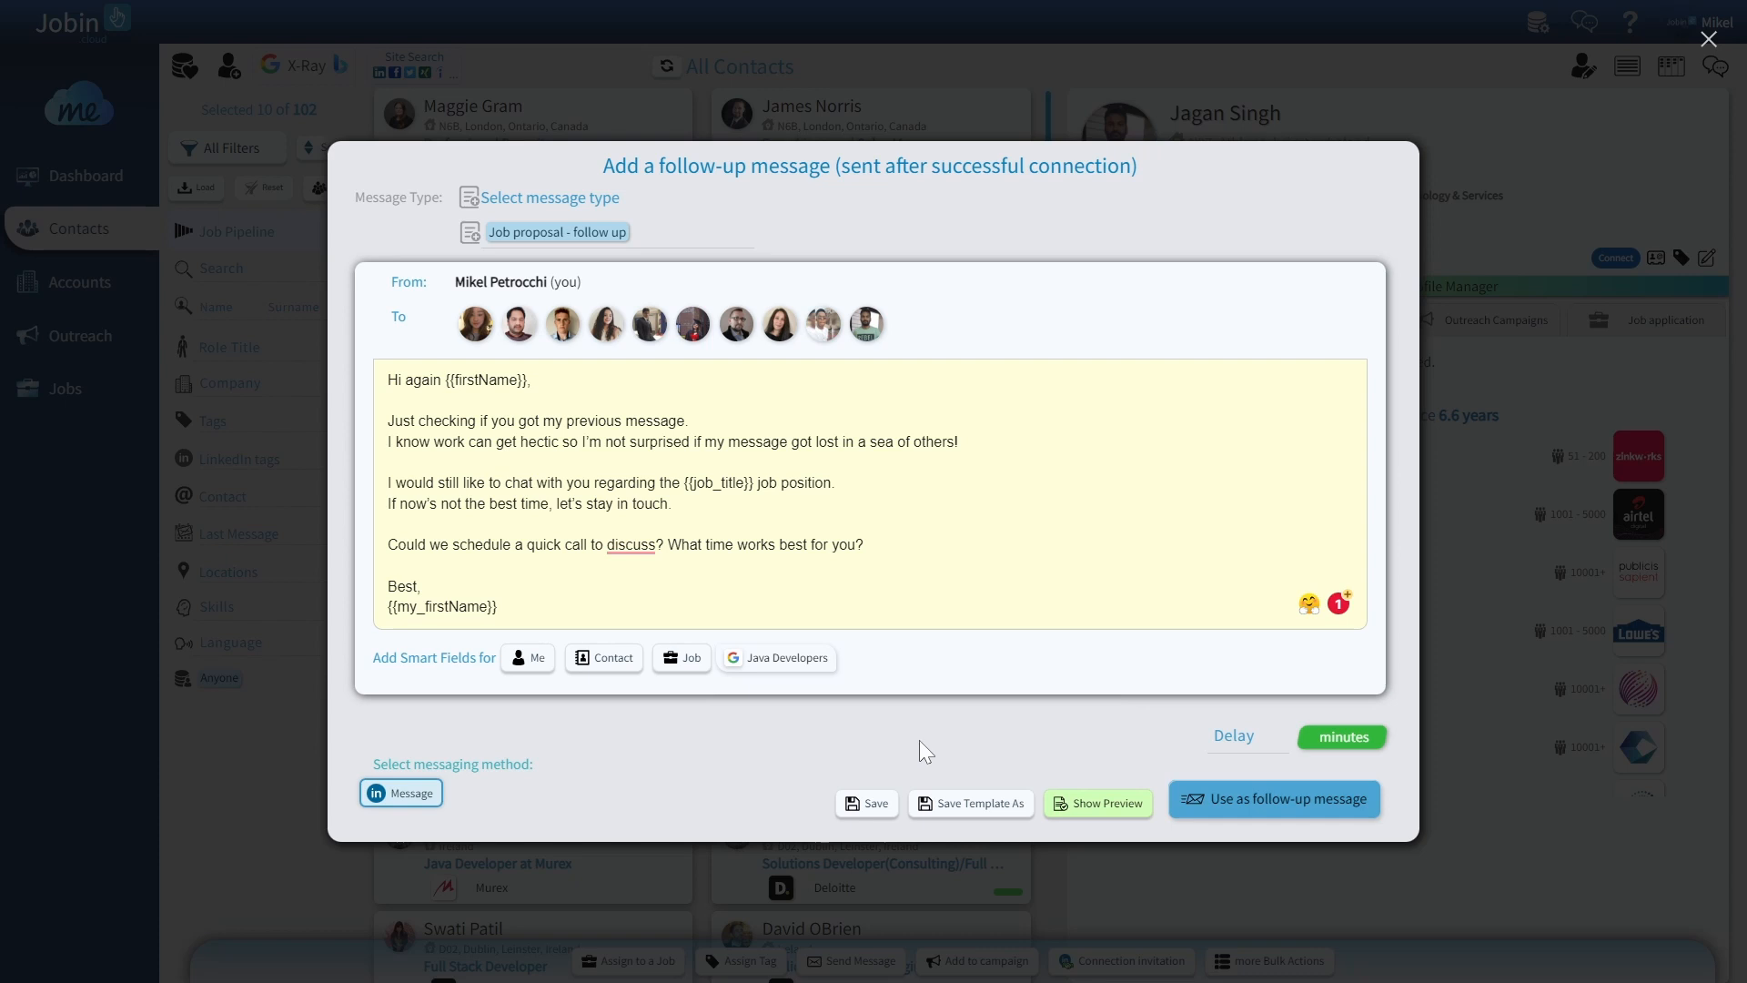
Step: Preview the follow-up message and check the filled-in recipient name, job title and sender name
click(1086, 805)
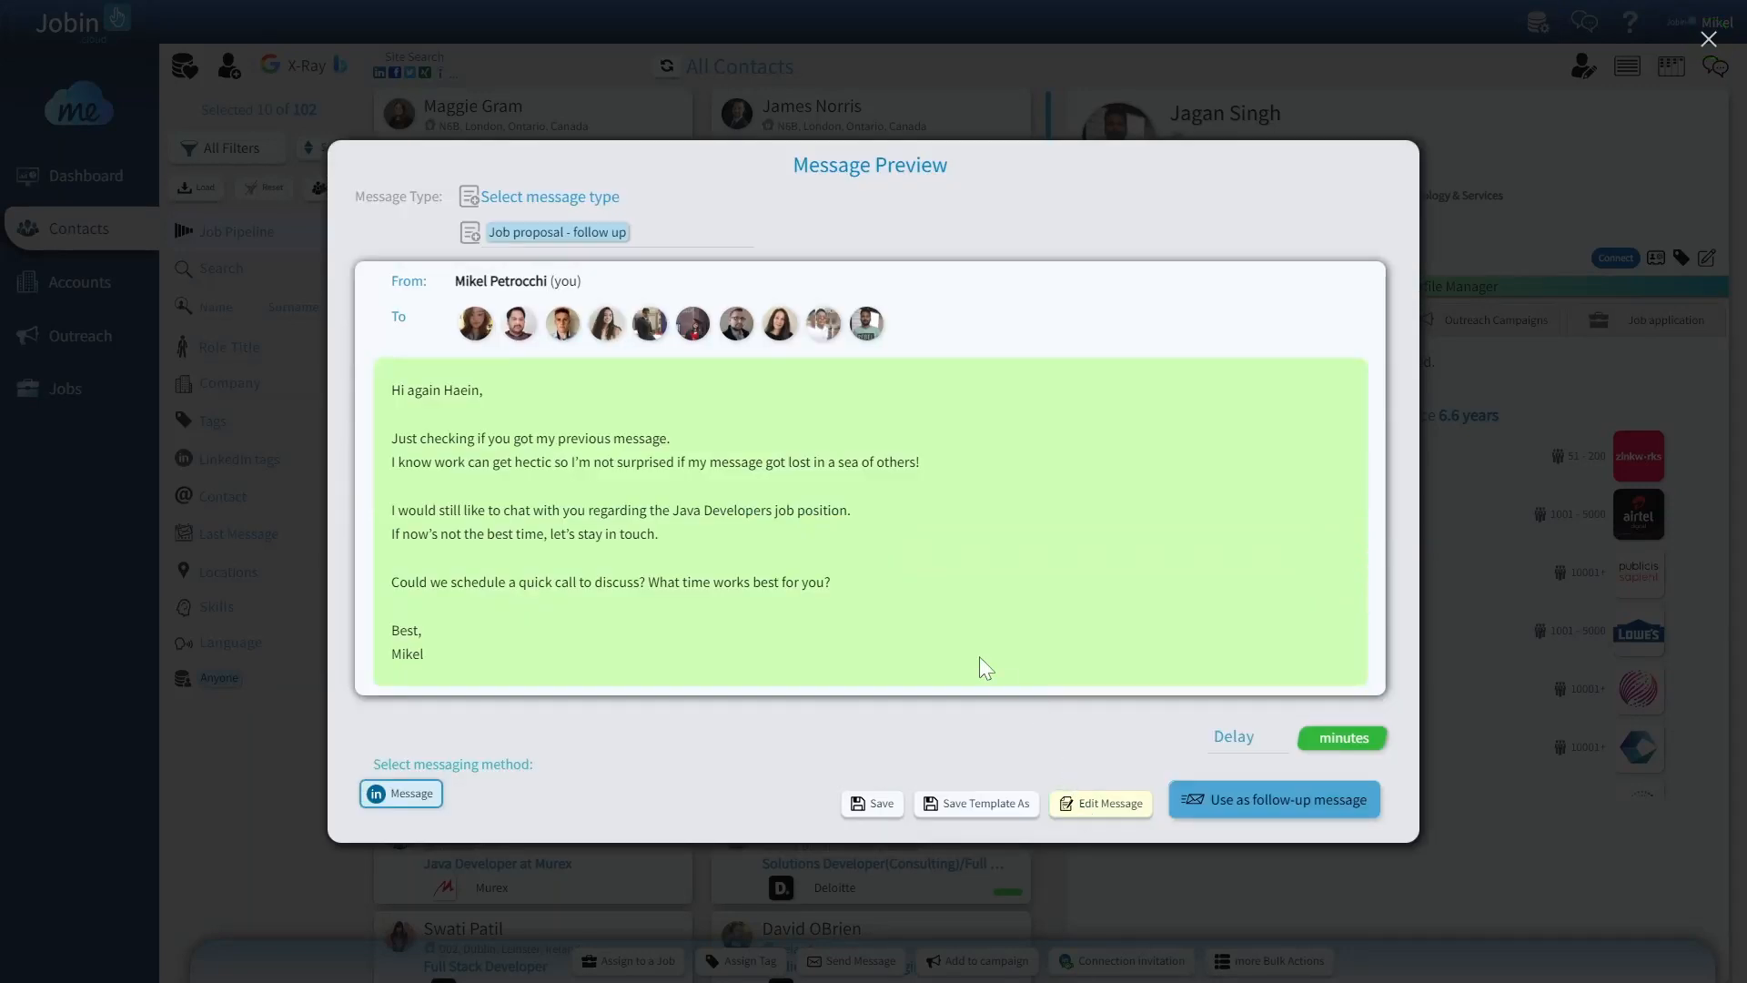
double_click(461, 389)
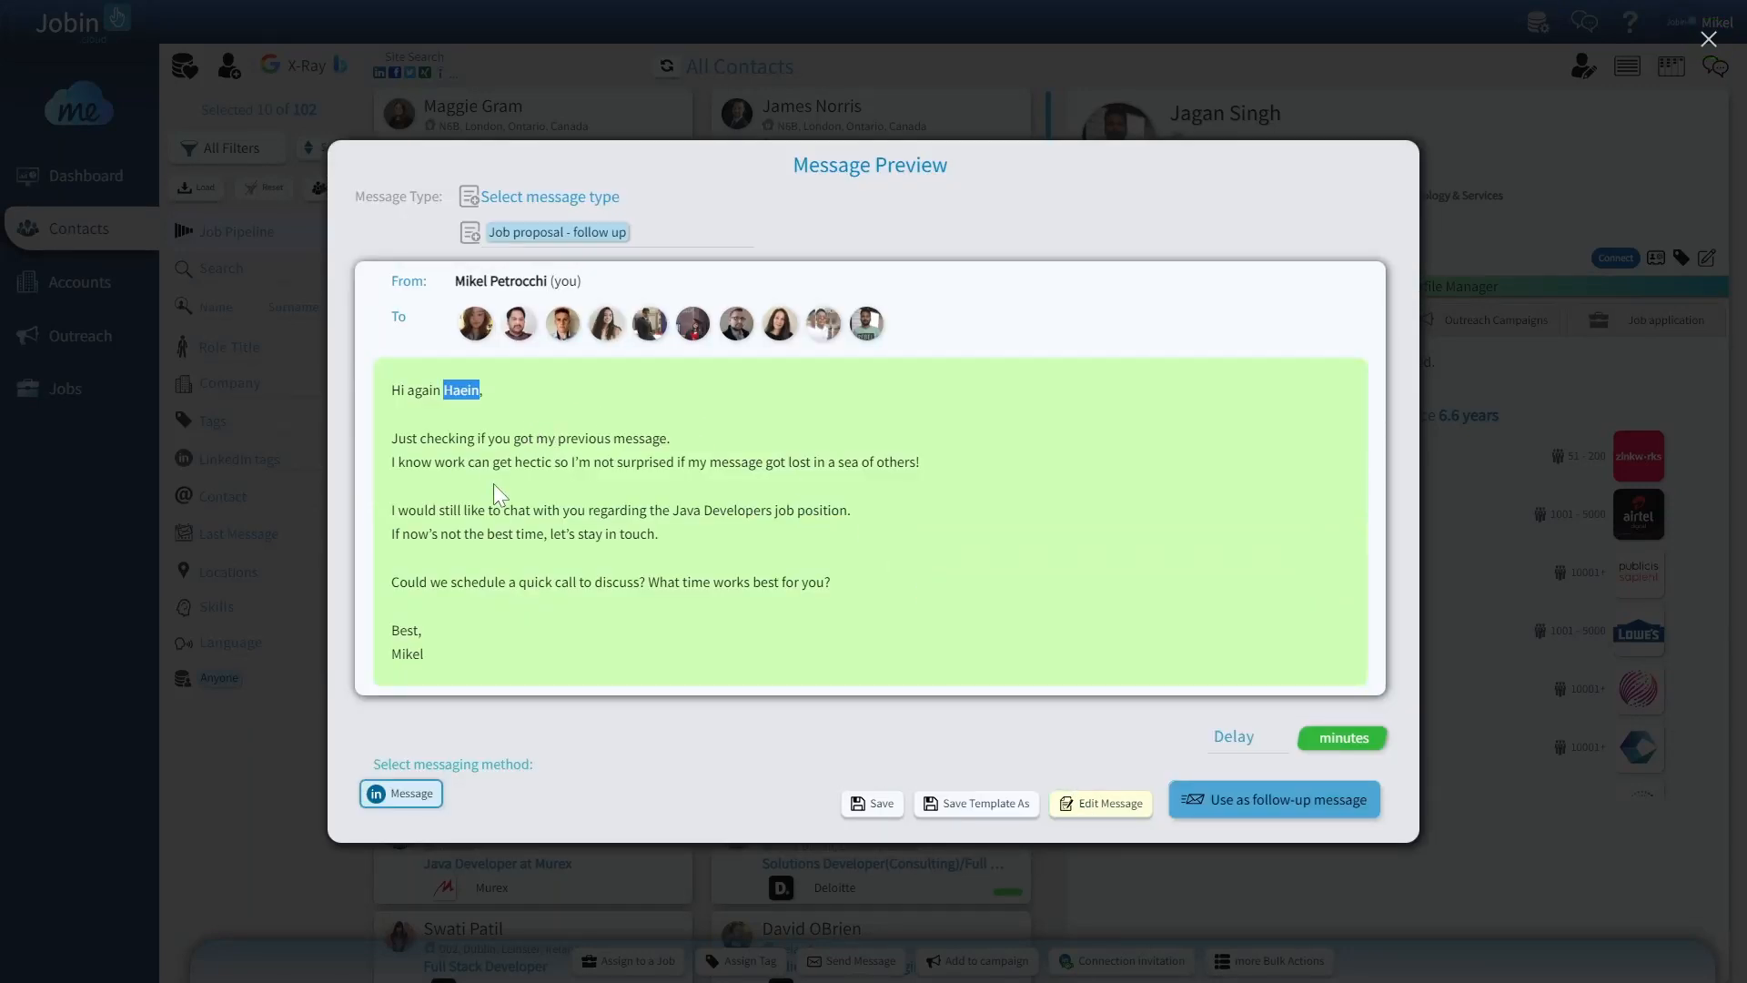
drag(670, 509, 773, 509)
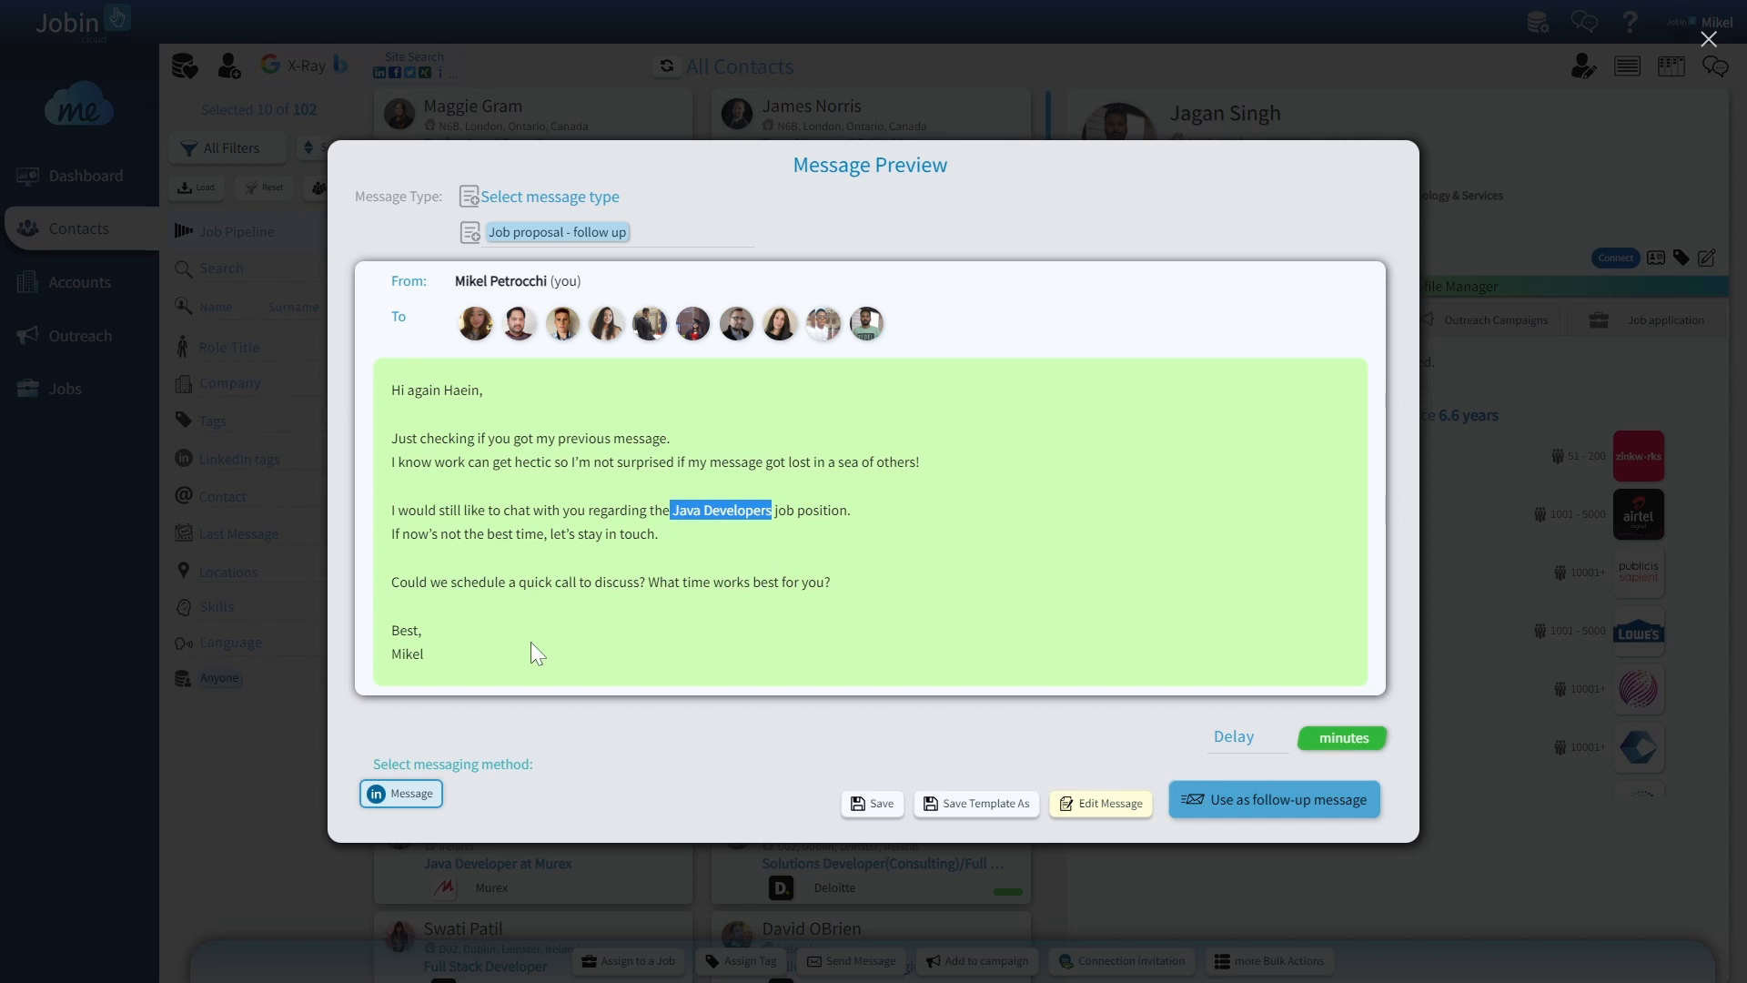
click(449, 662)
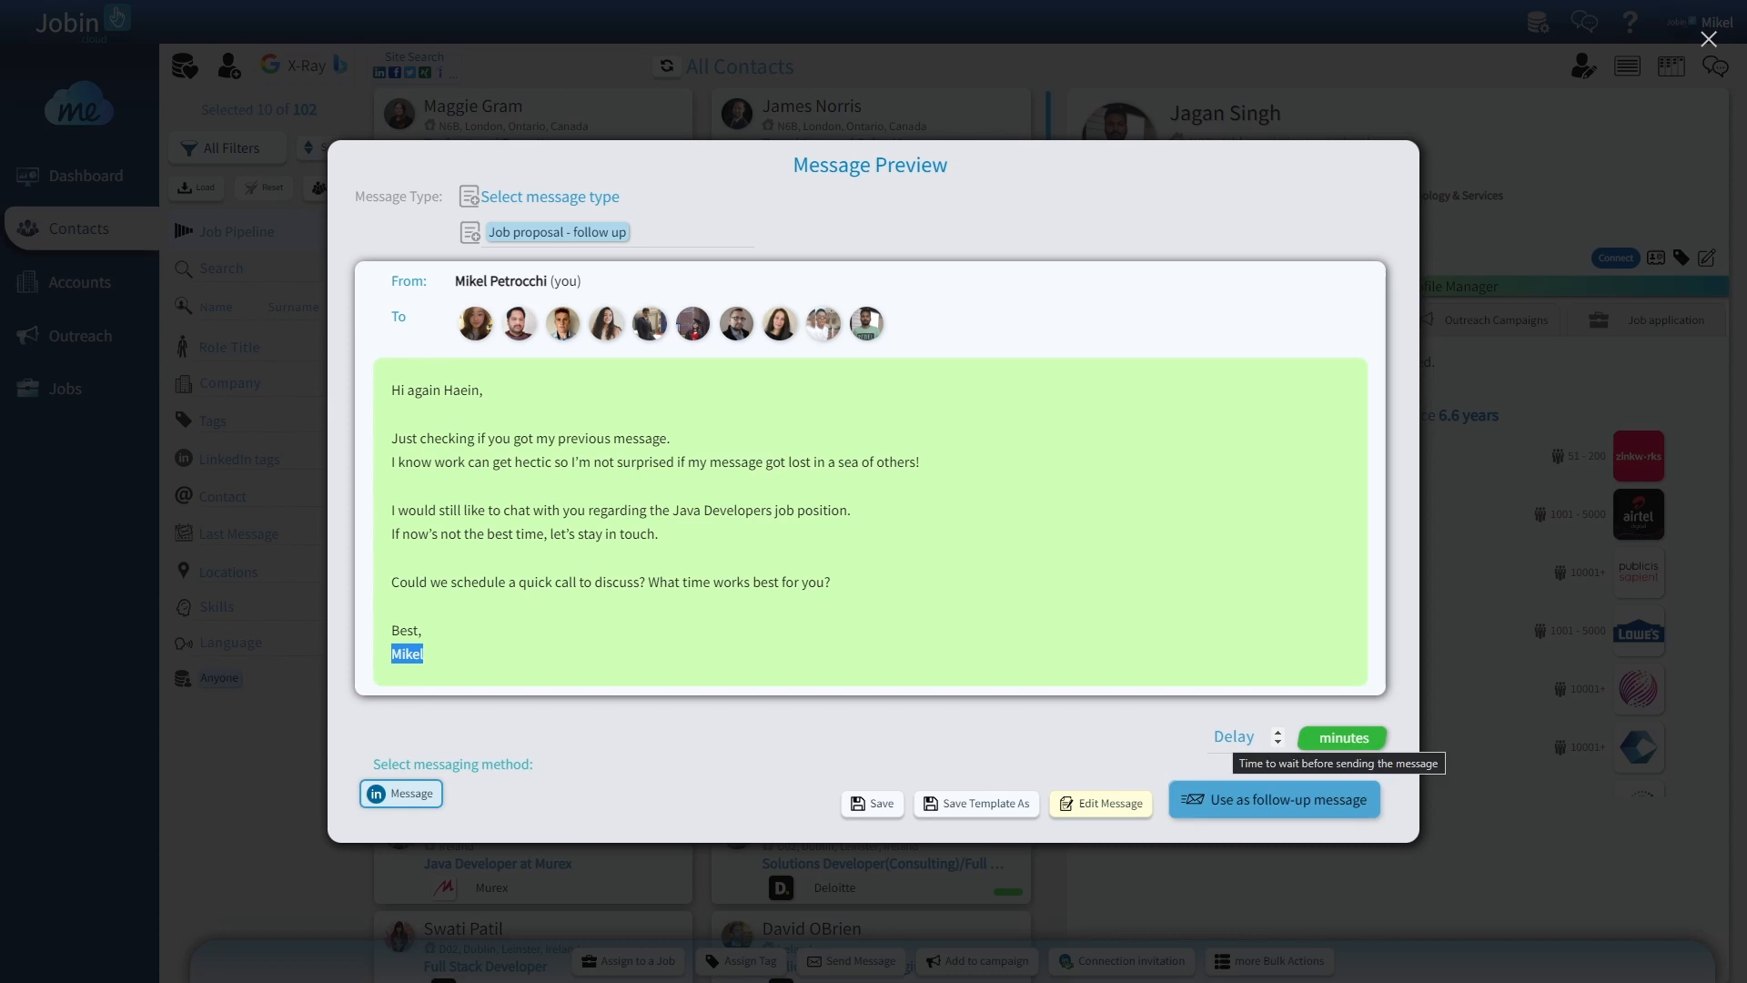
Step: Set the sending delay to 1 day and use the message as the invitation's follow-up message
click(1234, 736)
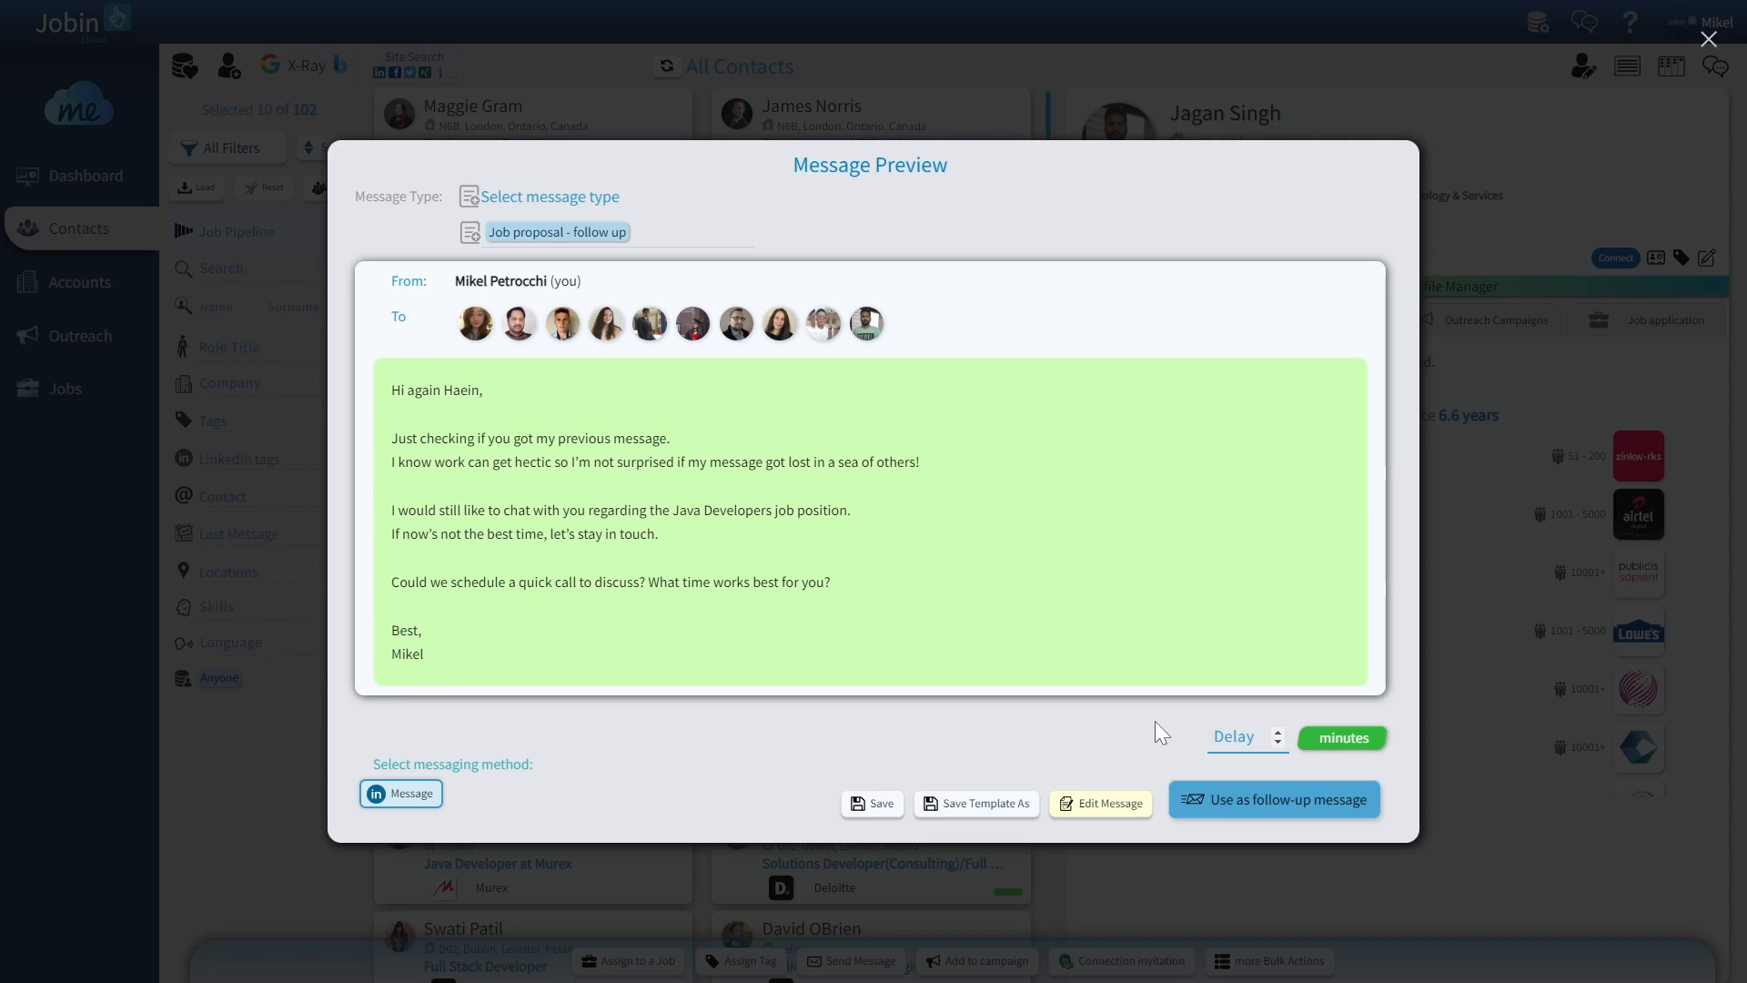
text(1)
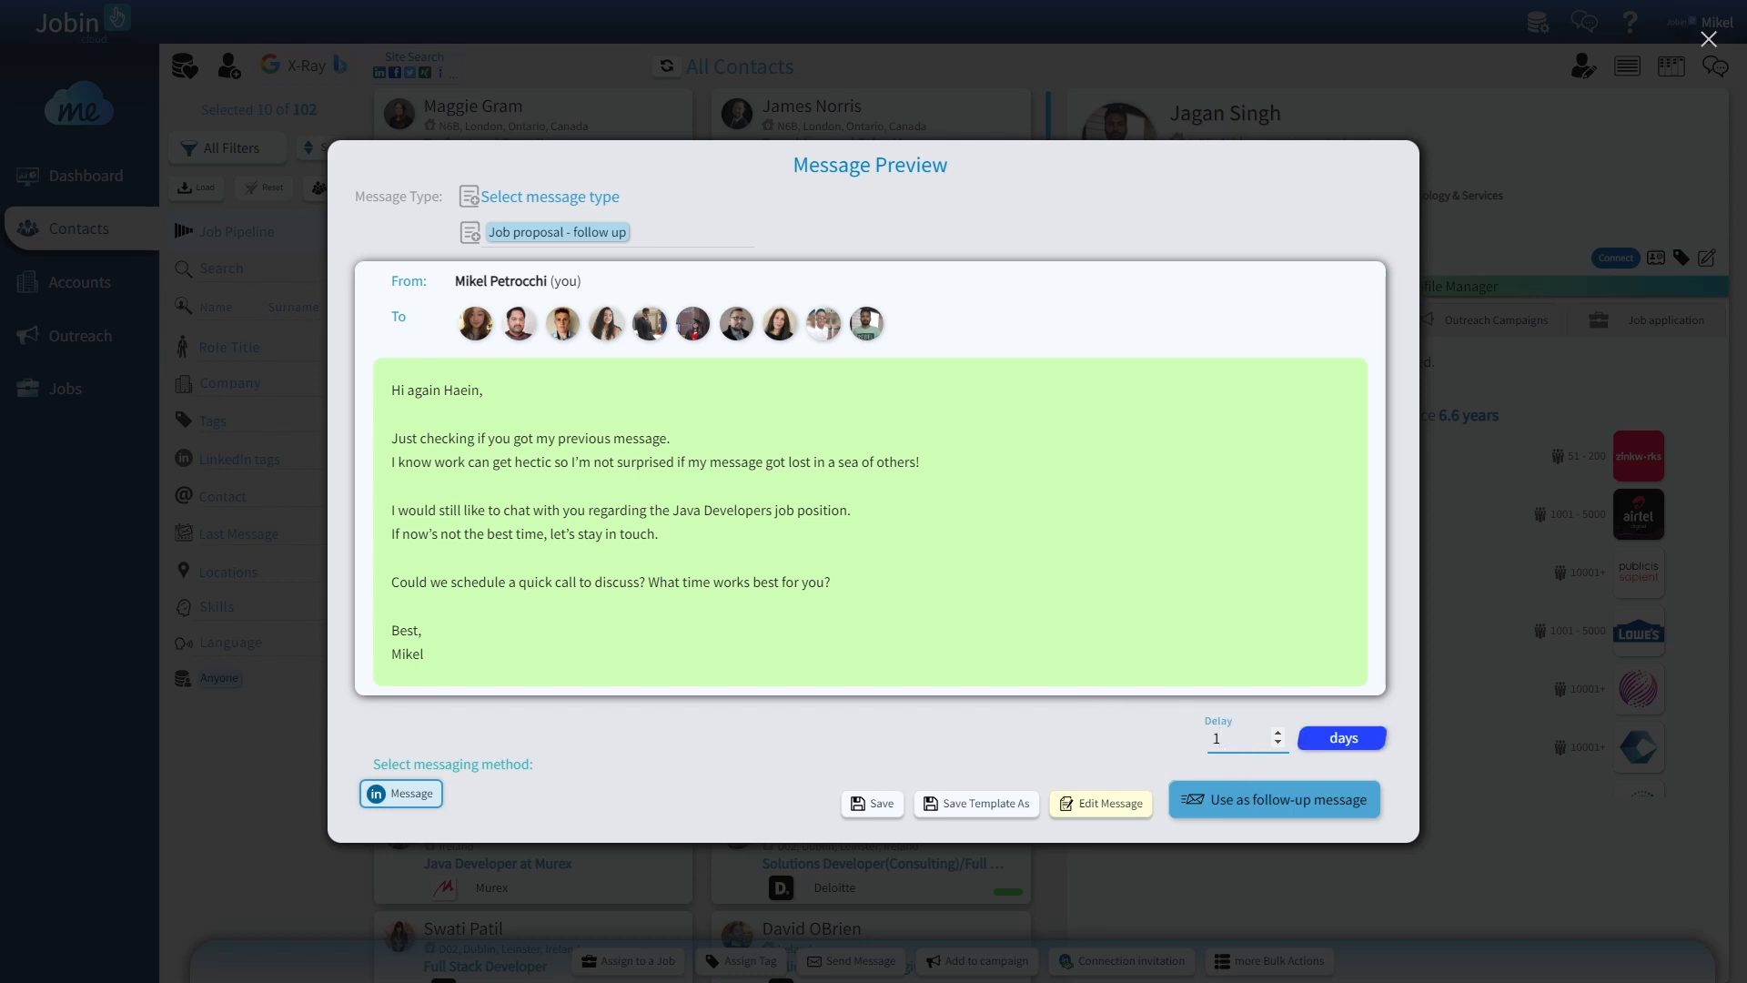
click(895, 615)
click(1245, 803)
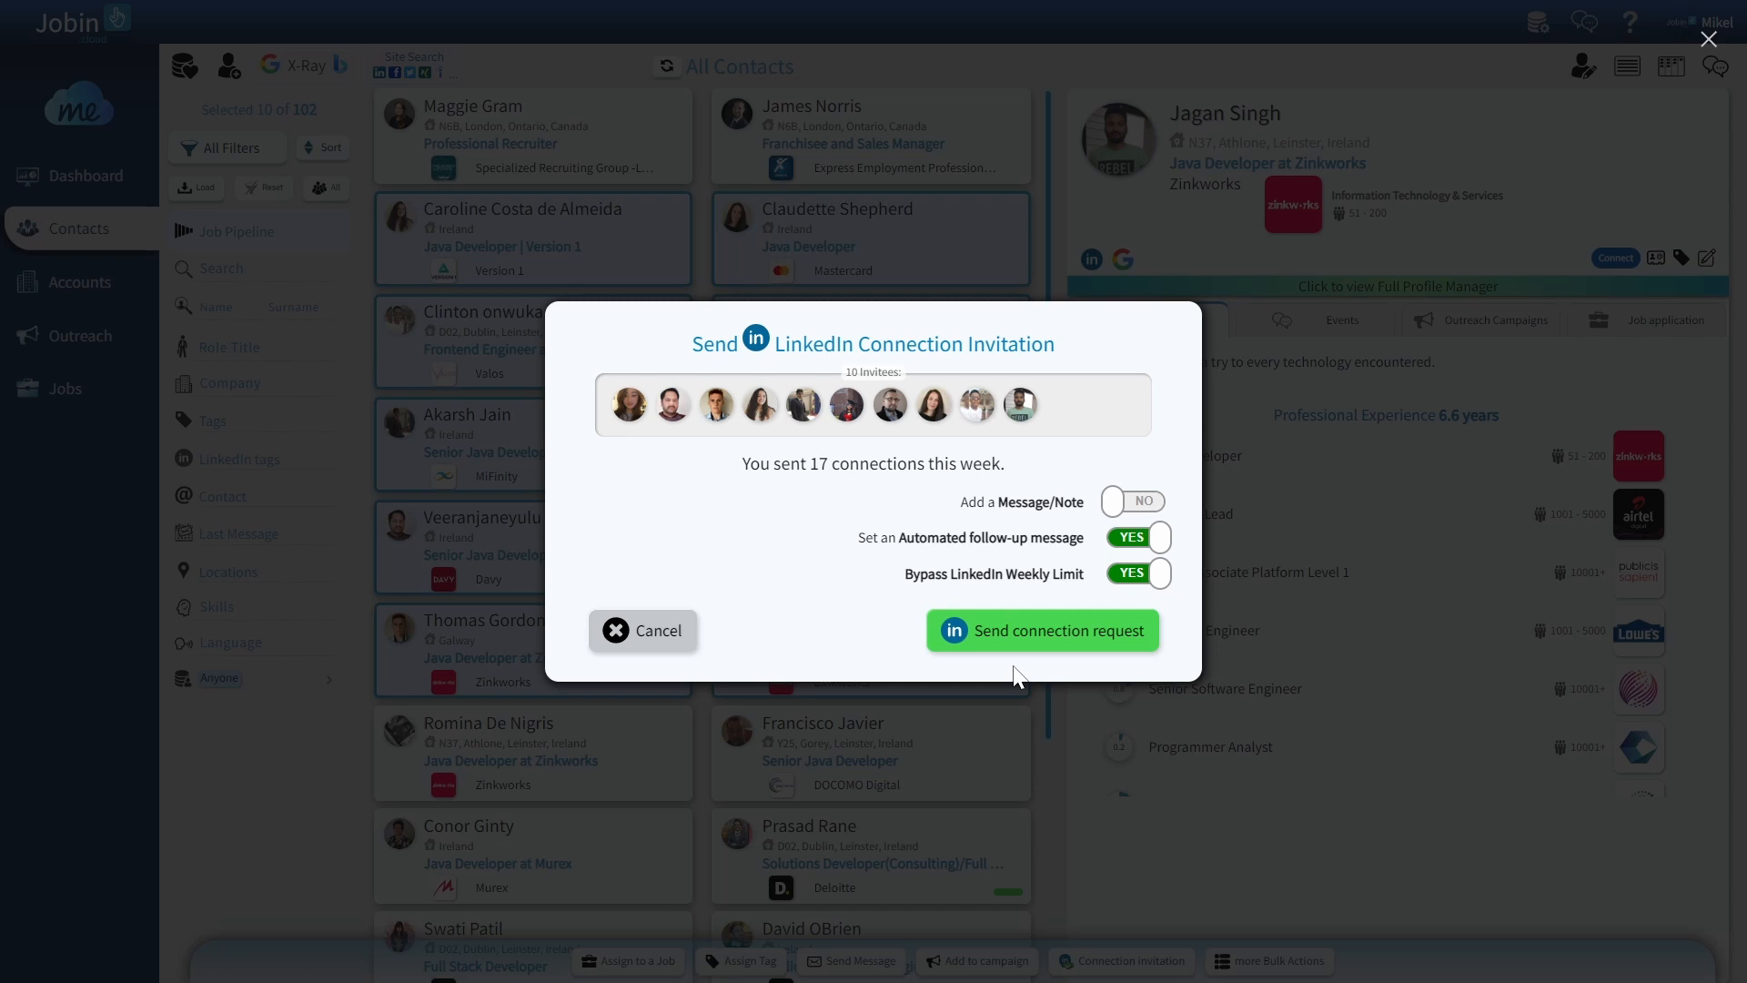
Step: Leave the connection invitation without sending it and check which campaigns the selected contacts can be added to
click(959, 759)
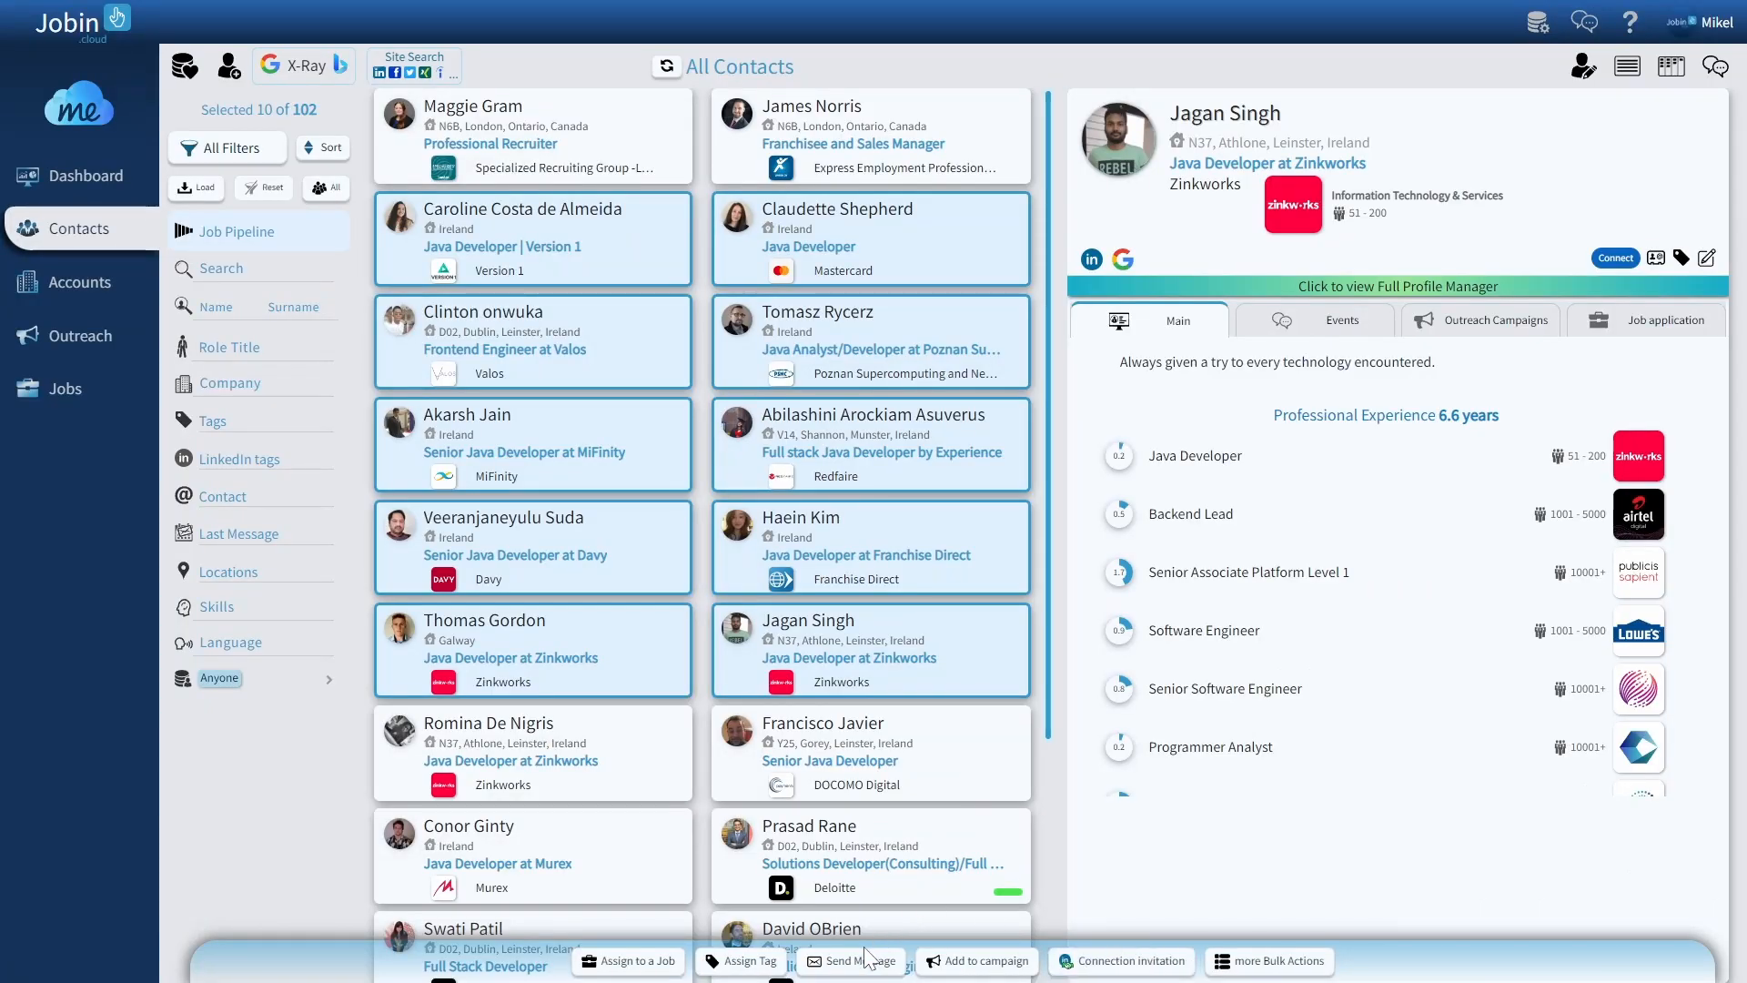
click(989, 964)
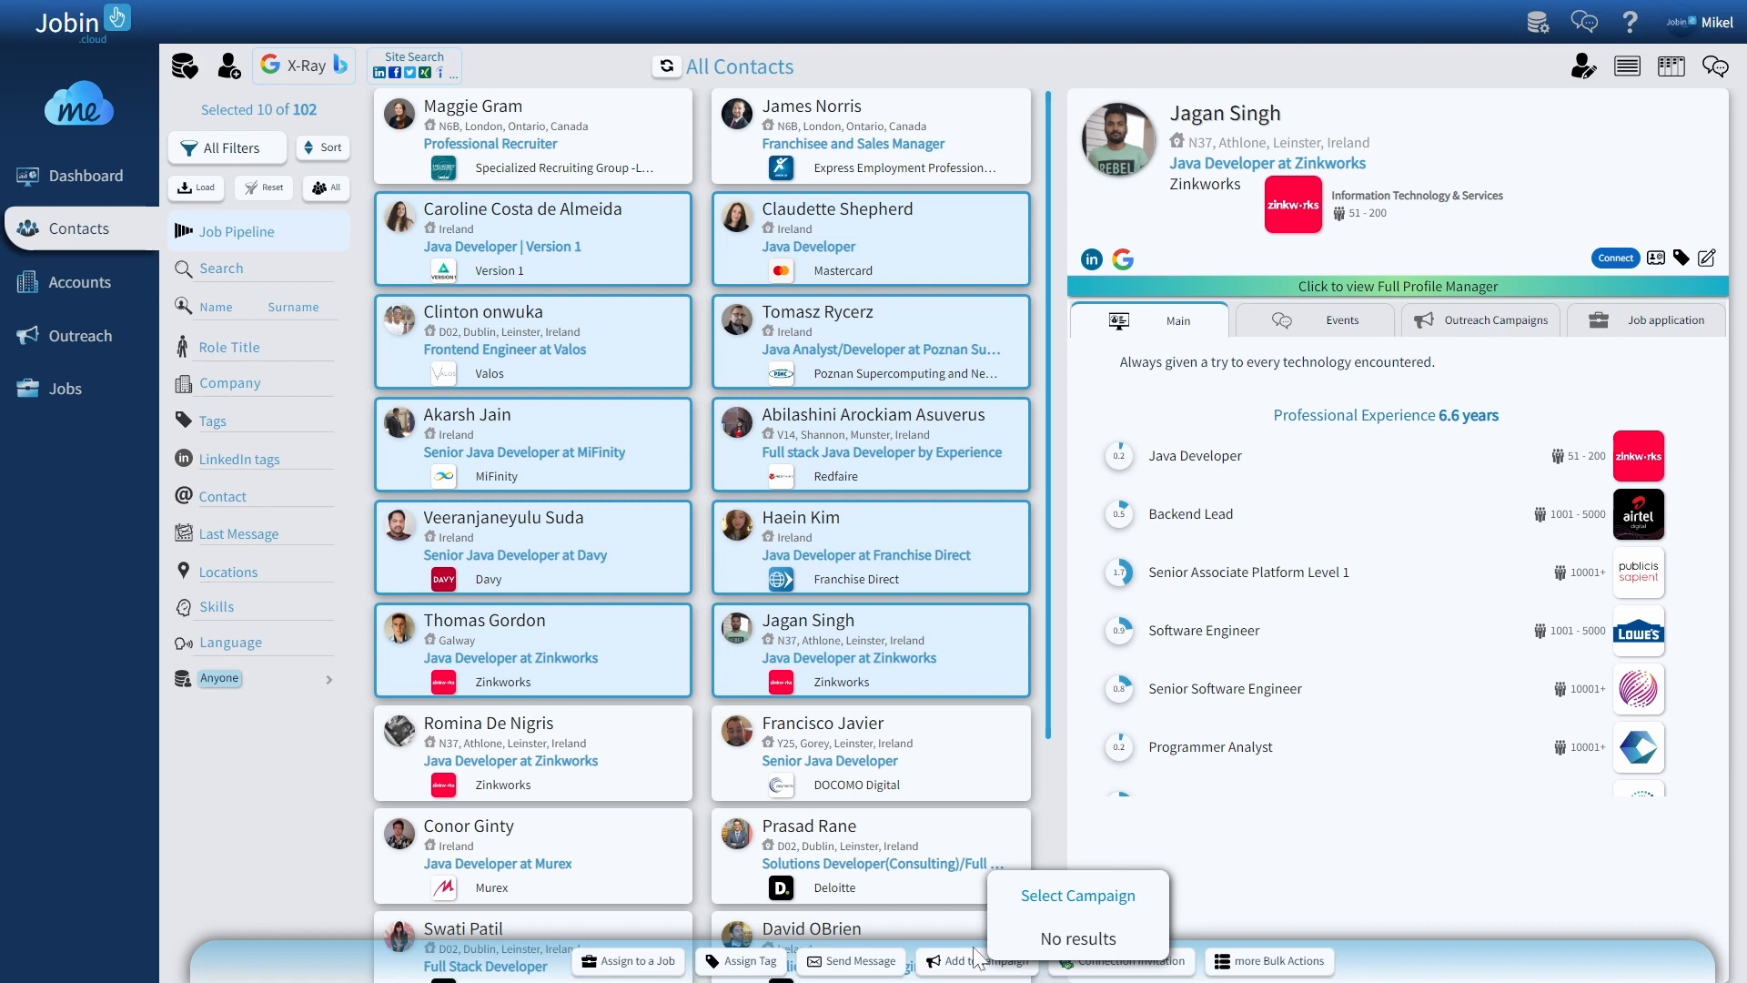
click(913, 949)
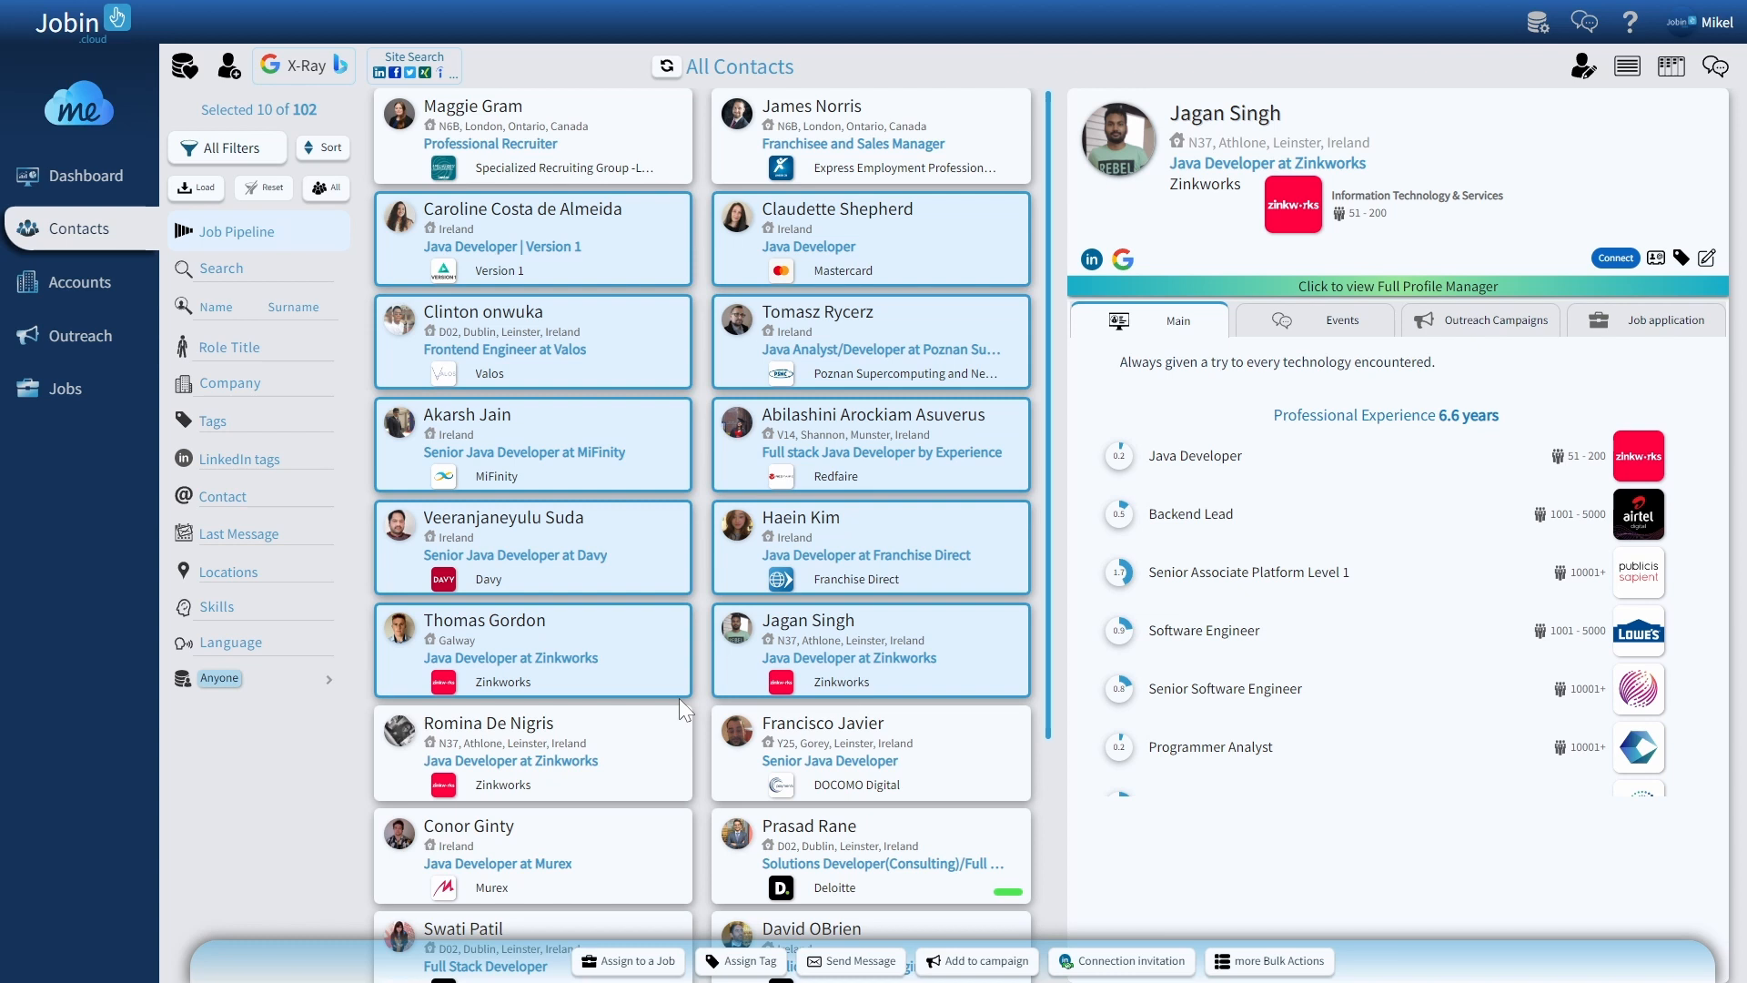
Step: Create a custom outreach campaign from scratch and add a Connect on LinkedIn module below the prospects
click(92, 346)
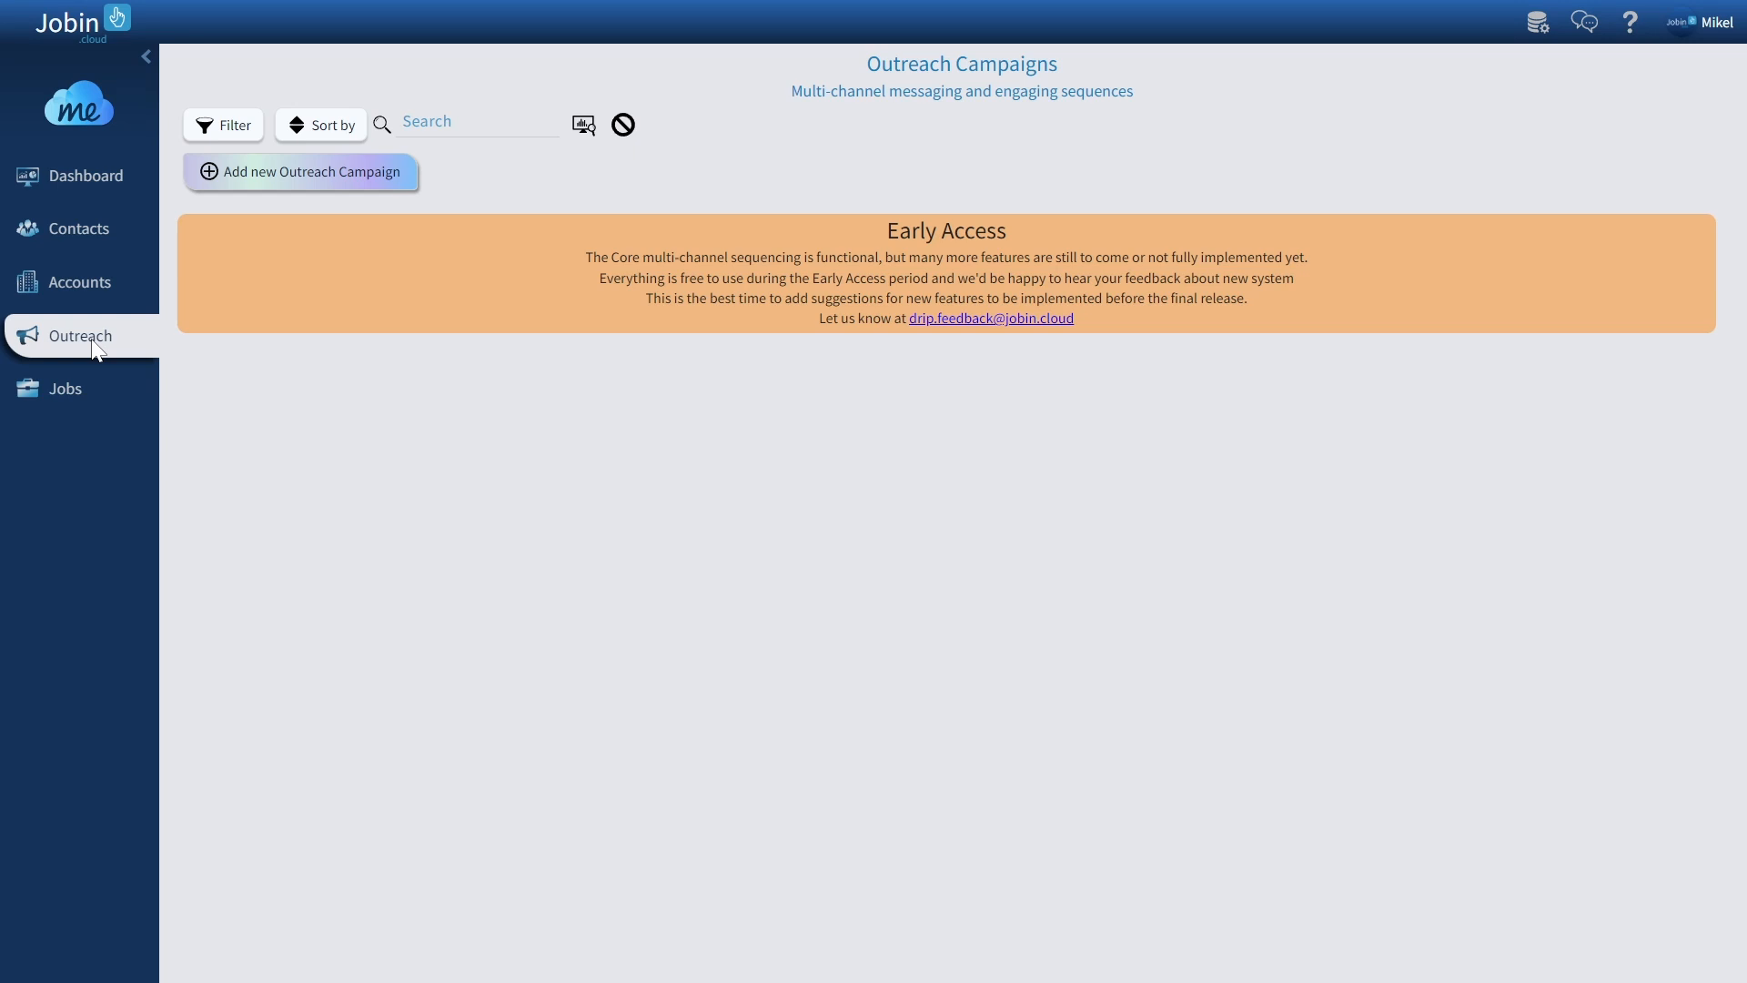
click(350, 188)
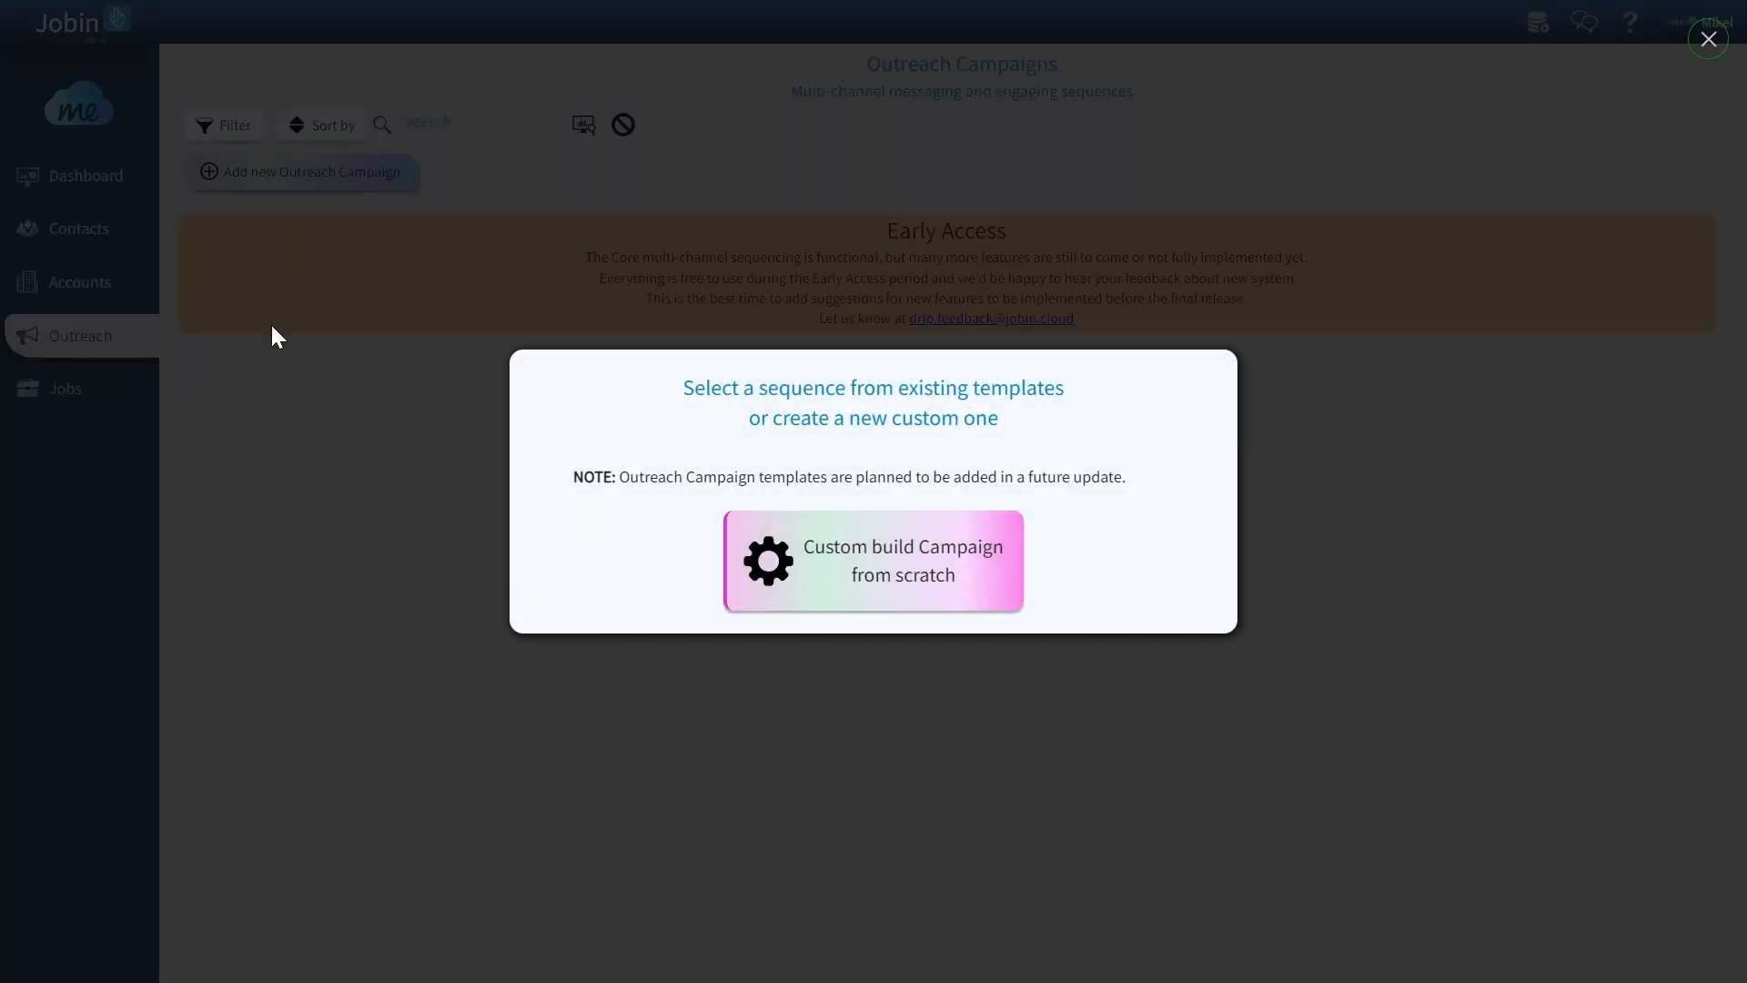
click(808, 559)
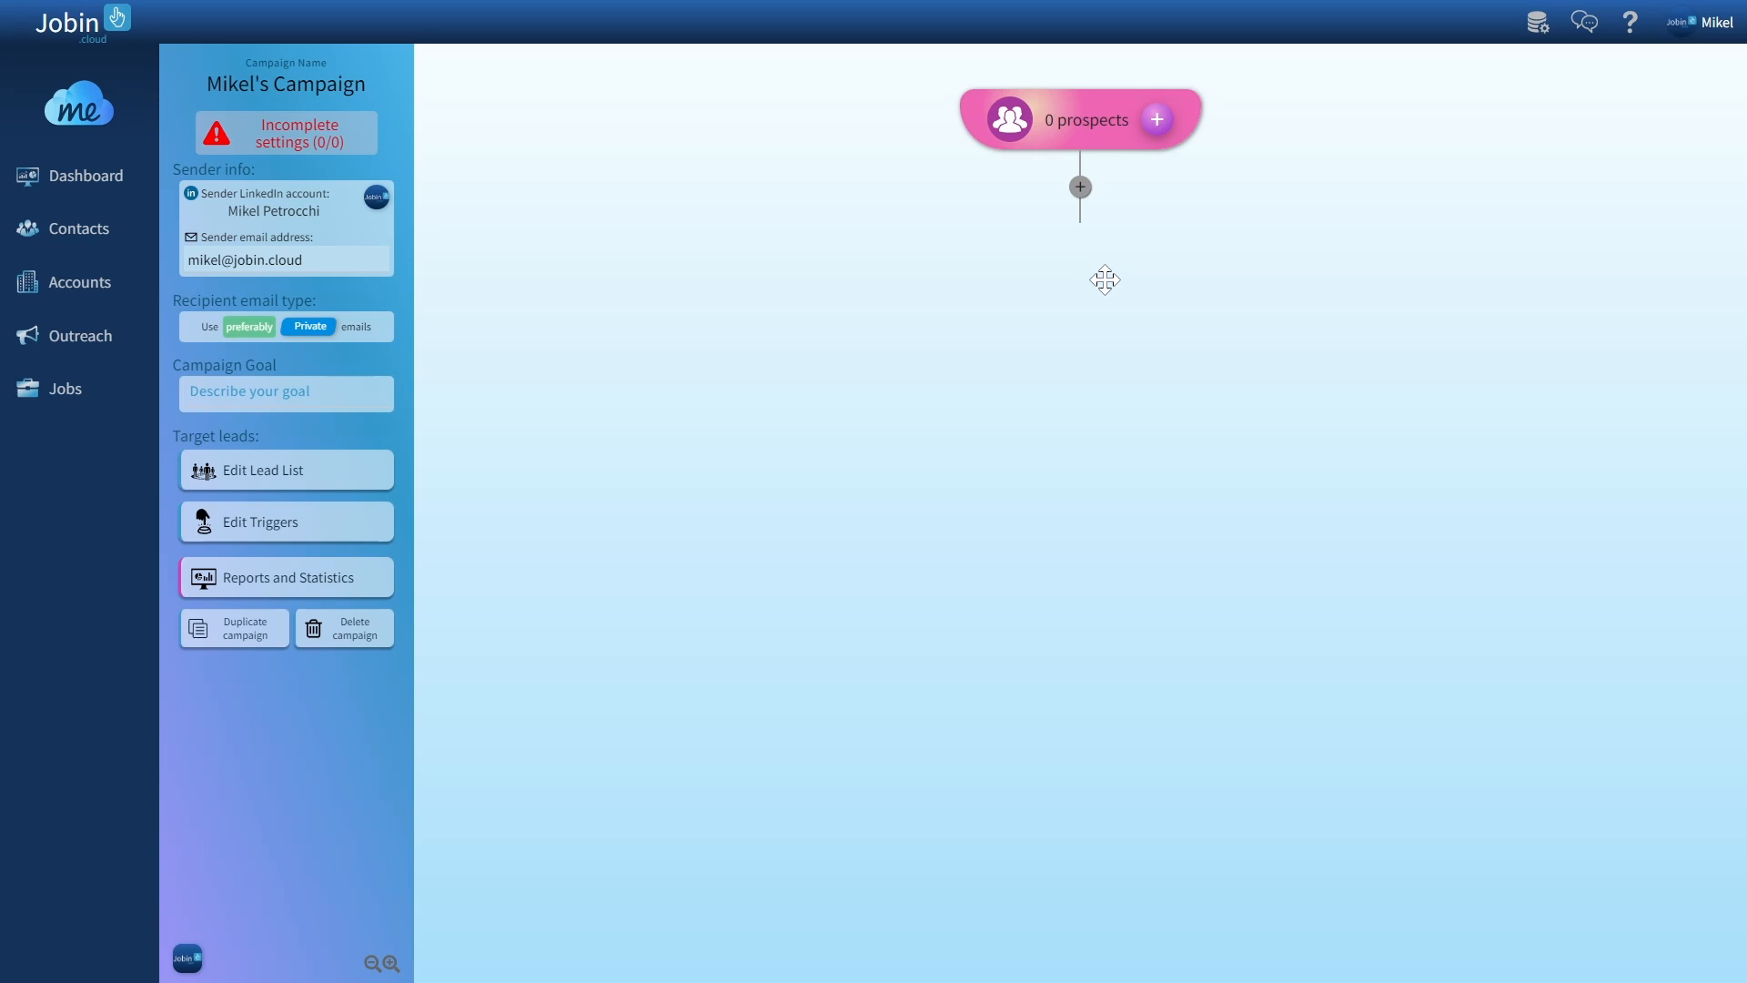
click(1082, 199)
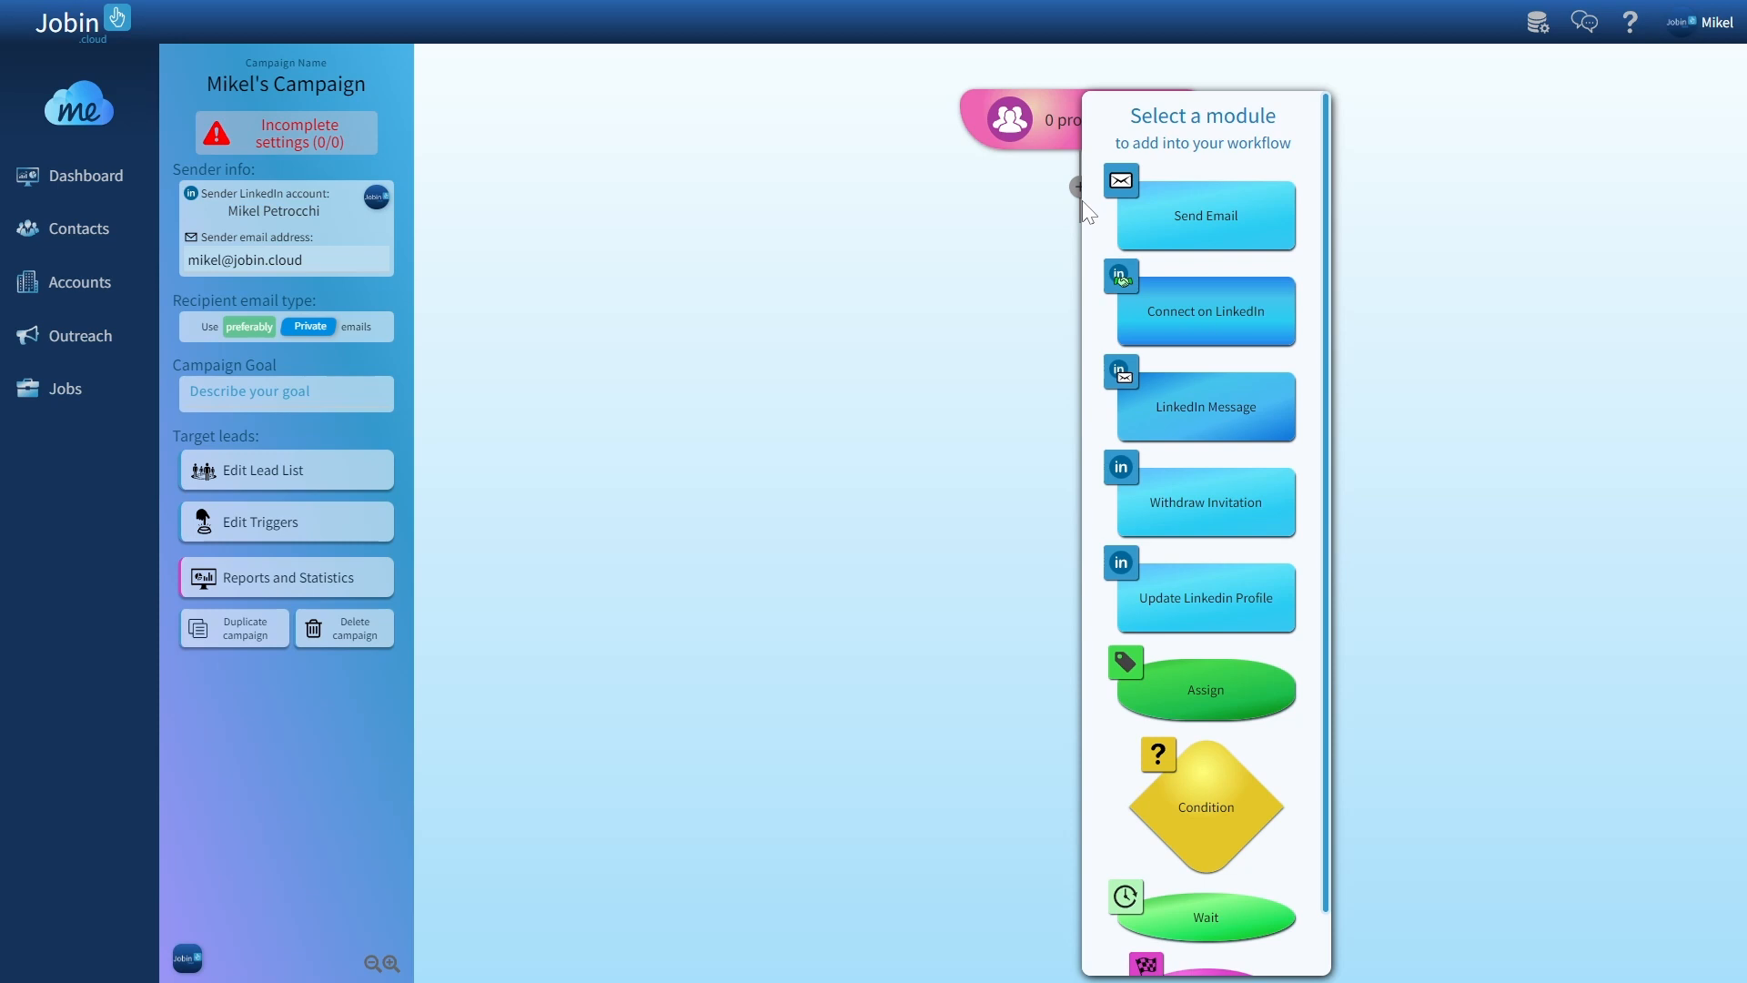
click(1209, 334)
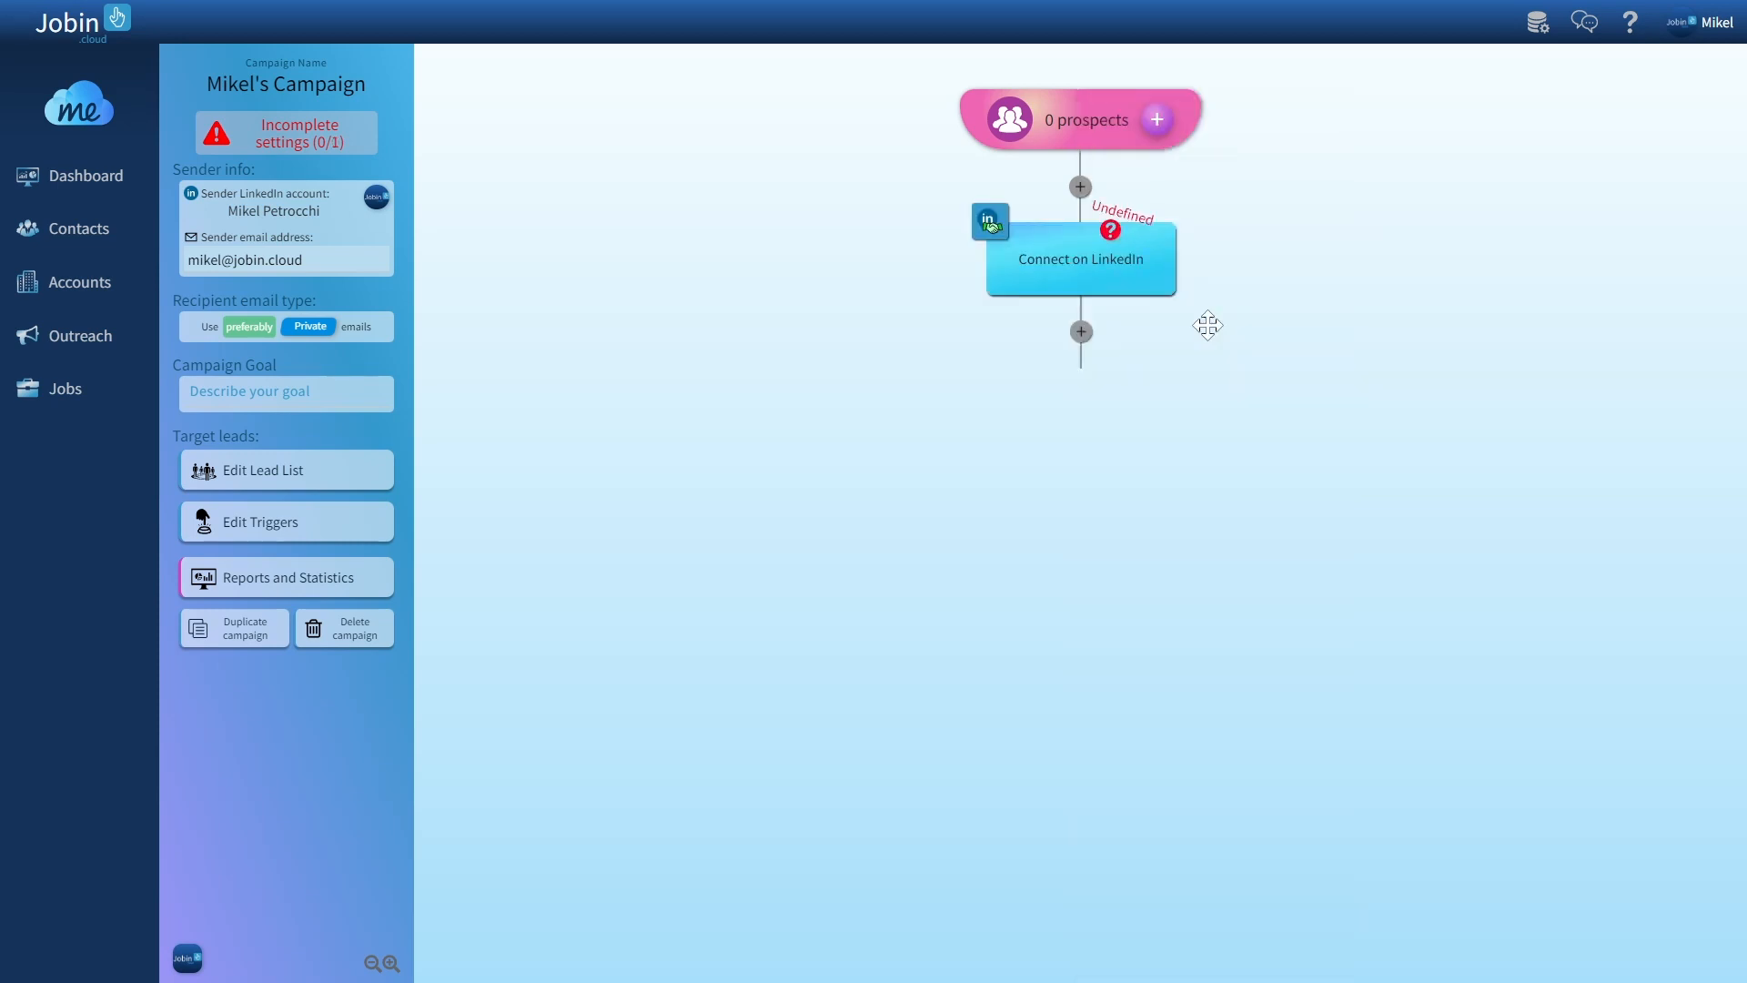
Step: Add the note "Hi {{firstName}}, let's connect!" to the Connect on LinkedIn stage, using the contact's First Name smart field
mouse_move(1100, 293)
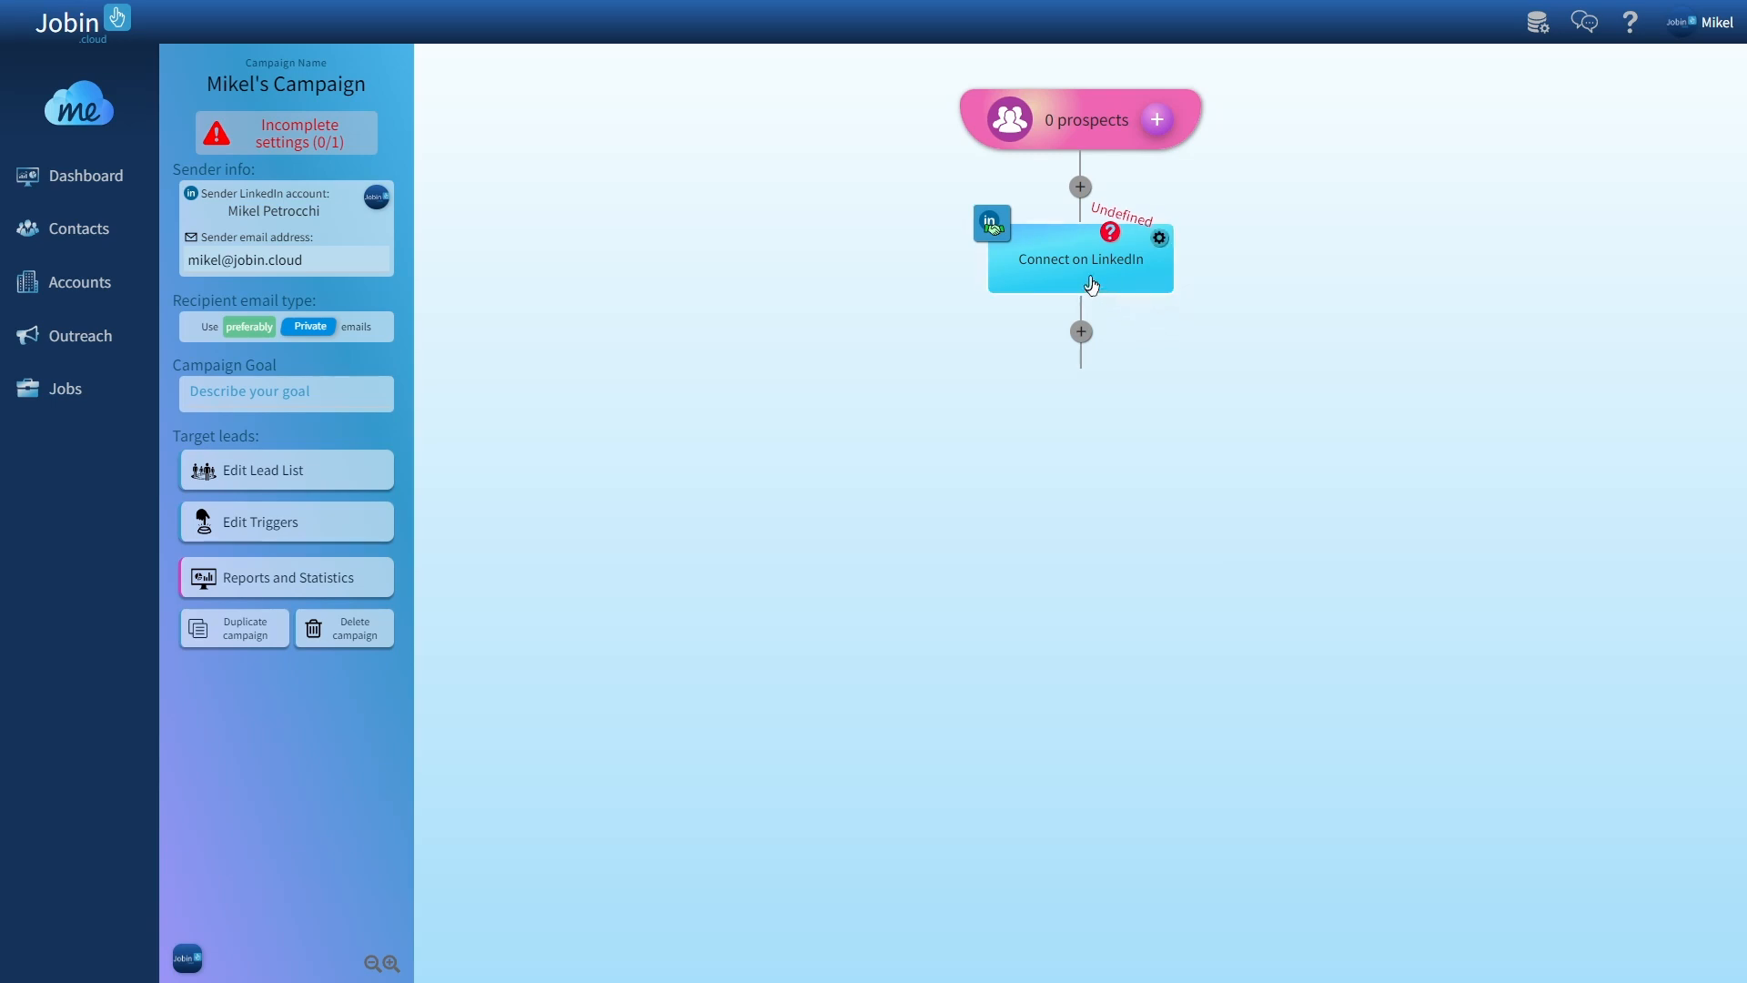
click(1089, 266)
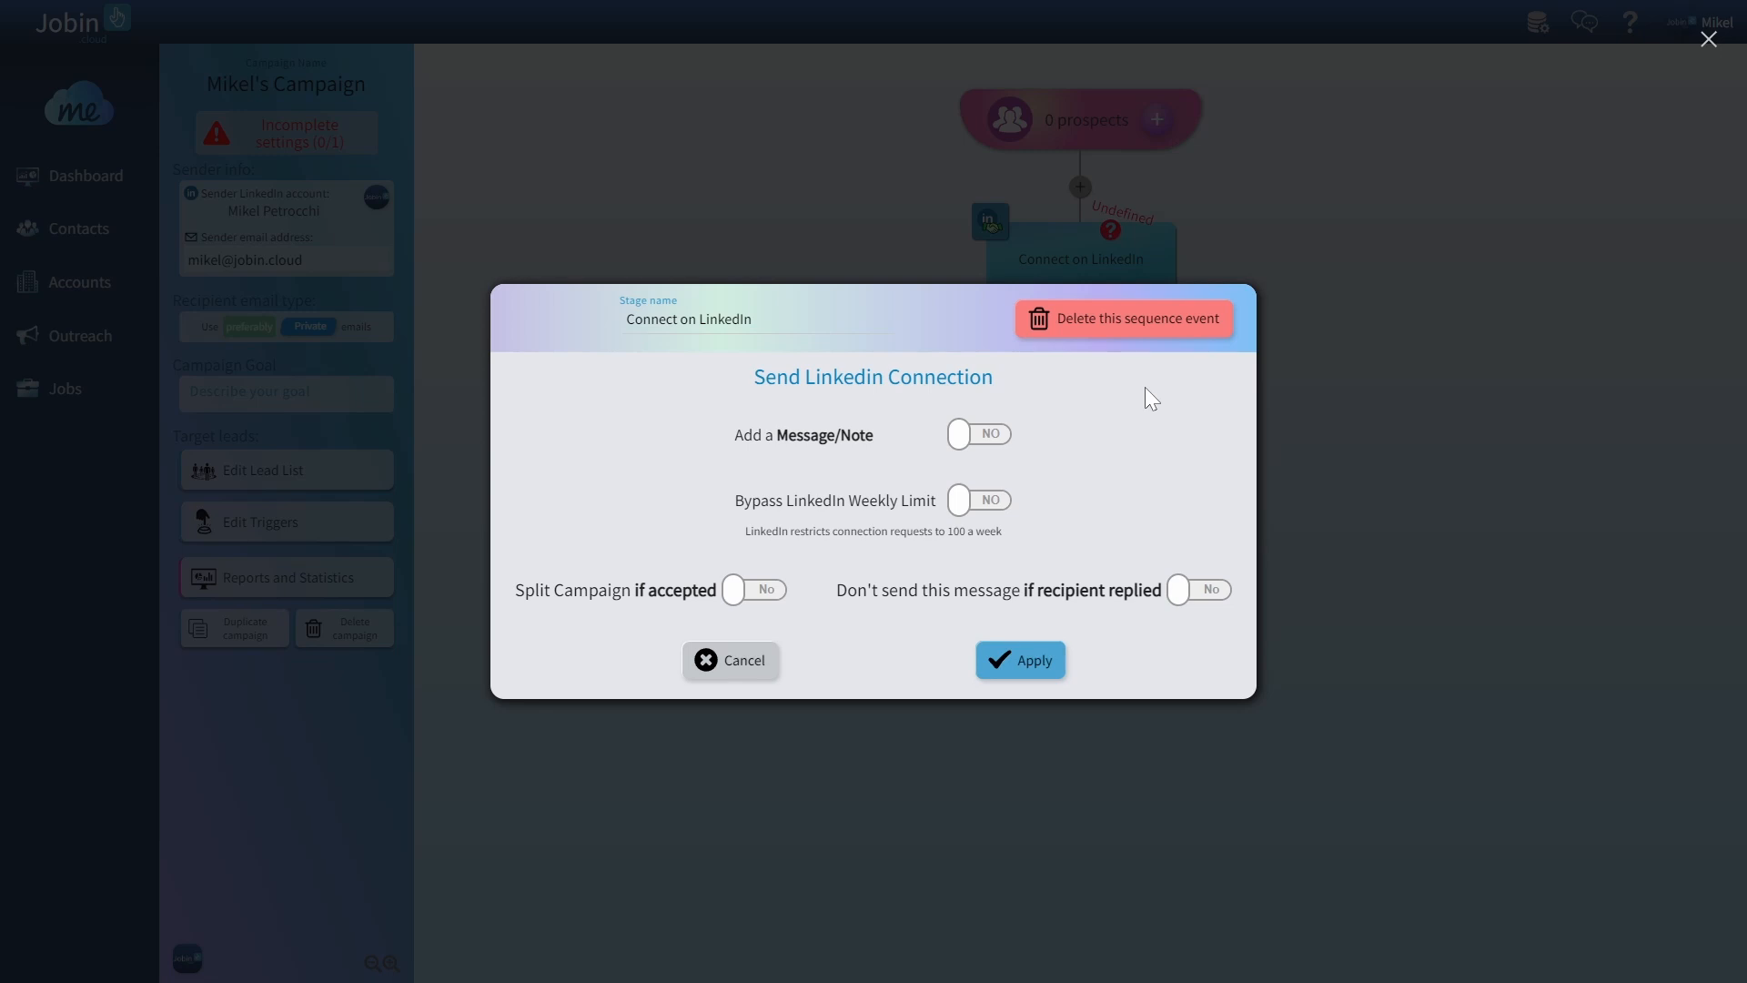
click(967, 437)
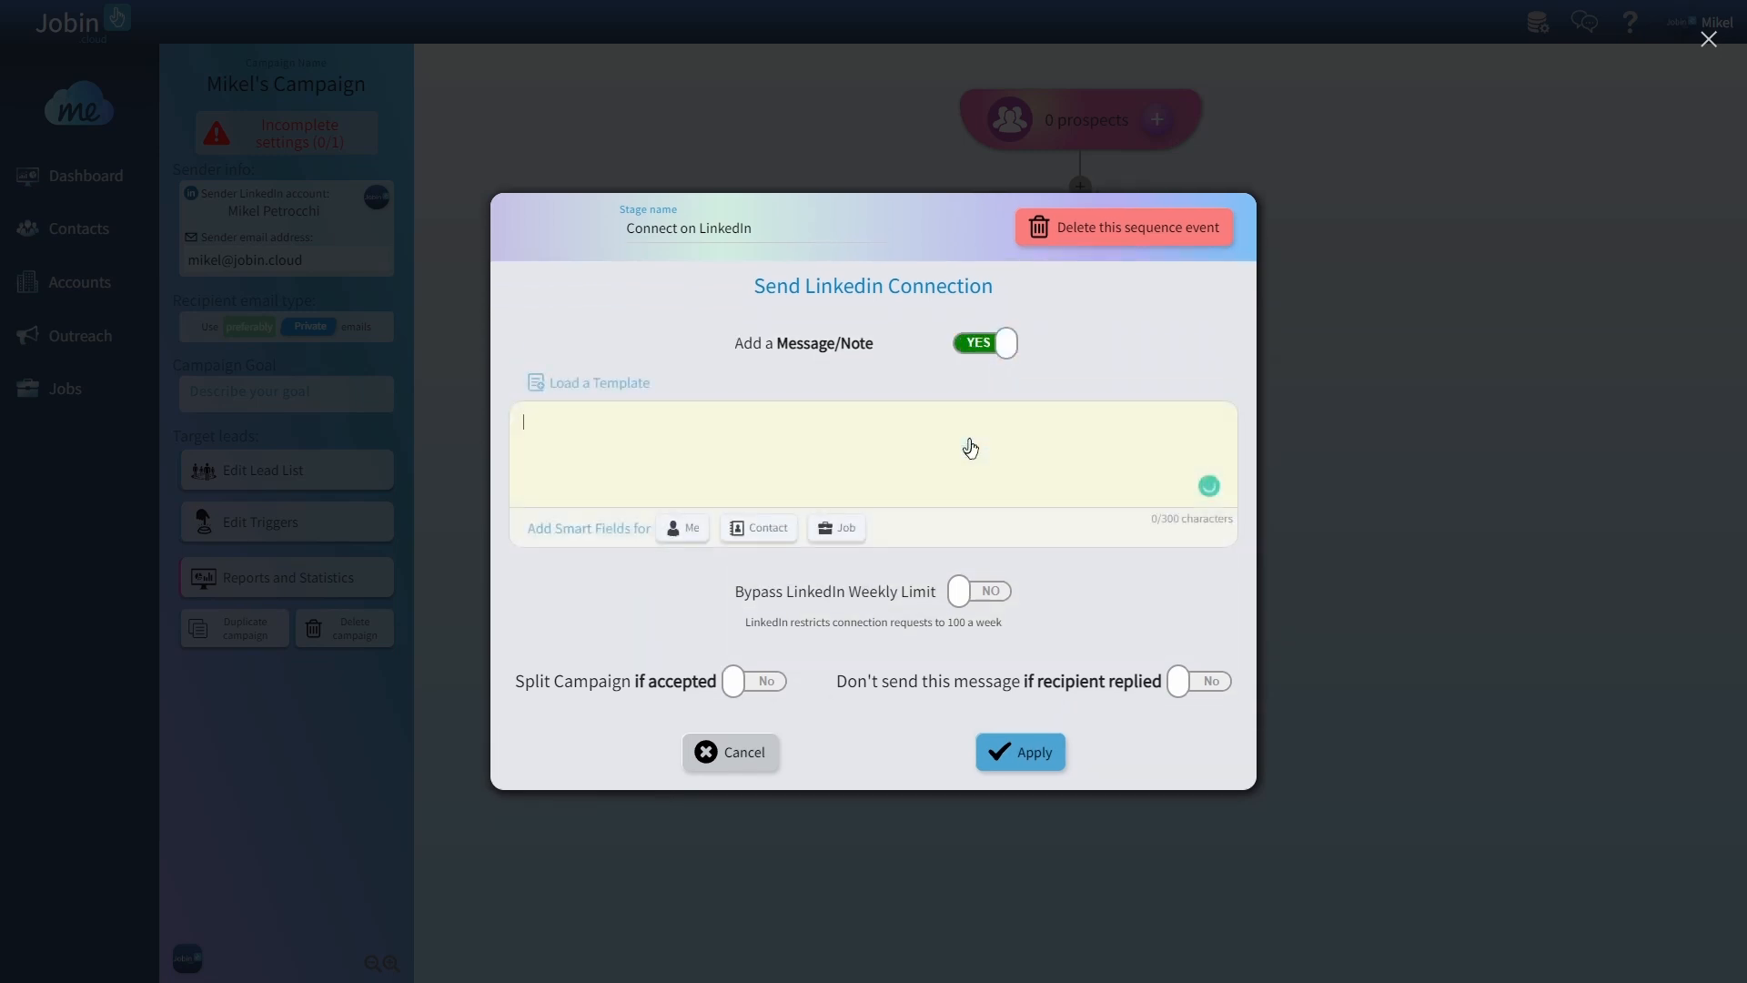
text(Hi)
click(757, 528)
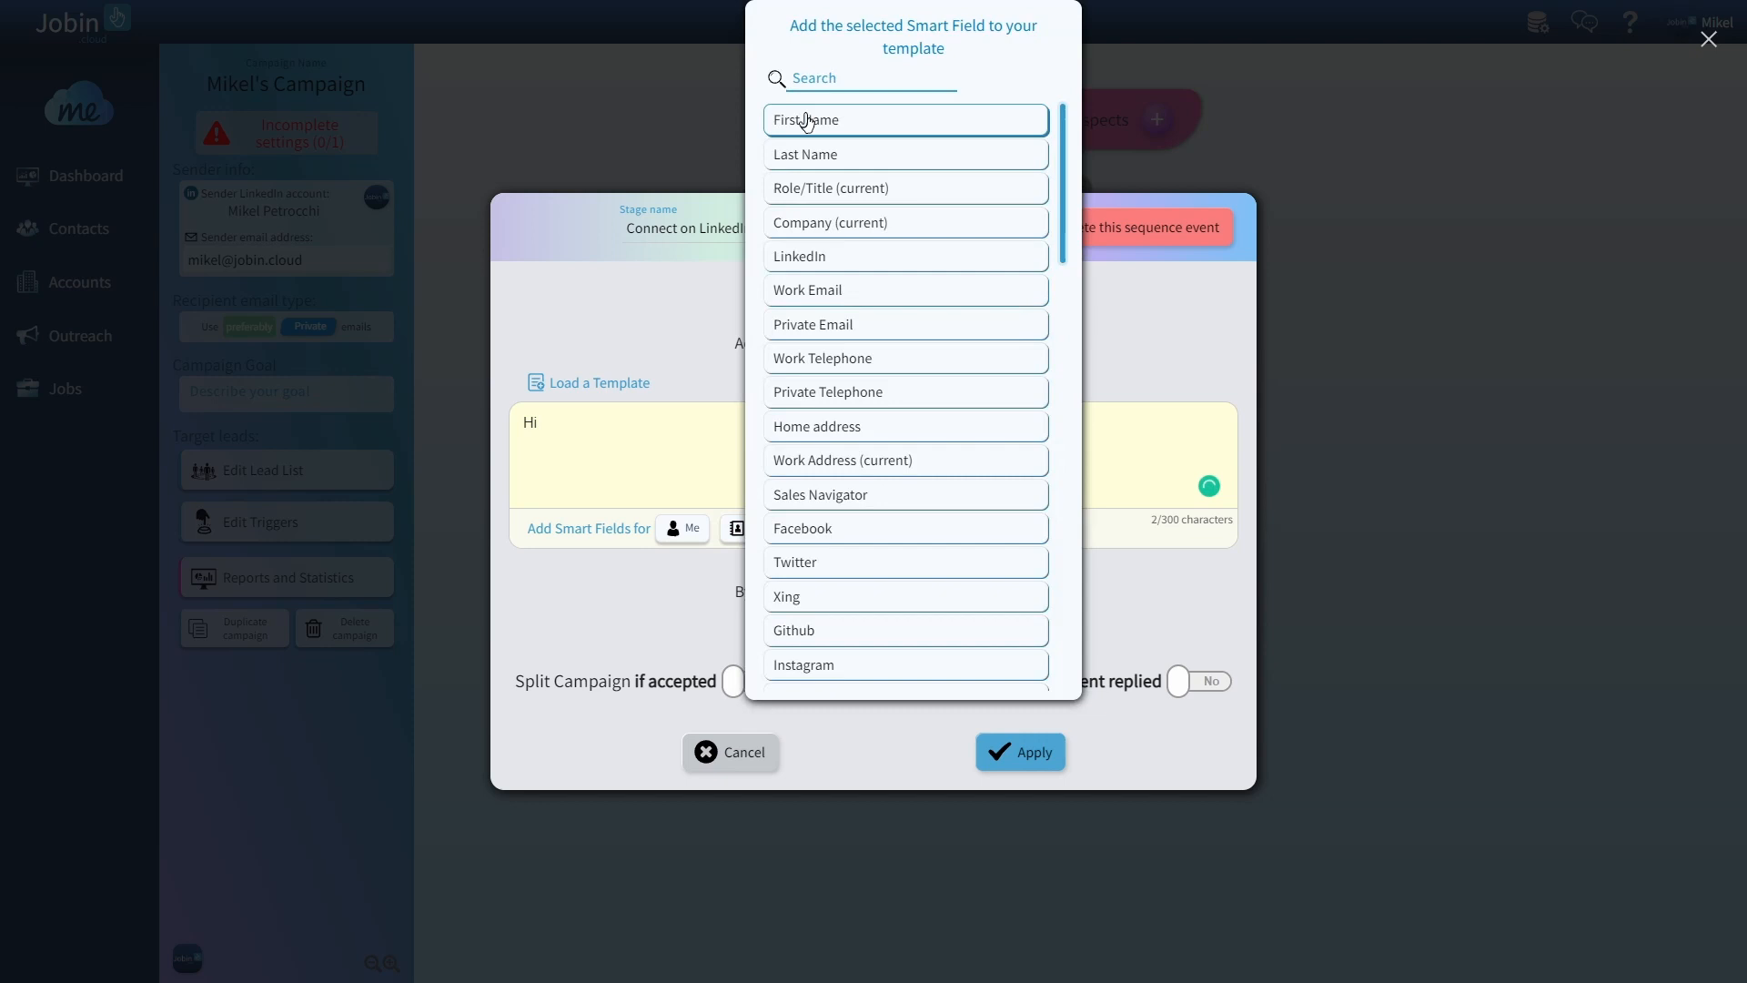
click(806, 121)
text(, let's connect!)
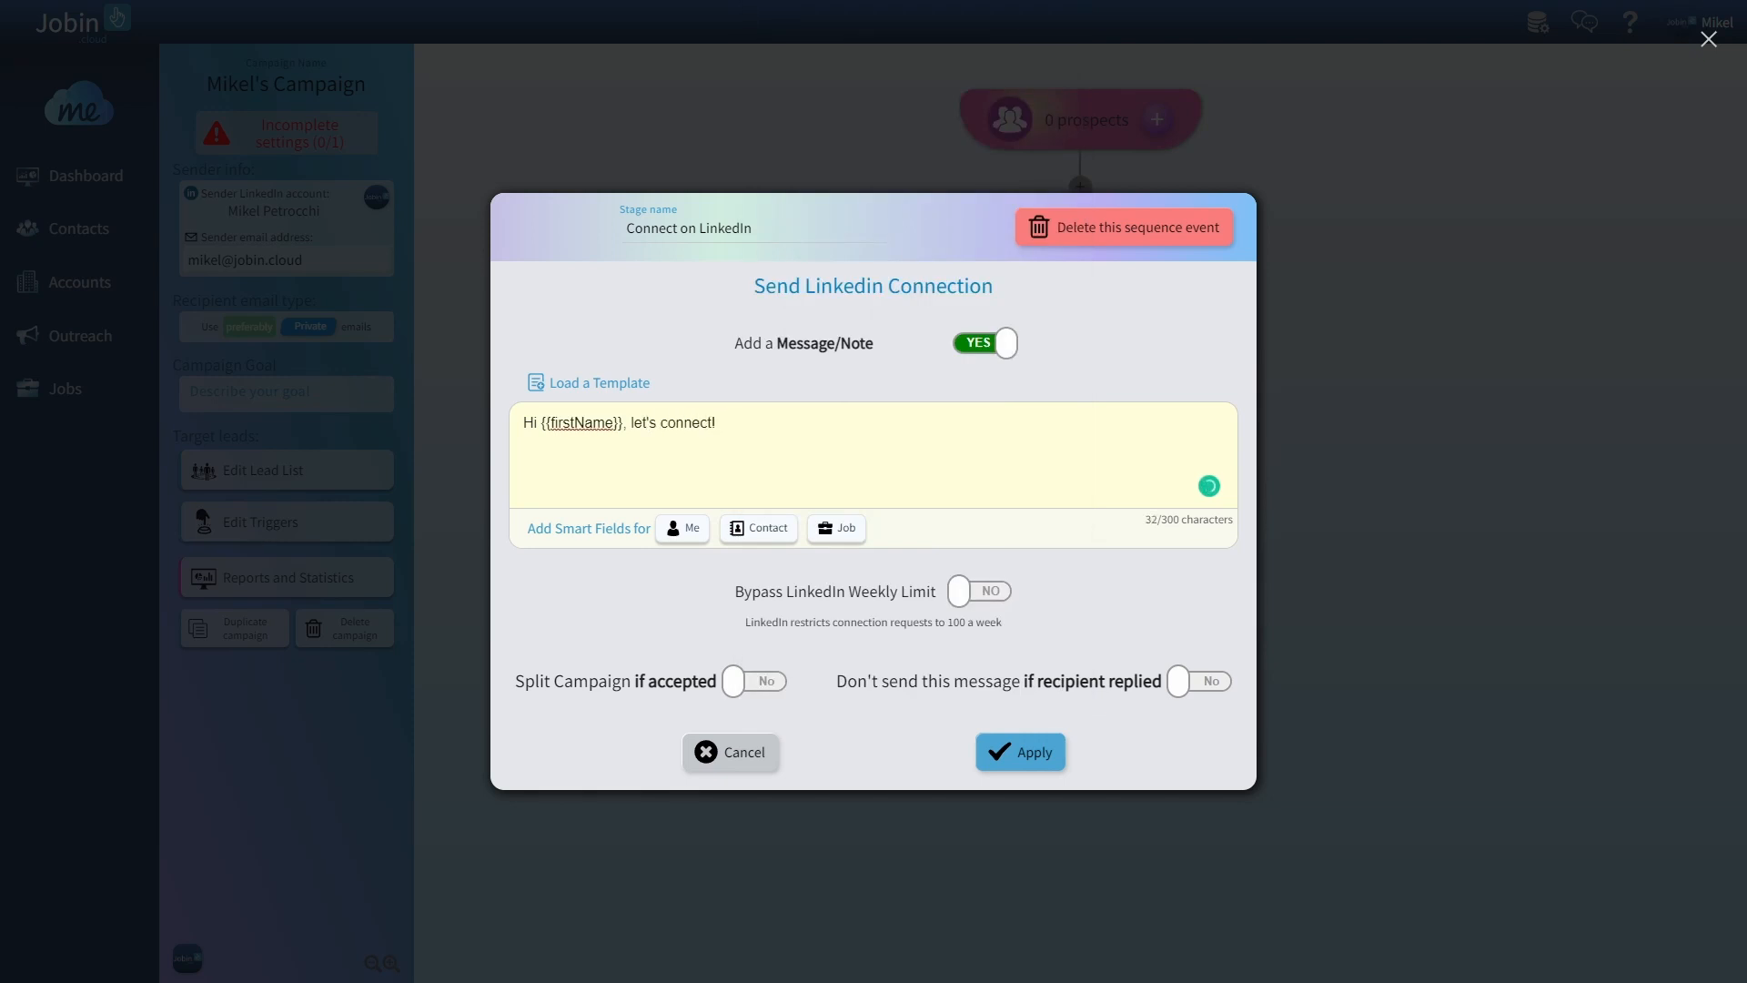
Step: Split the campaign if the connection is accepted, stop the message if the recipient replied, and apply the stage settings
click(740, 690)
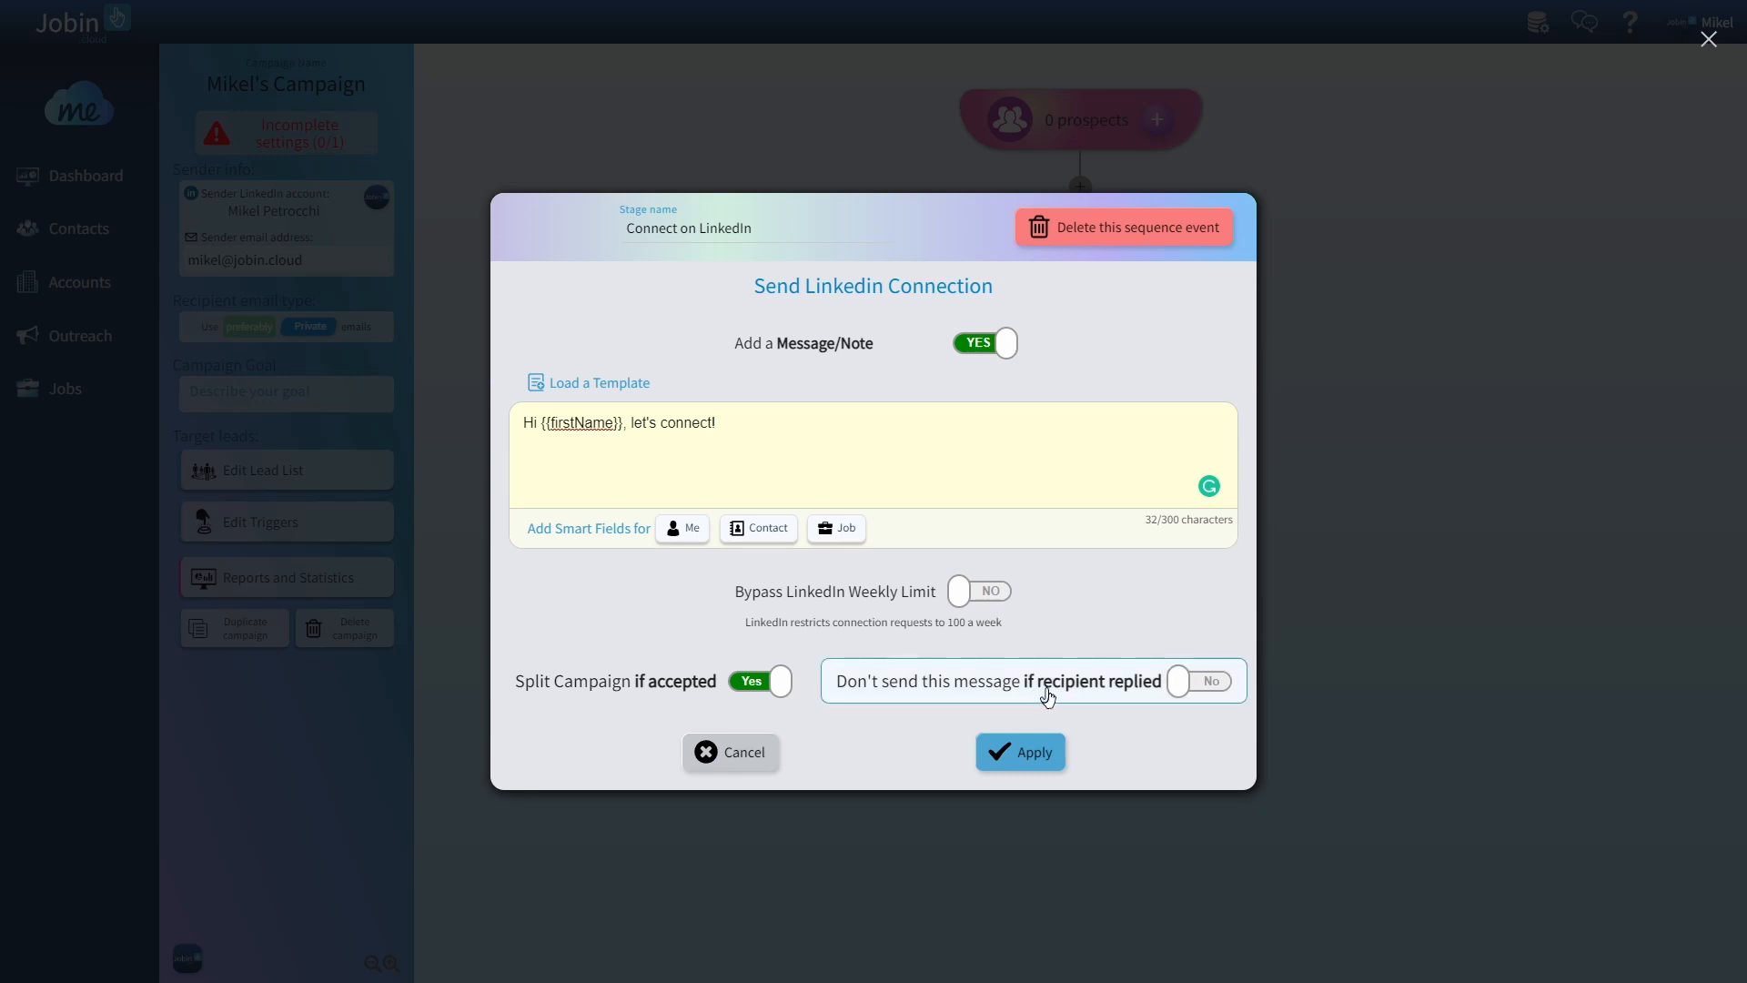
click(1175, 692)
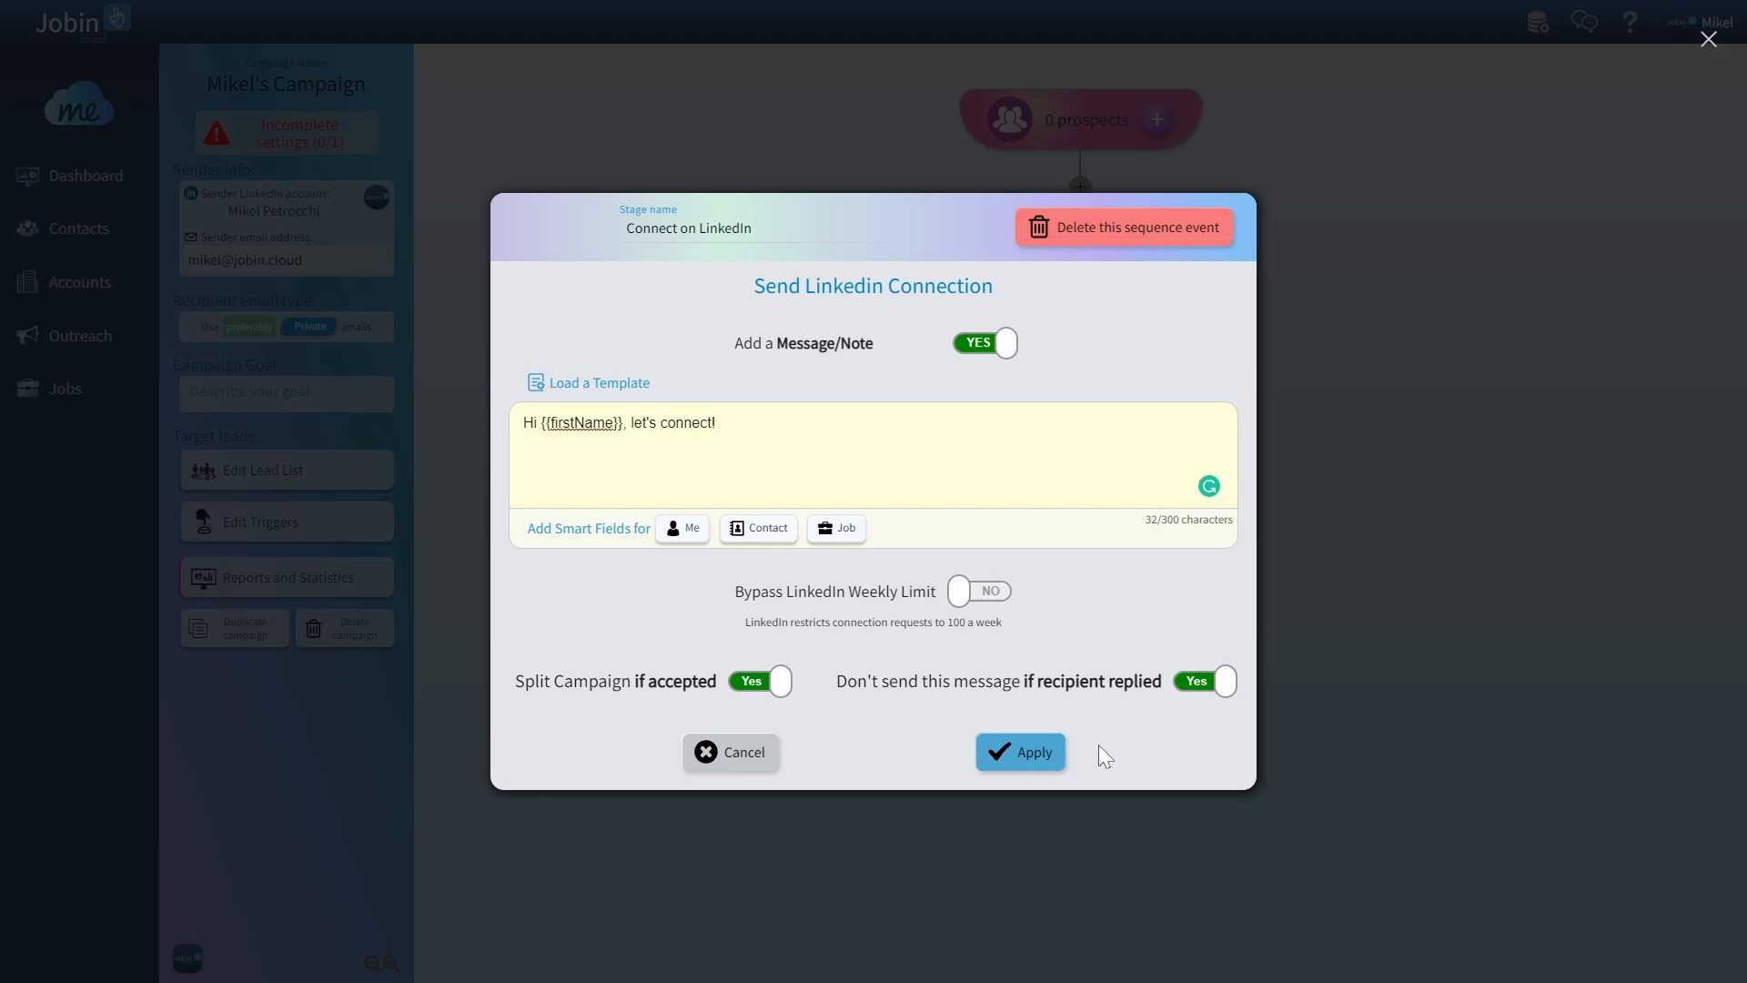
click(1026, 765)
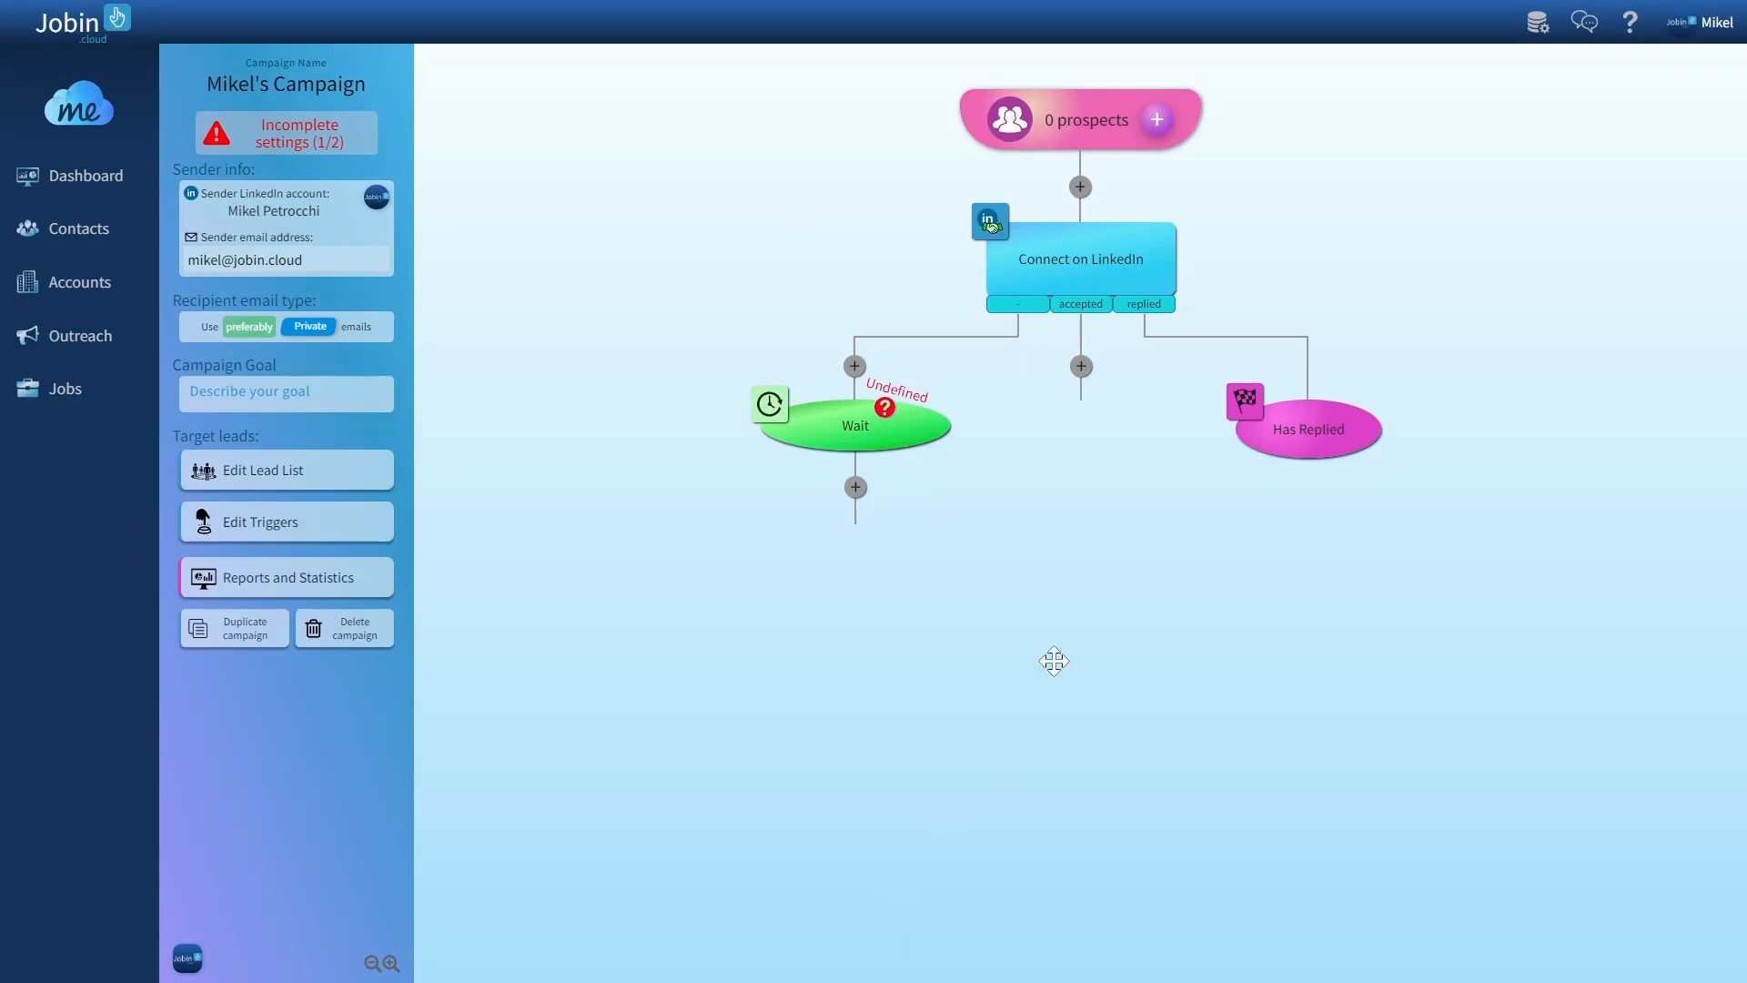
Step: Set the Wait stage's delay to 7 days, rename it "Wait 7 days" and apply the settings
scroll(1126, 465, up, 2)
drag(1127, 465, 1122, 507)
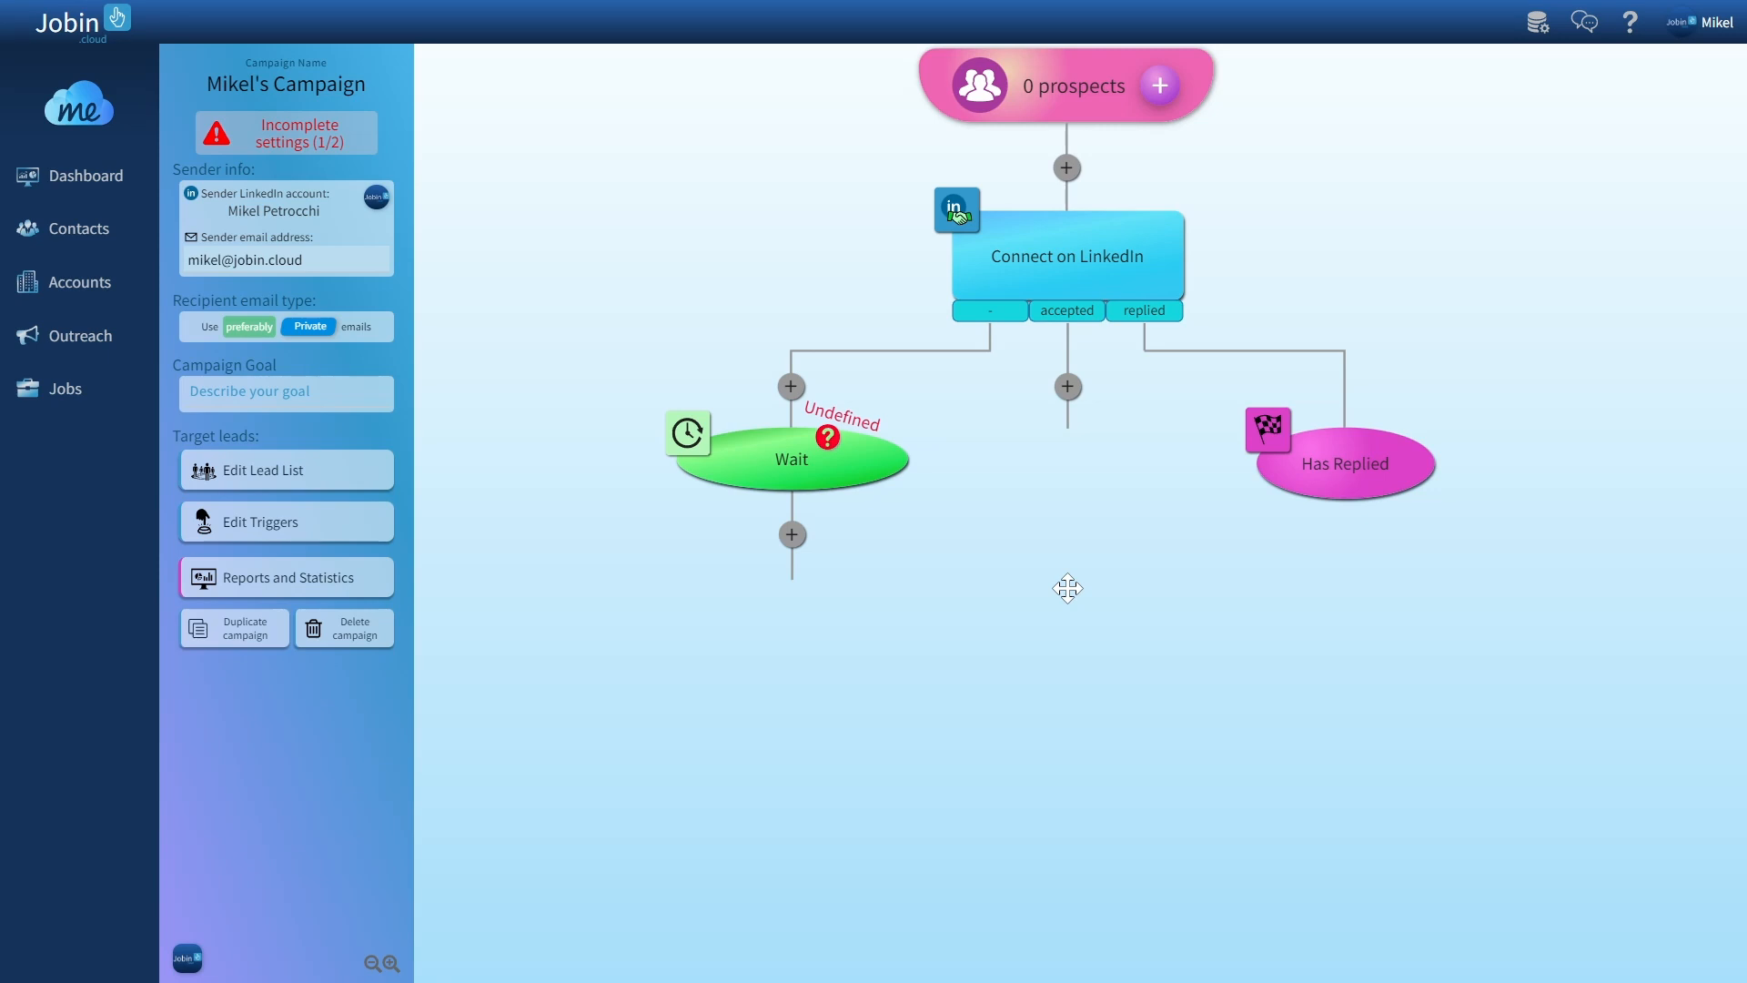
mouse_move(1296, 462)
mouse_move(835, 490)
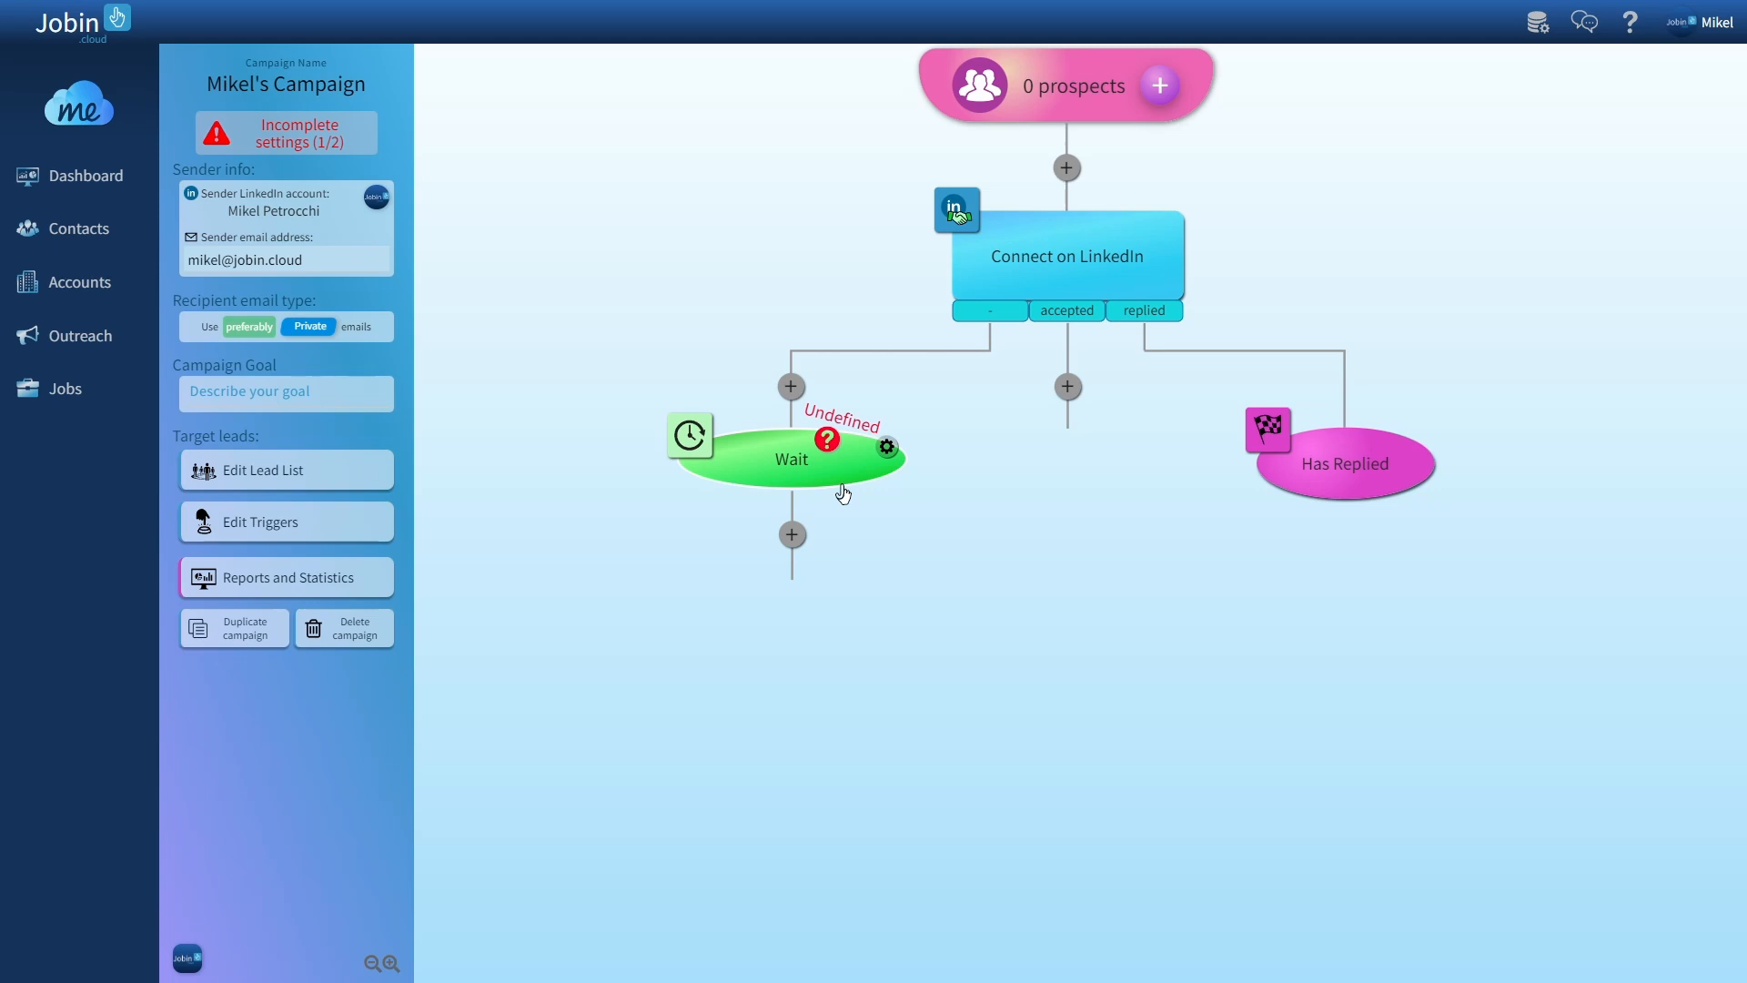
click(844, 494)
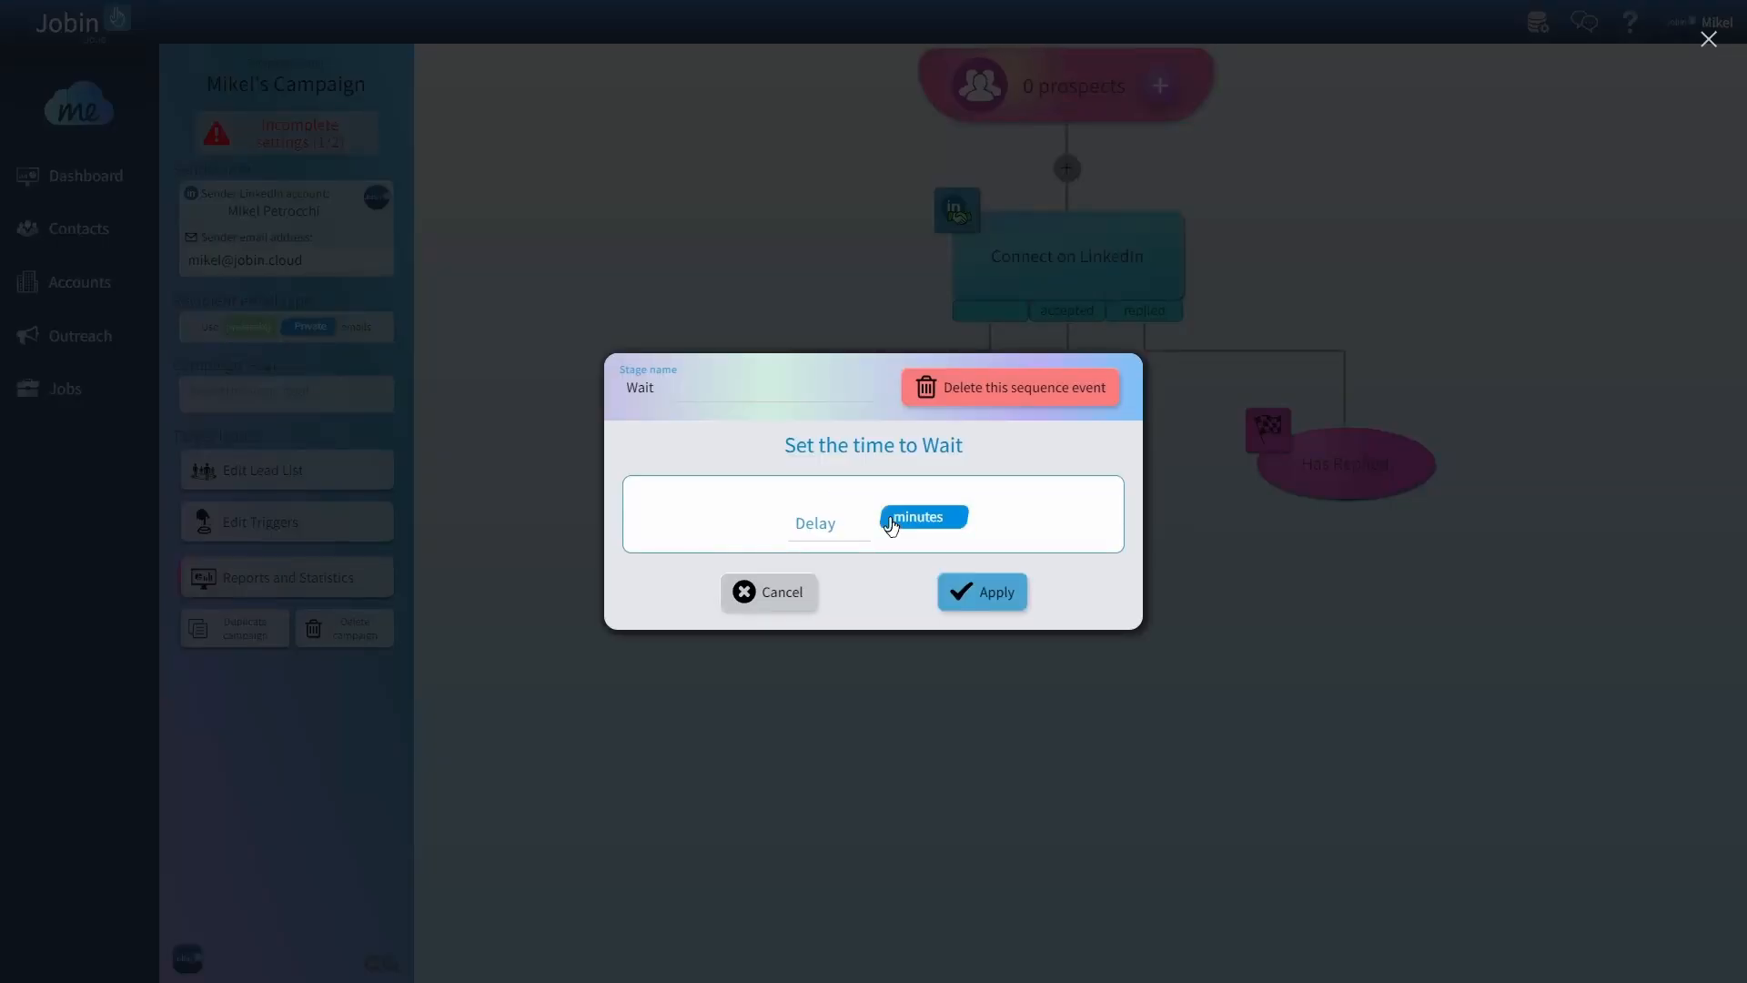
click(800, 524)
text(7)
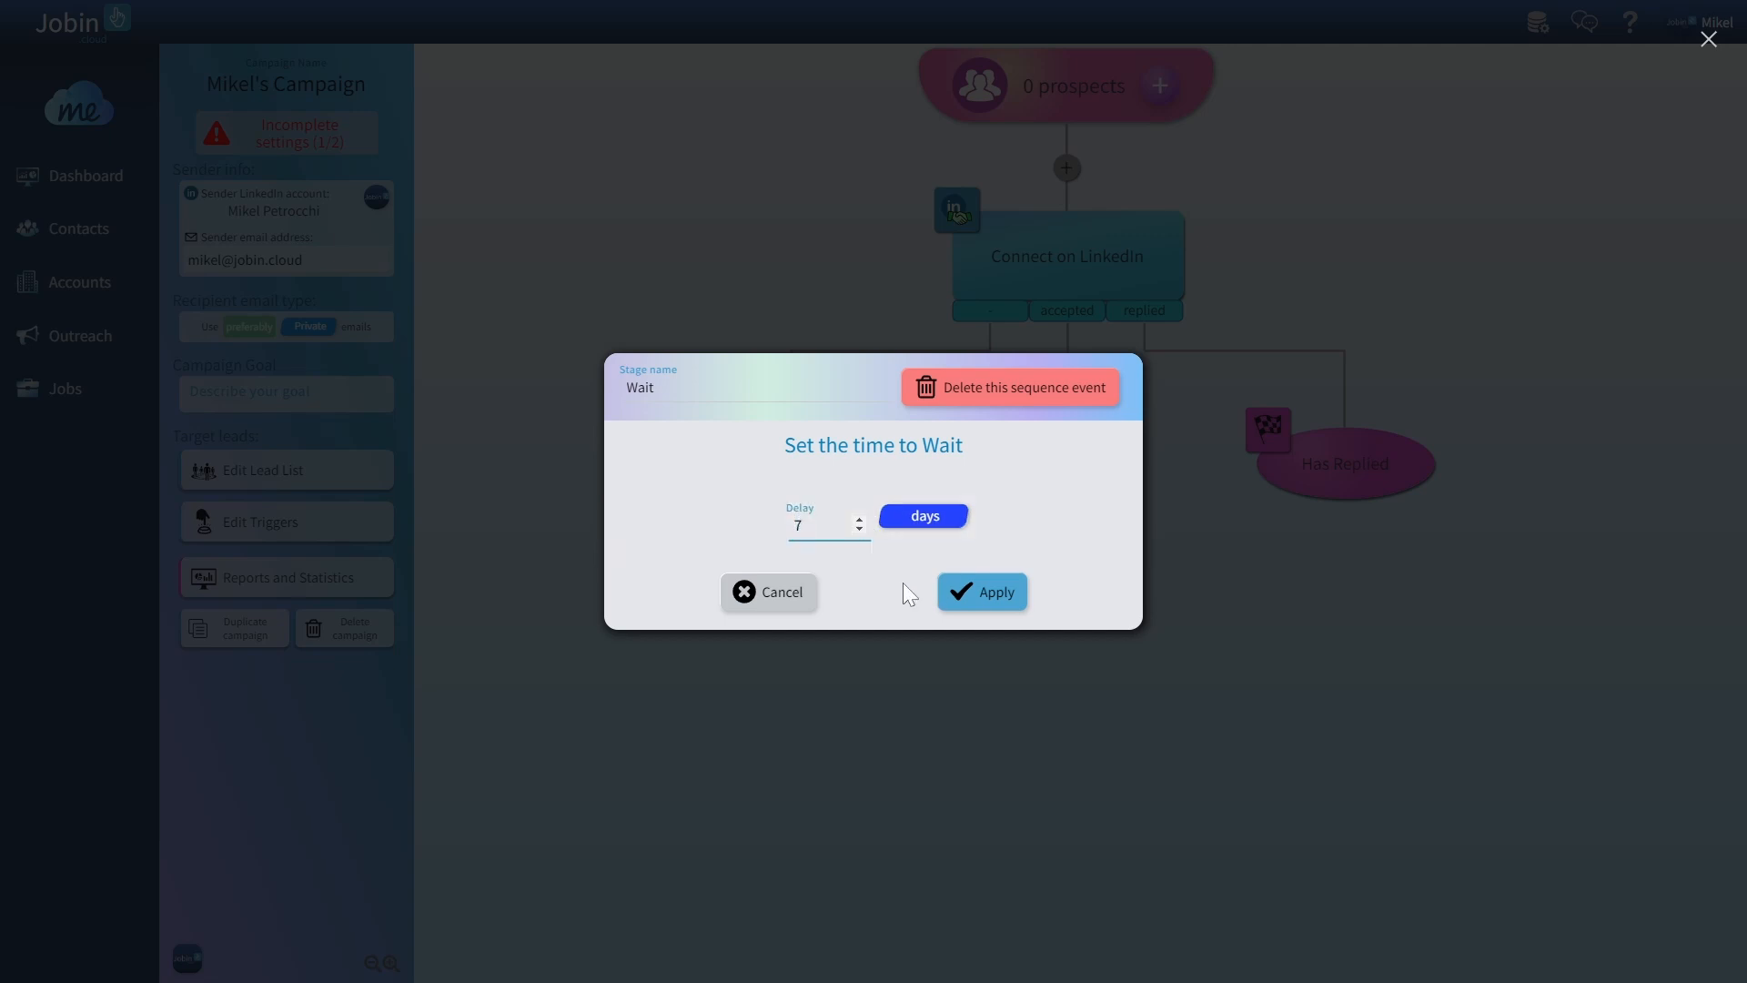
click(719, 393)
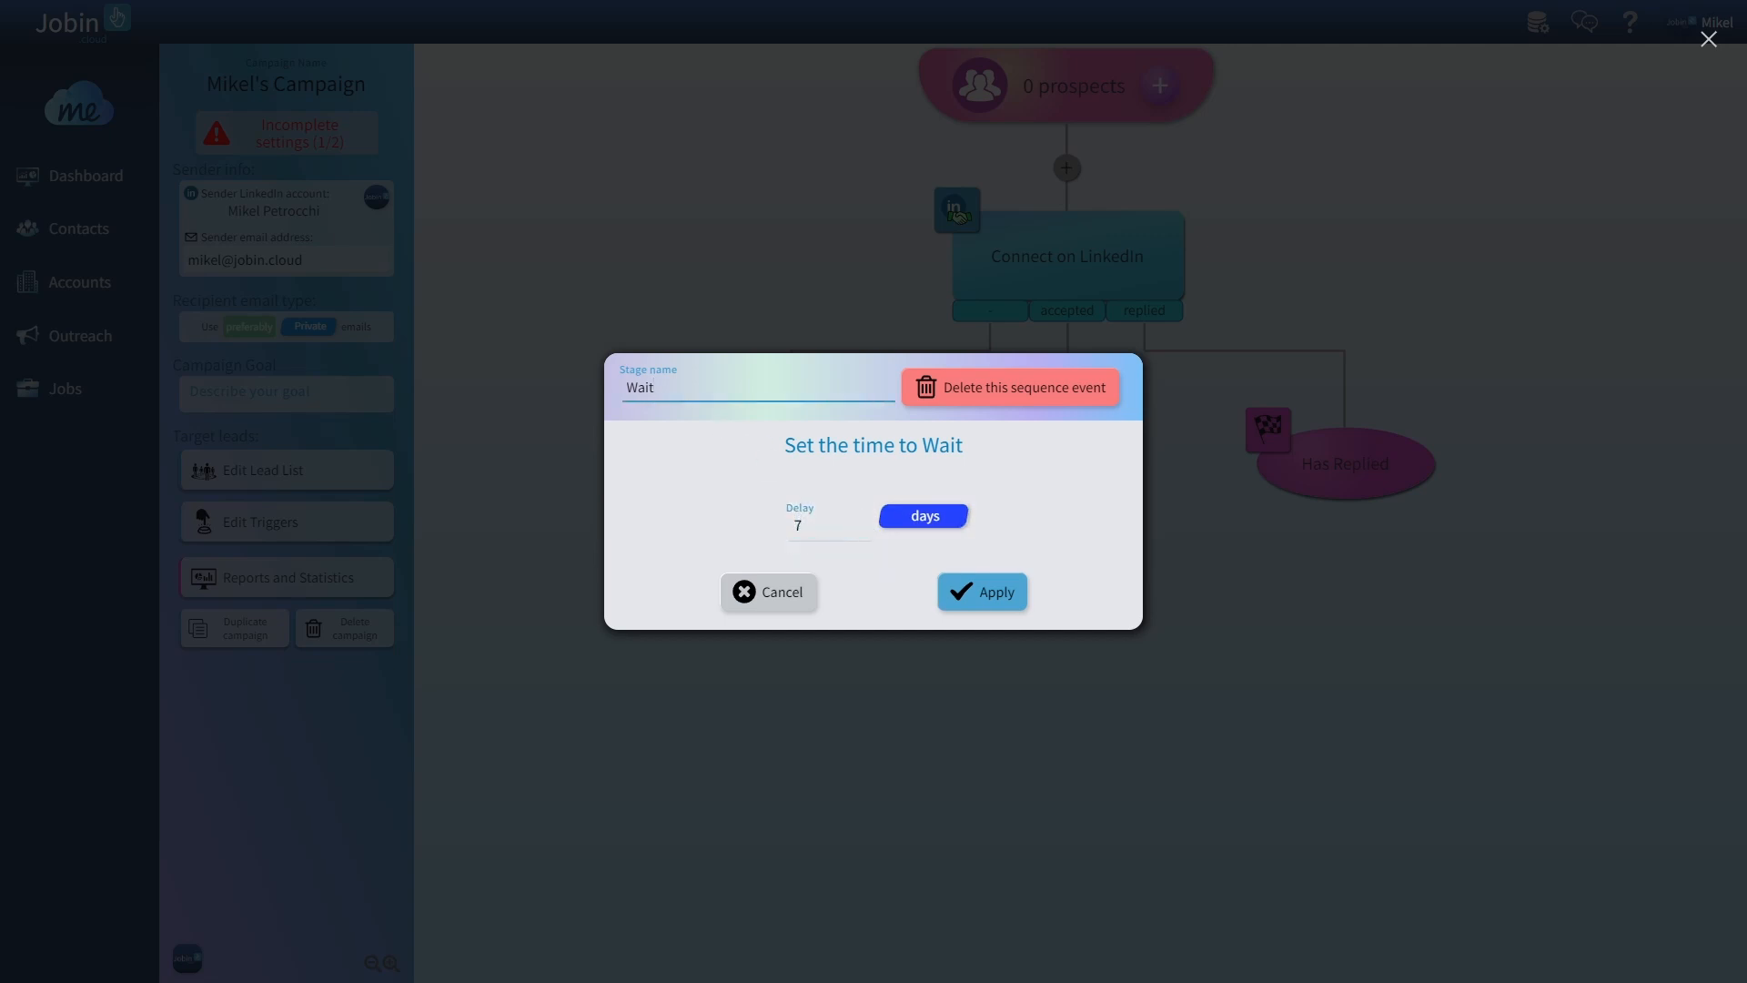
text(7 days)
key(Return)
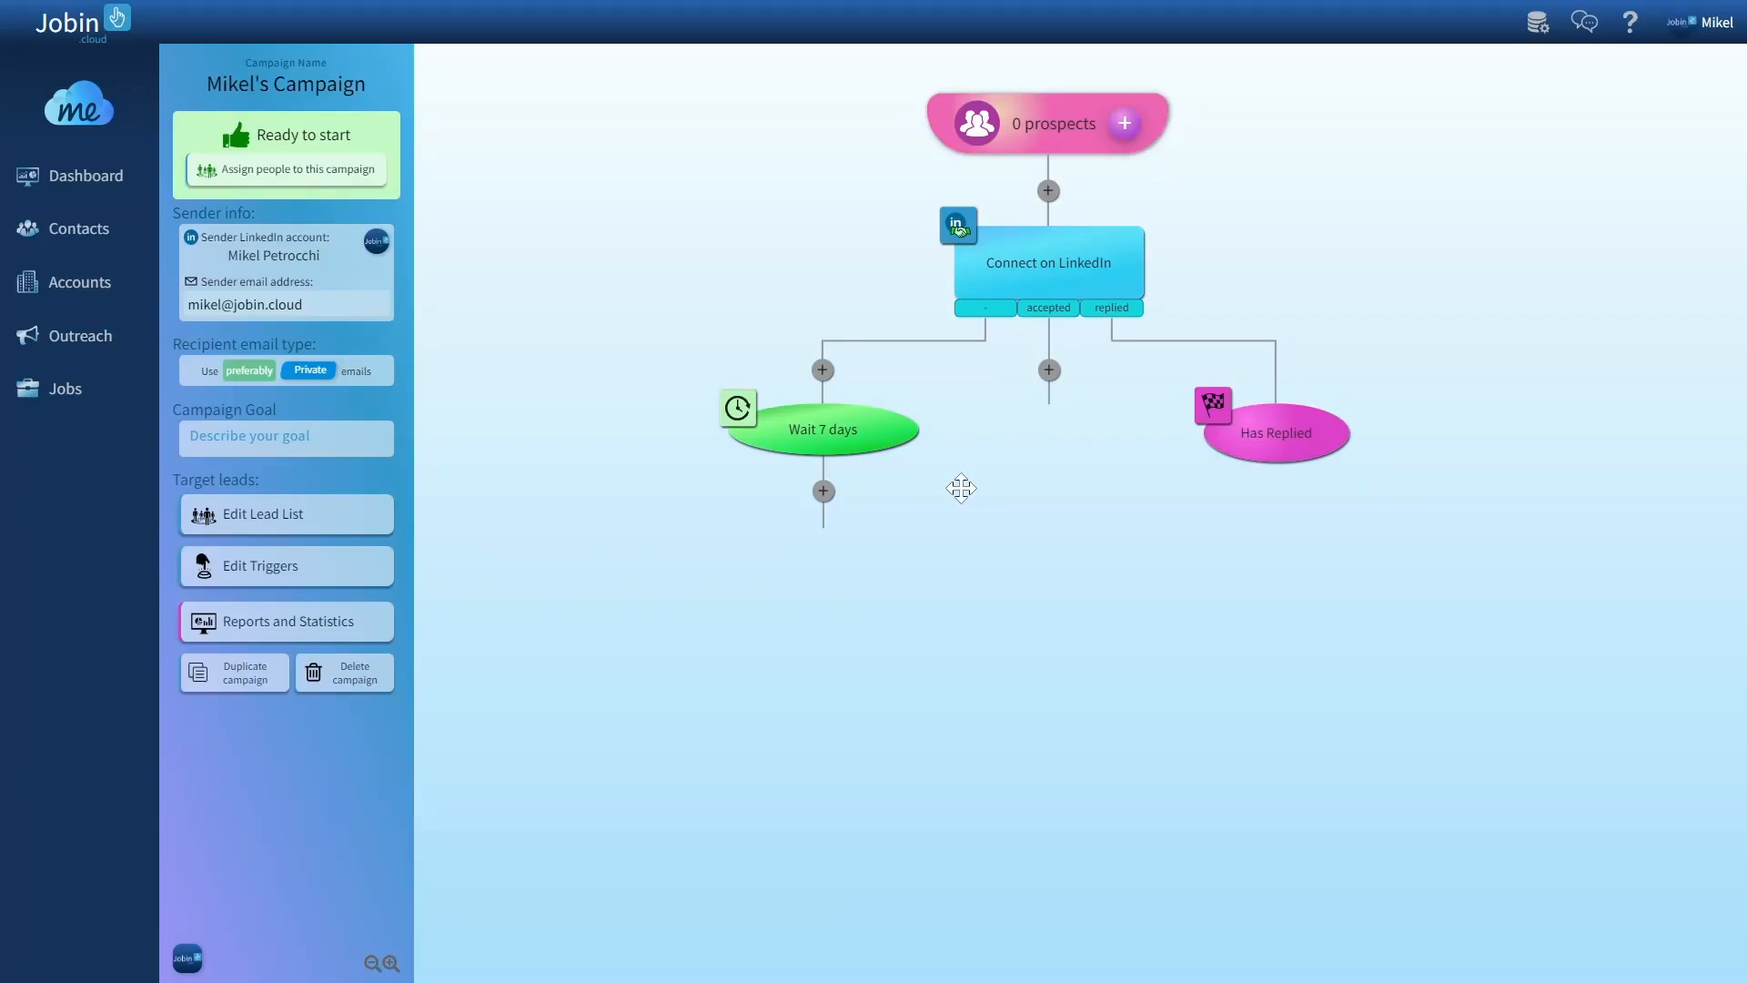
Step: Add an Assign module to the accepted branch that moves prospects to Java Developers, stage Contacted, sub-stage Waiting for application
click(1049, 370)
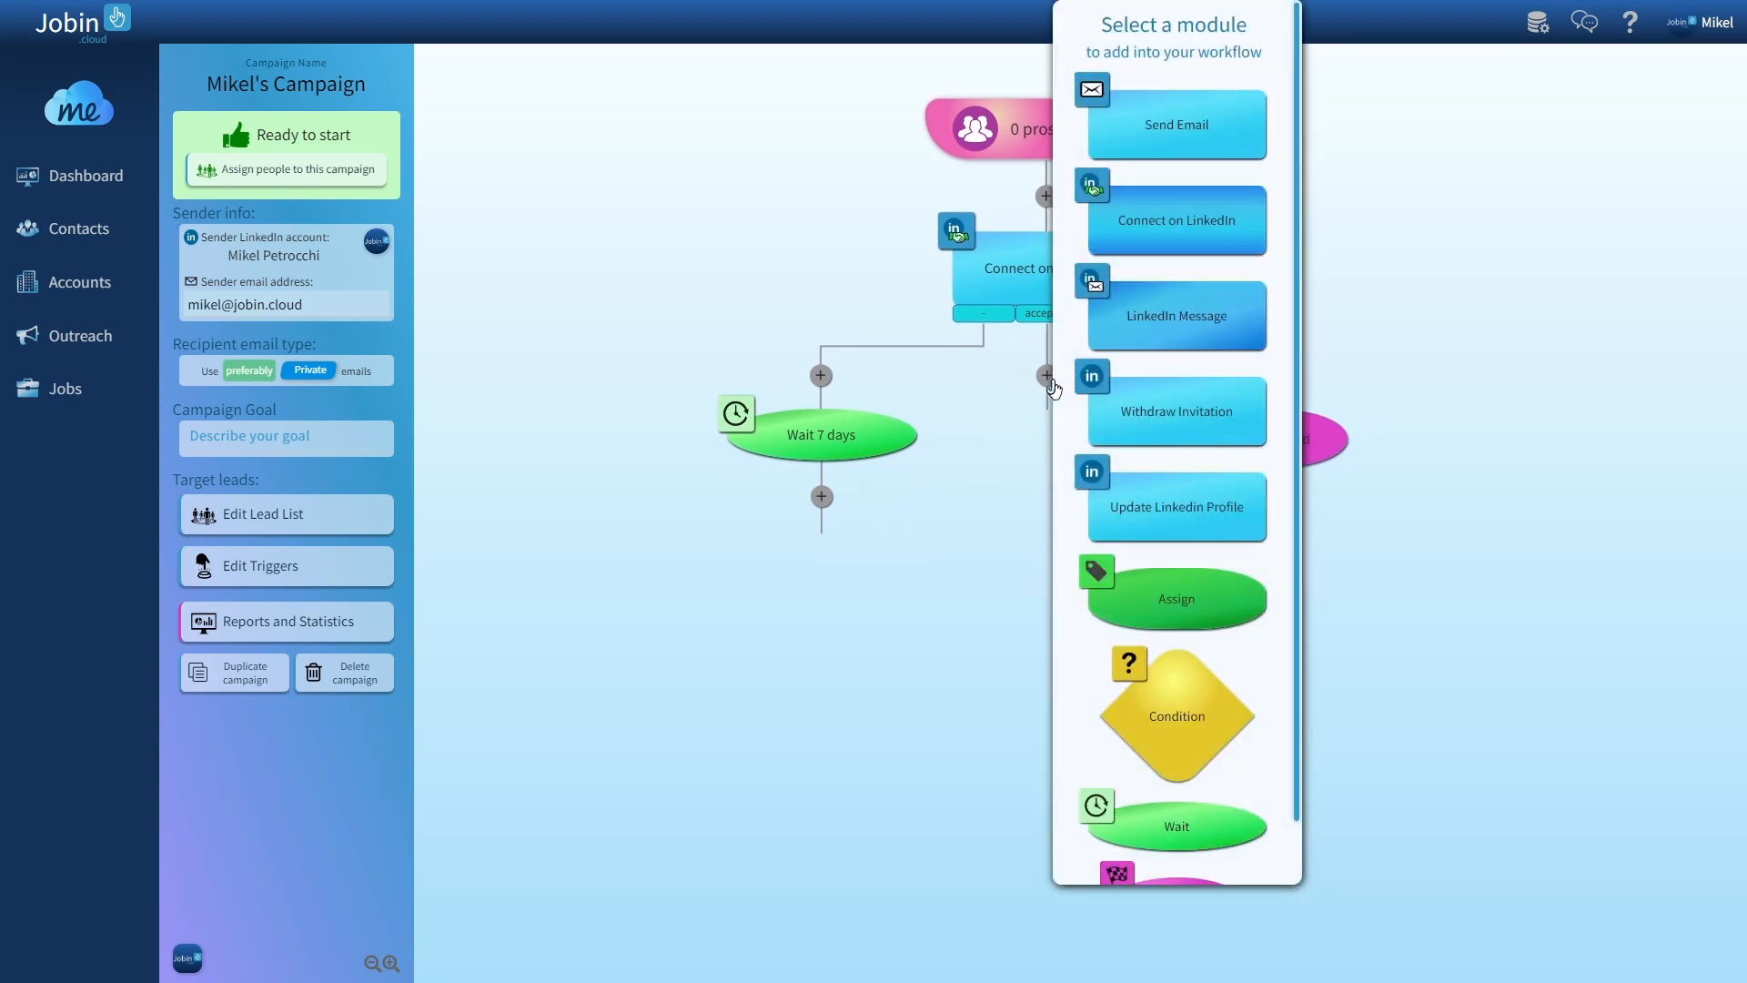
click(1194, 602)
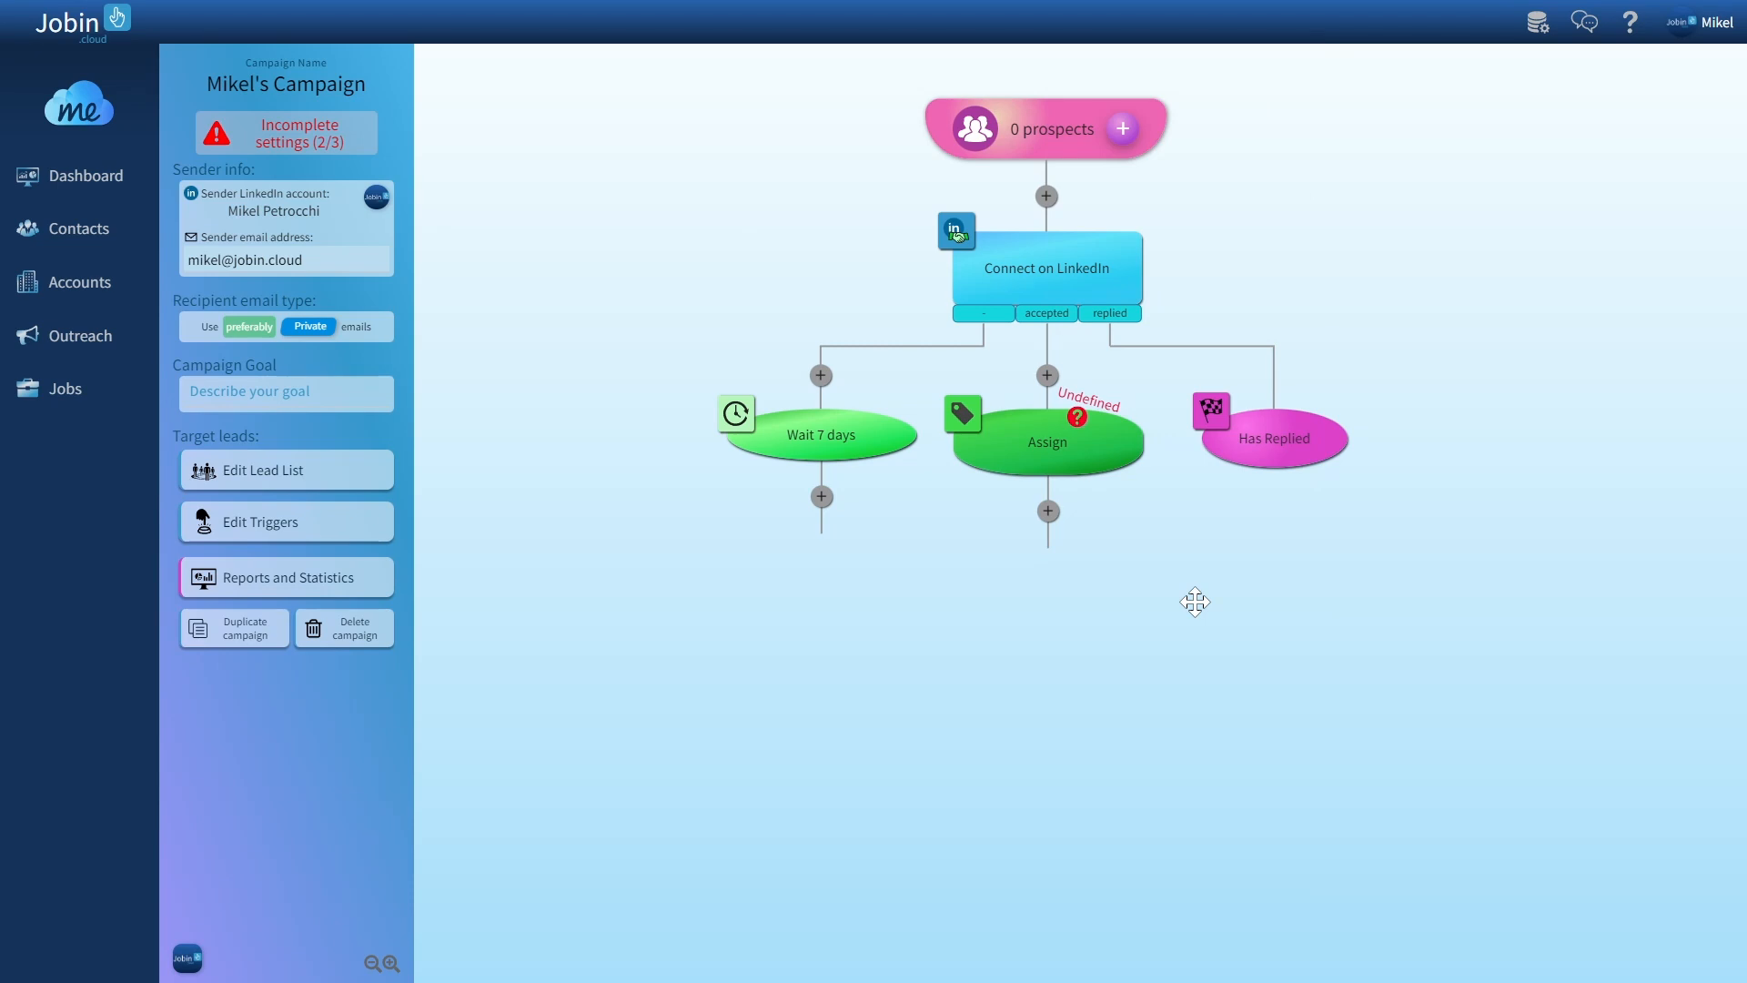
click(1065, 462)
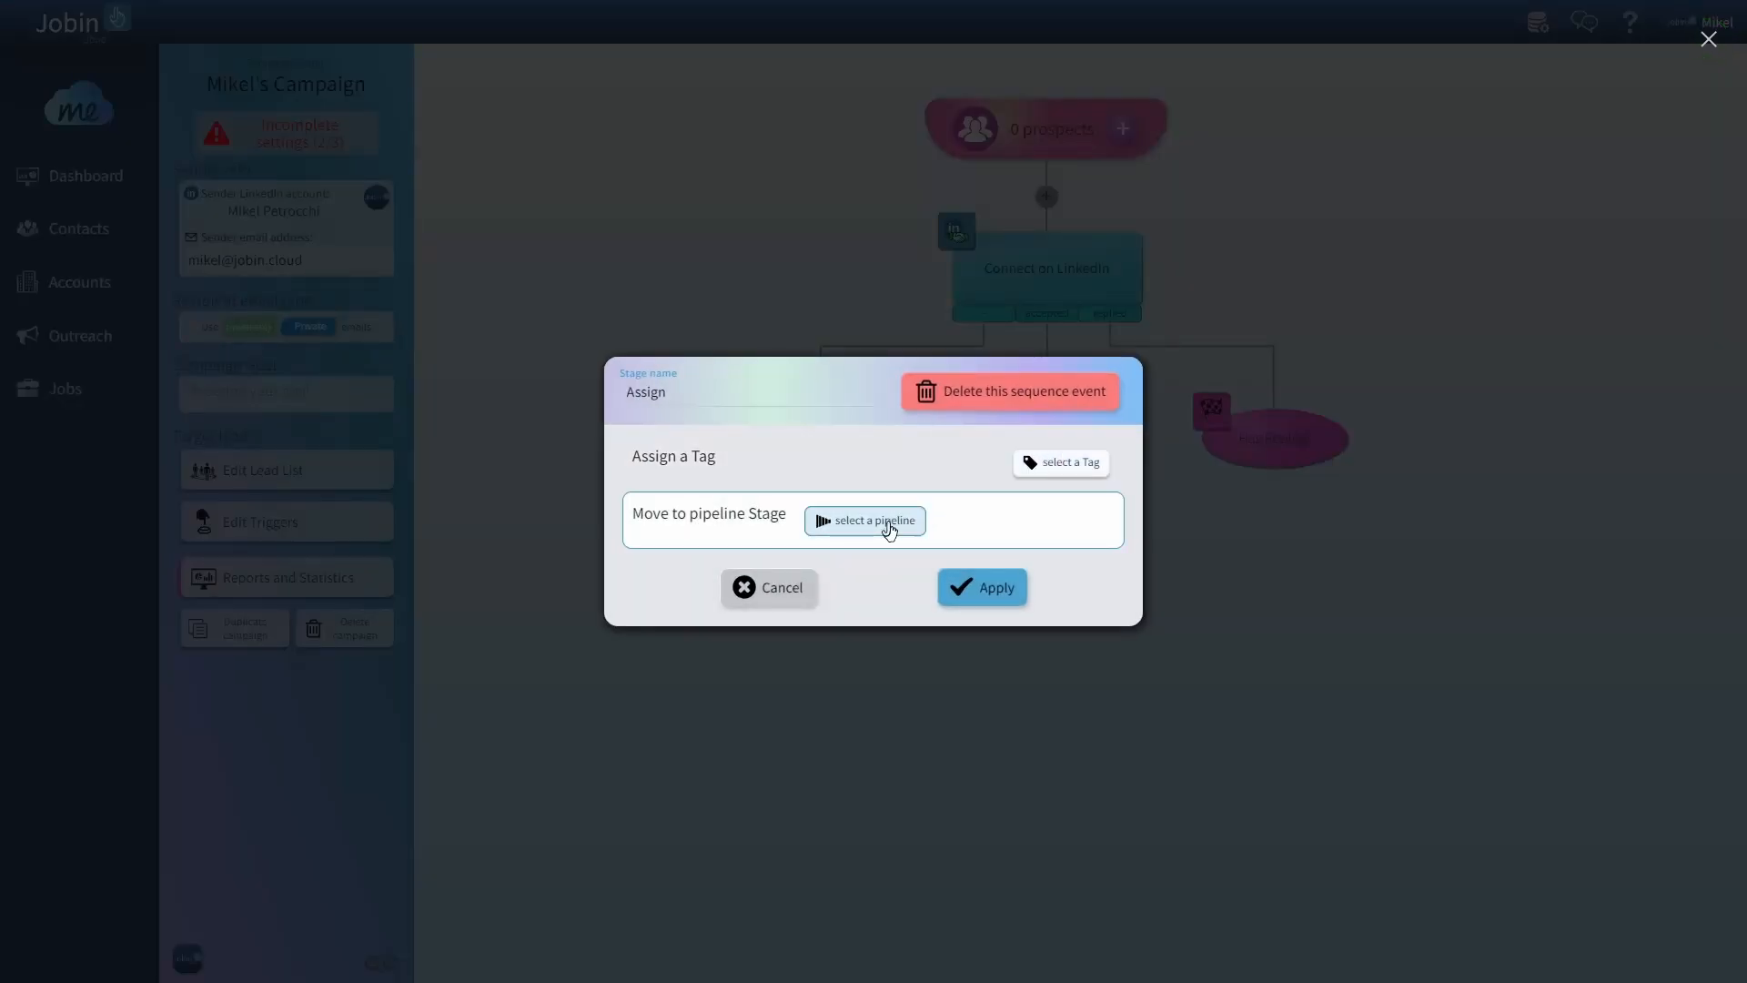
click(889, 530)
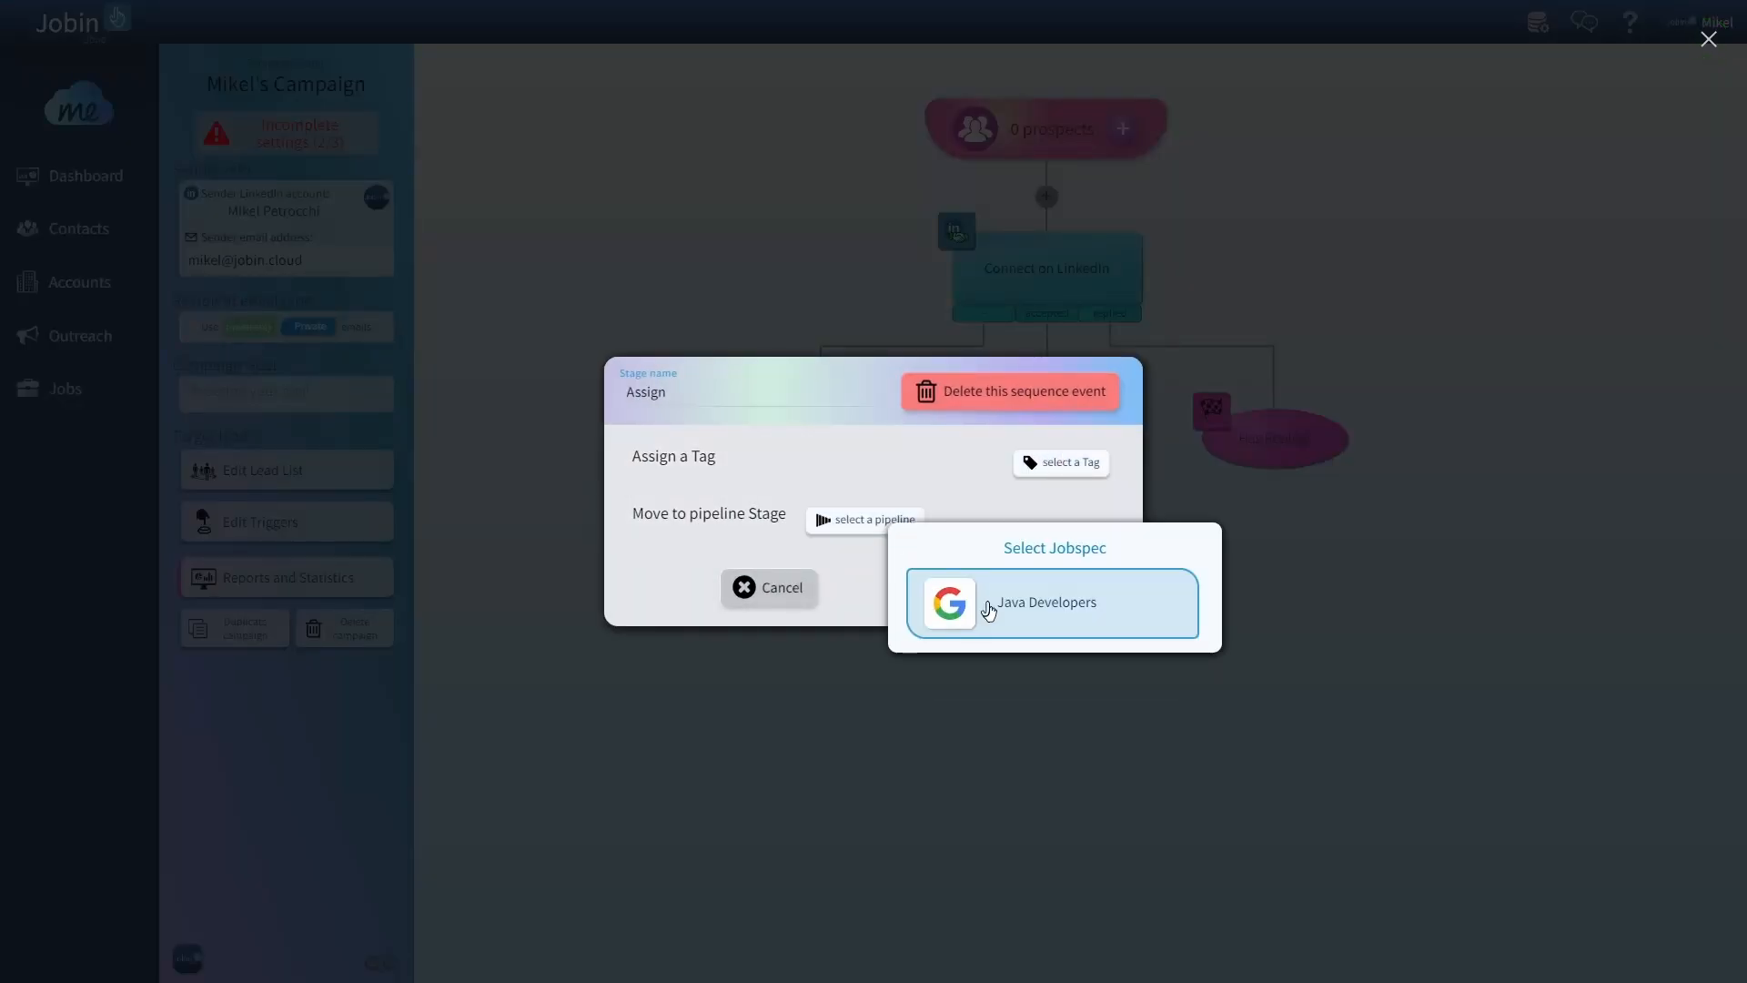
click(1099, 606)
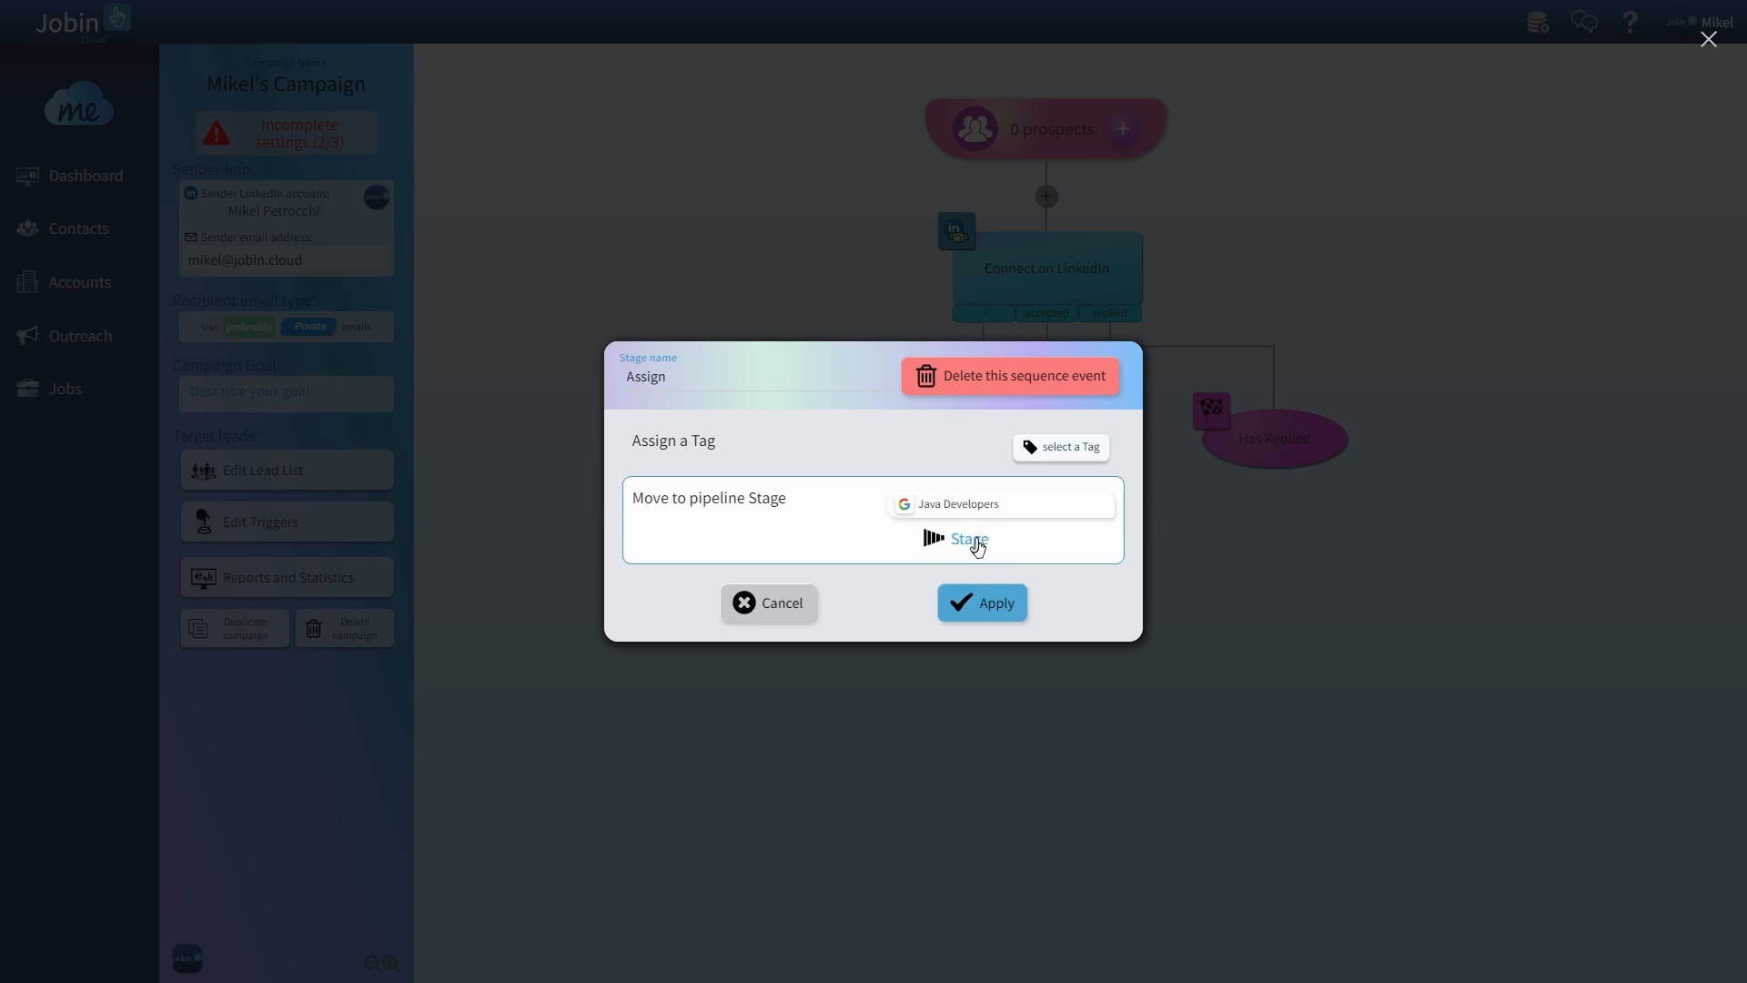
click(977, 541)
click(1061, 714)
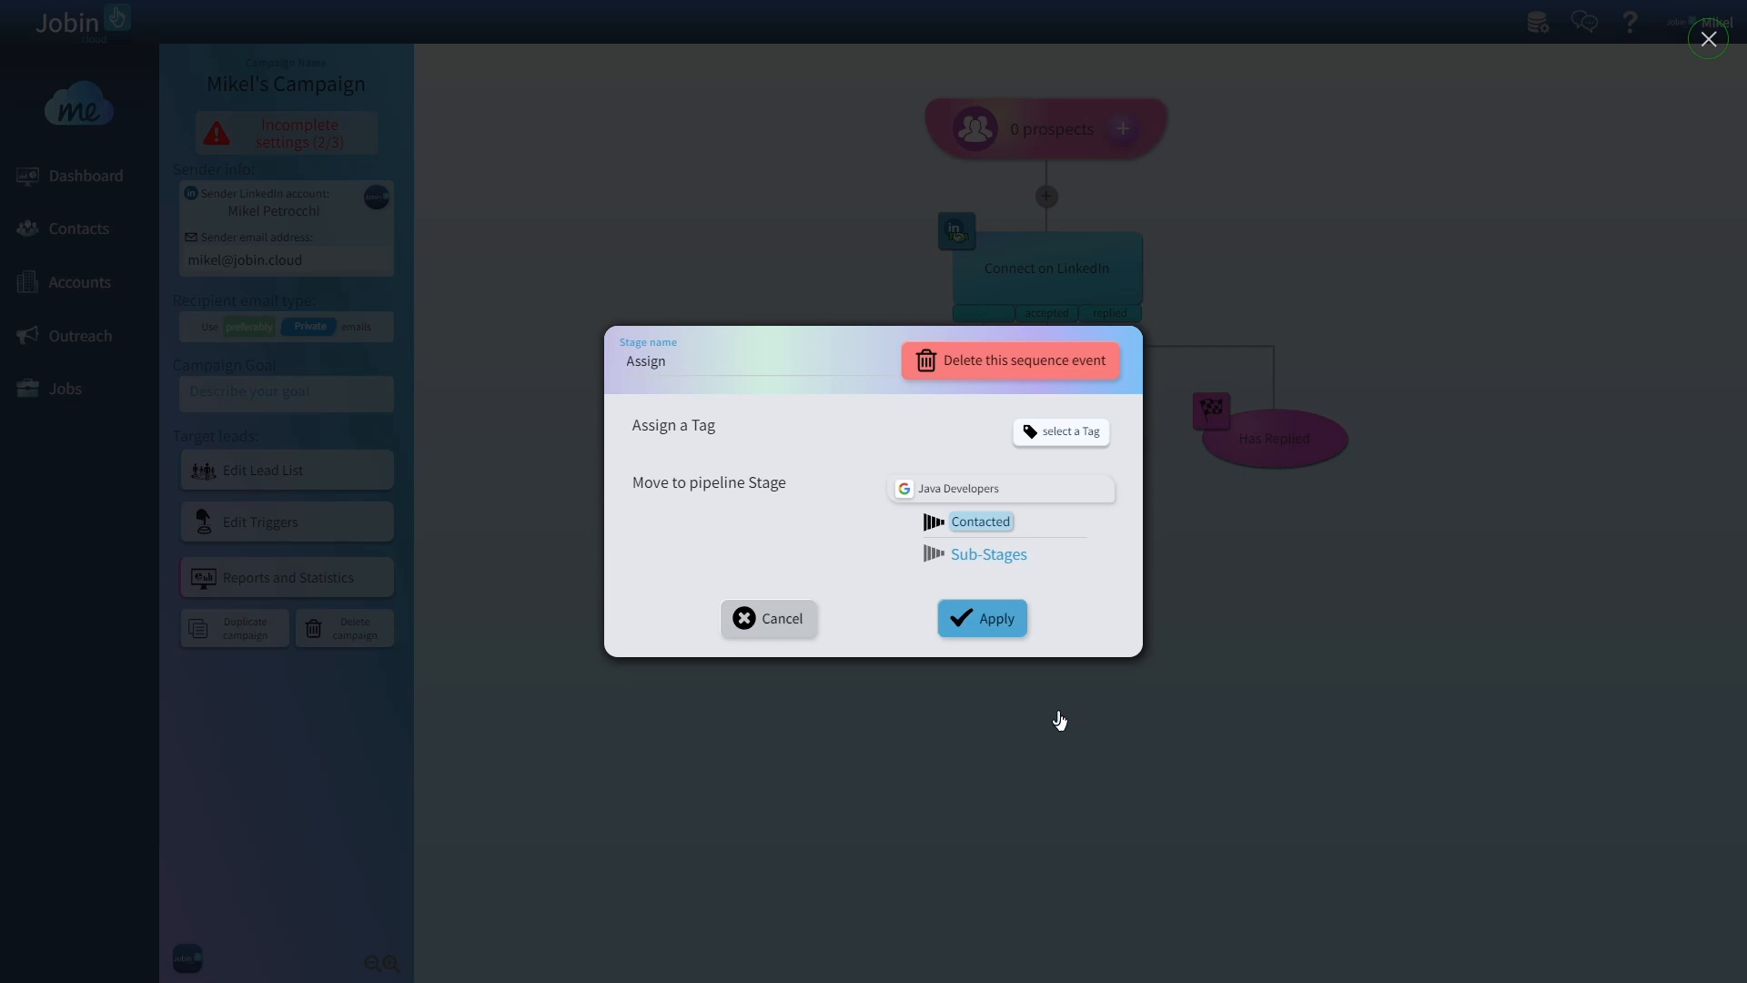
click(990, 558)
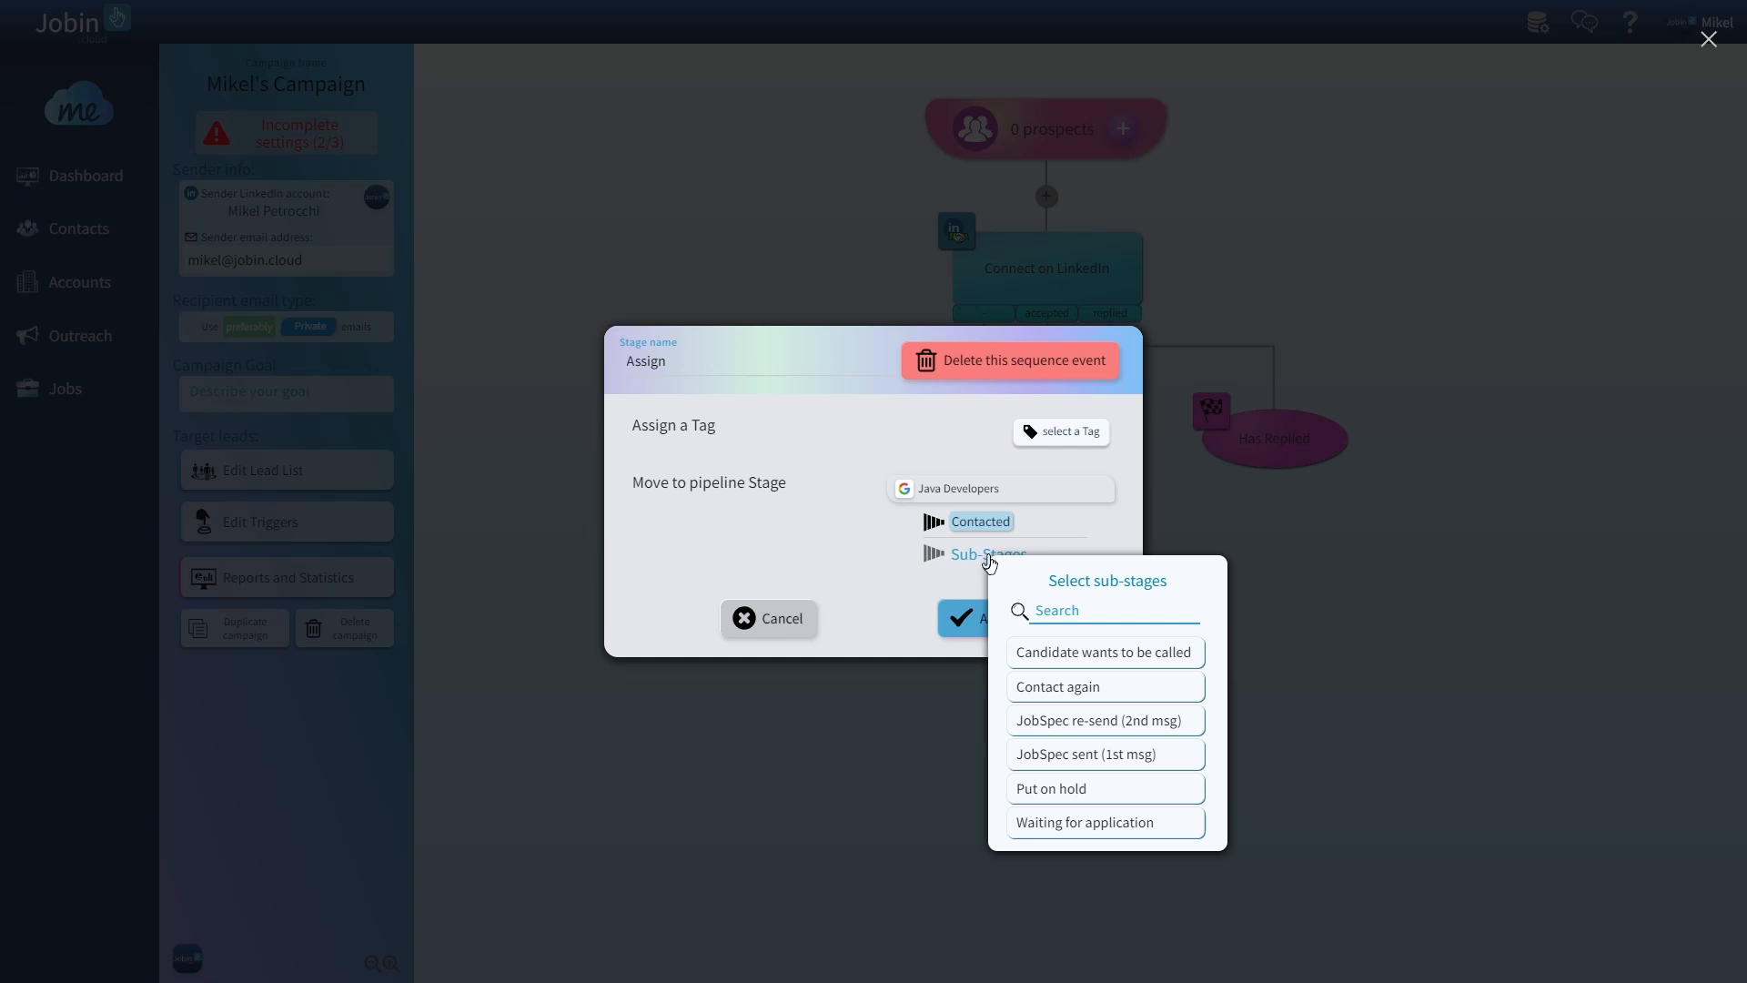
click(1033, 830)
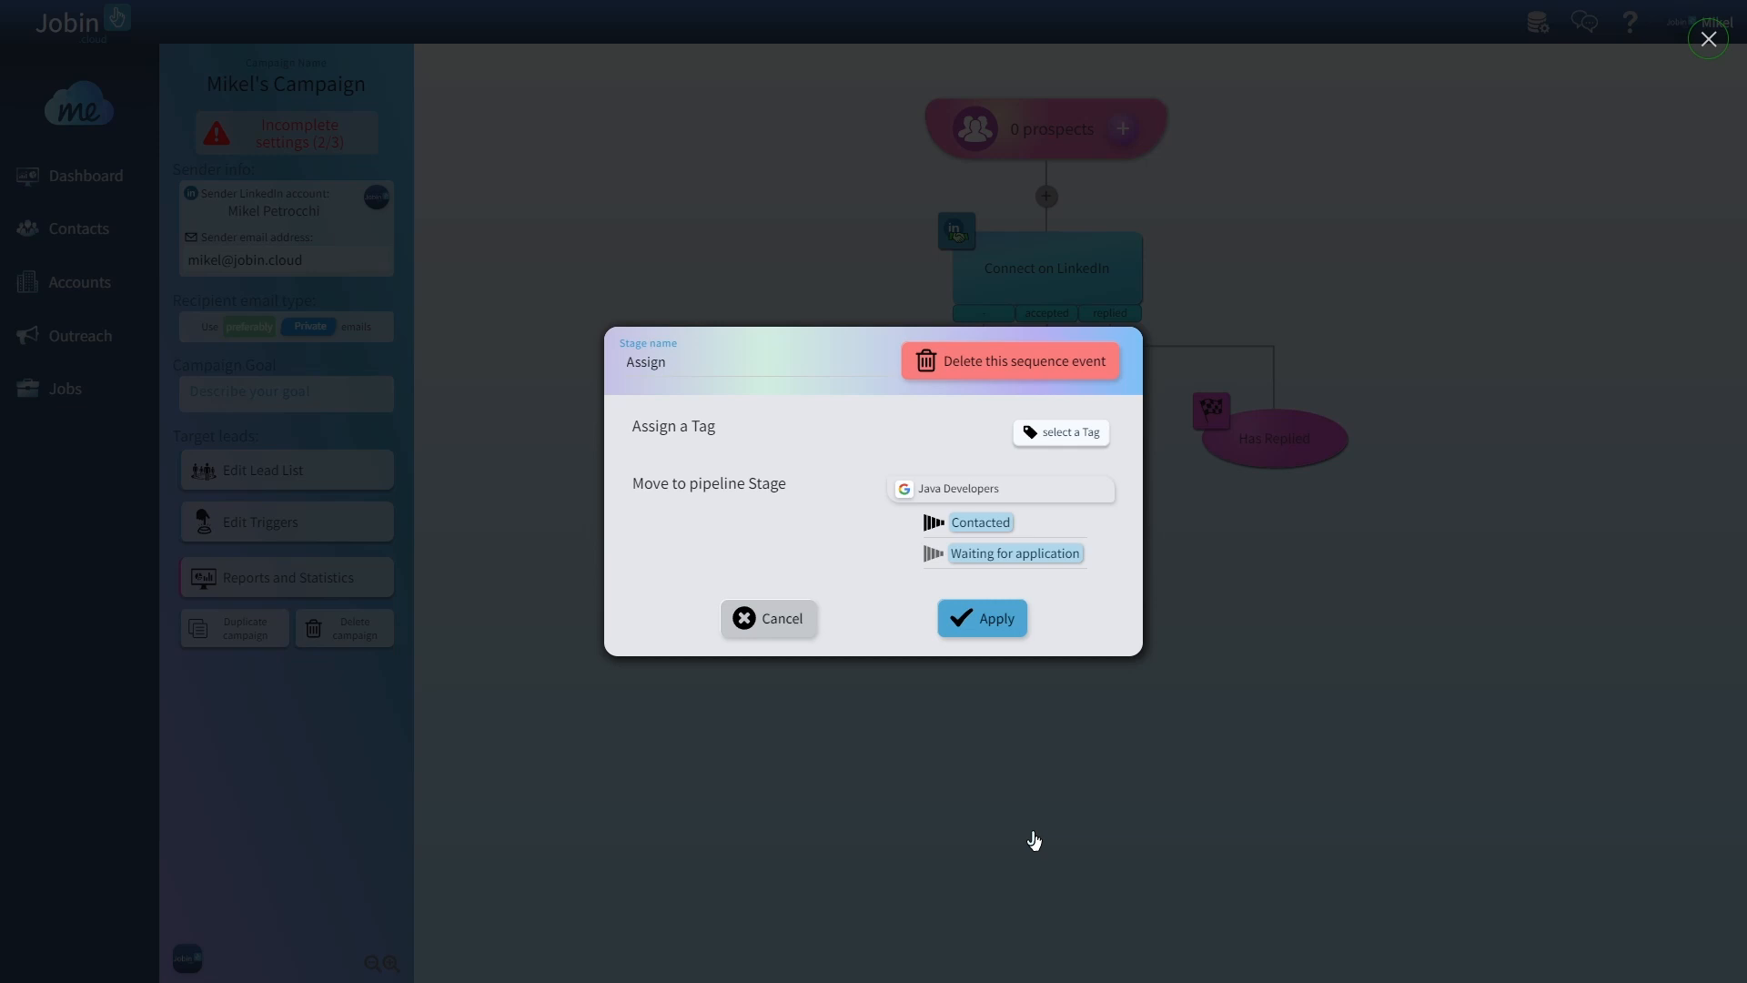
click(1007, 636)
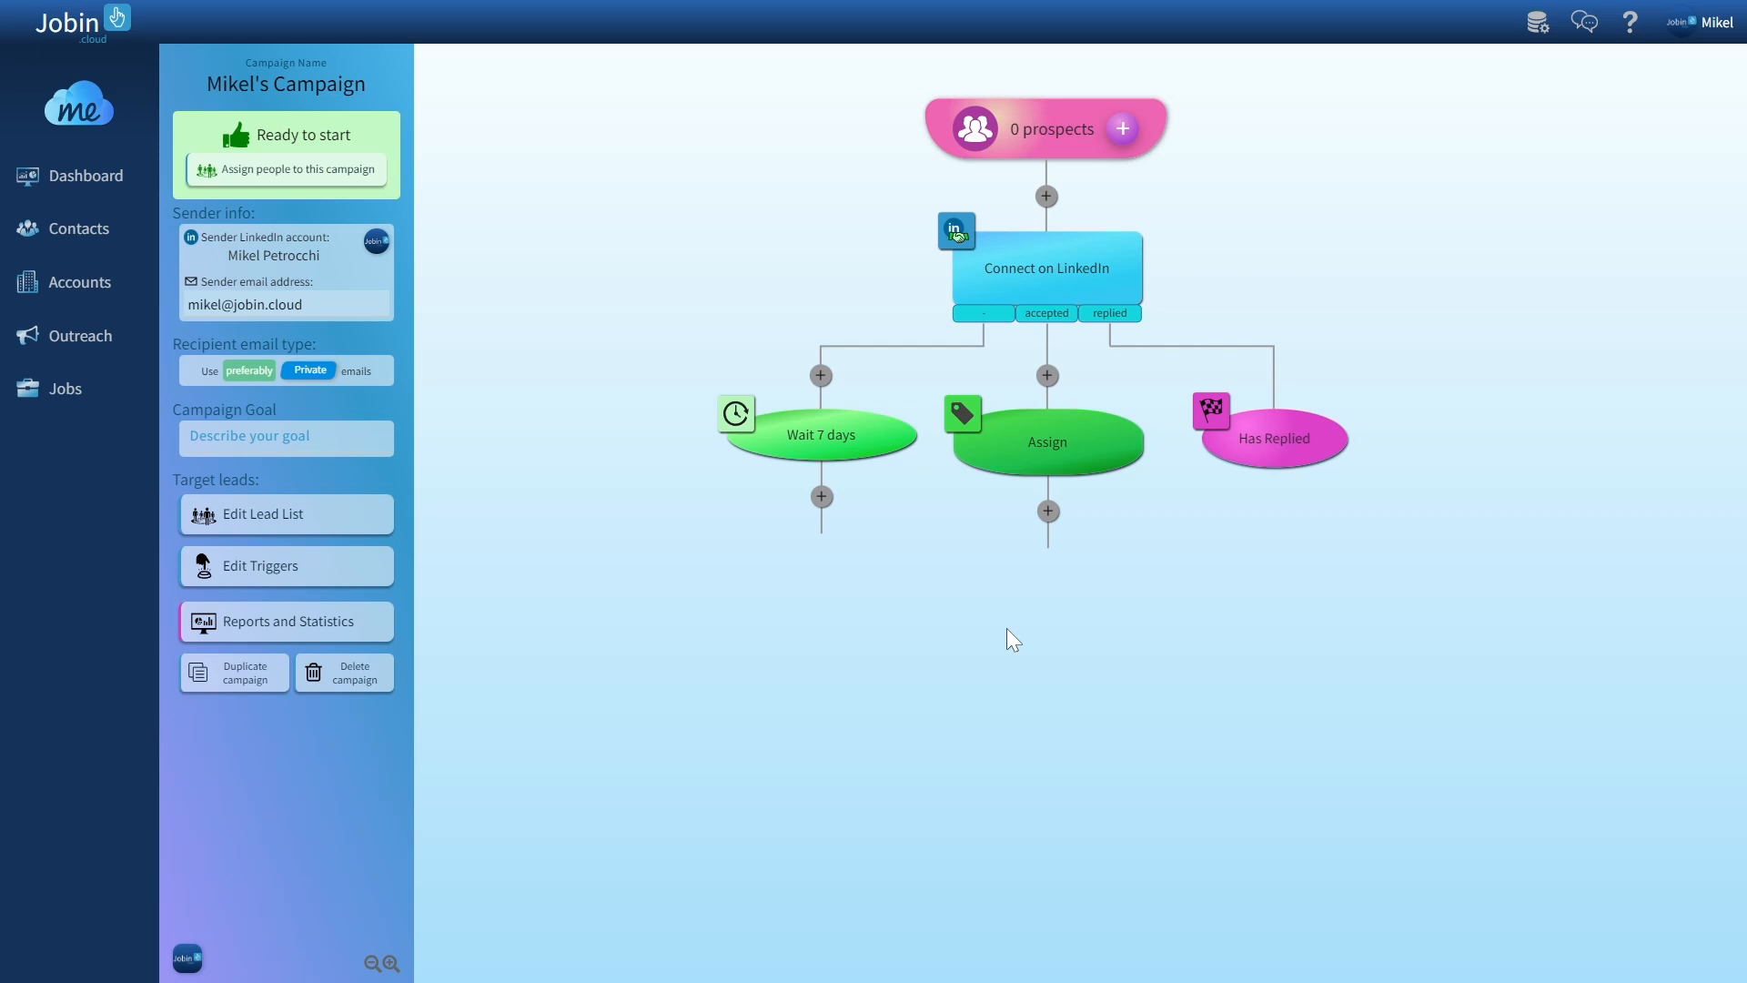
Step: Add a LinkedIn Message module below Assign in the accepted branch and set the delay of the Wait stage before it
click(1049, 512)
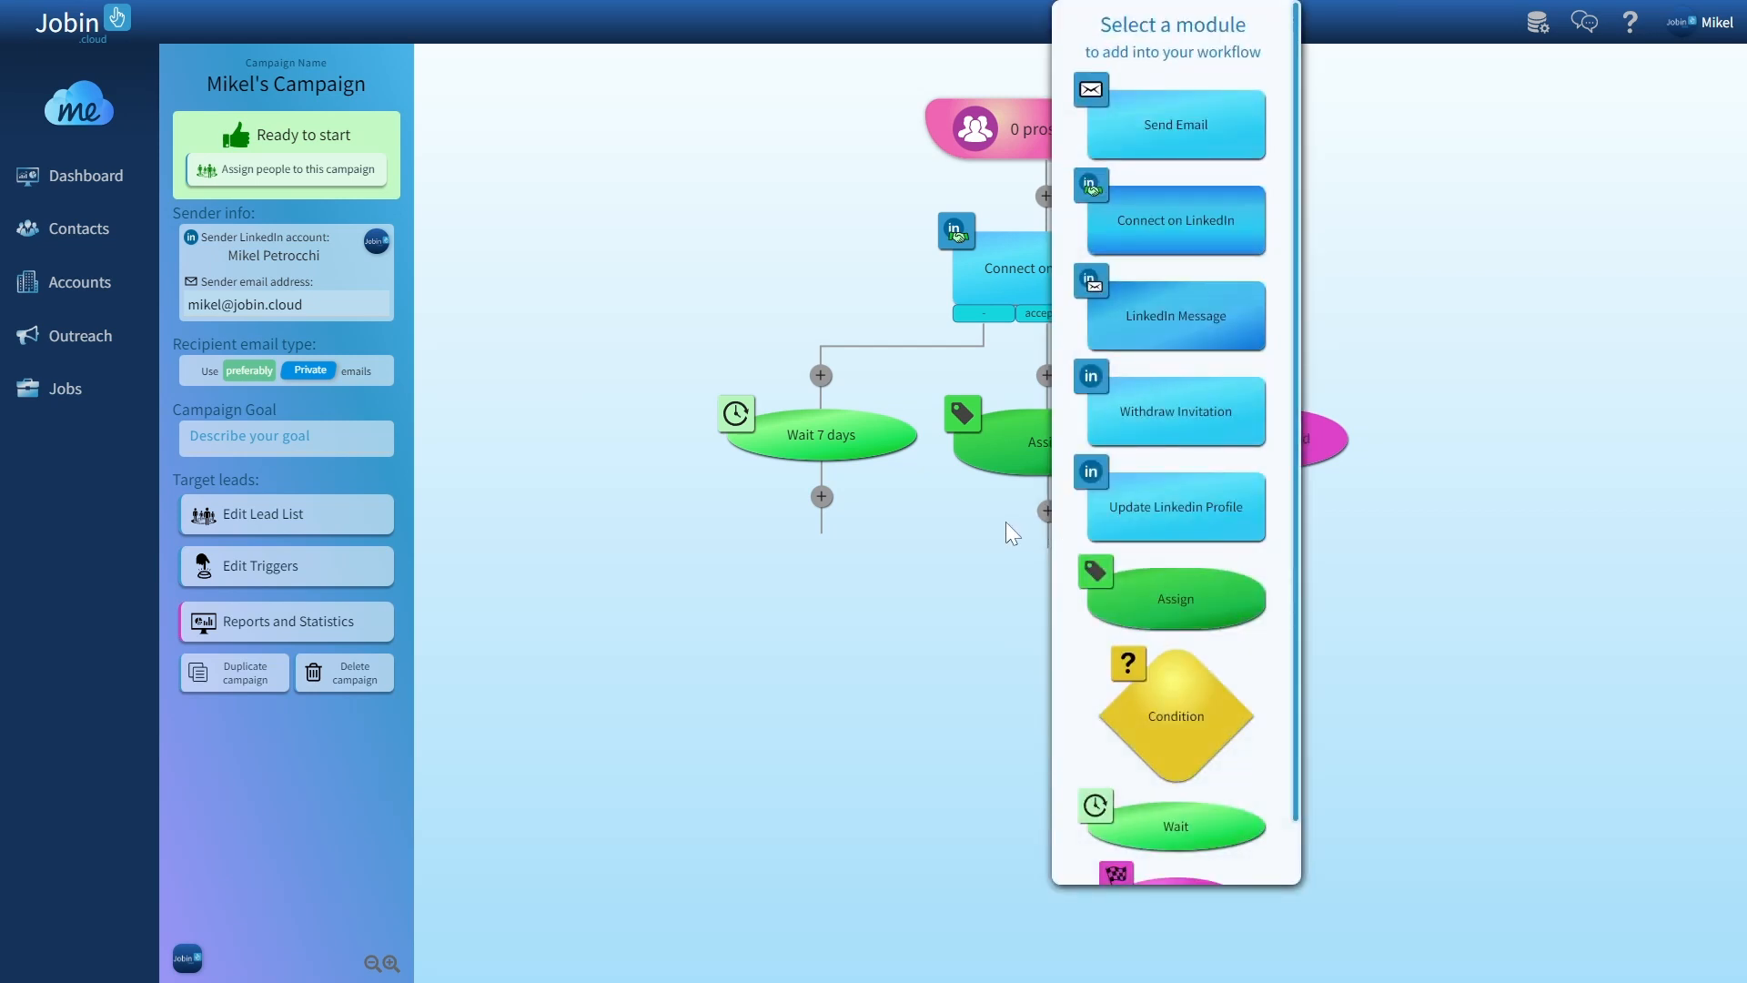
click(1180, 329)
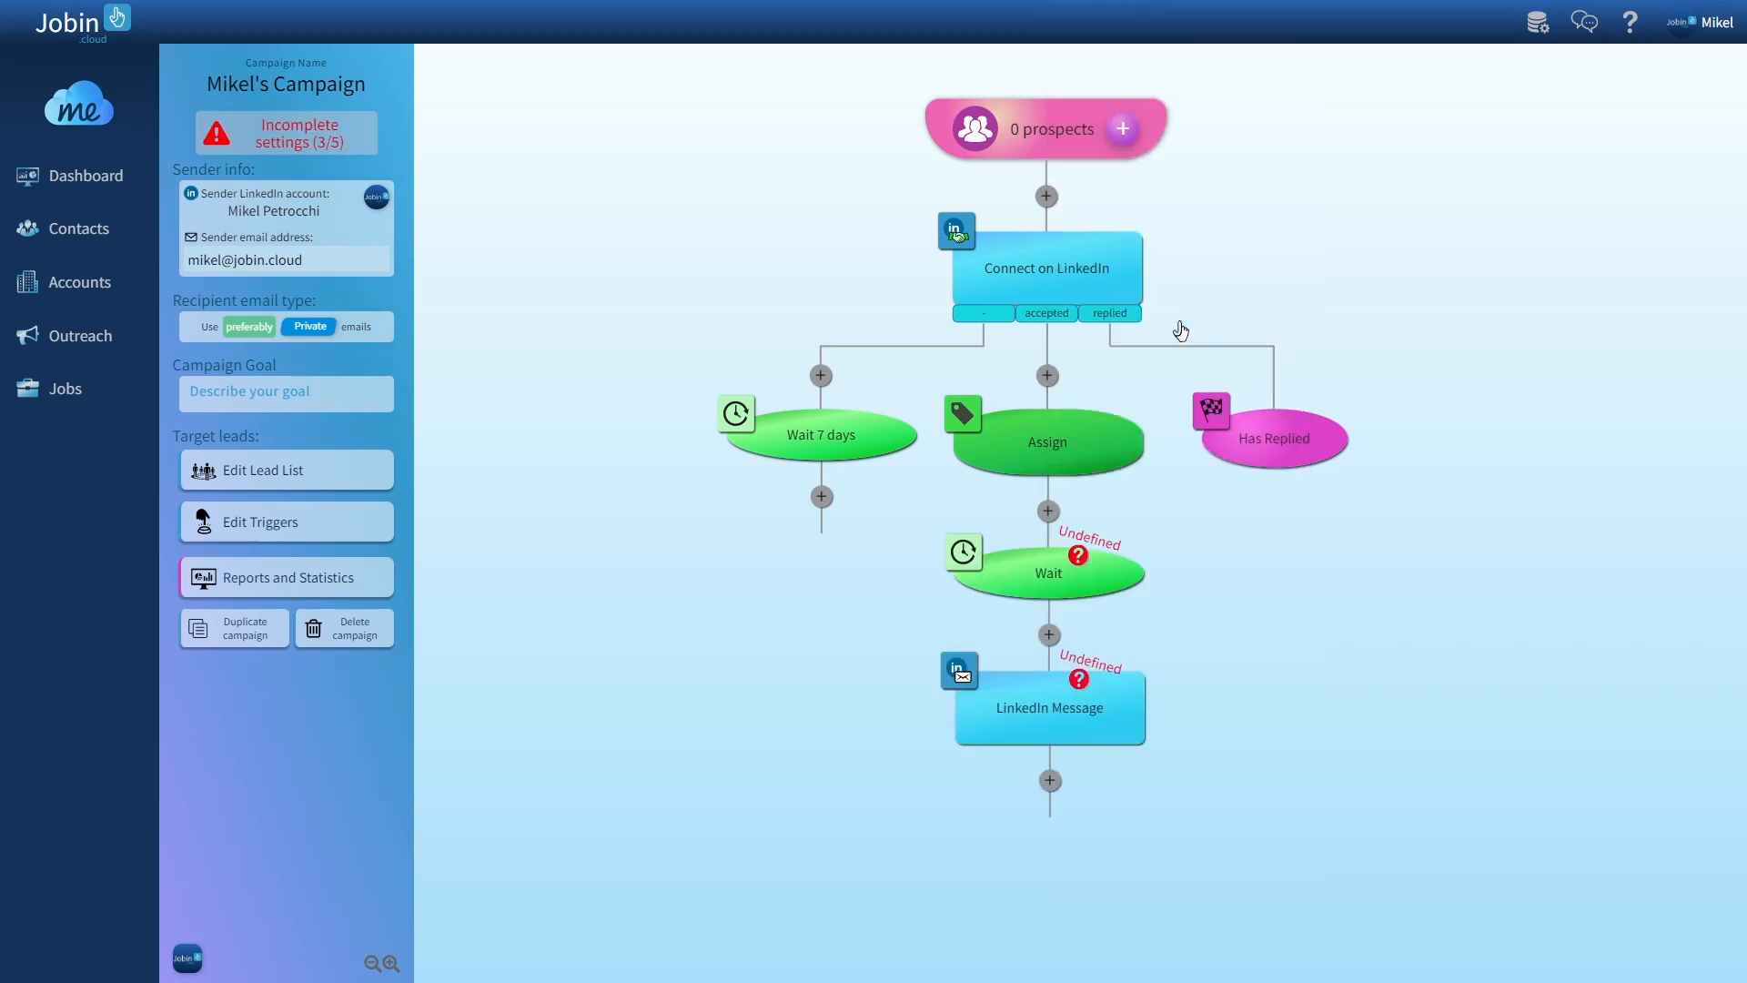
mouse_move(1021, 596)
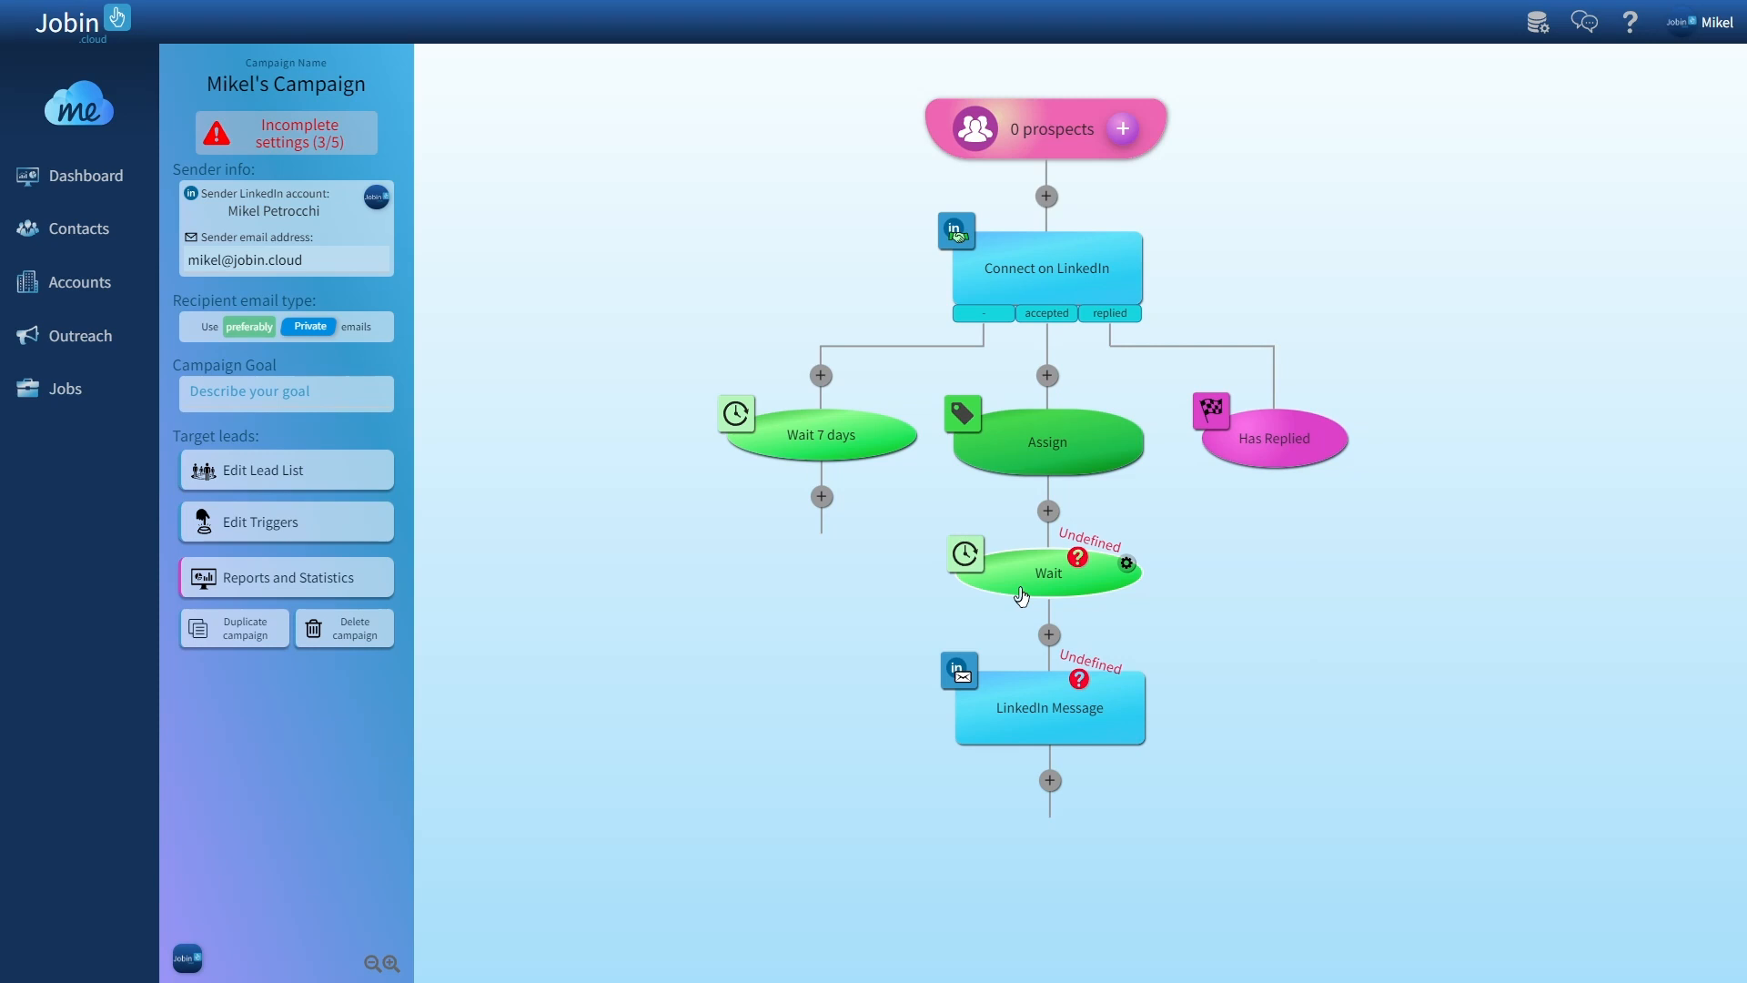
click(1021, 596)
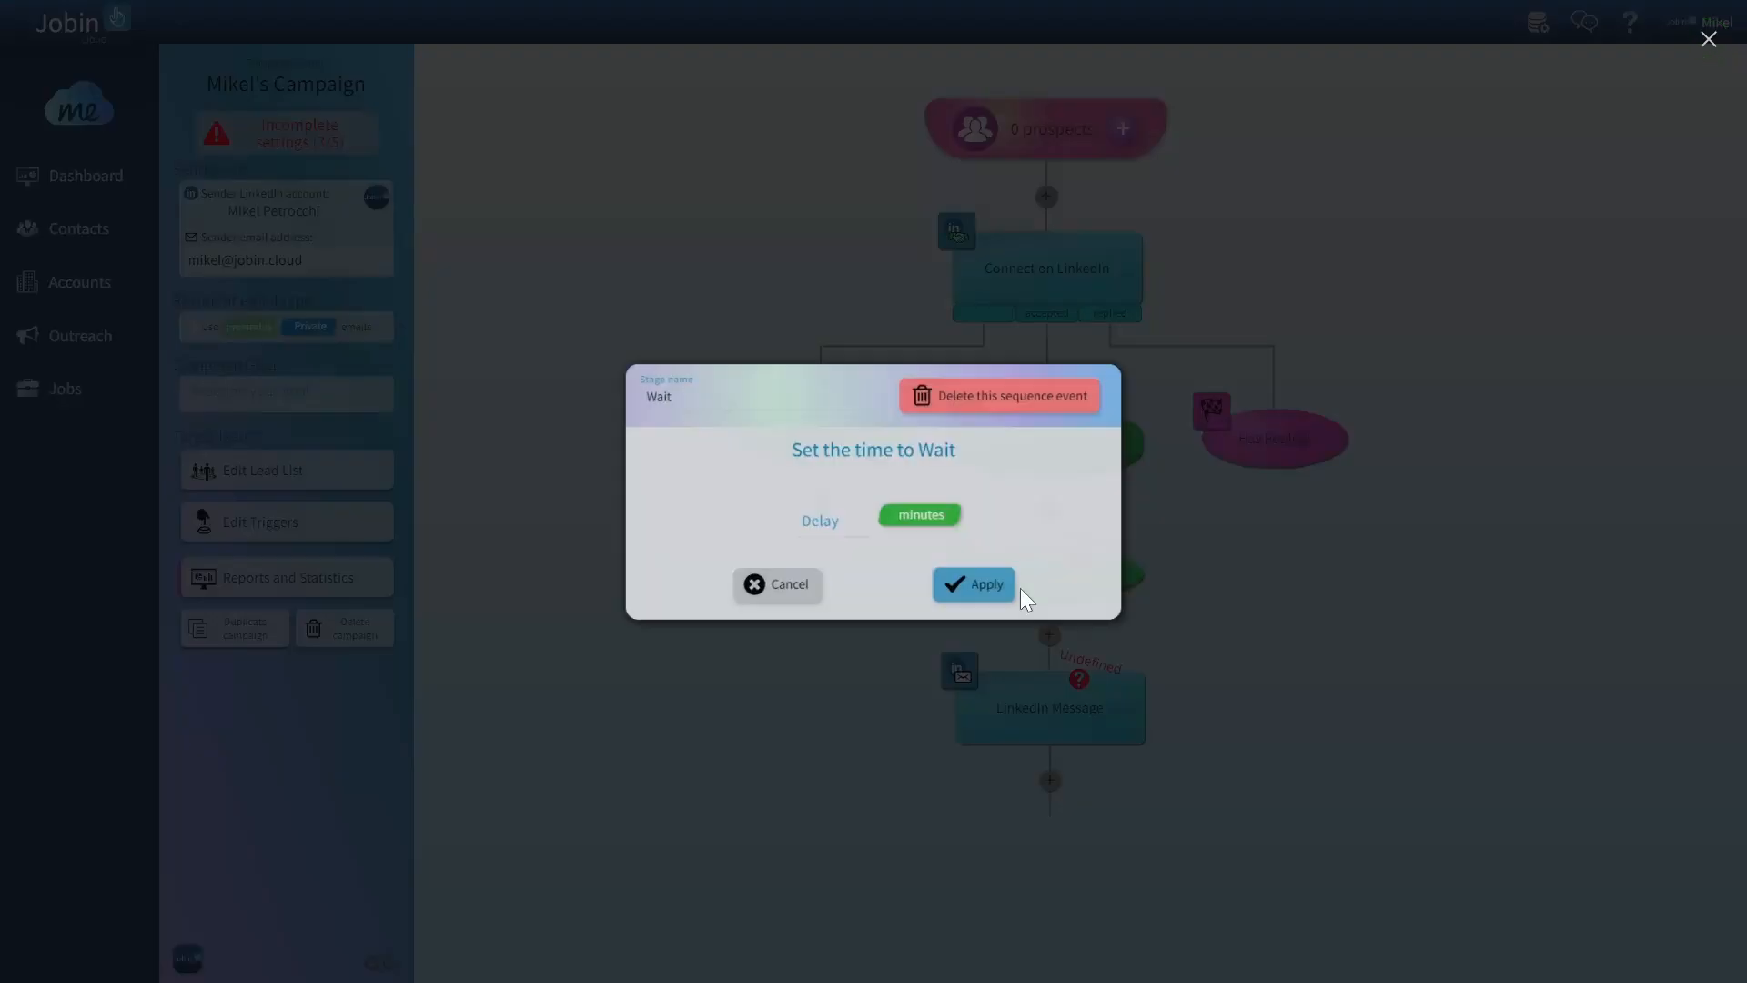
click(859, 519)
click(859, 519)
click(859, 519)
click(964, 593)
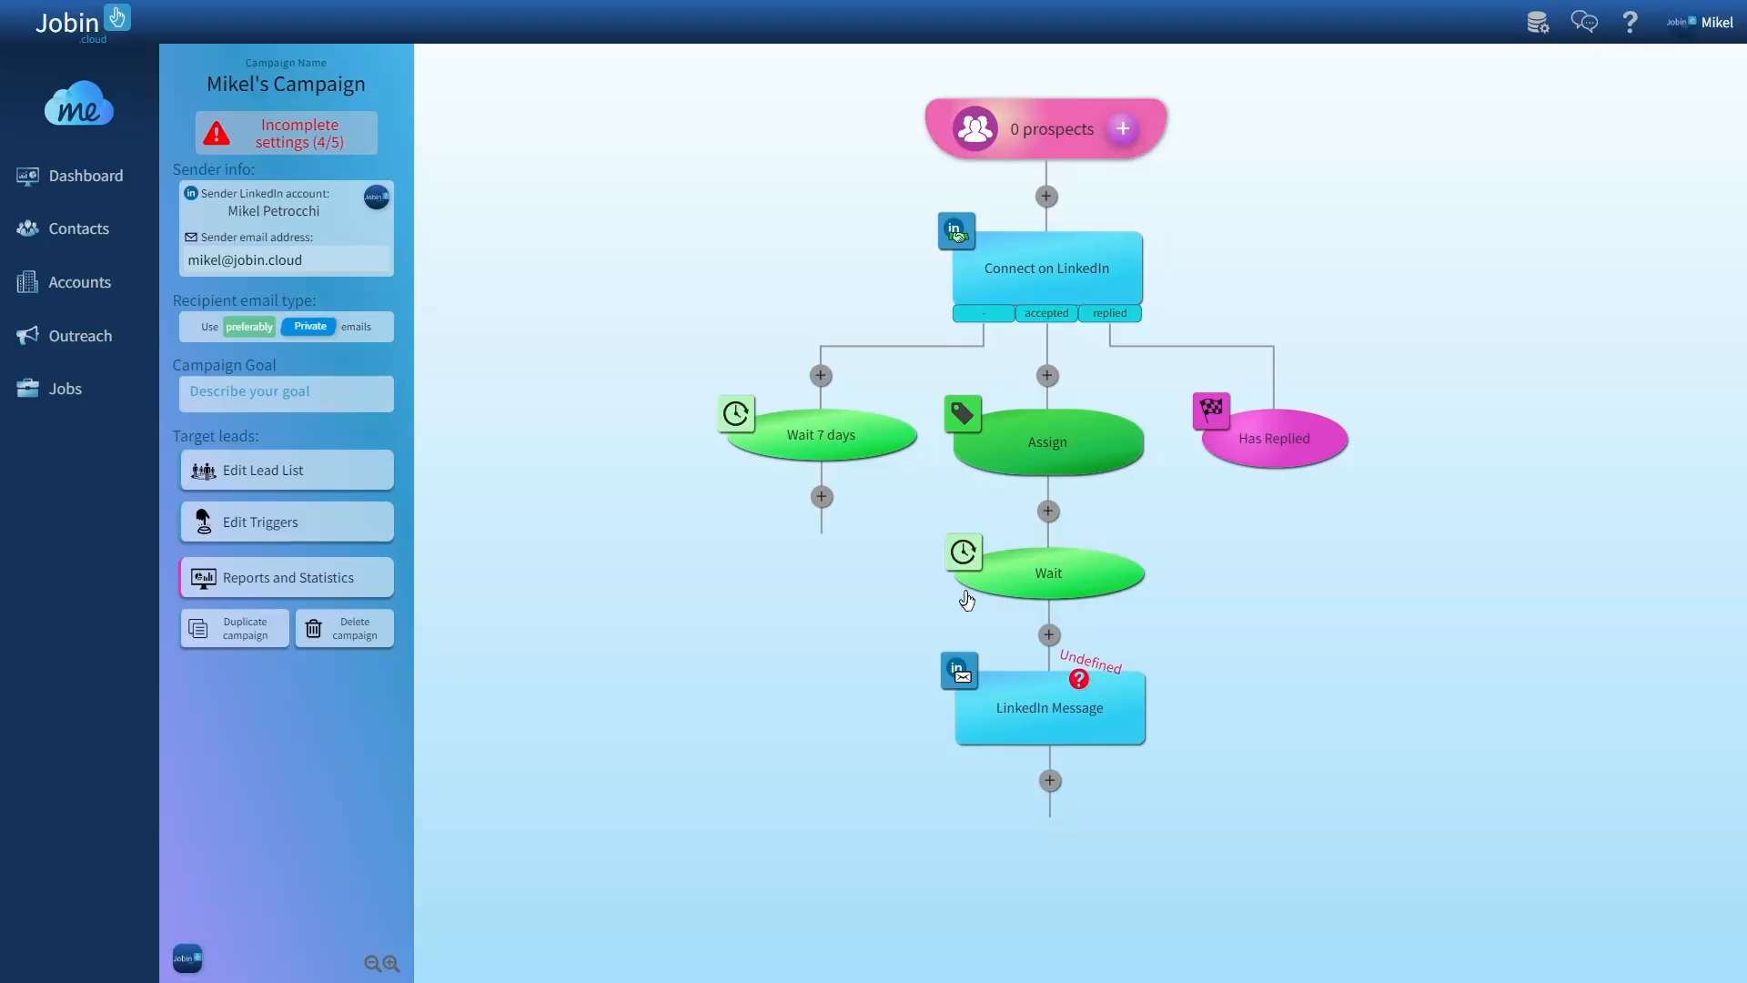
Step: Set the LinkedIn Message text to "Thank you for connecting, {{firstName}}", stop it if the recipient replied, and apply the settings
click(1027, 732)
text(Thank you for connecting, {{firstName}})
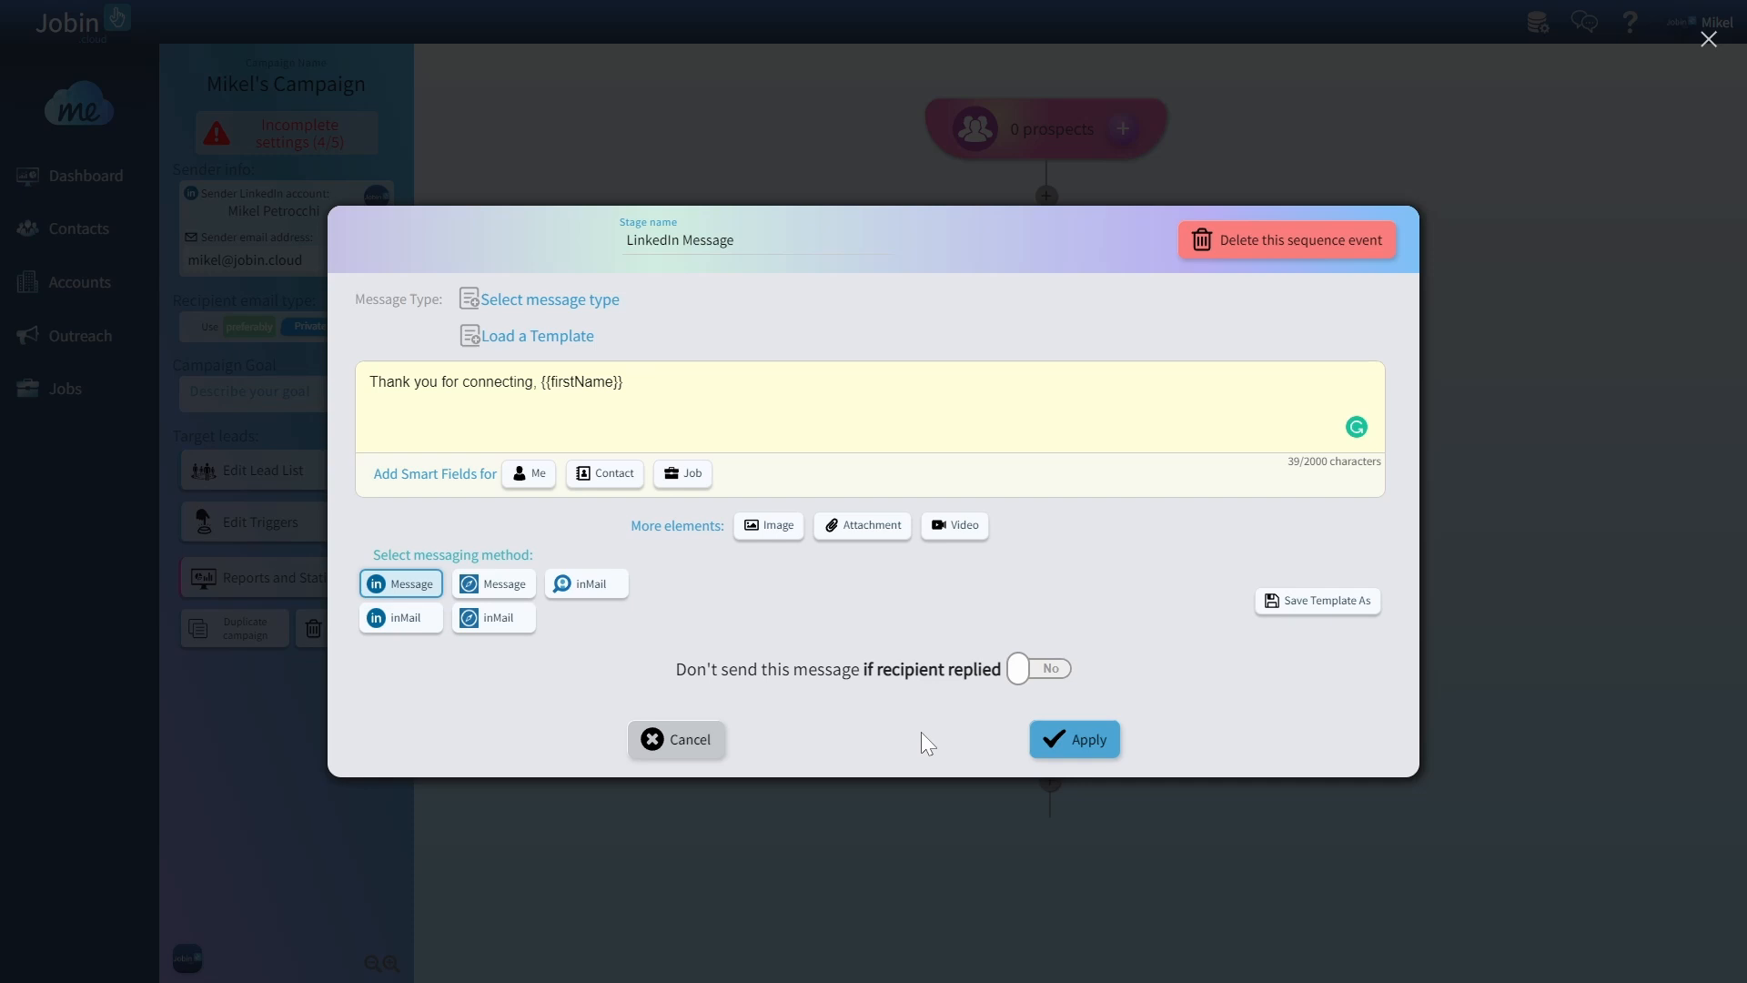
click(1020, 677)
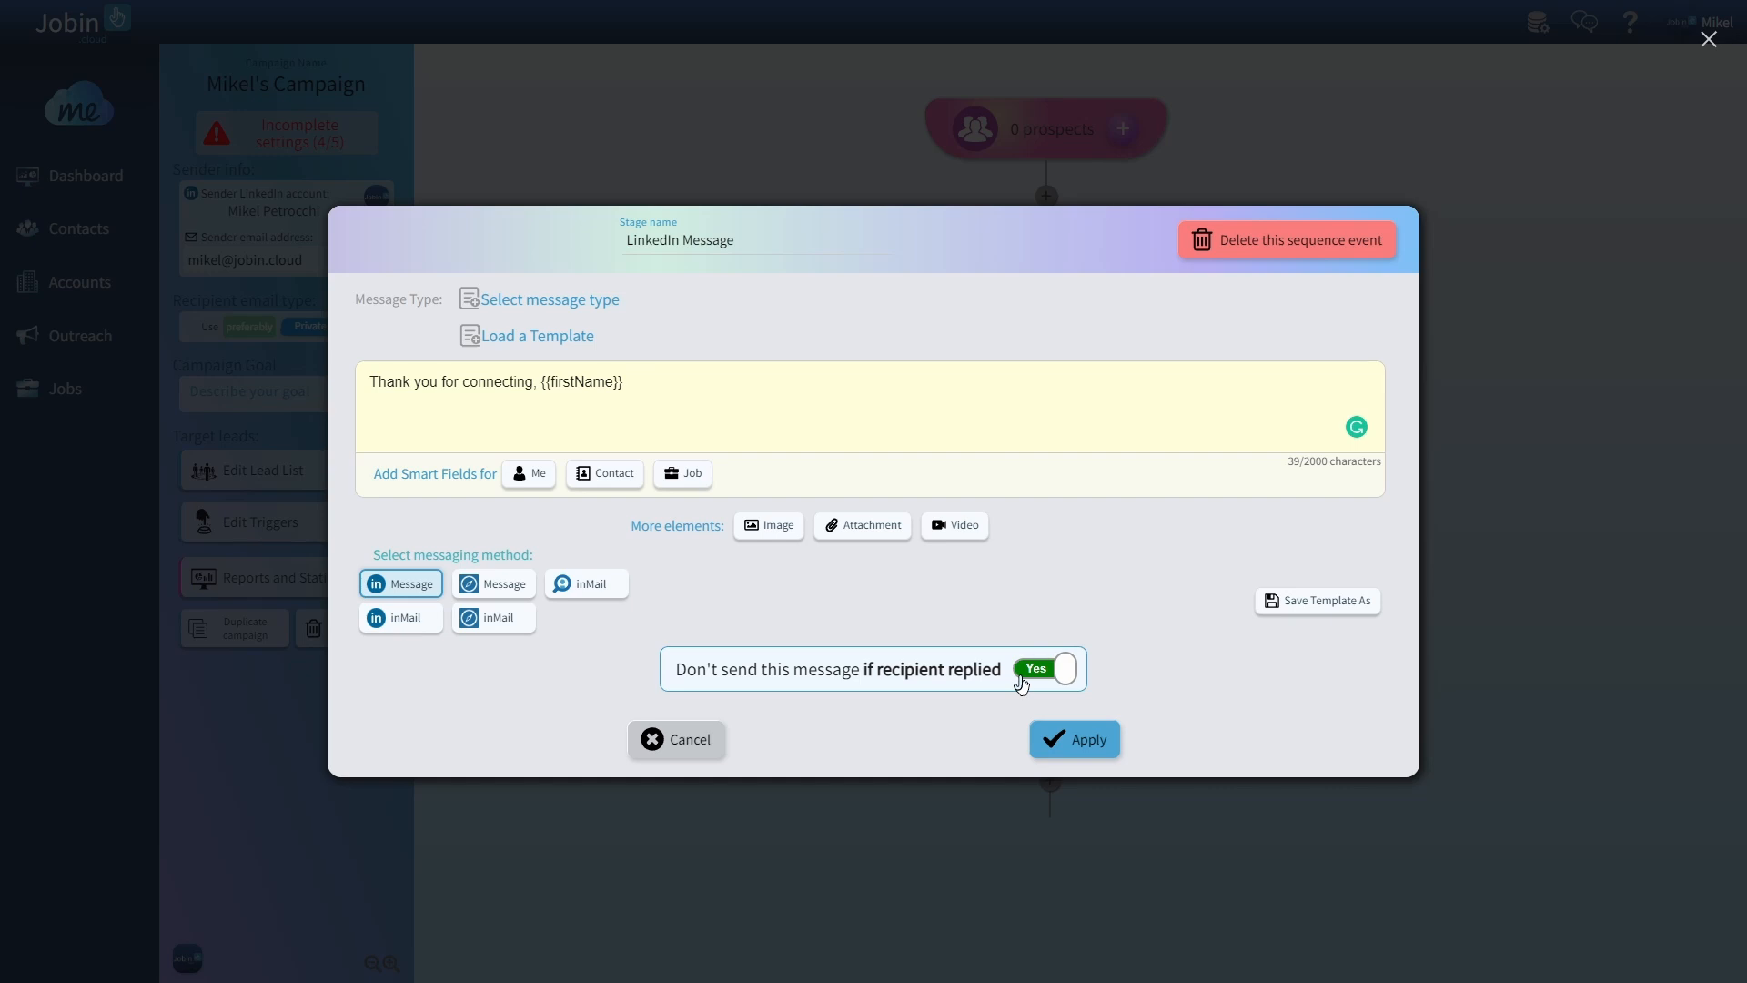
click(1078, 746)
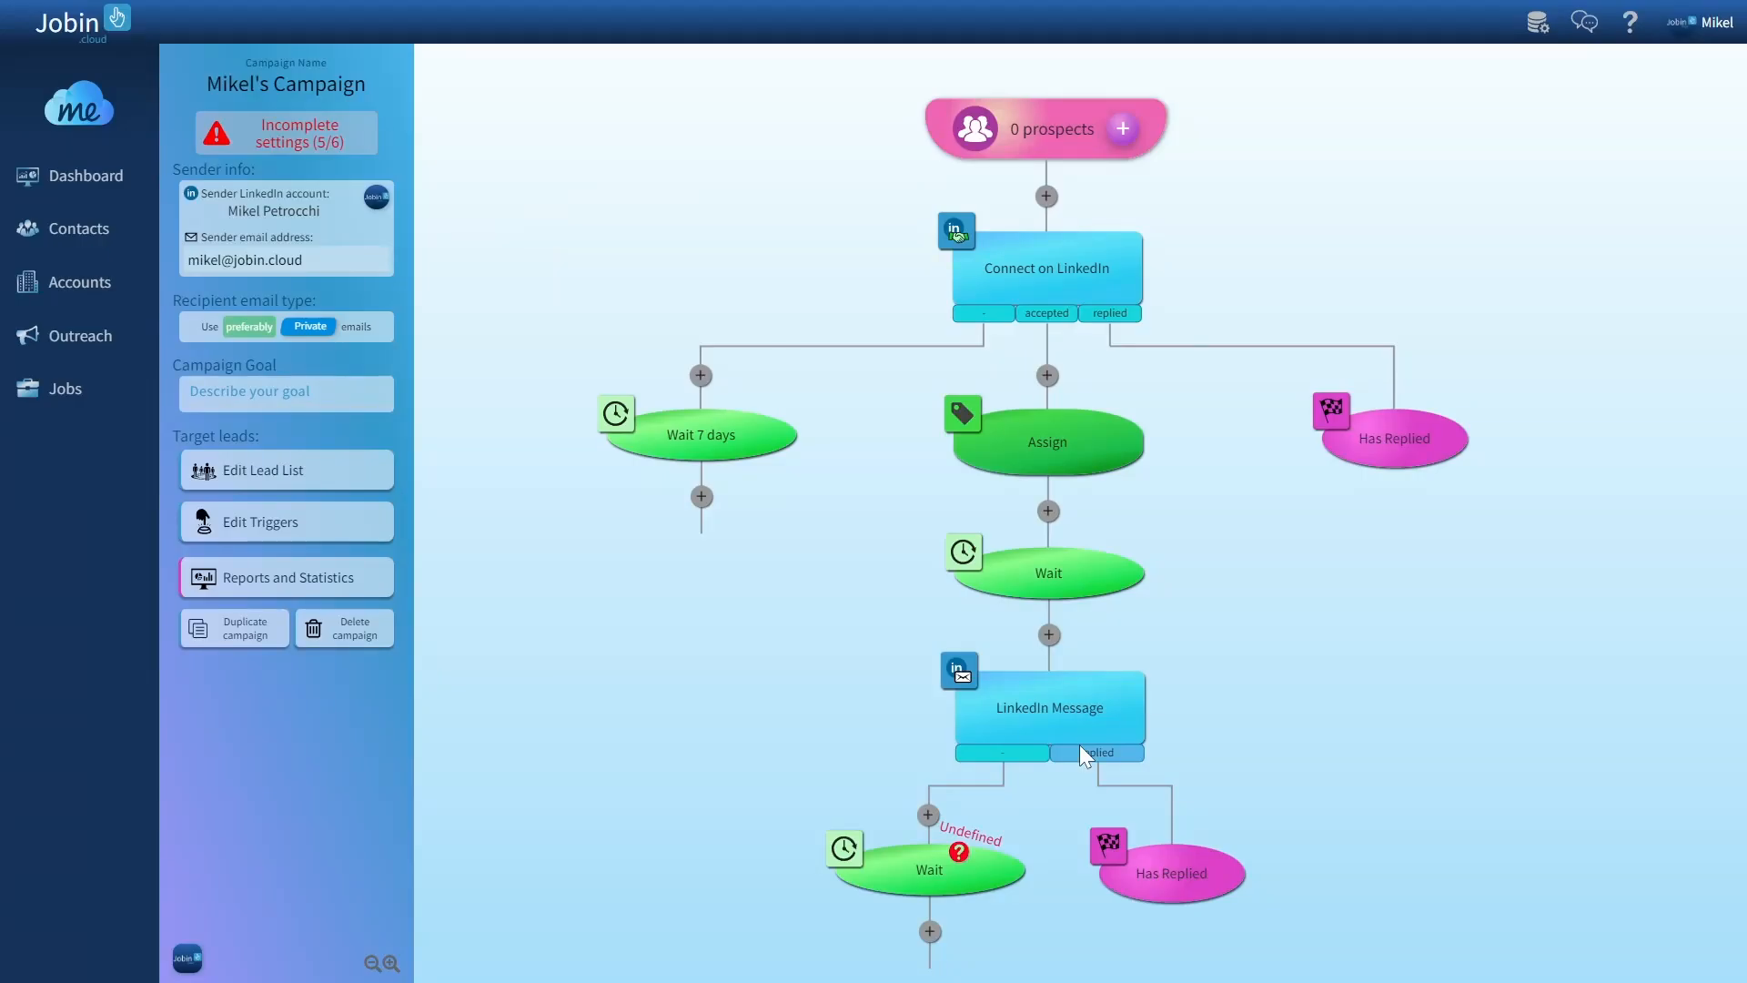
Step: Set the Wait stage under the LinkedIn Message's no-reply branch to 1 day and apply the settings
drag(1047, 819, 1054, 590)
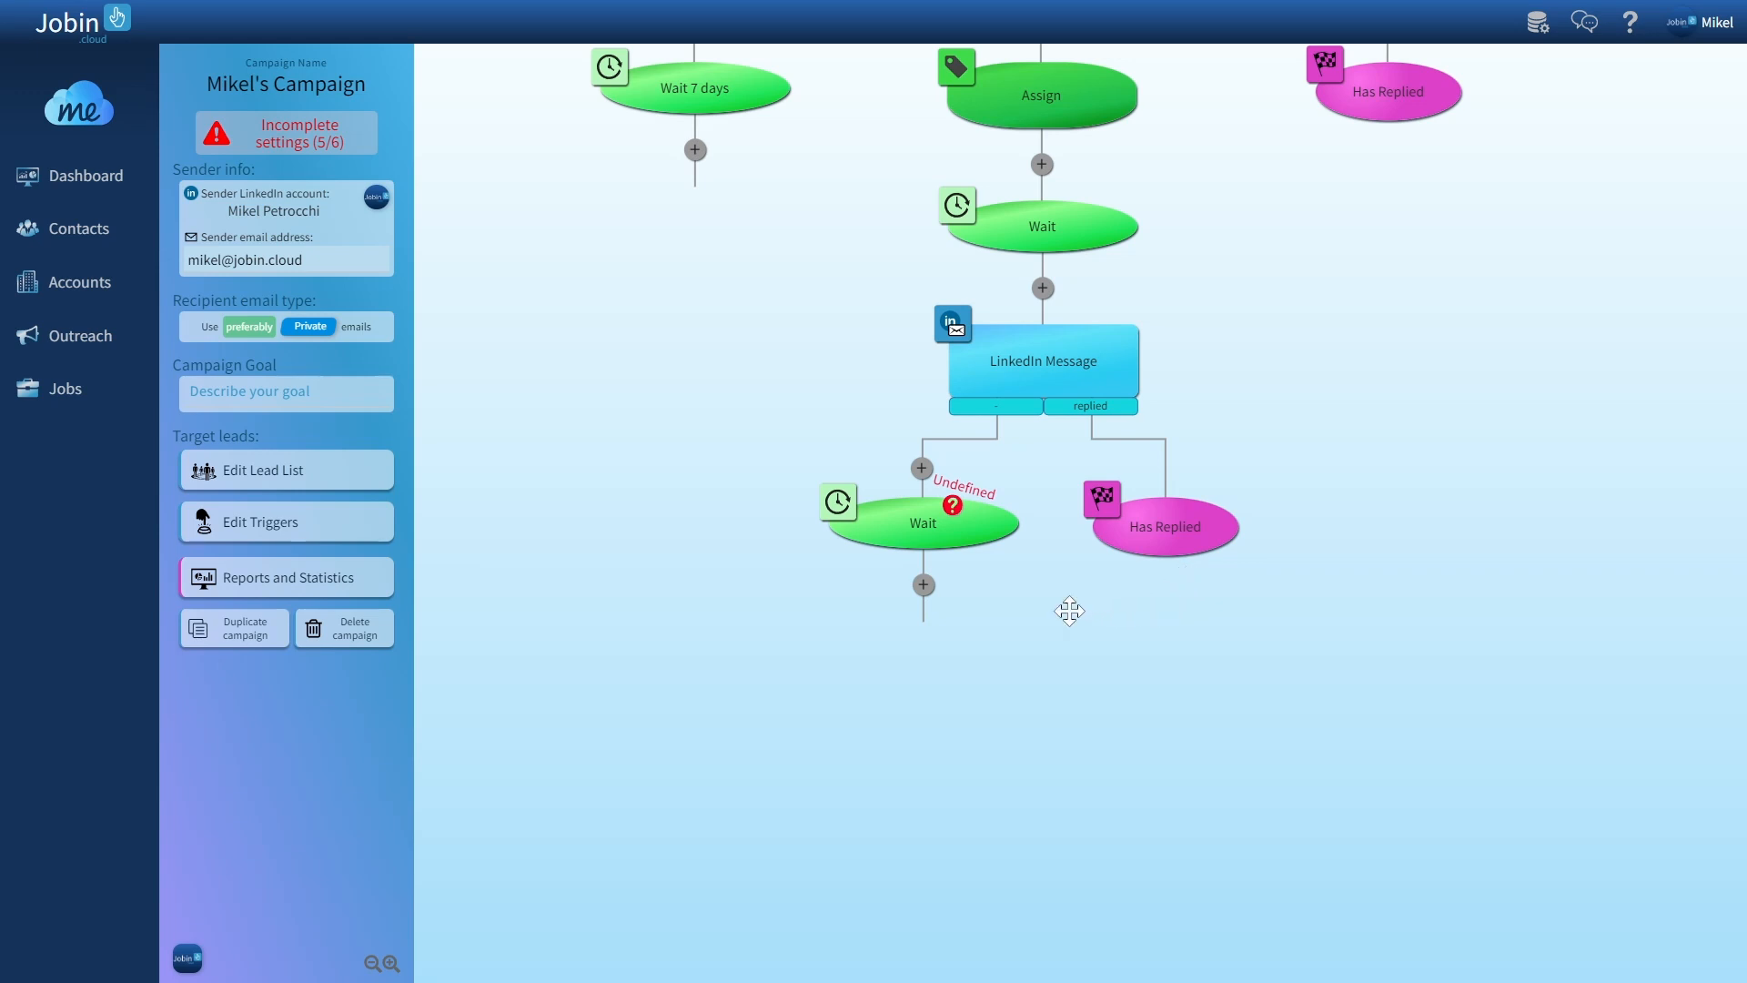
mouse_move(933, 545)
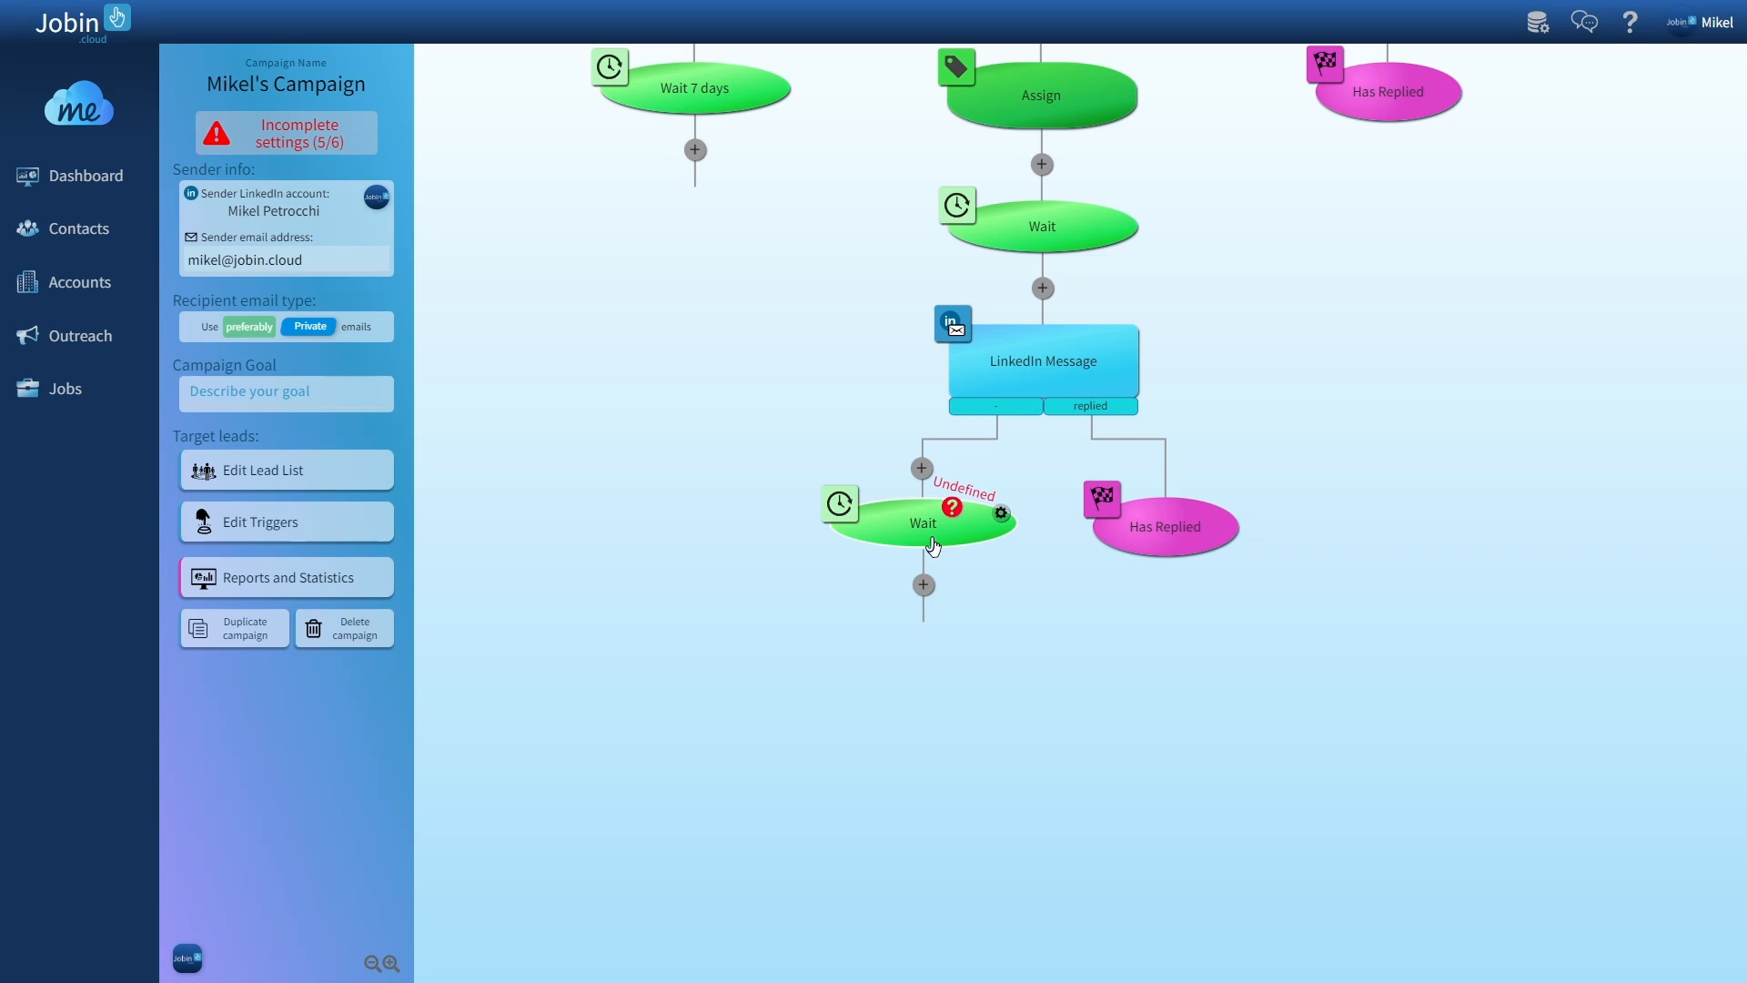
click(934, 546)
click(916, 526)
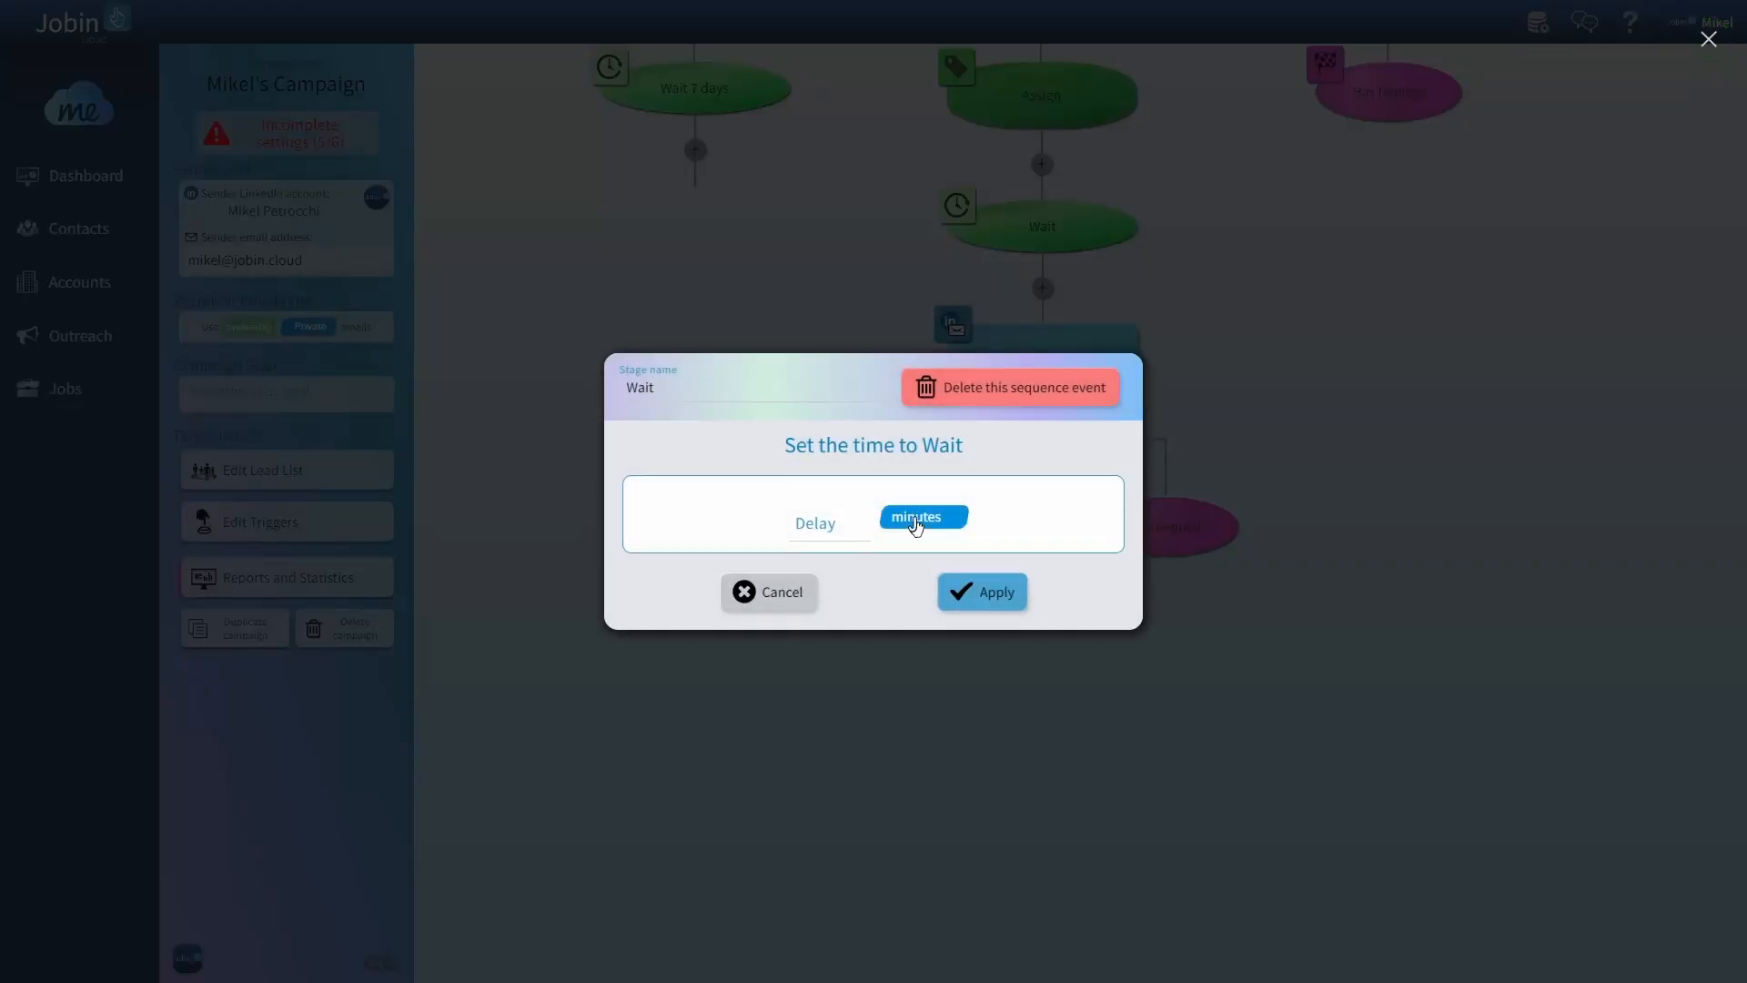
click(916, 526)
click(859, 520)
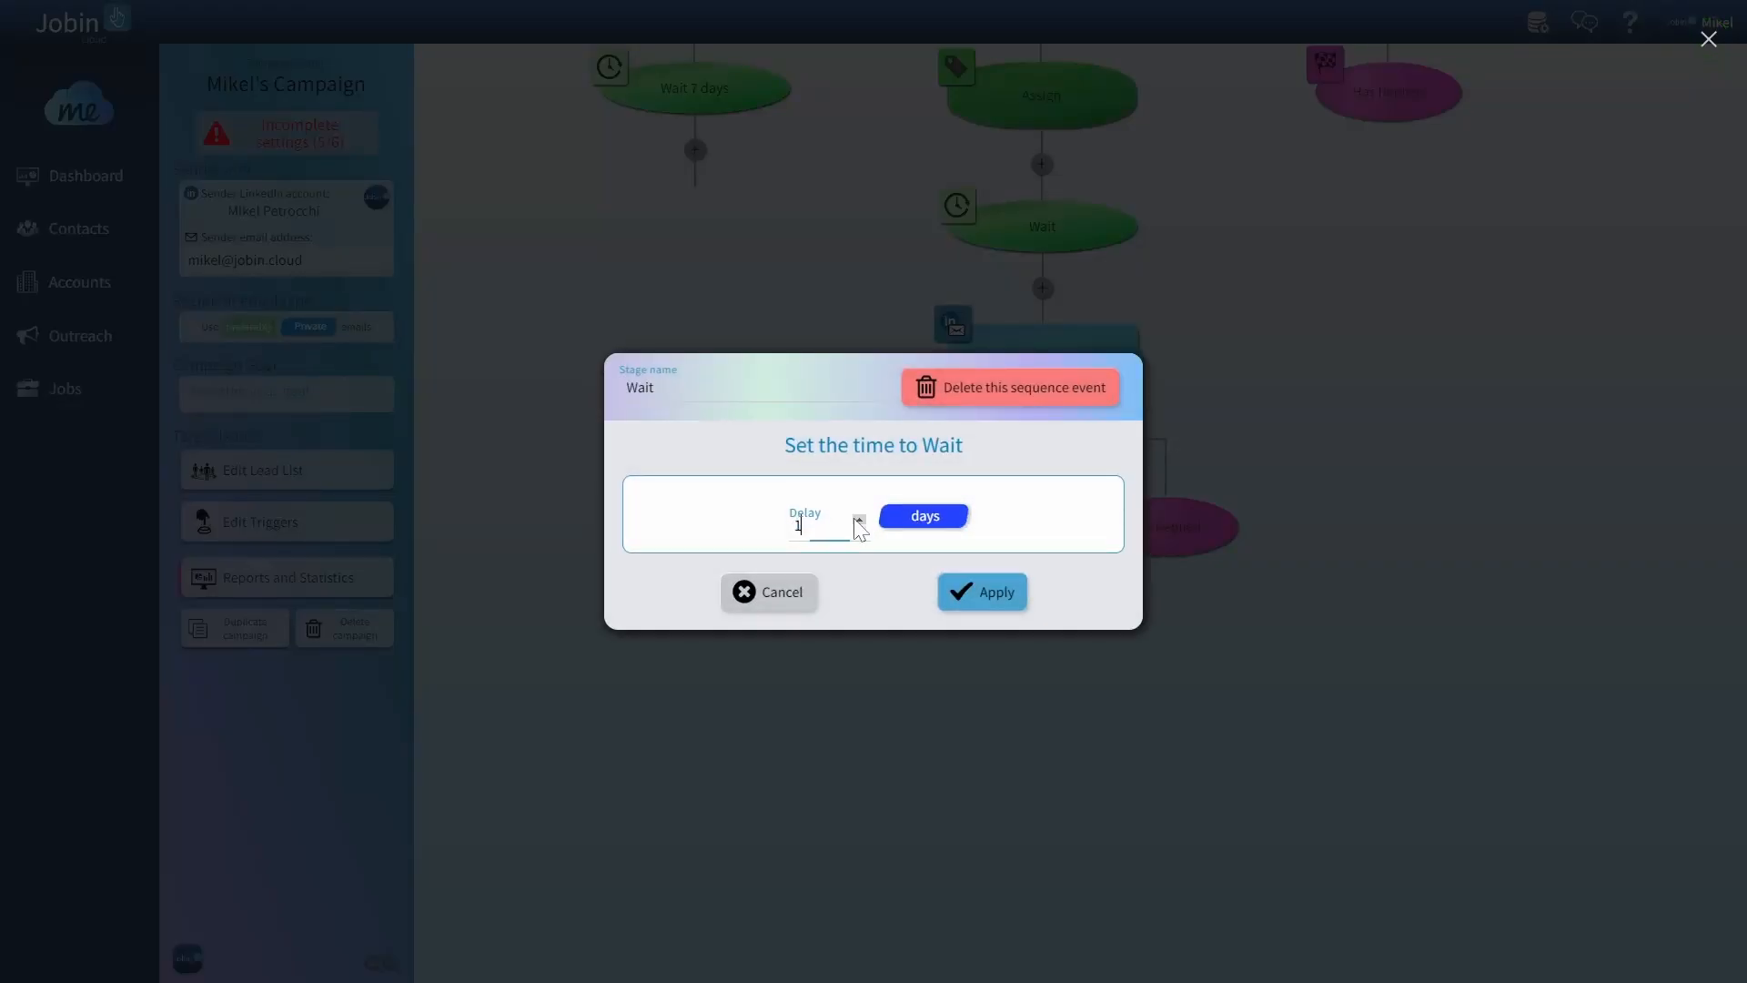
click(957, 593)
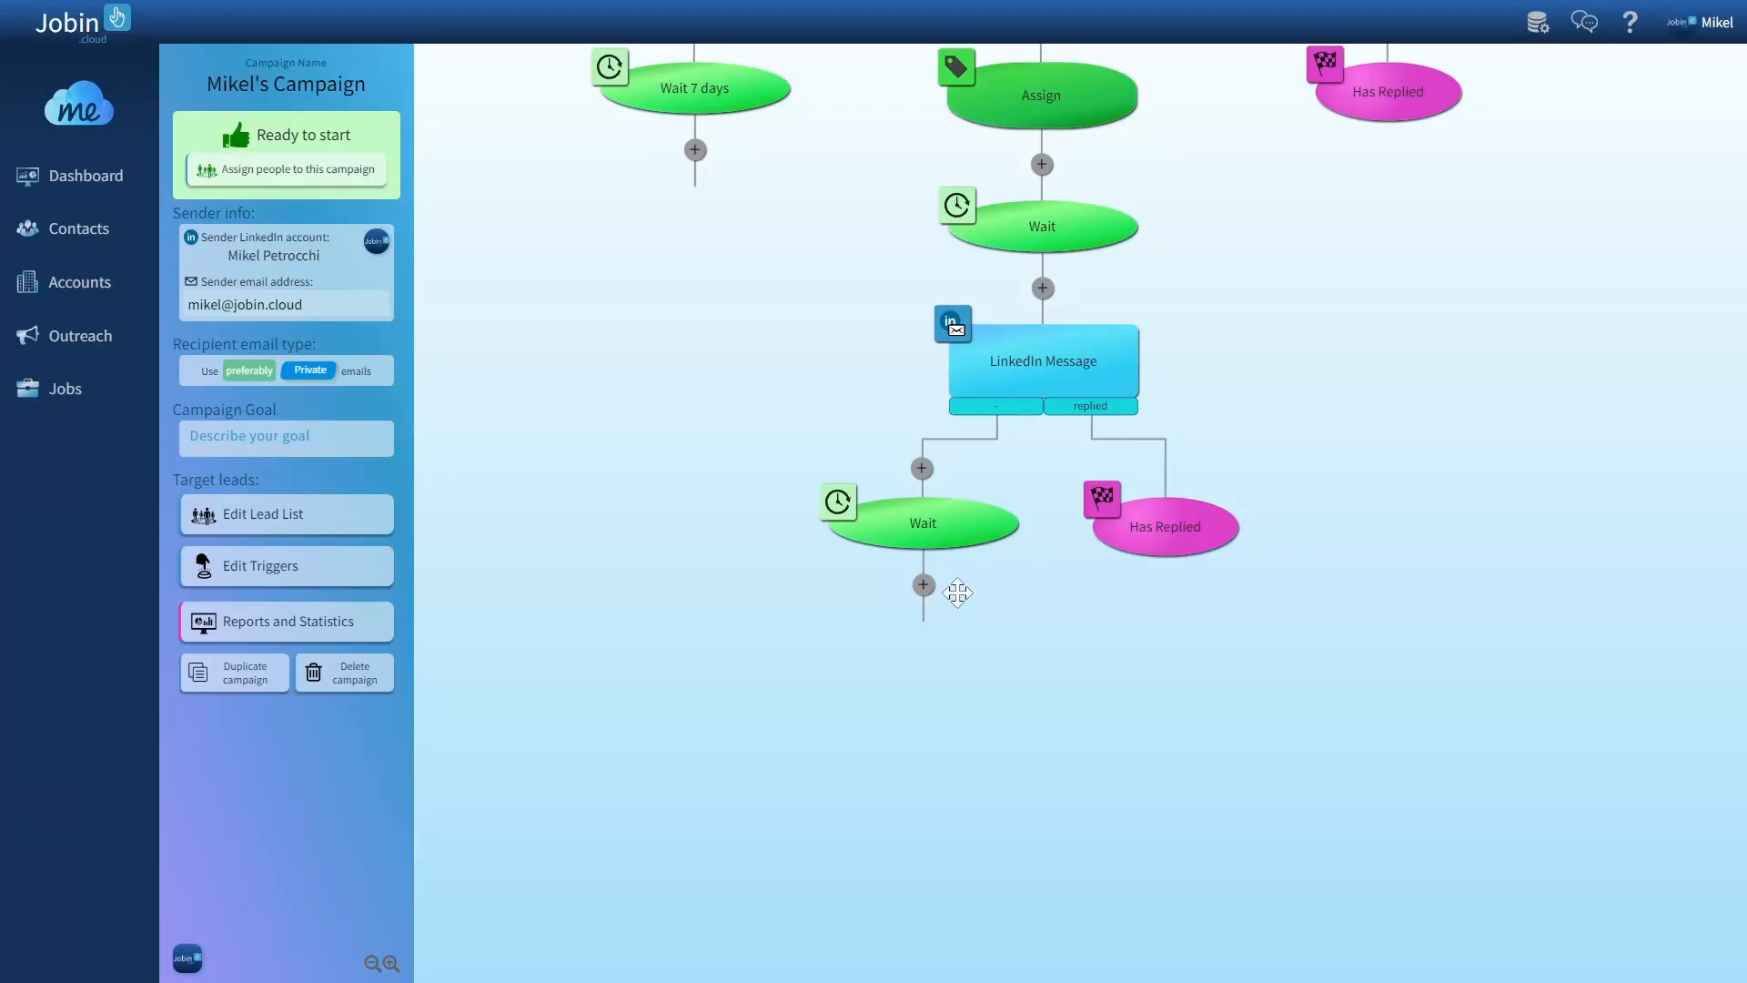
Step: Add a second LinkedIn Message module after that Wait stage, and set the Wait in its no-reply branch to 1 day
click(923, 585)
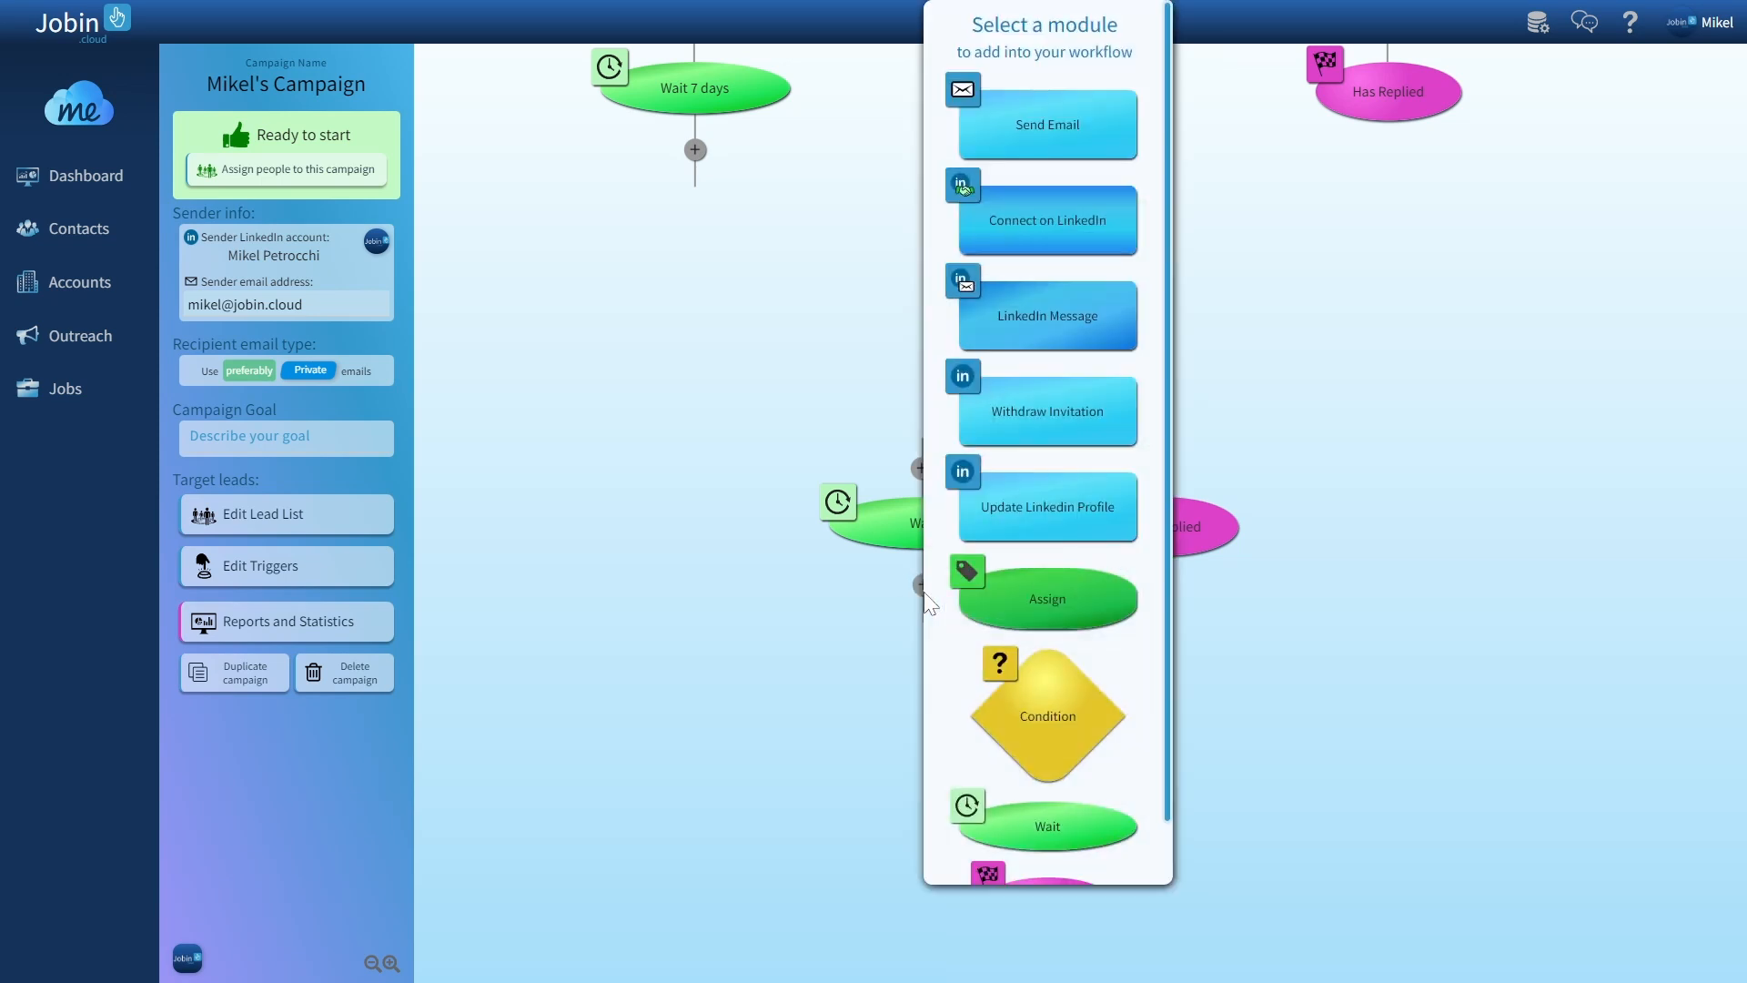
click(1093, 309)
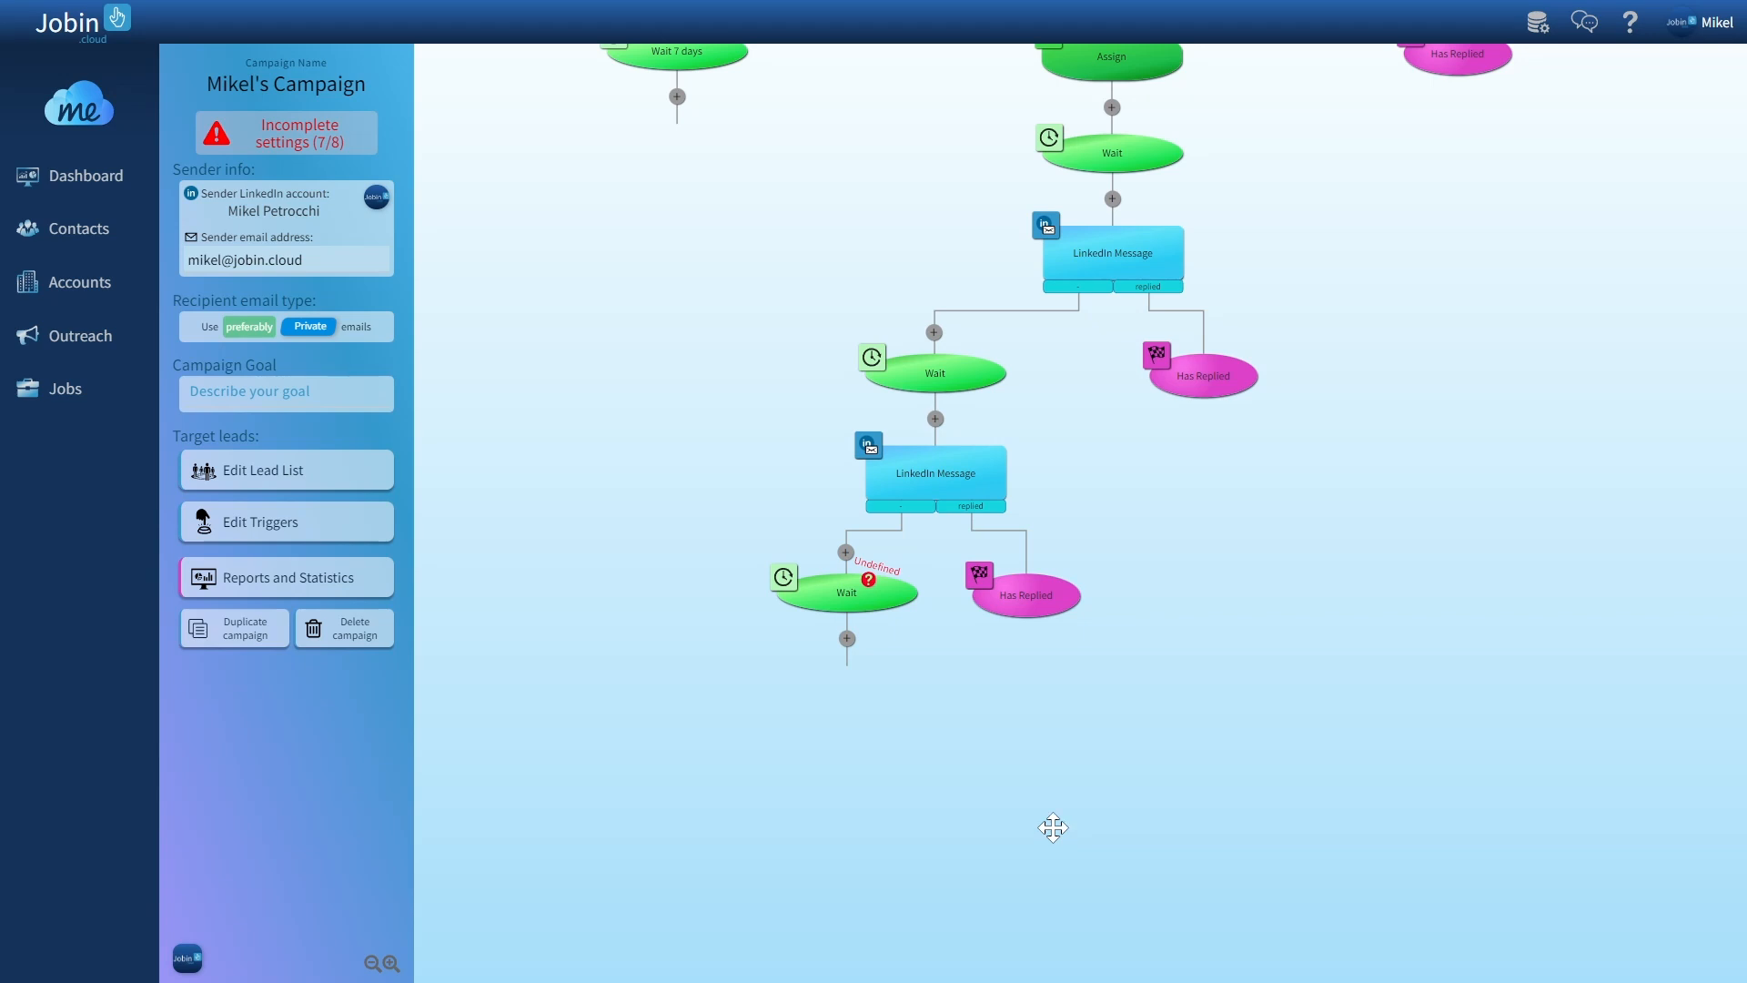
mouse_move(862, 593)
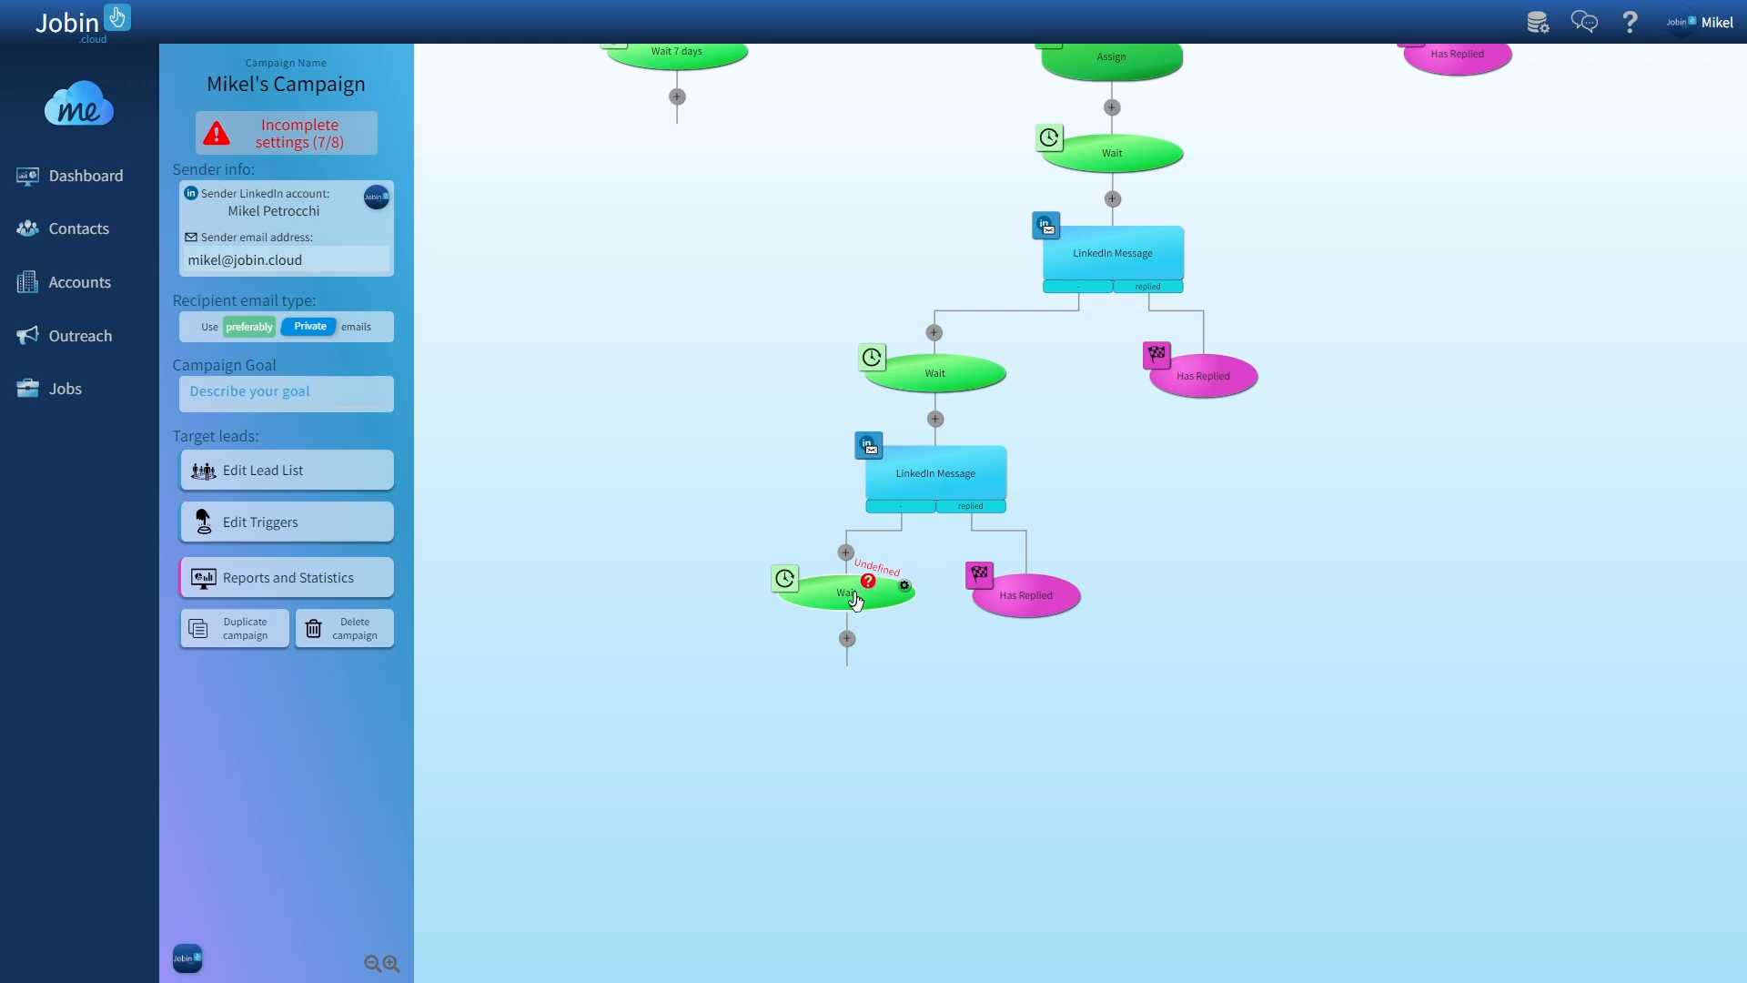
click(853, 593)
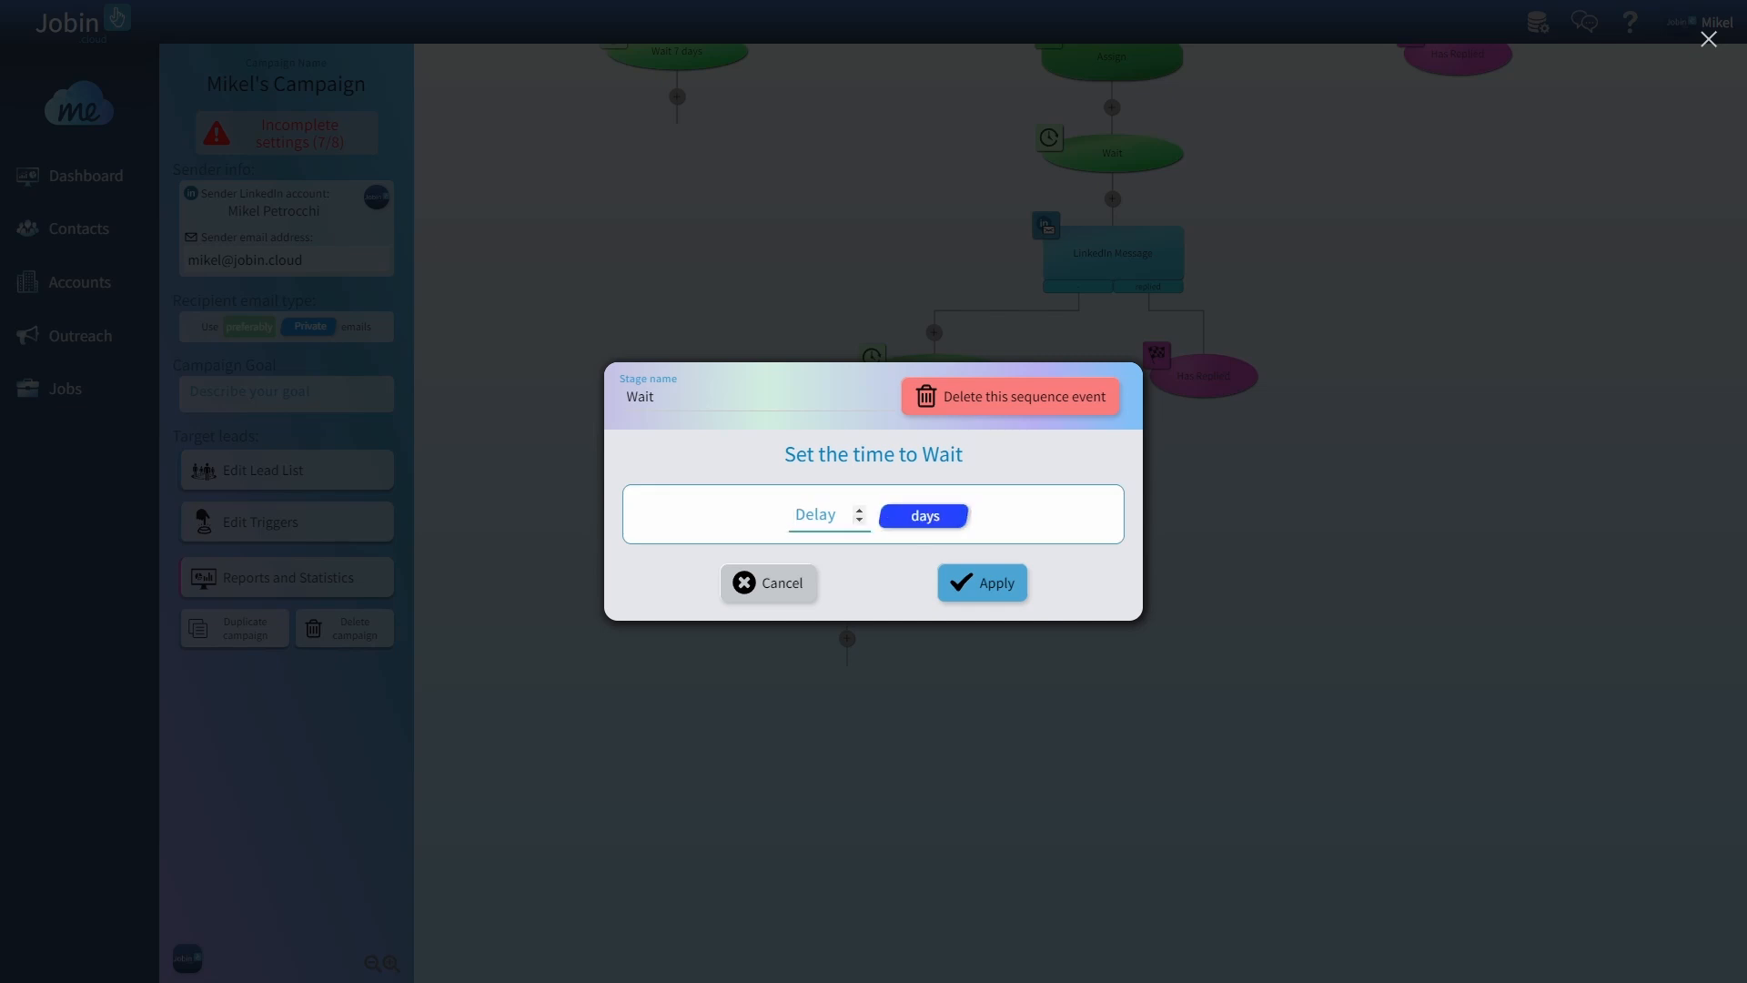
text(1)
click(983, 582)
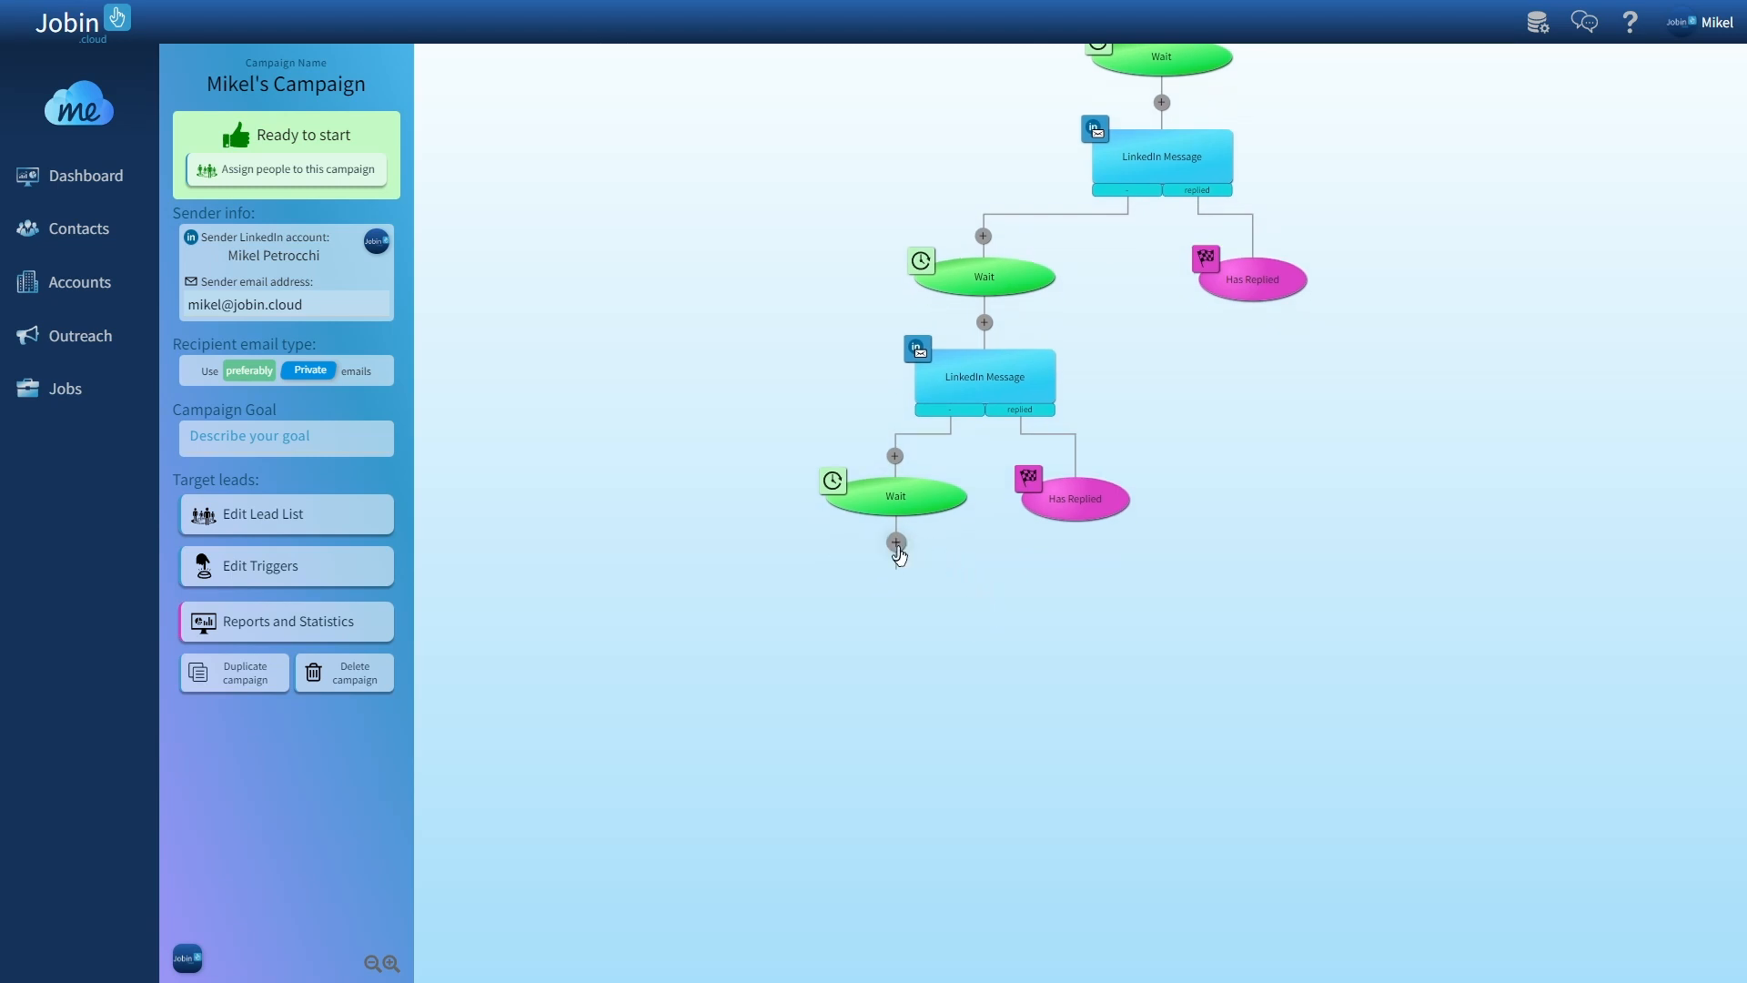
Step: Add an Assign module after the last Wait that moves prospects to Java Developers, stage Unsuccessful Exit, sub-stage Ghosting
click(897, 543)
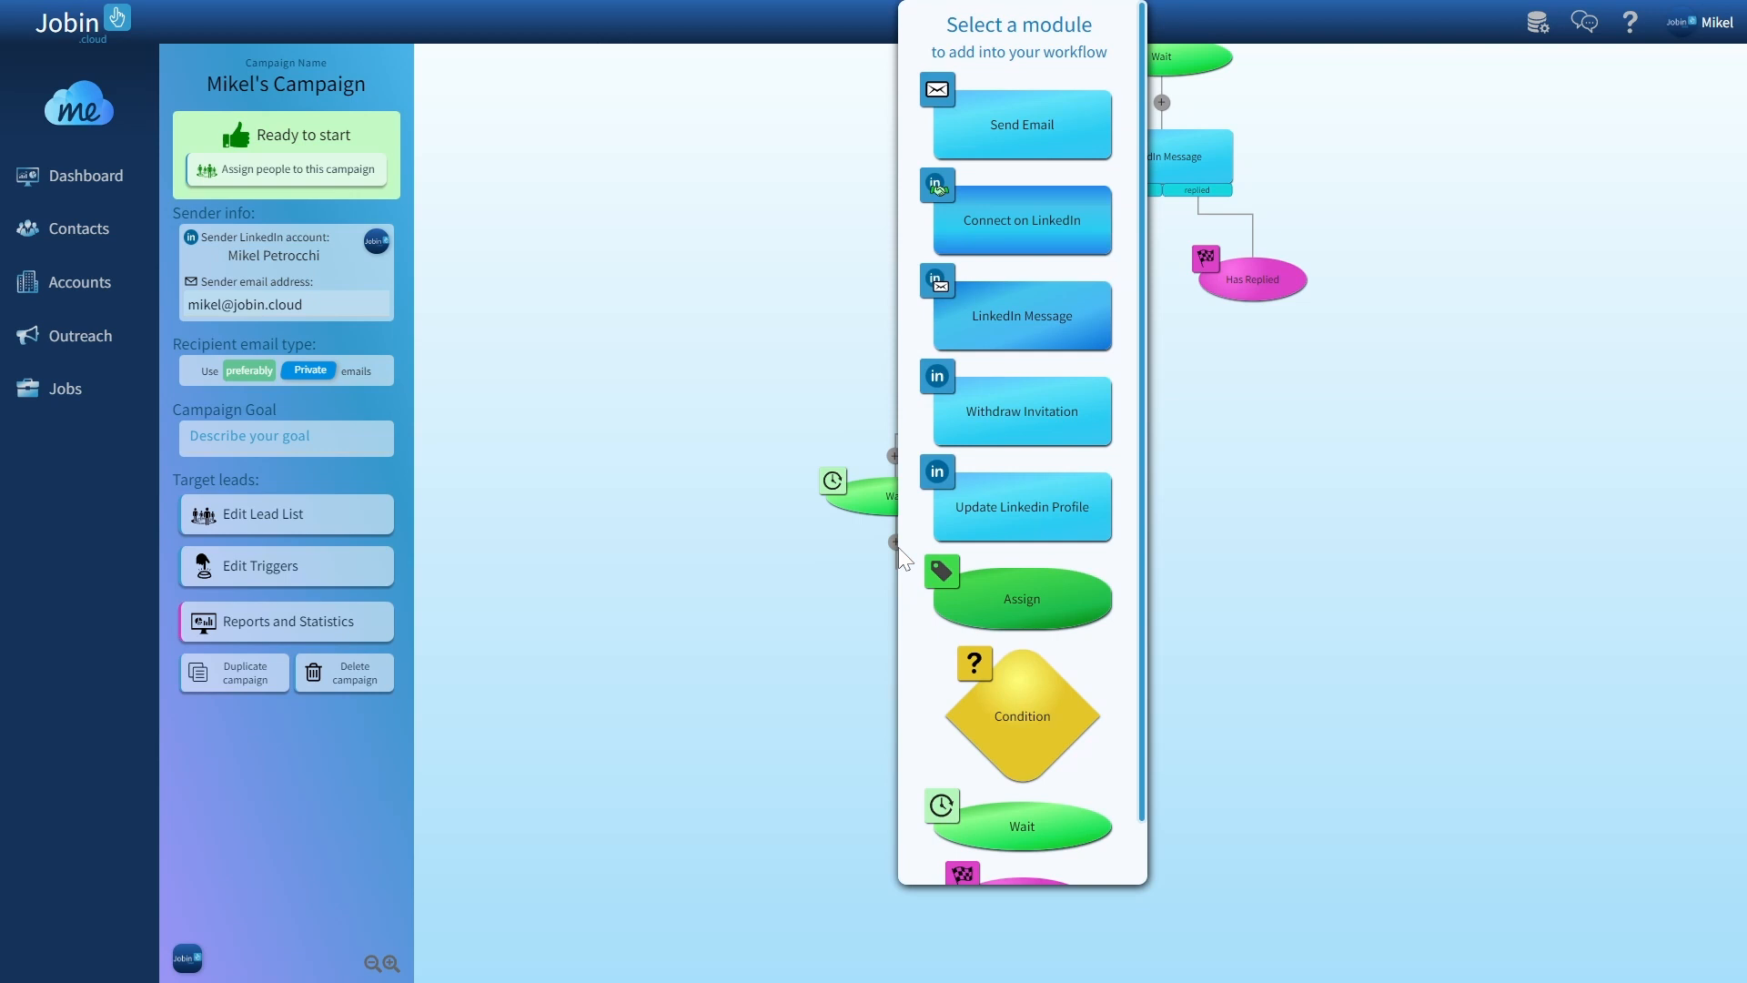
click(1009, 608)
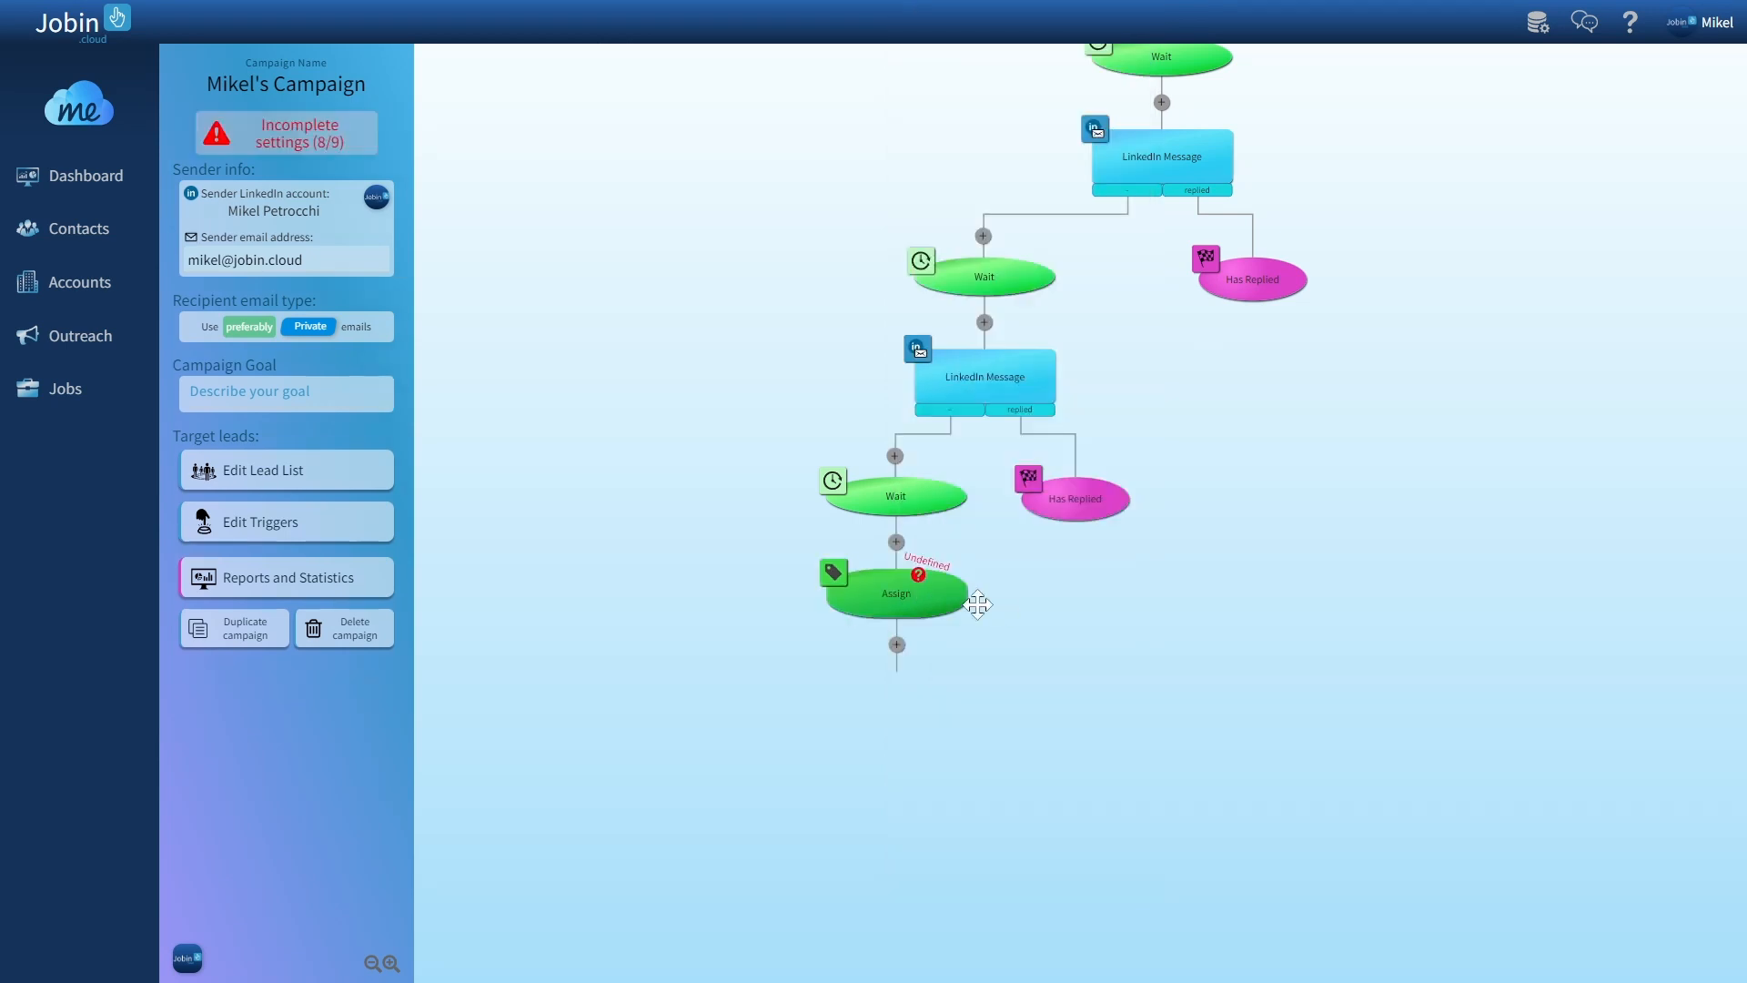
click(906, 610)
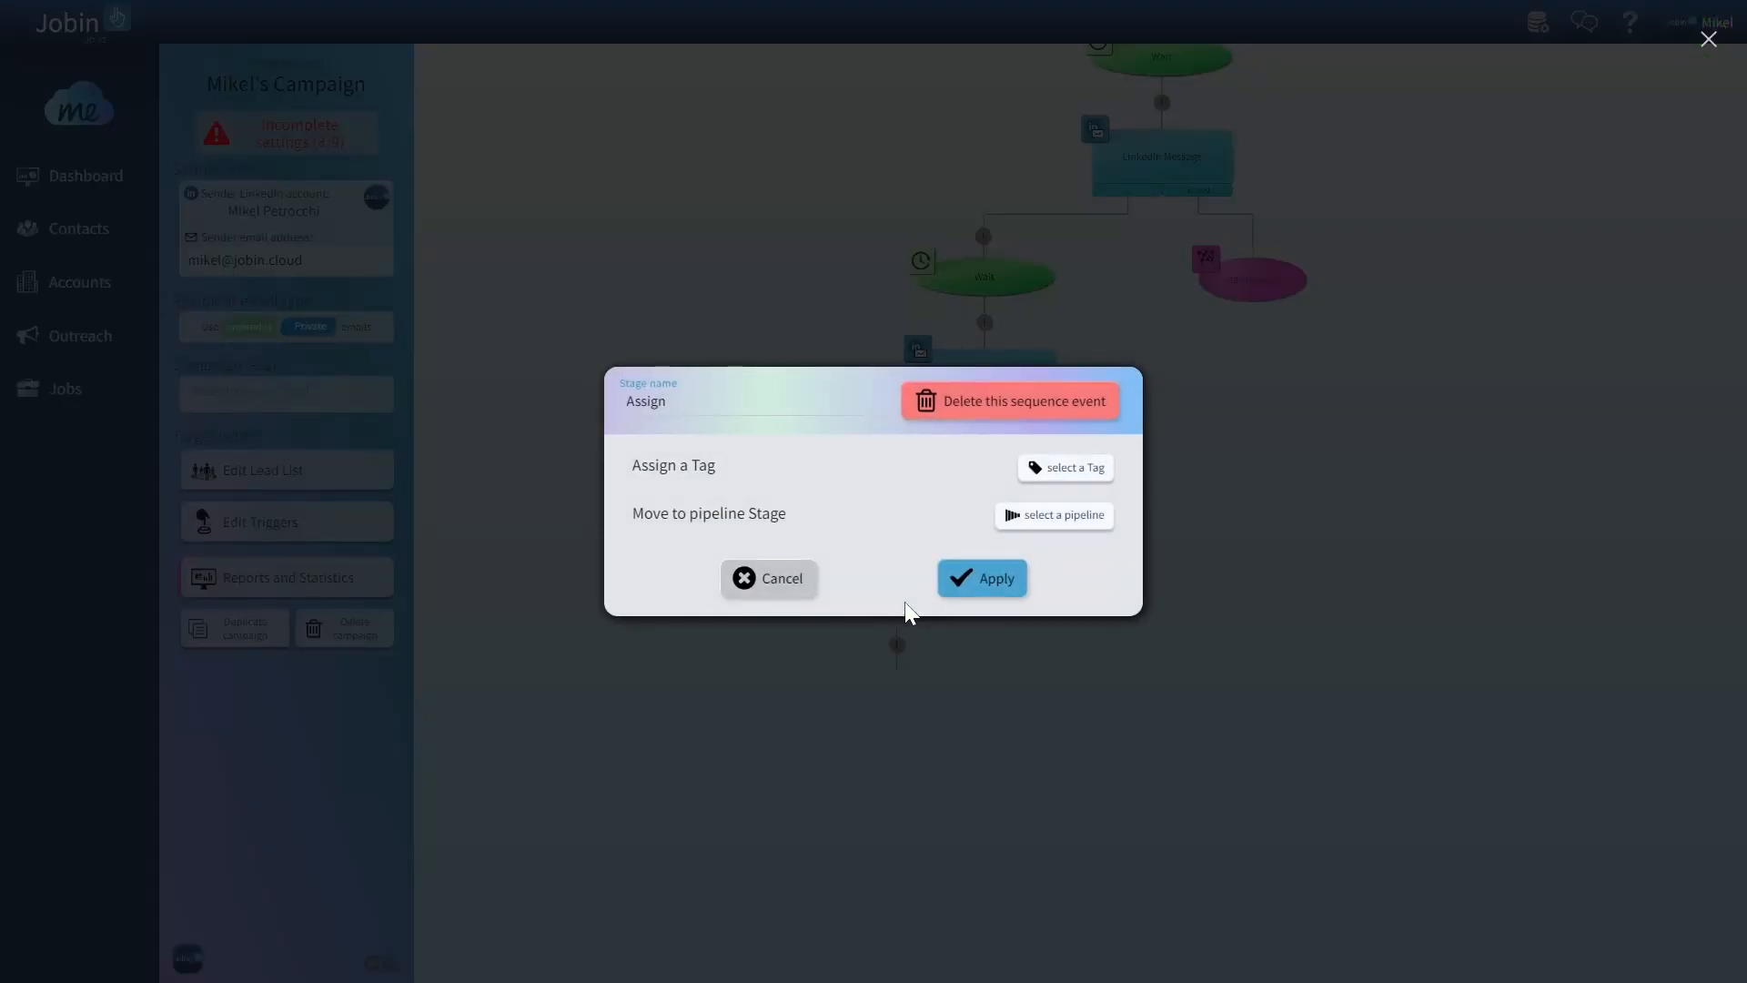
click(1010, 512)
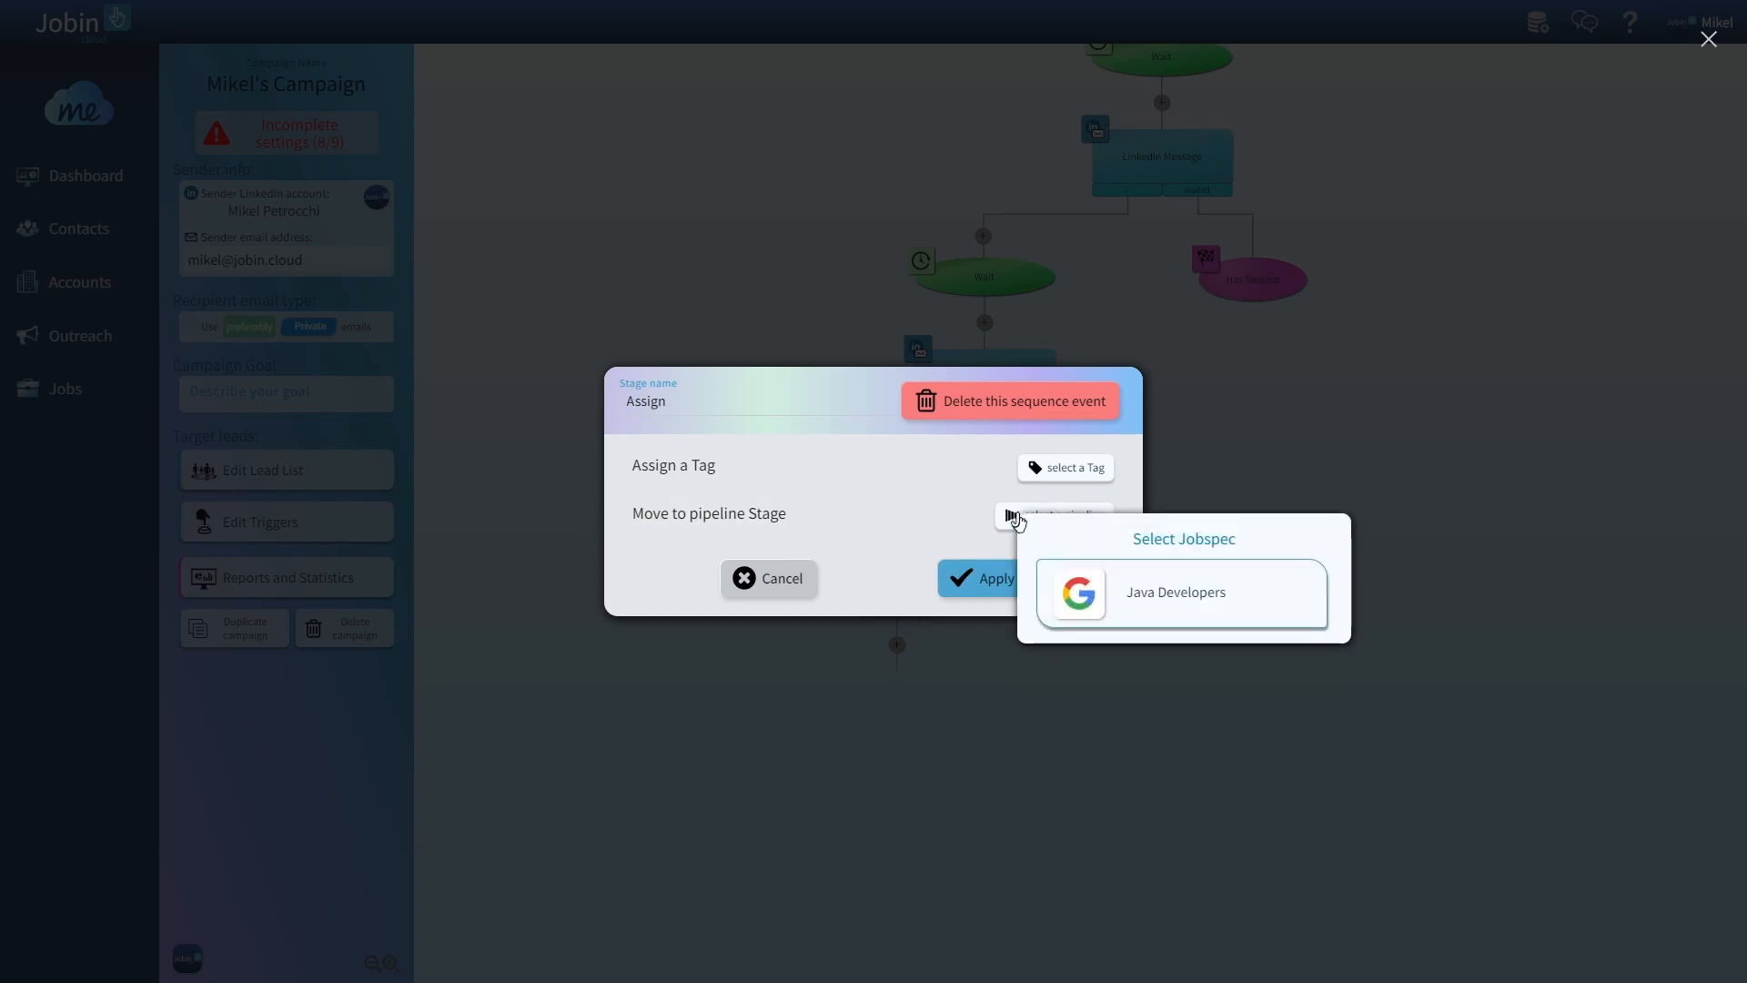
click(1162, 596)
click(990, 541)
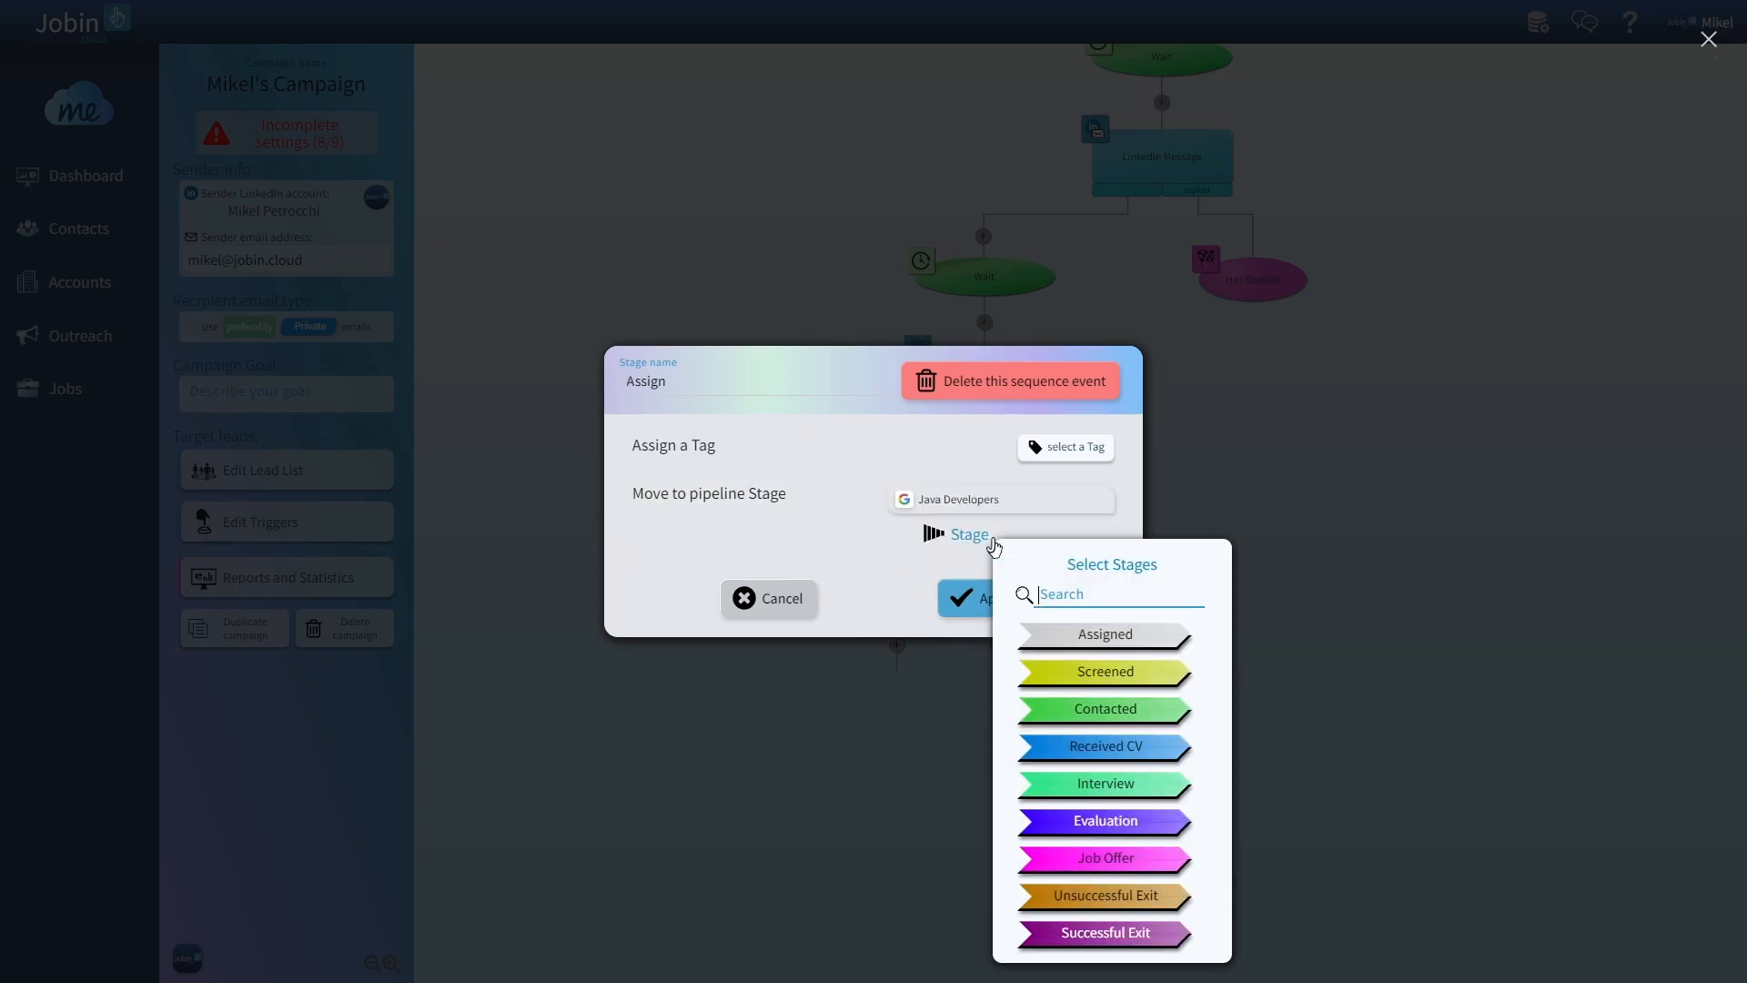
click(1099, 900)
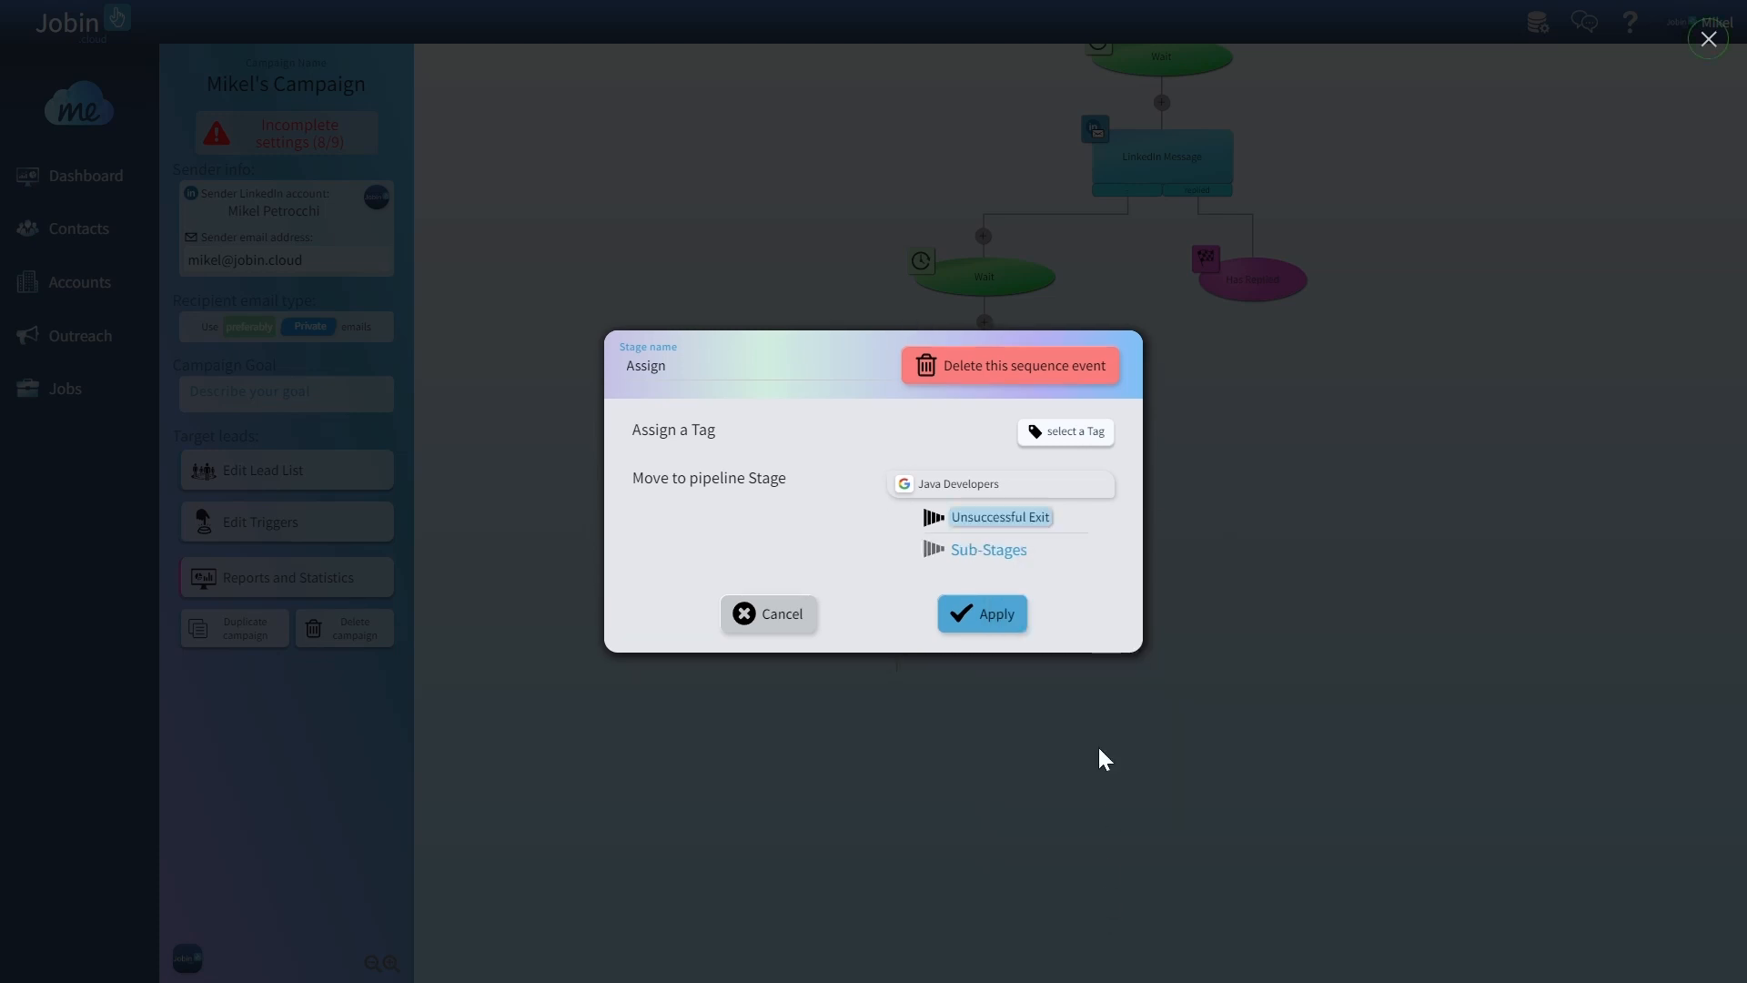
click(978, 560)
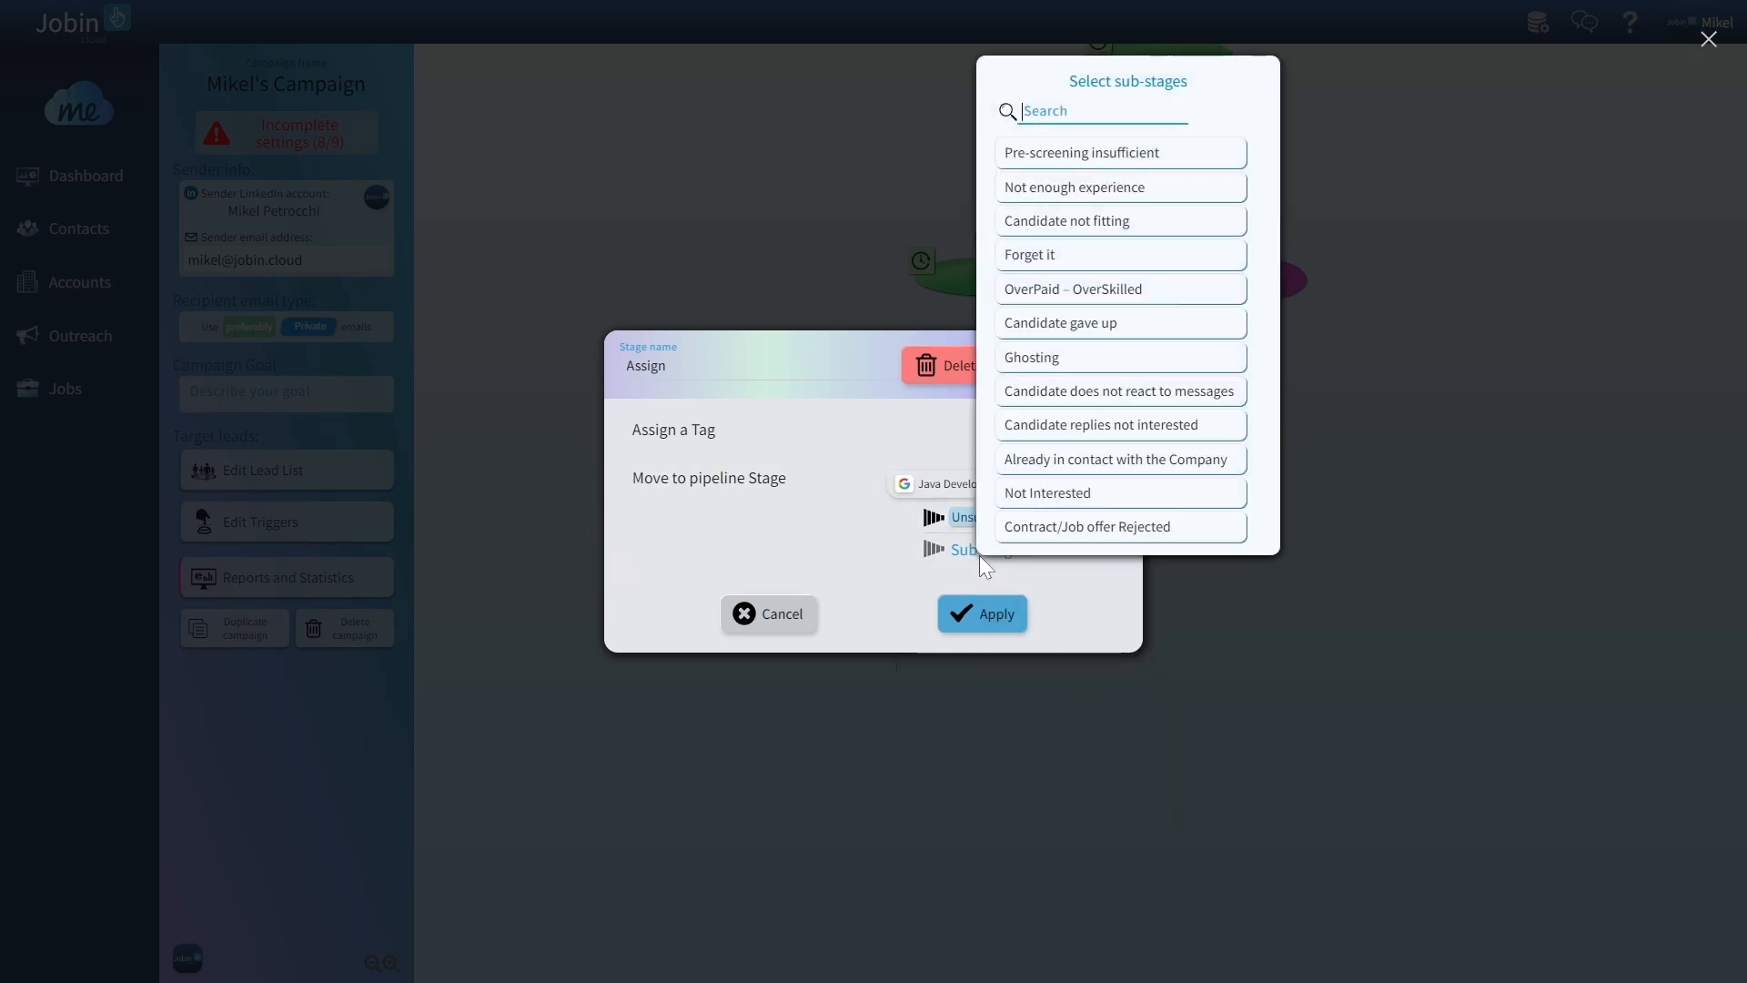
click(1096, 361)
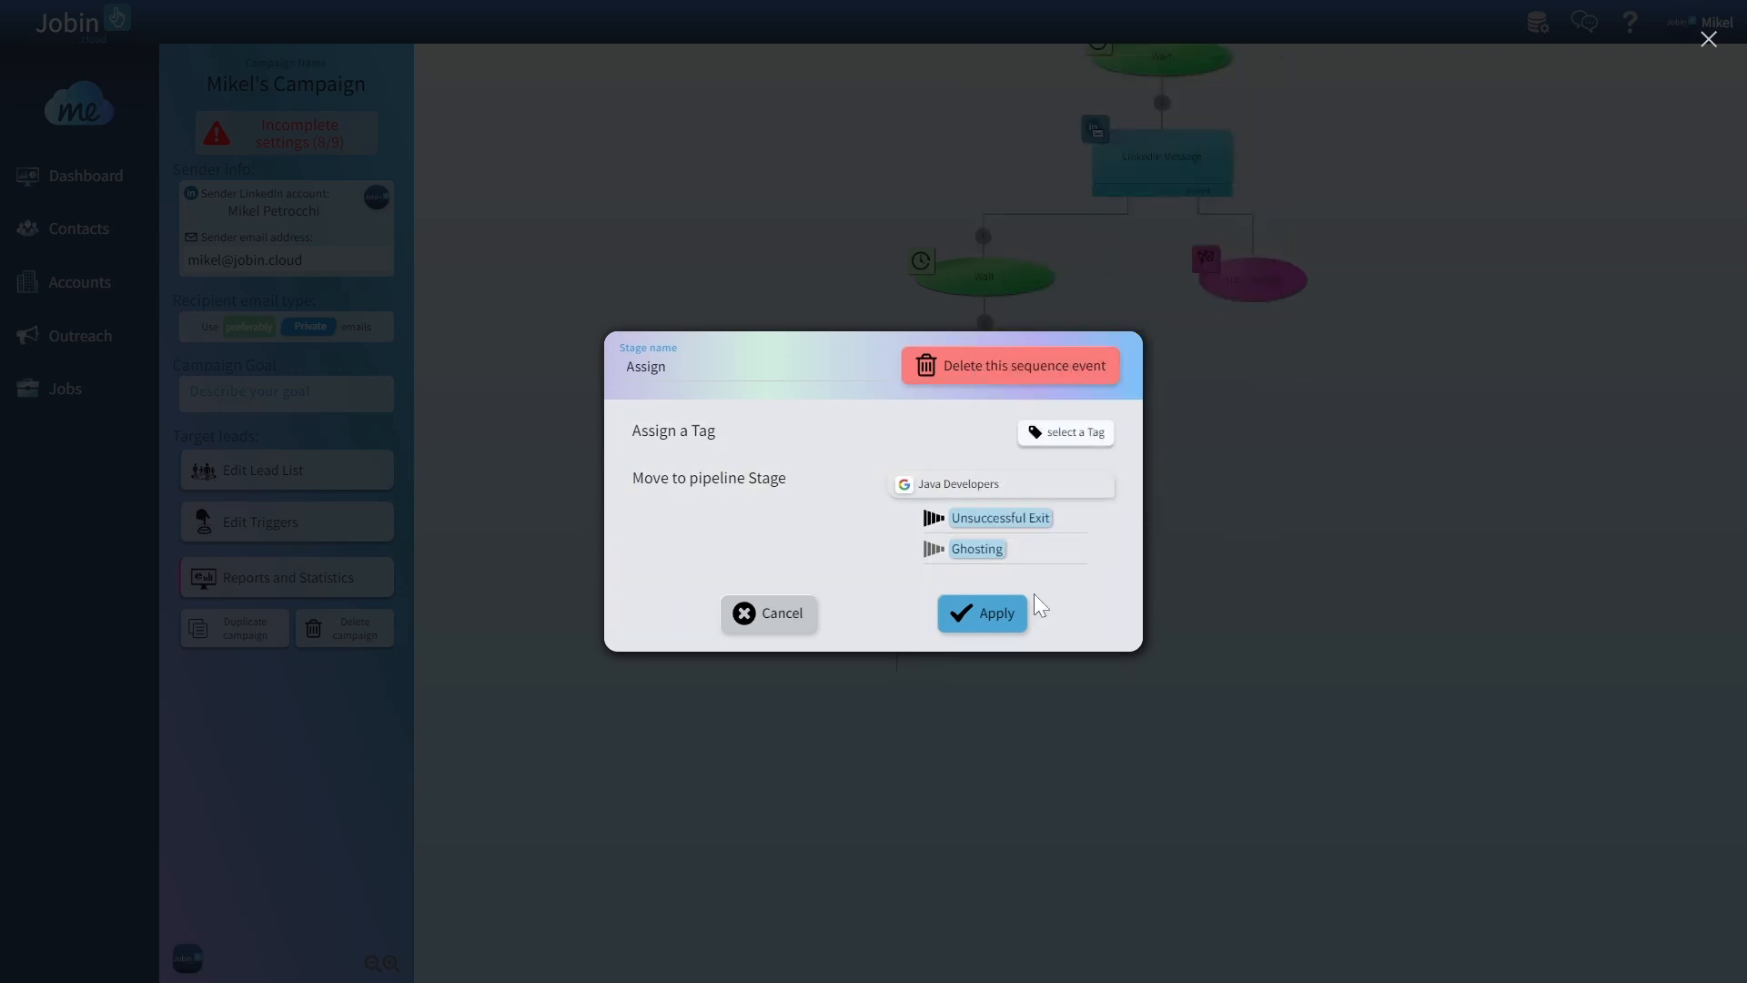
click(995, 612)
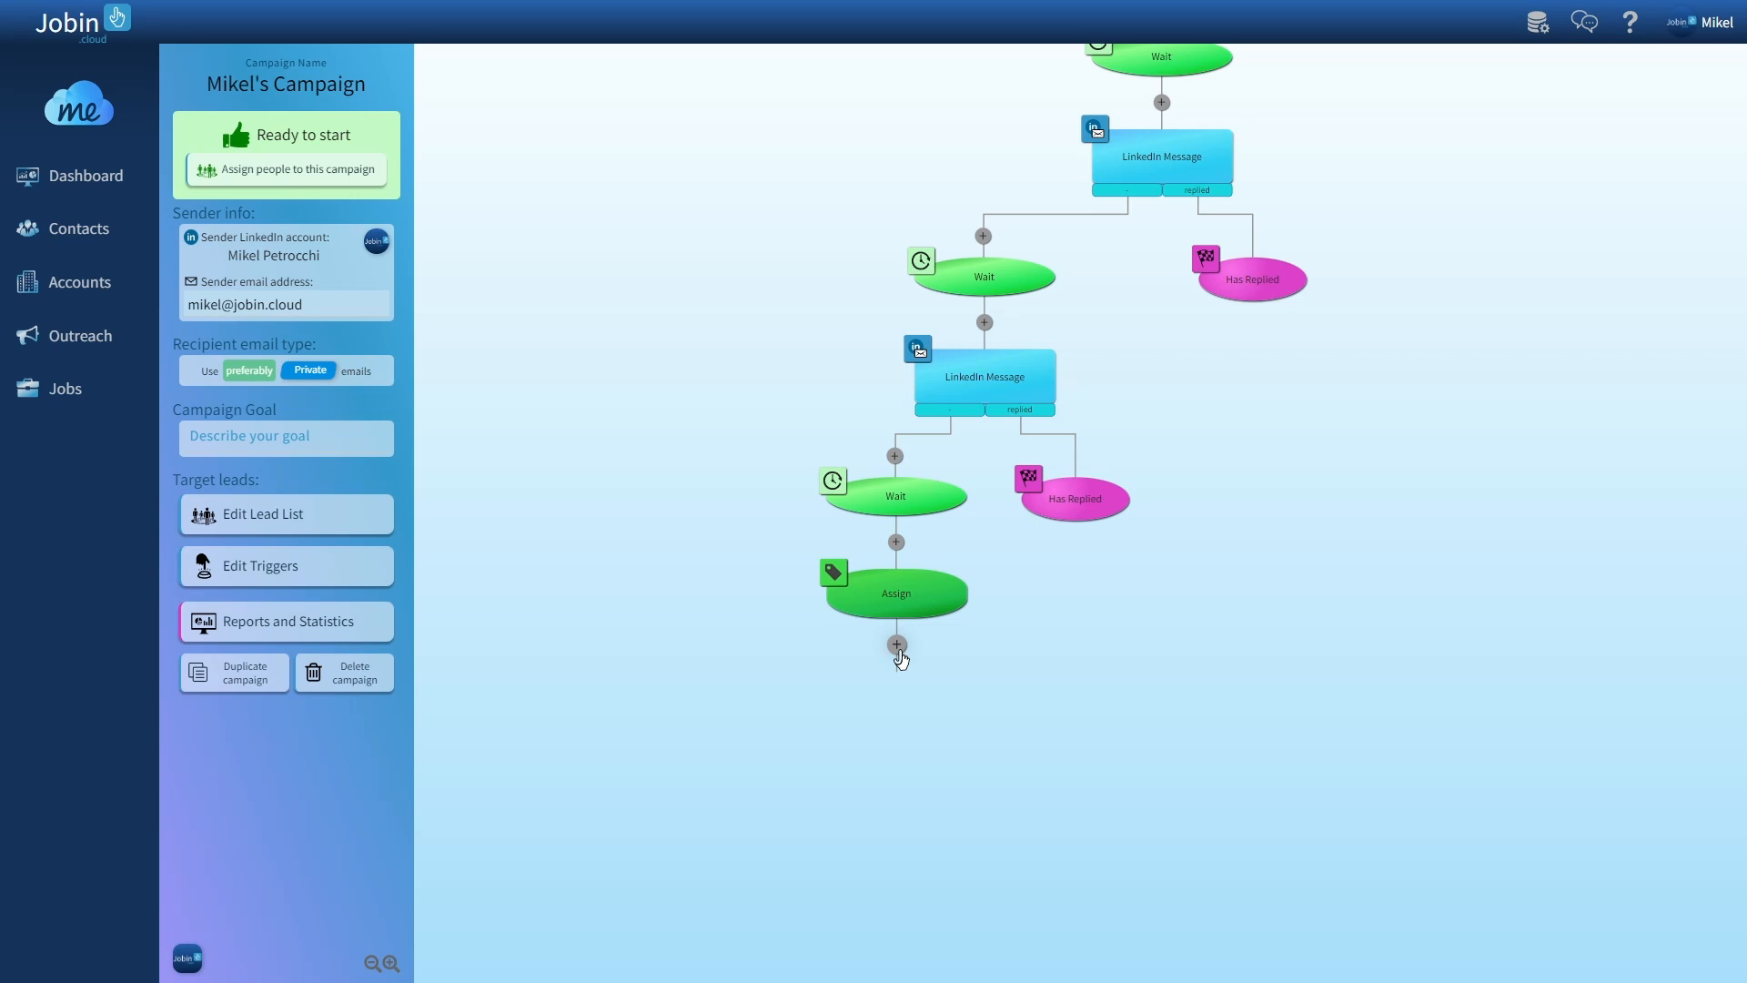
Step: Close the no-reply branch with an End Sequence module after the Unsuccessful Exit Assign stage
click(897, 644)
scroll(1001, 728, down, 1)
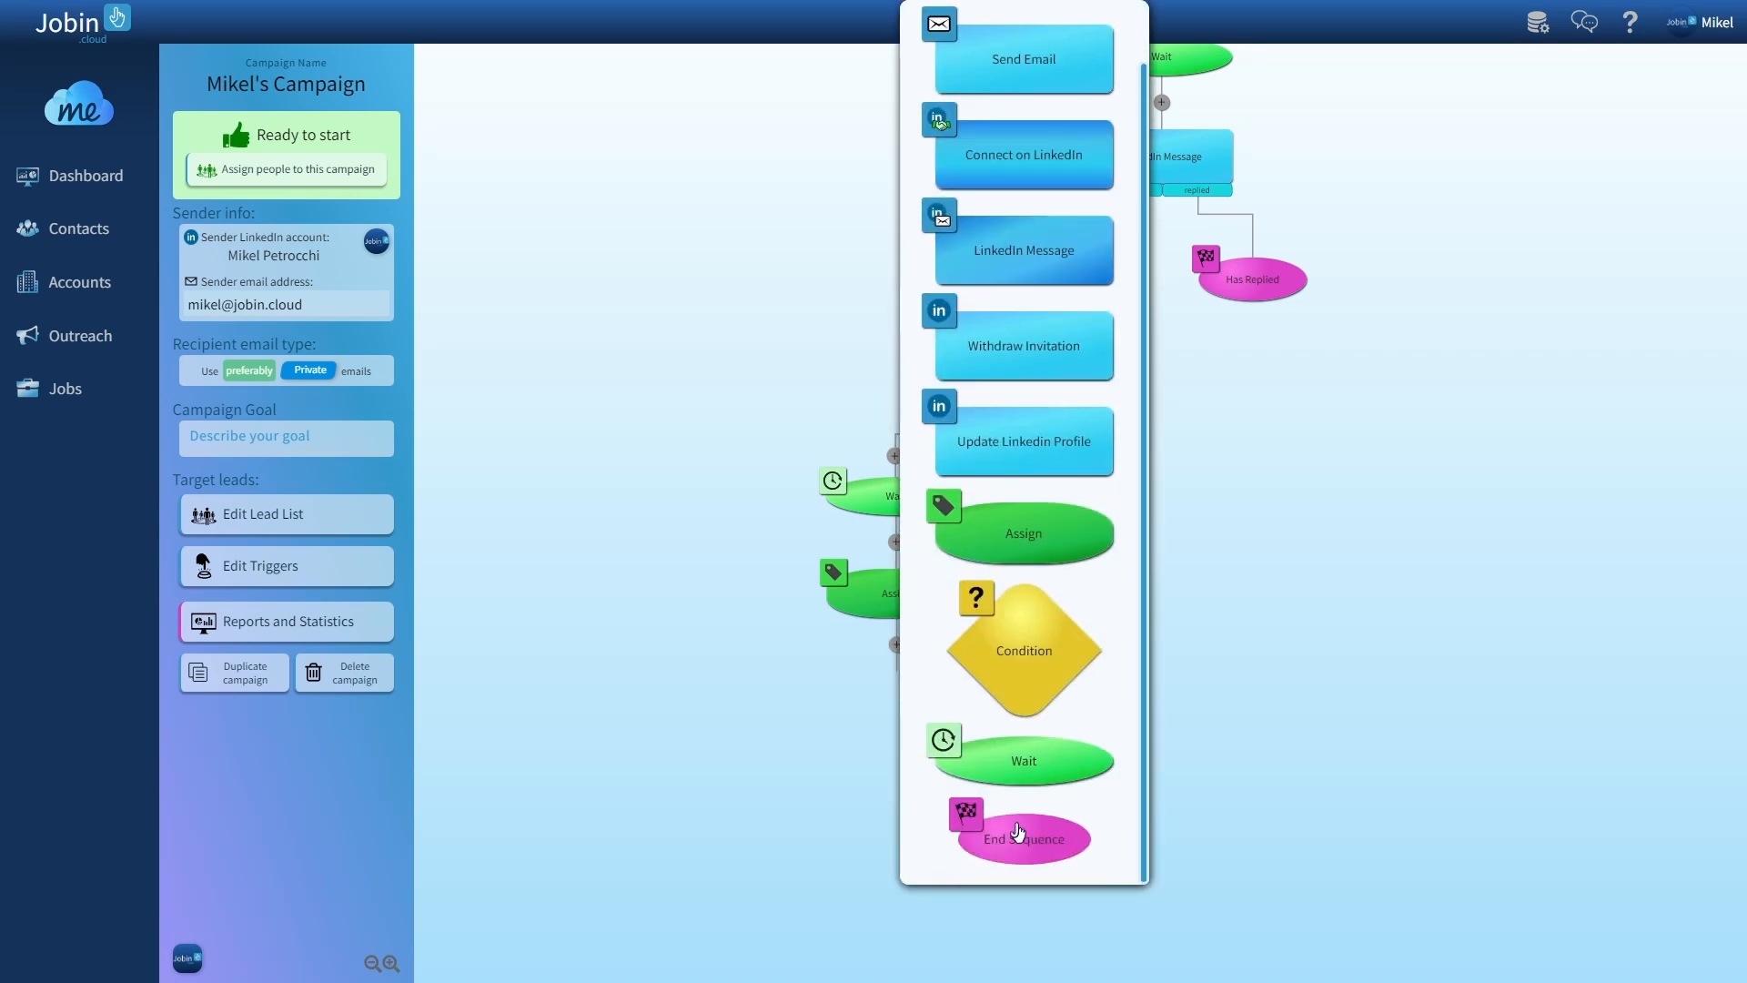
click(1017, 833)
Step: Add a Send Email module below the Wait 7 days stage in the branch for connections not accepted
drag(1148, 312, 1119, 865)
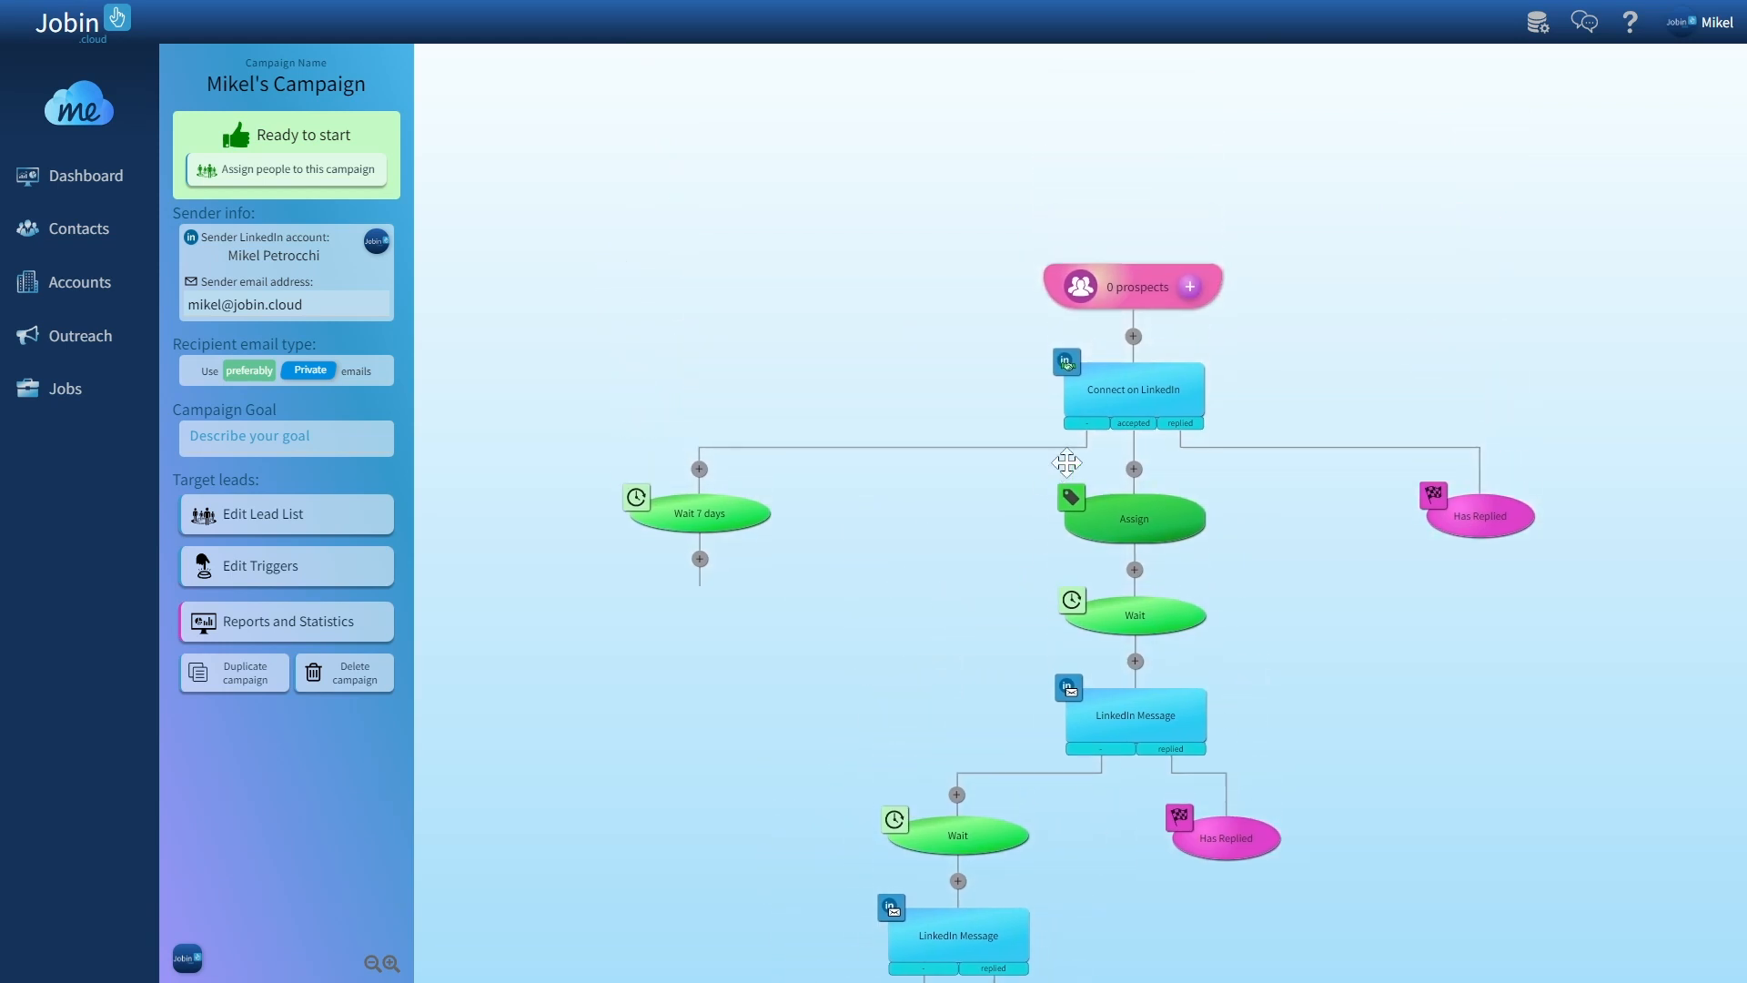
drag(937, 560, 1065, 519)
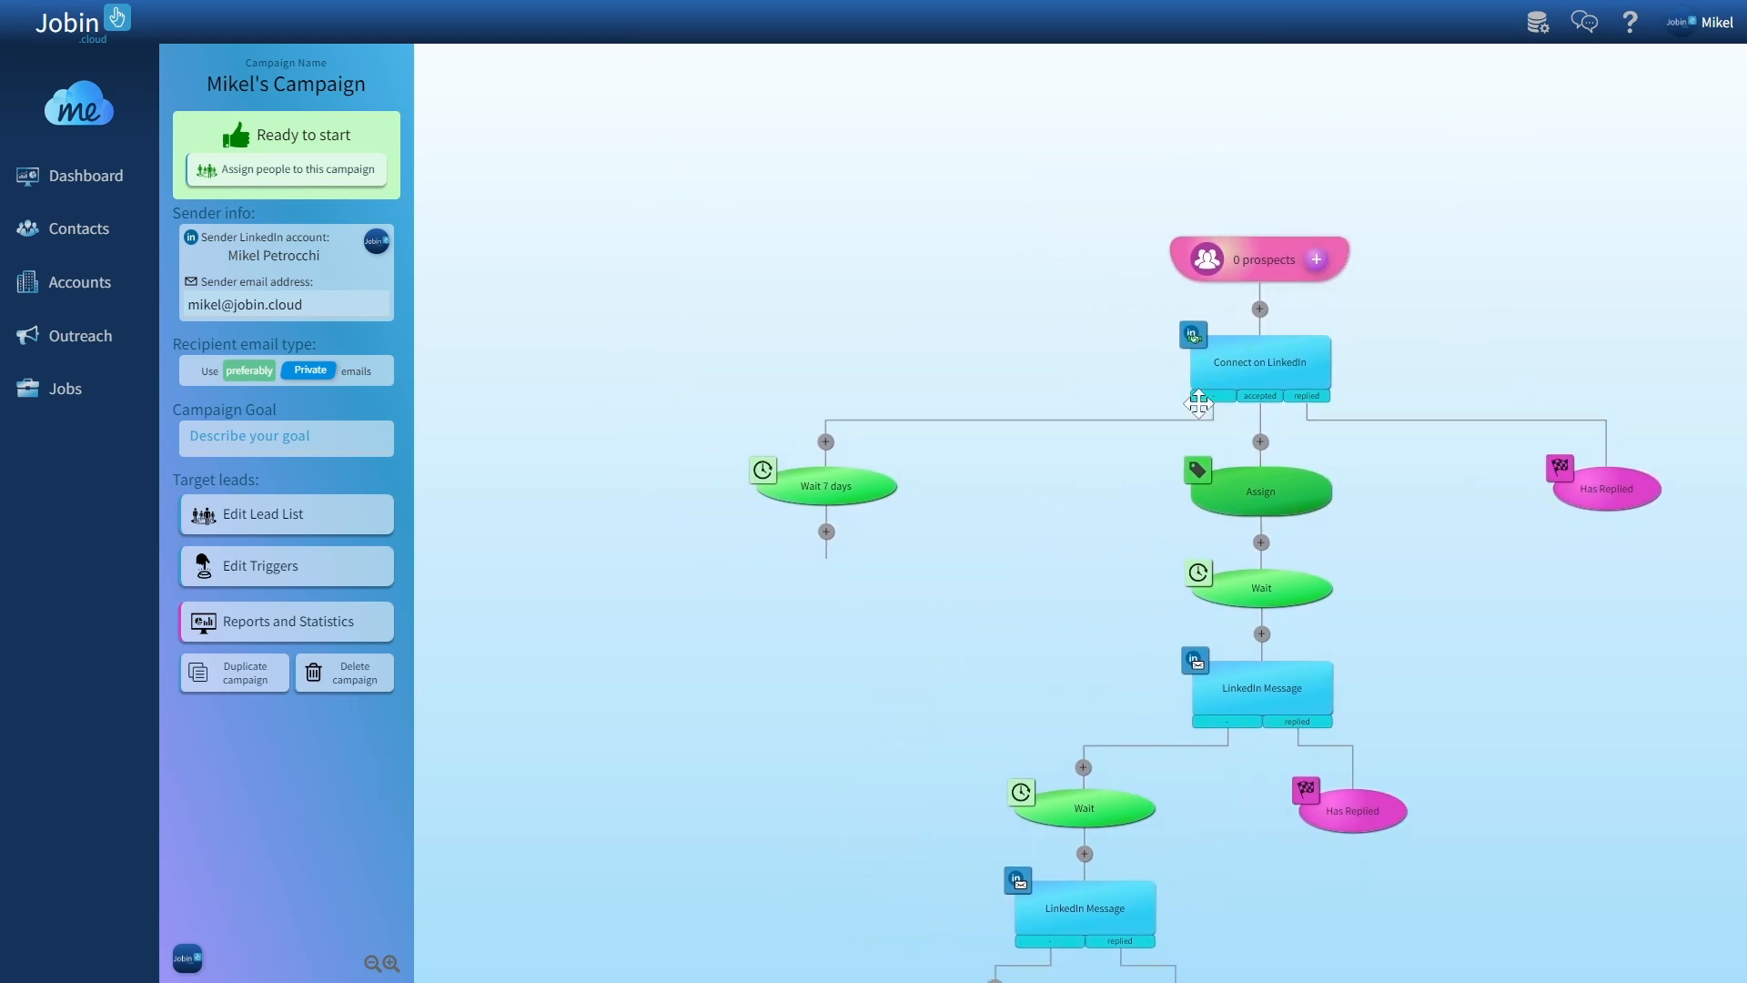
drag(955, 597, 1067, 493)
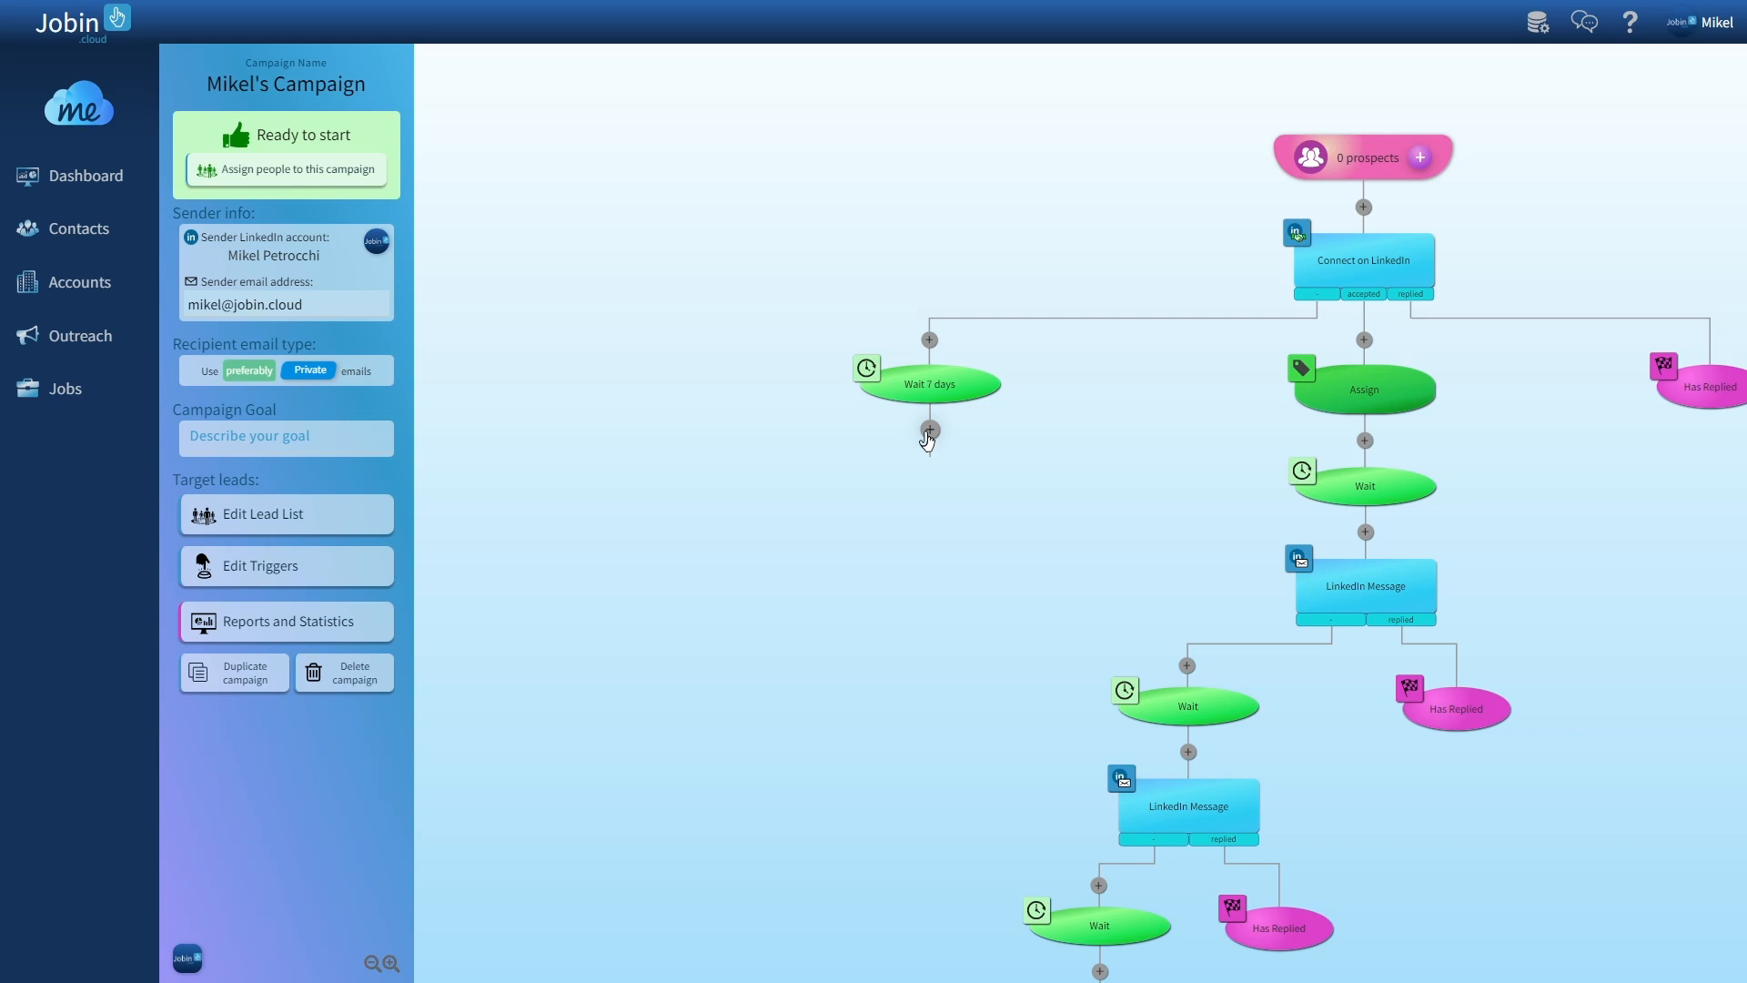
click(929, 431)
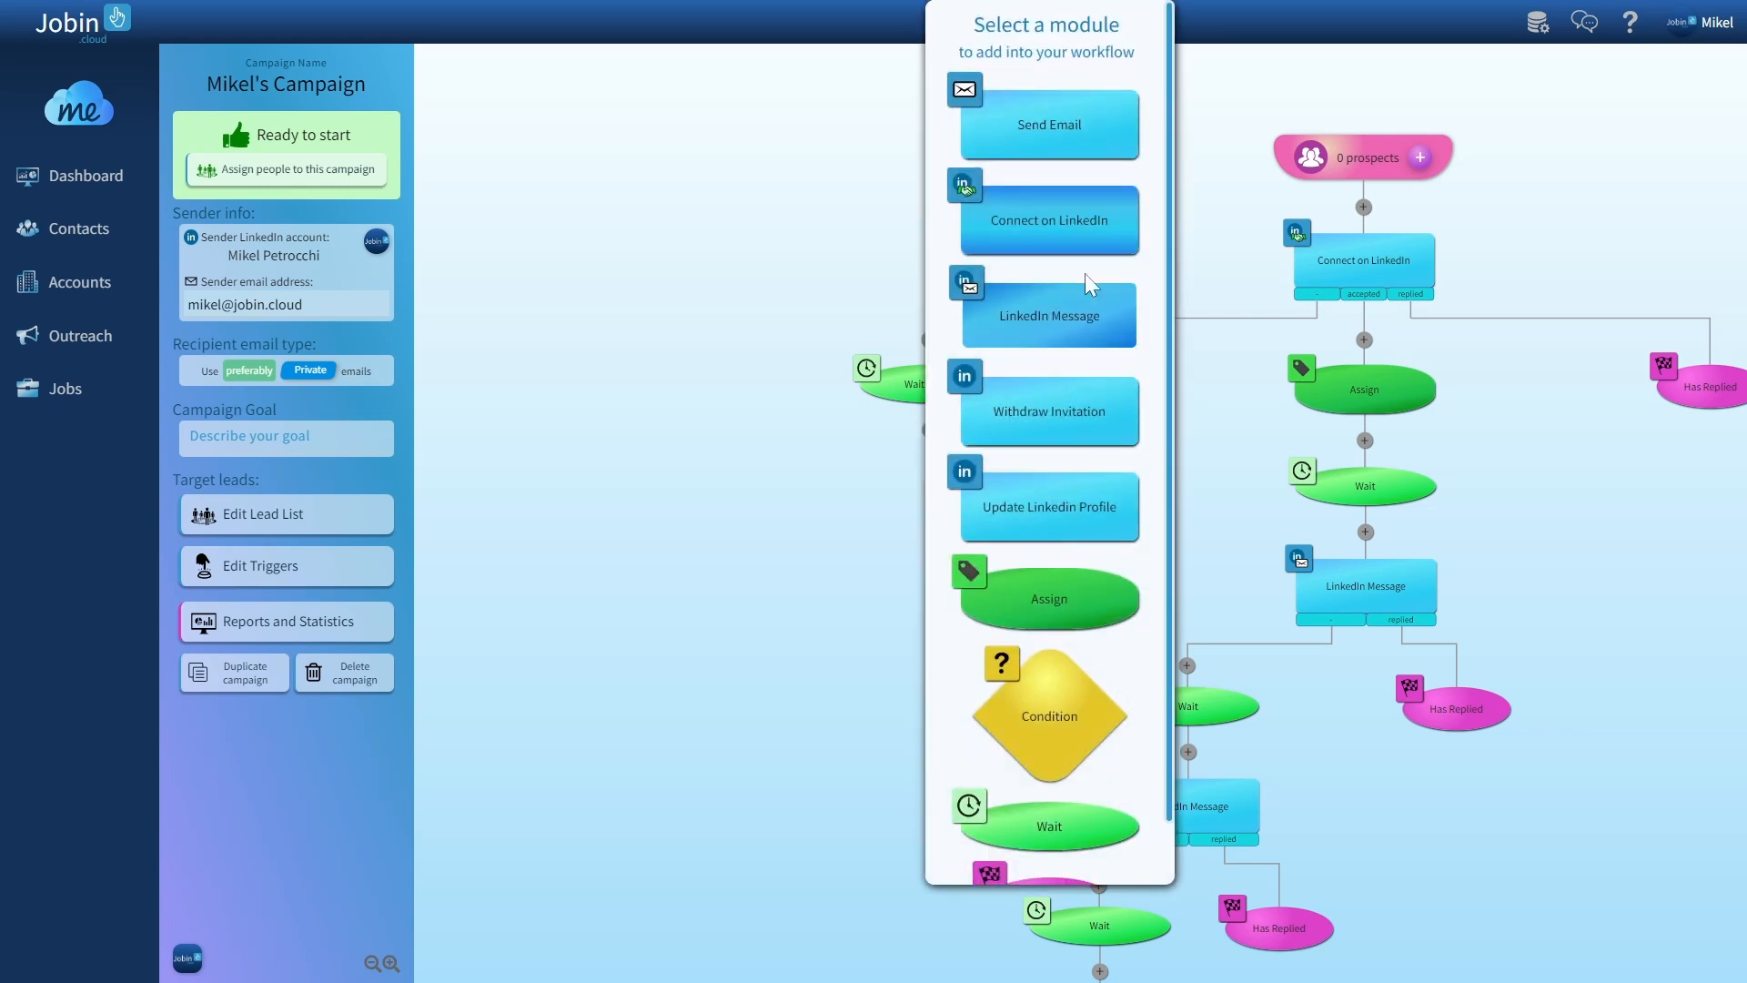
click(1074, 139)
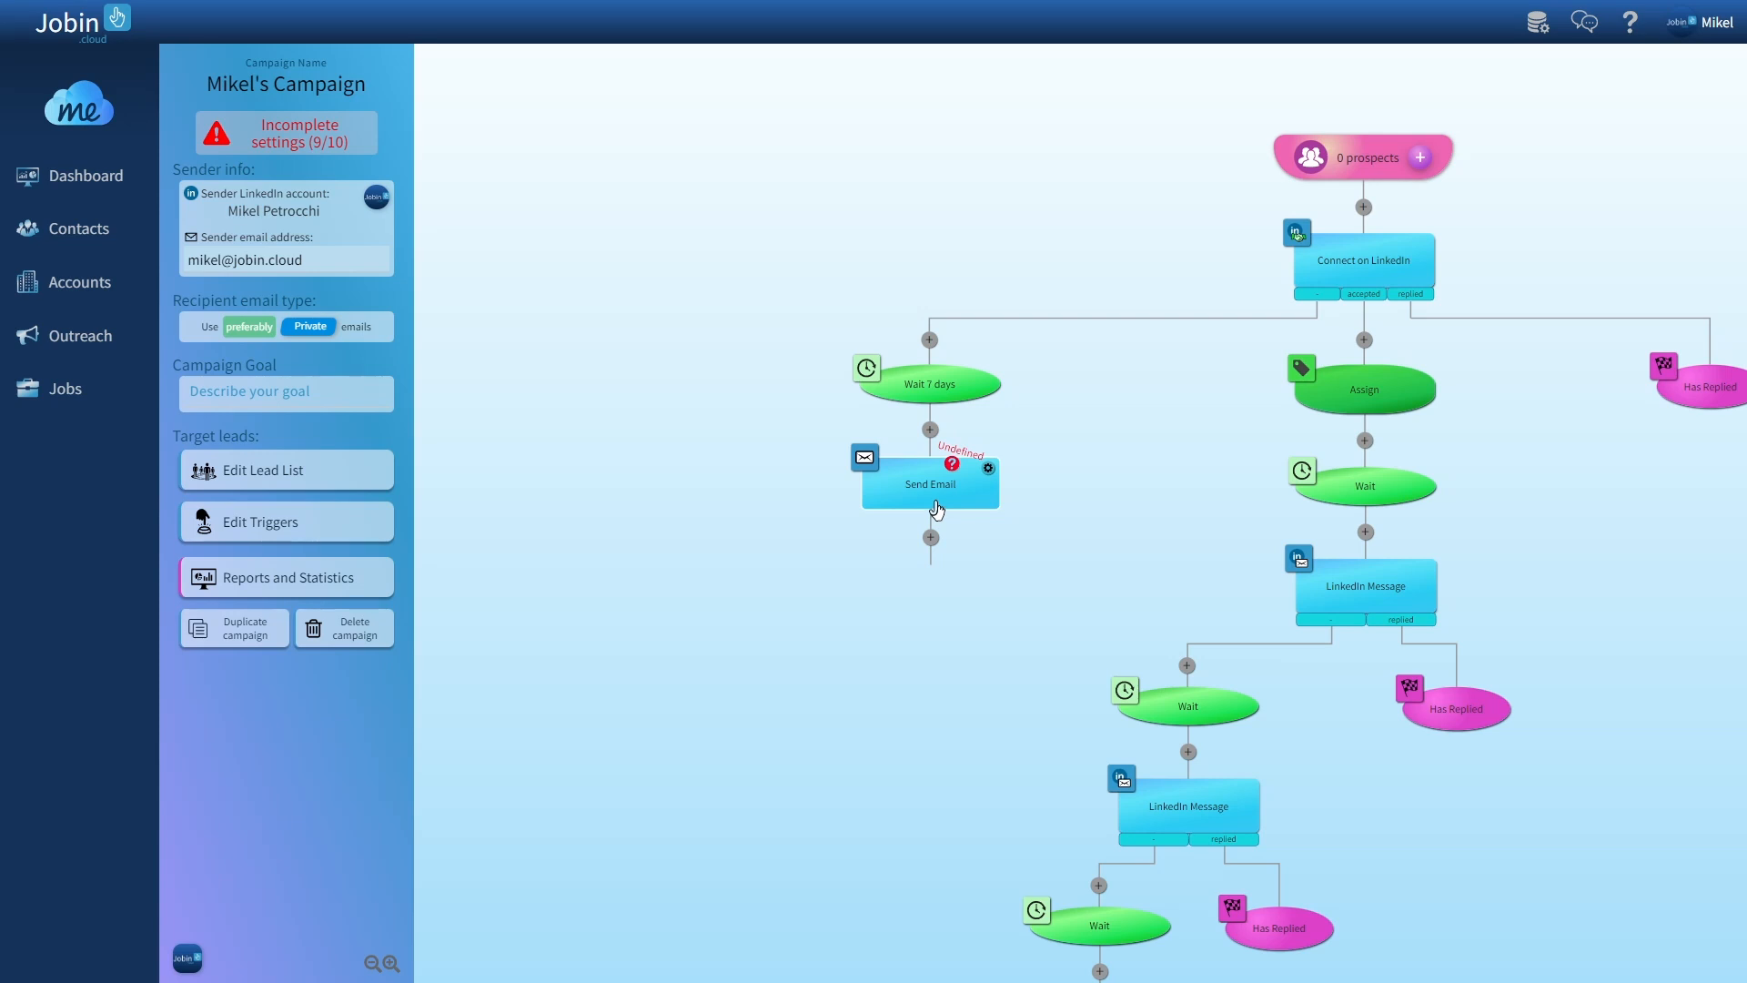
drag(947, 592, 1022, 537)
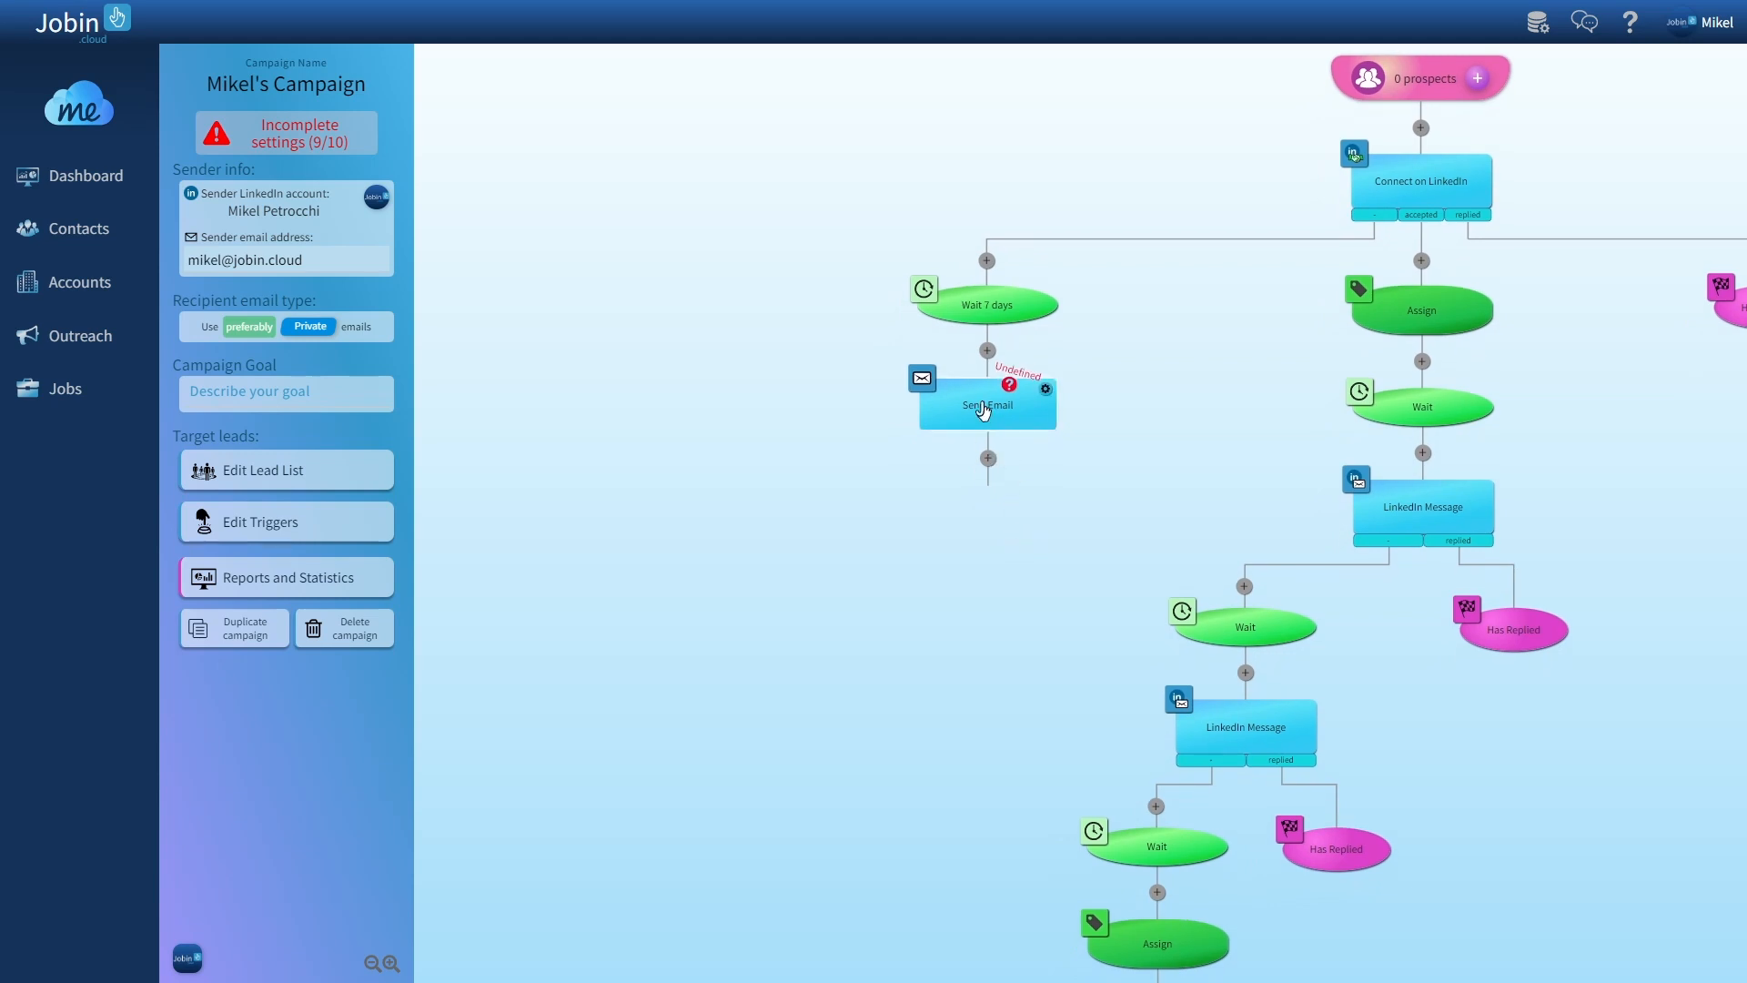
scroll(982, 411, up, 1)
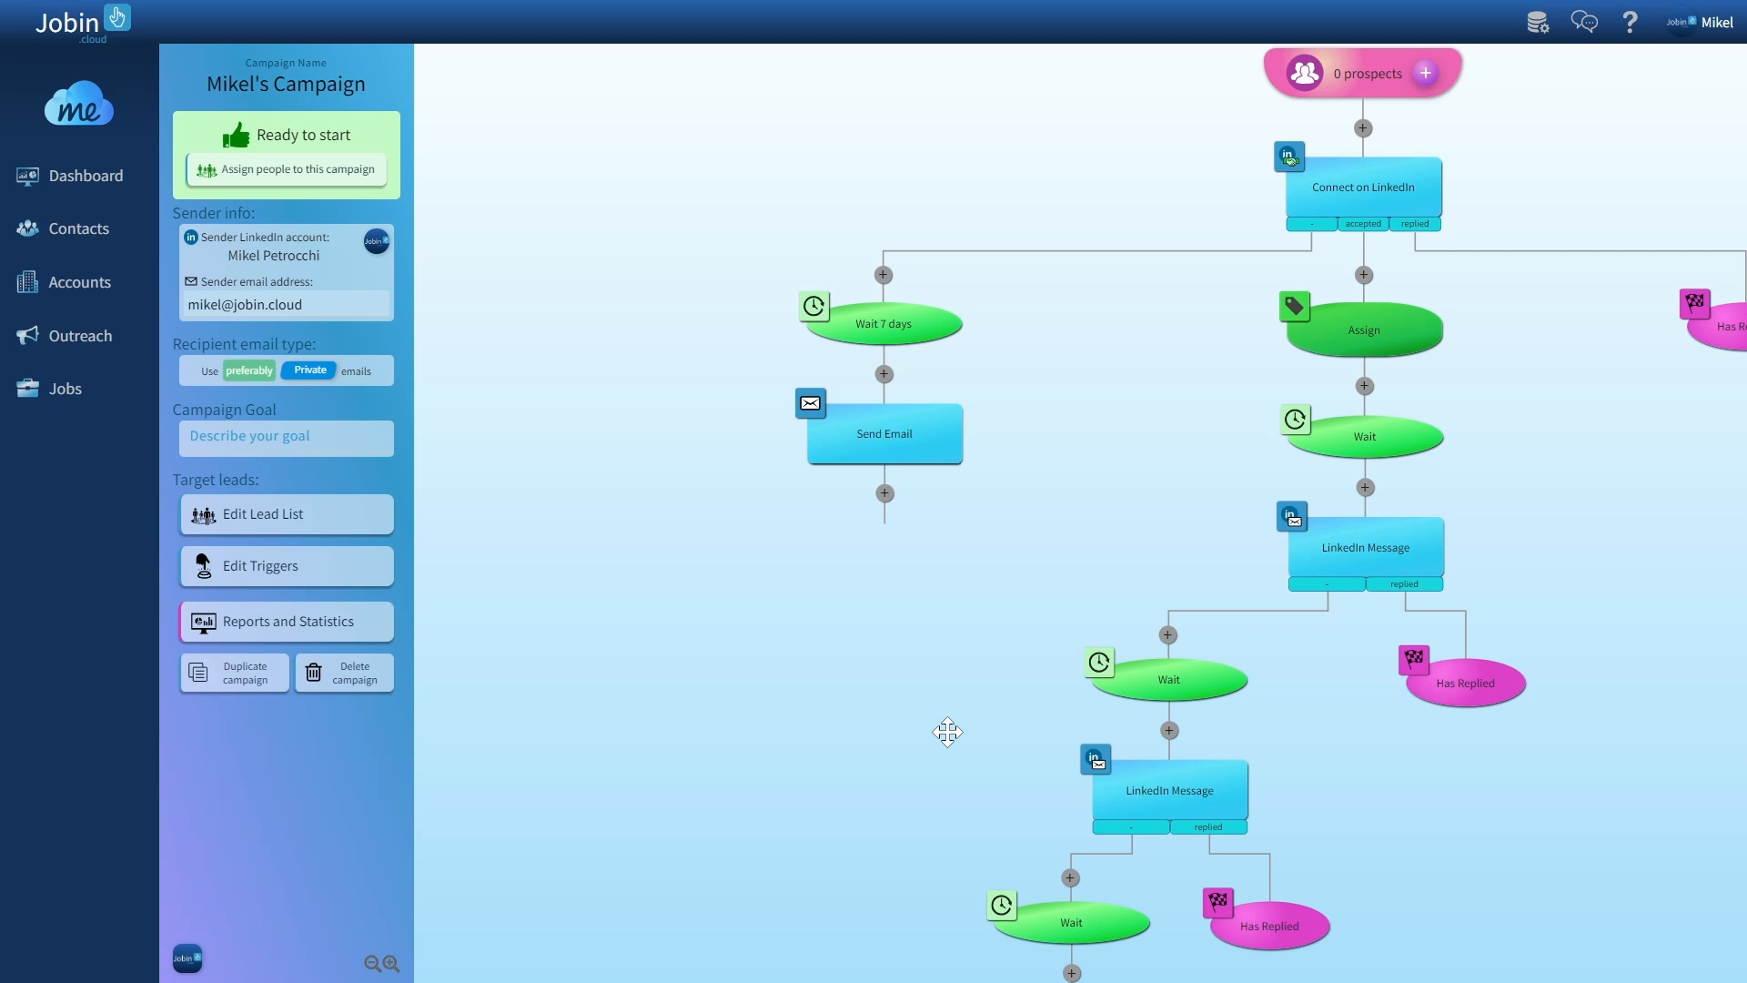
Step: Add a Wait stage of 15 days below the Send Email stage, followed by a Withdraw Invitation module
click(883, 496)
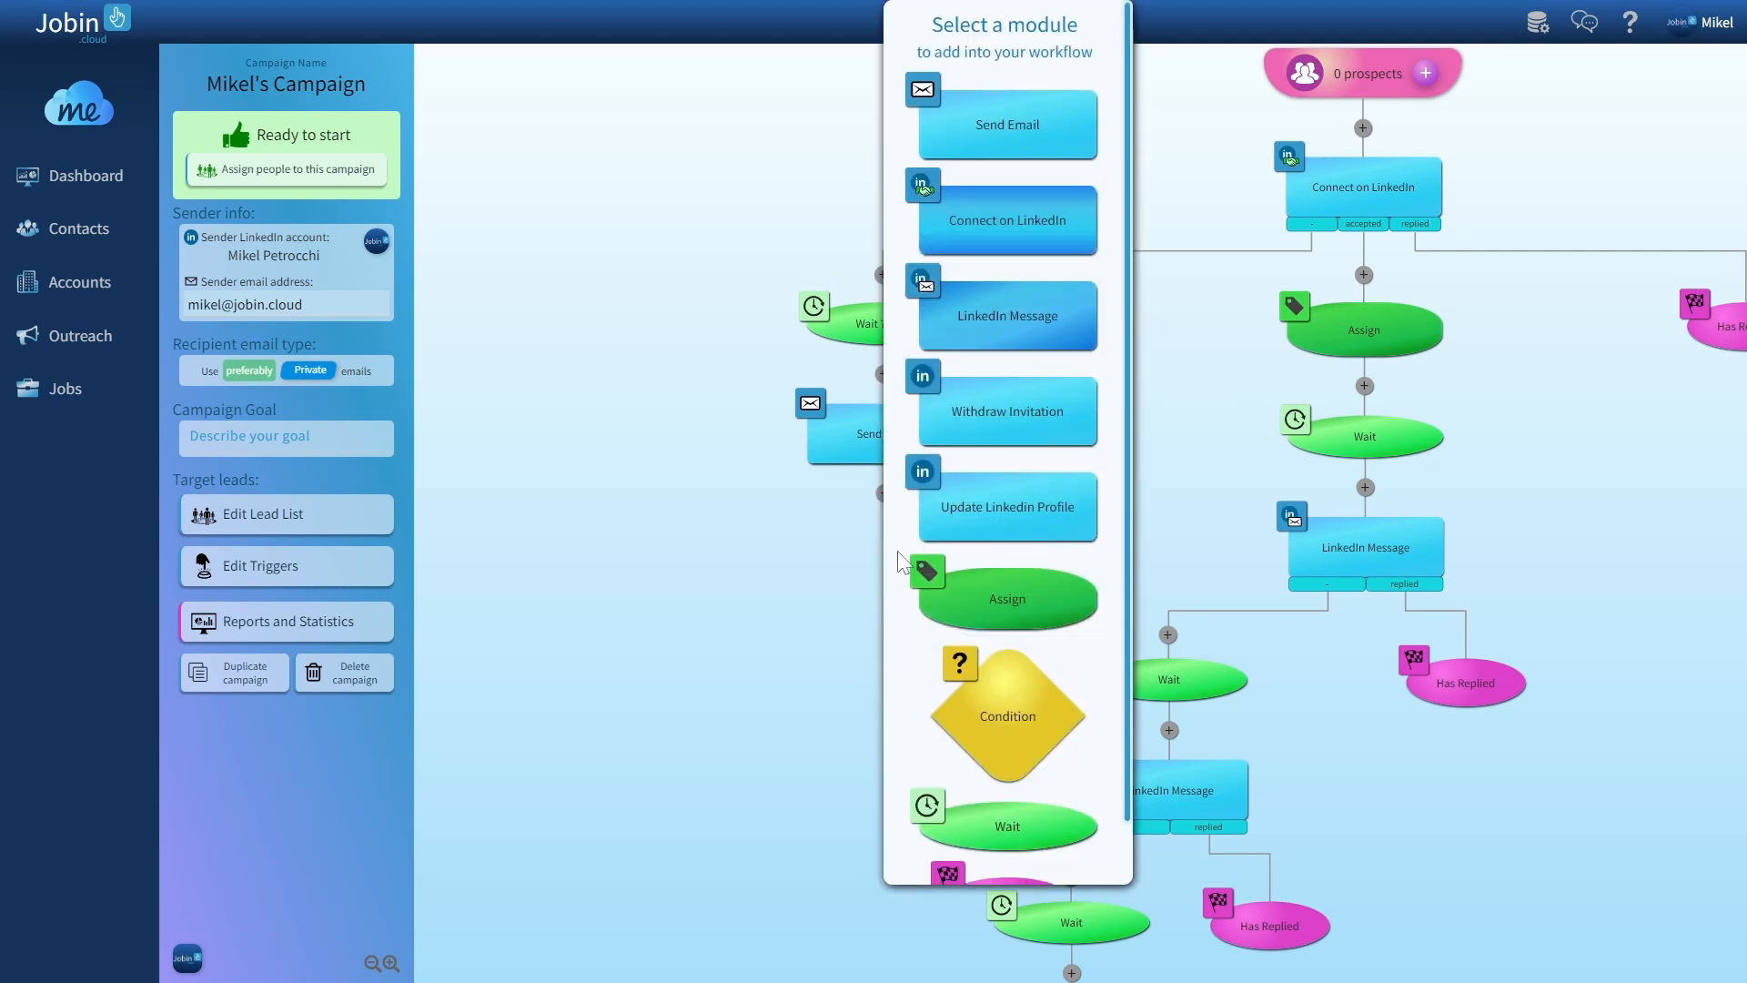
click(997, 824)
text(15)
click(951, 579)
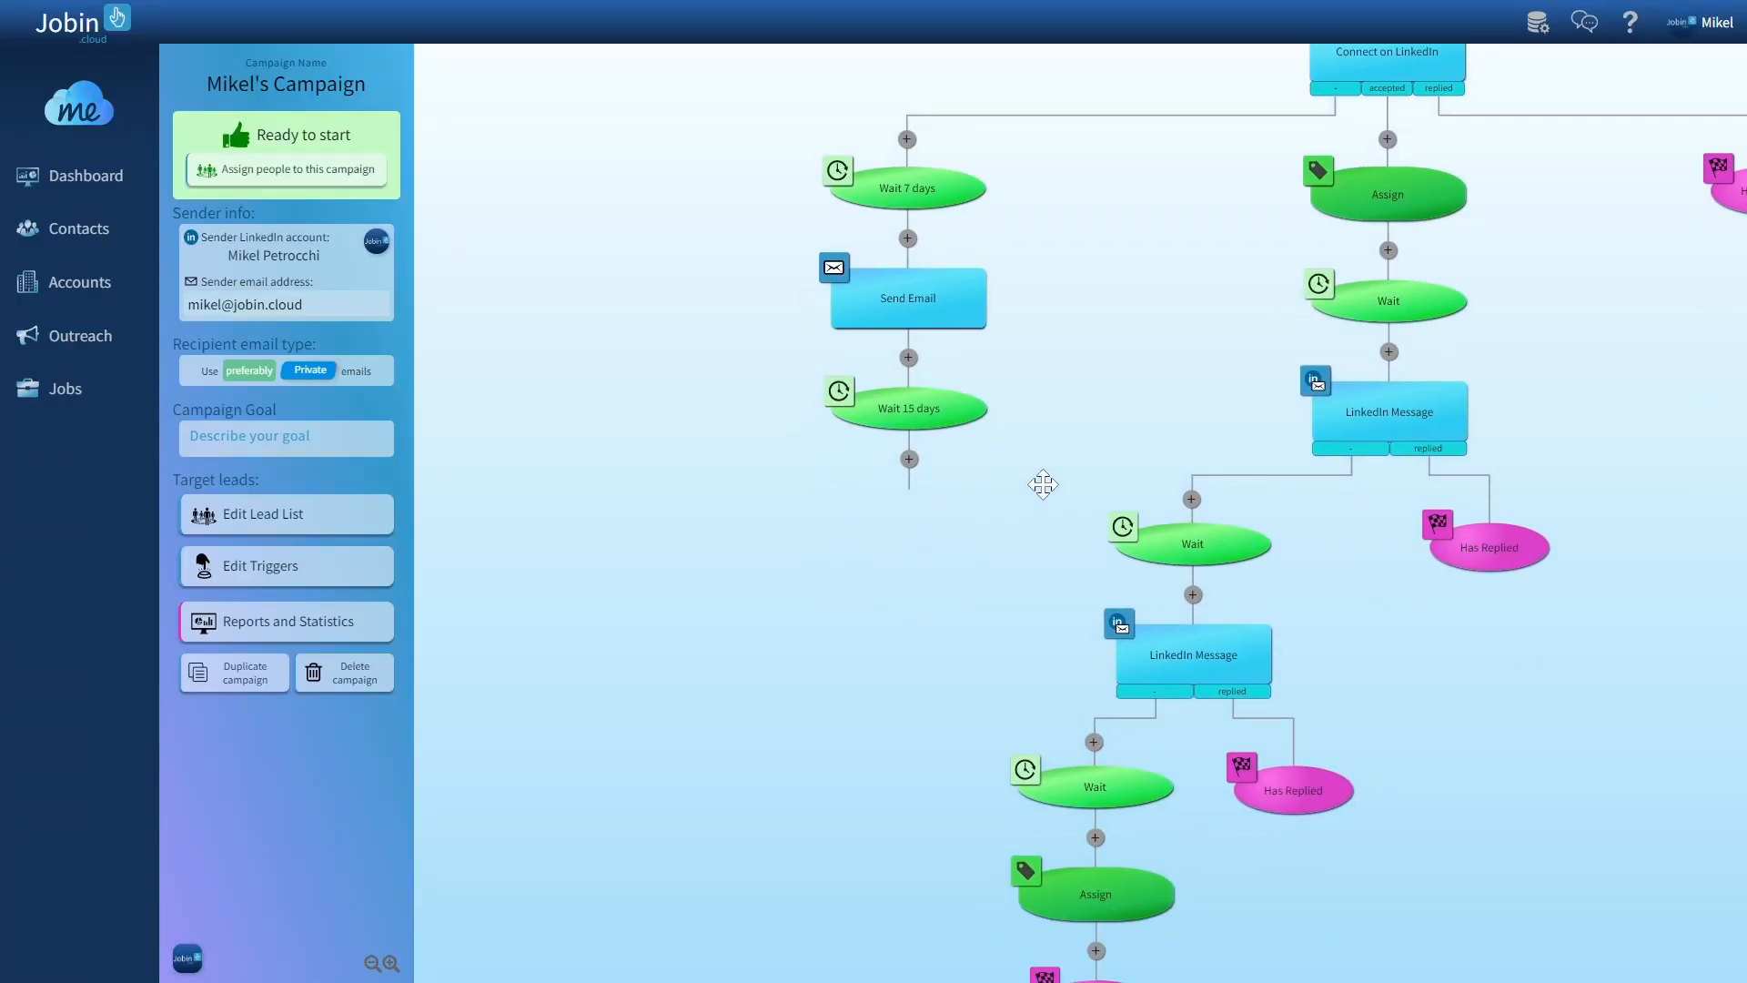
click(909, 461)
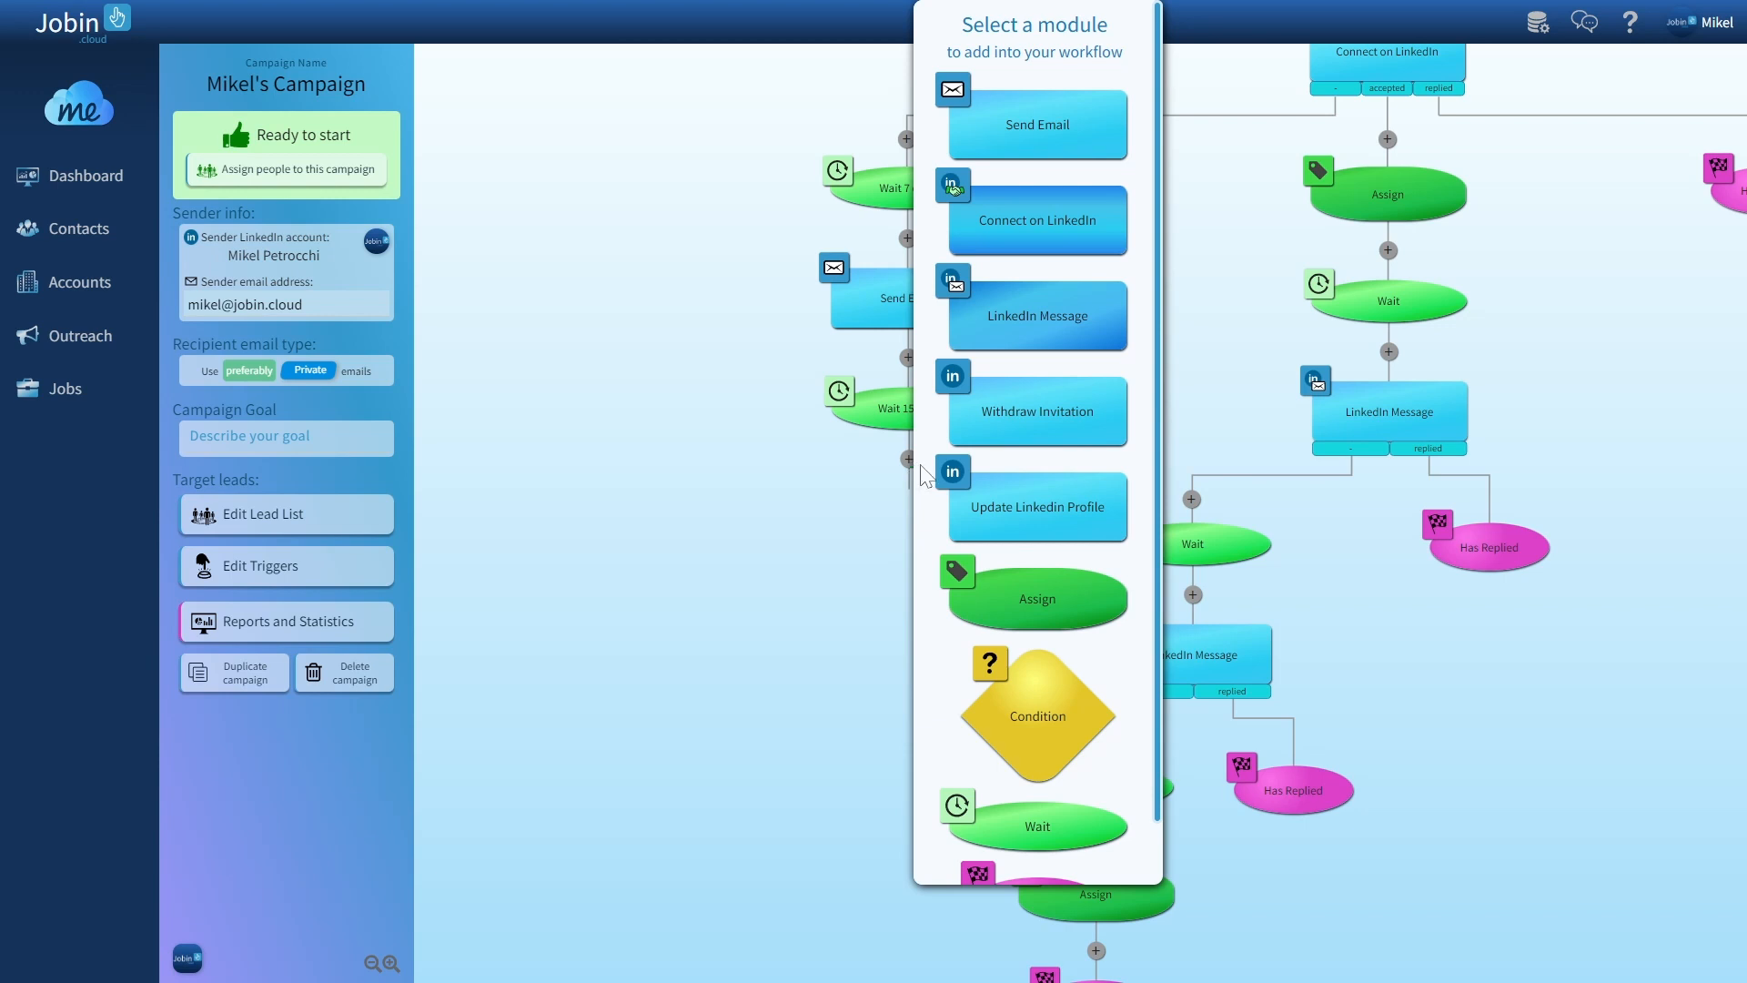
click(1042, 418)
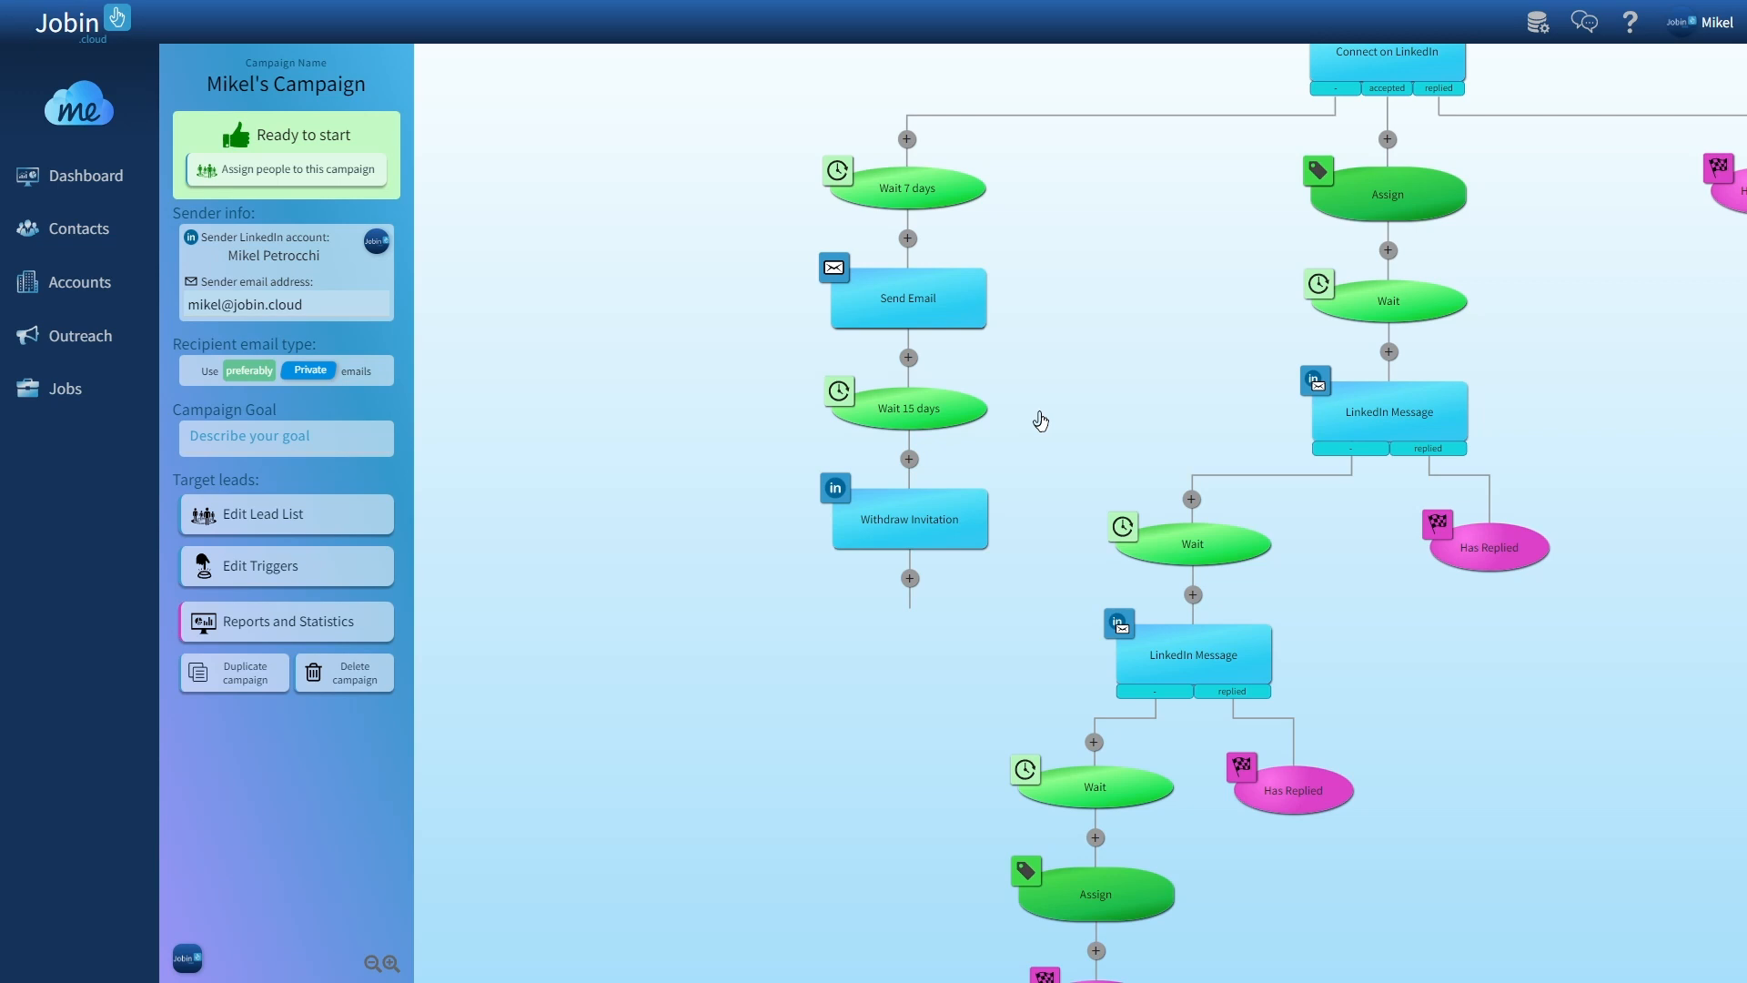
Step: Add an Assign module below Withdraw Invitation that moves prospects to Java Developers, stage Unsuccessful Exit, sub-stage Not Interested
click(909, 577)
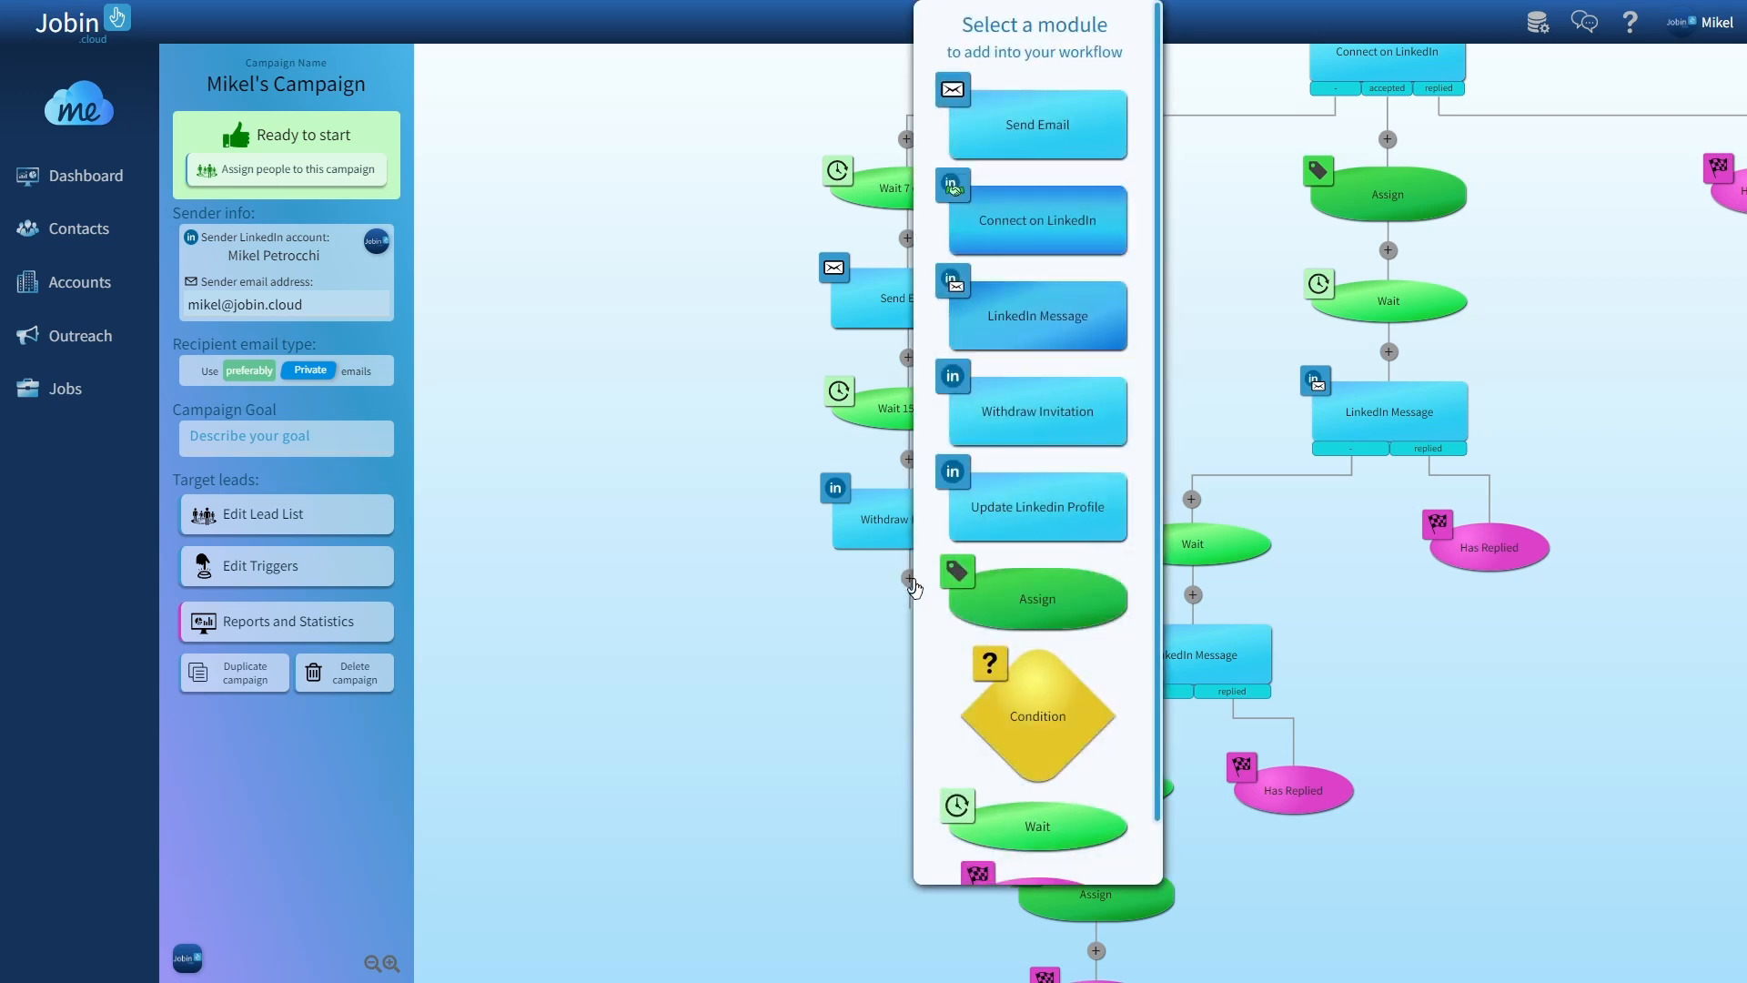
click(1014, 606)
click(907, 643)
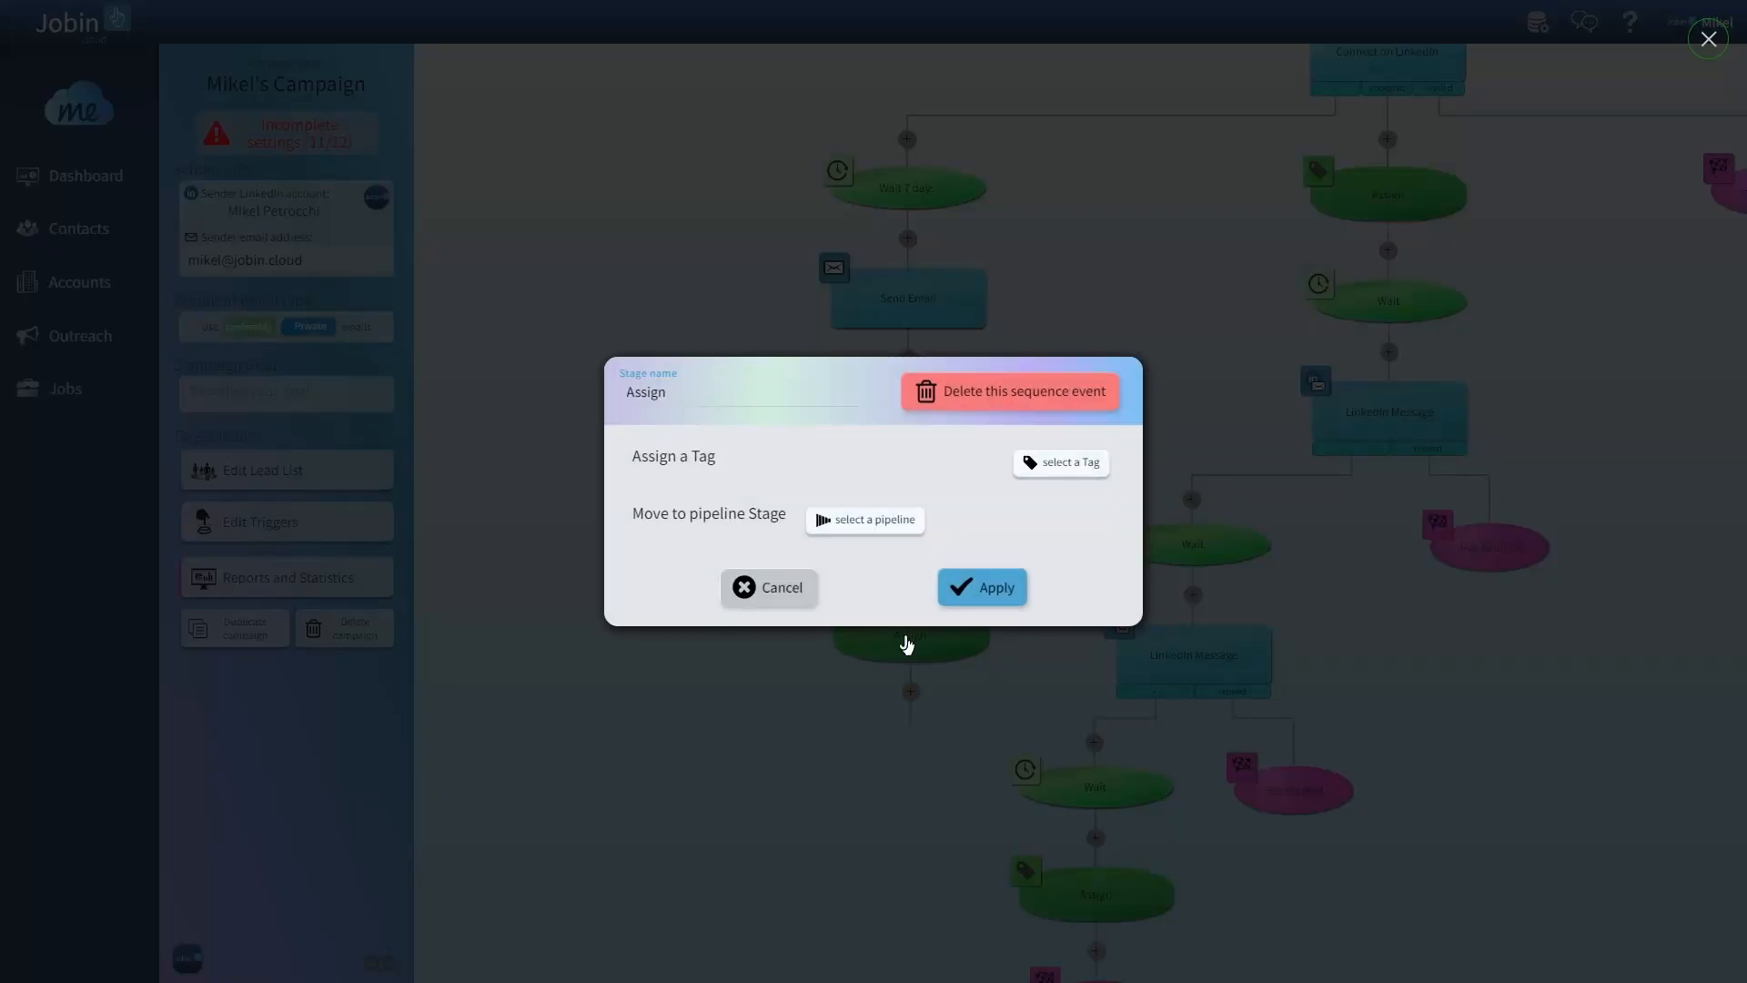
click(890, 528)
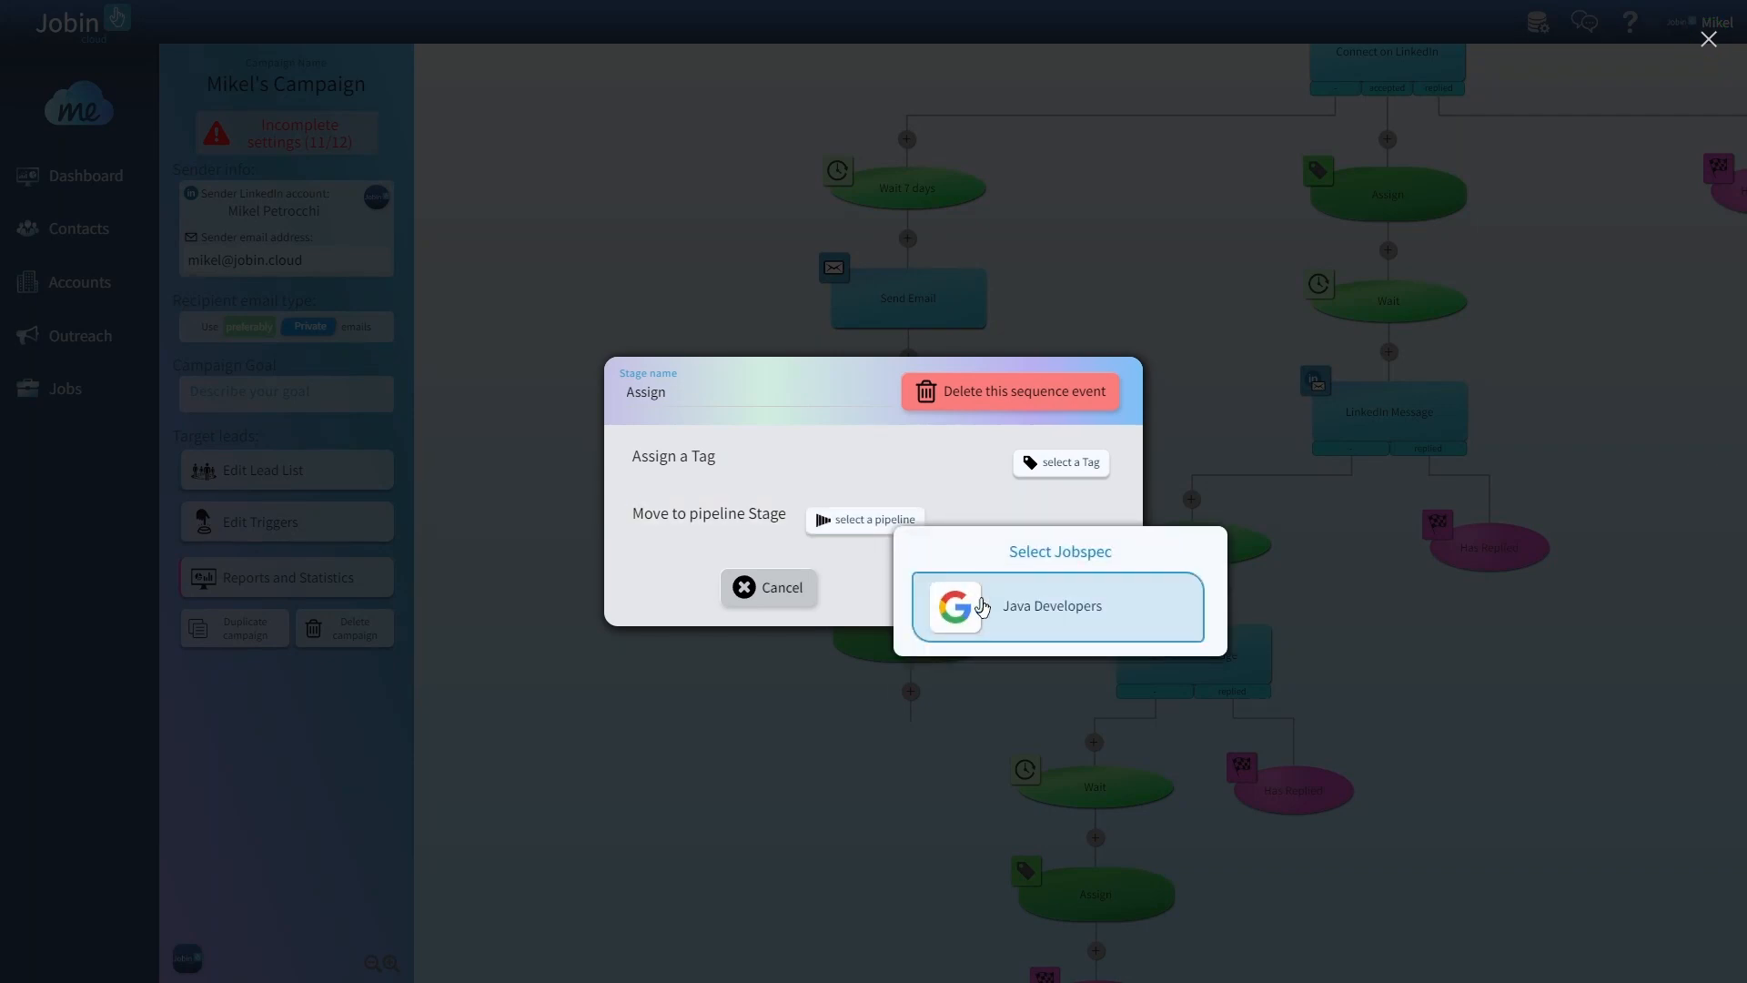
click(981, 606)
click(971, 541)
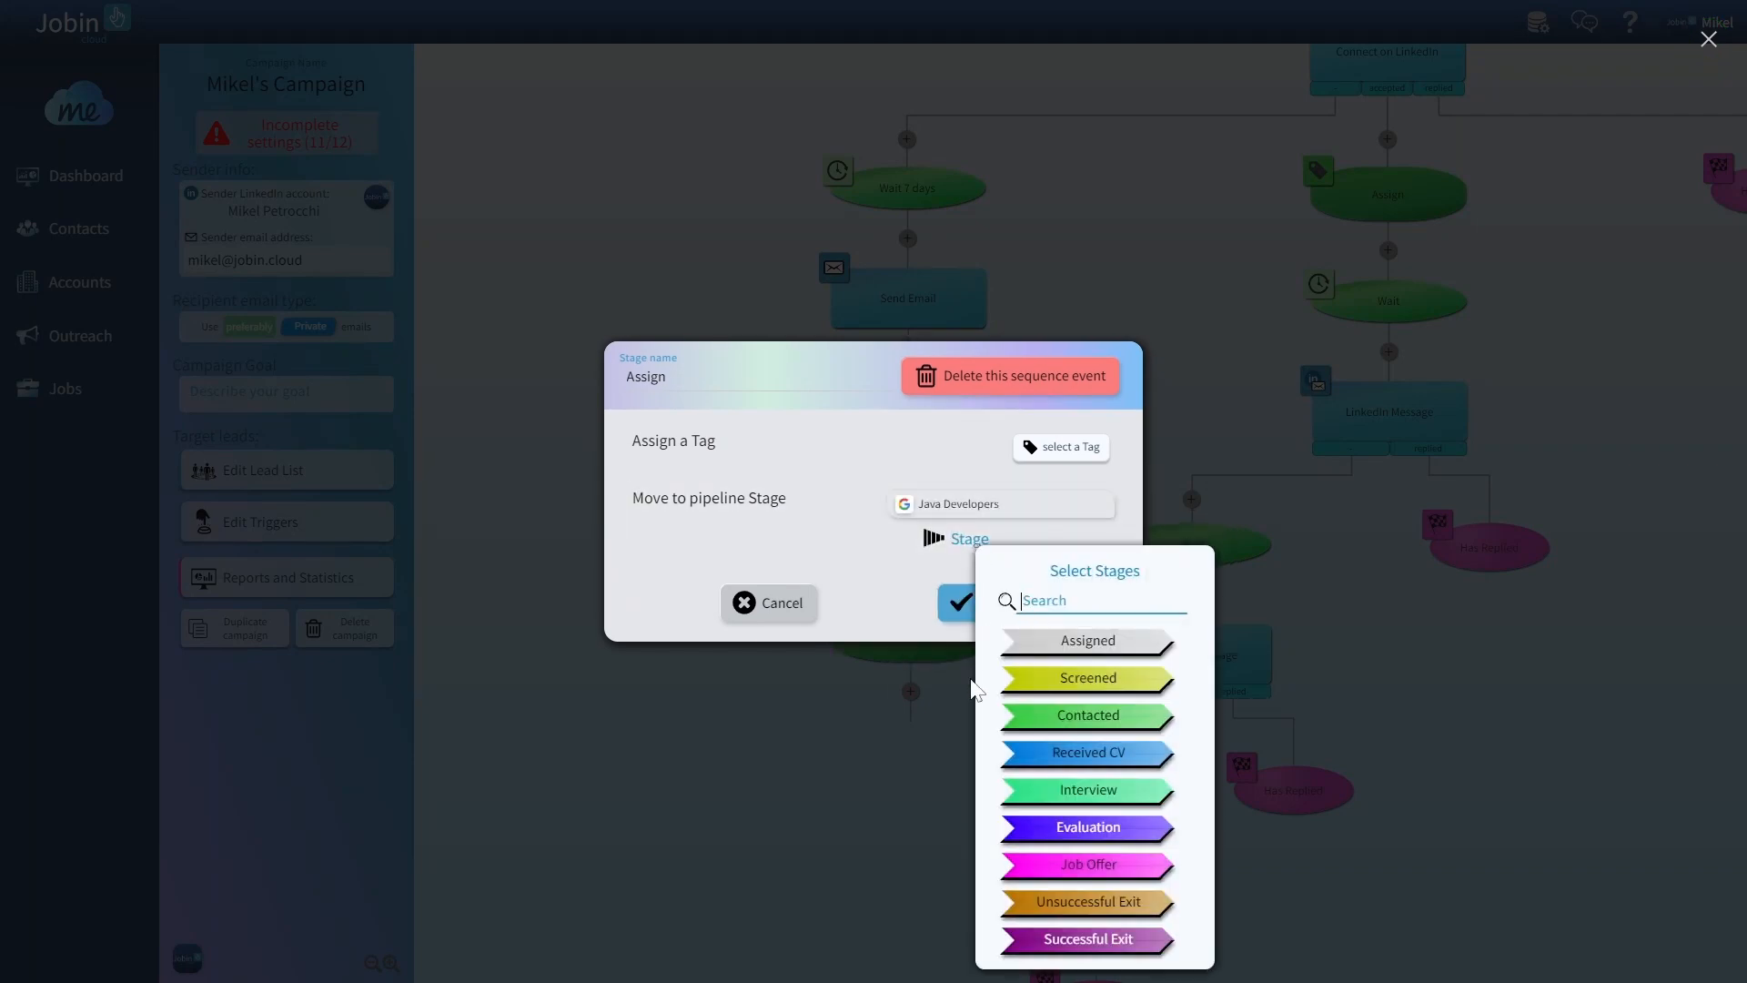
click(1052, 907)
click(994, 558)
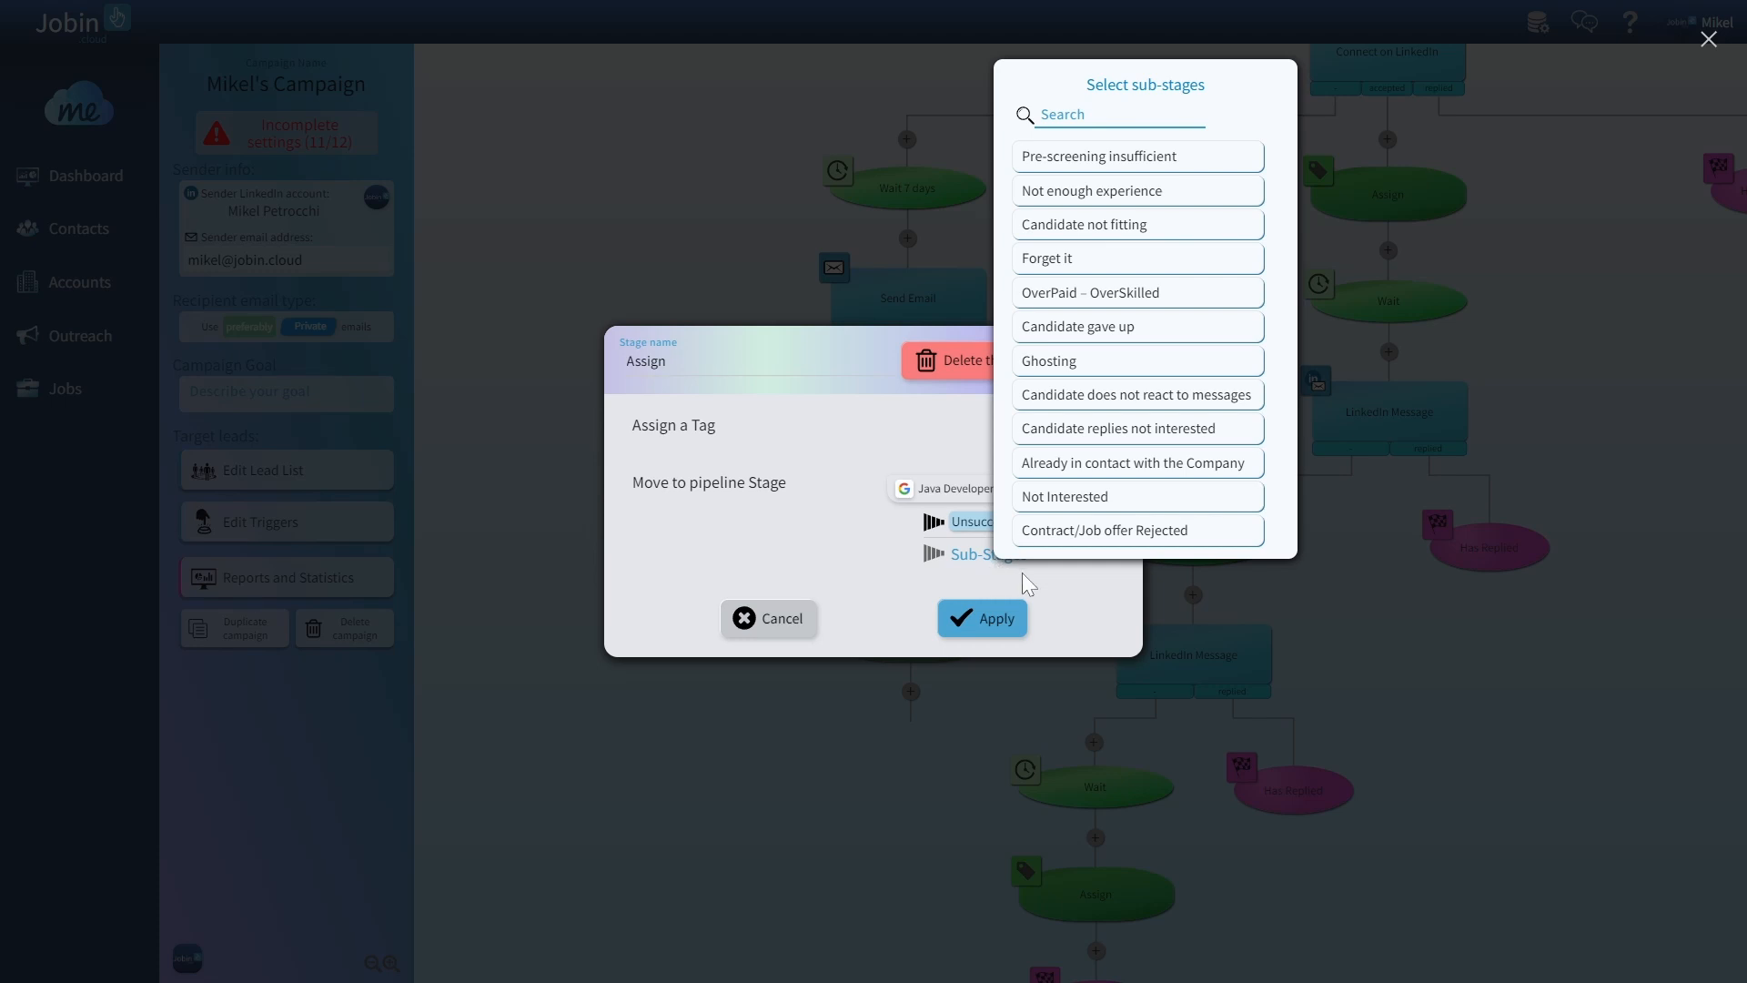
click(1066, 501)
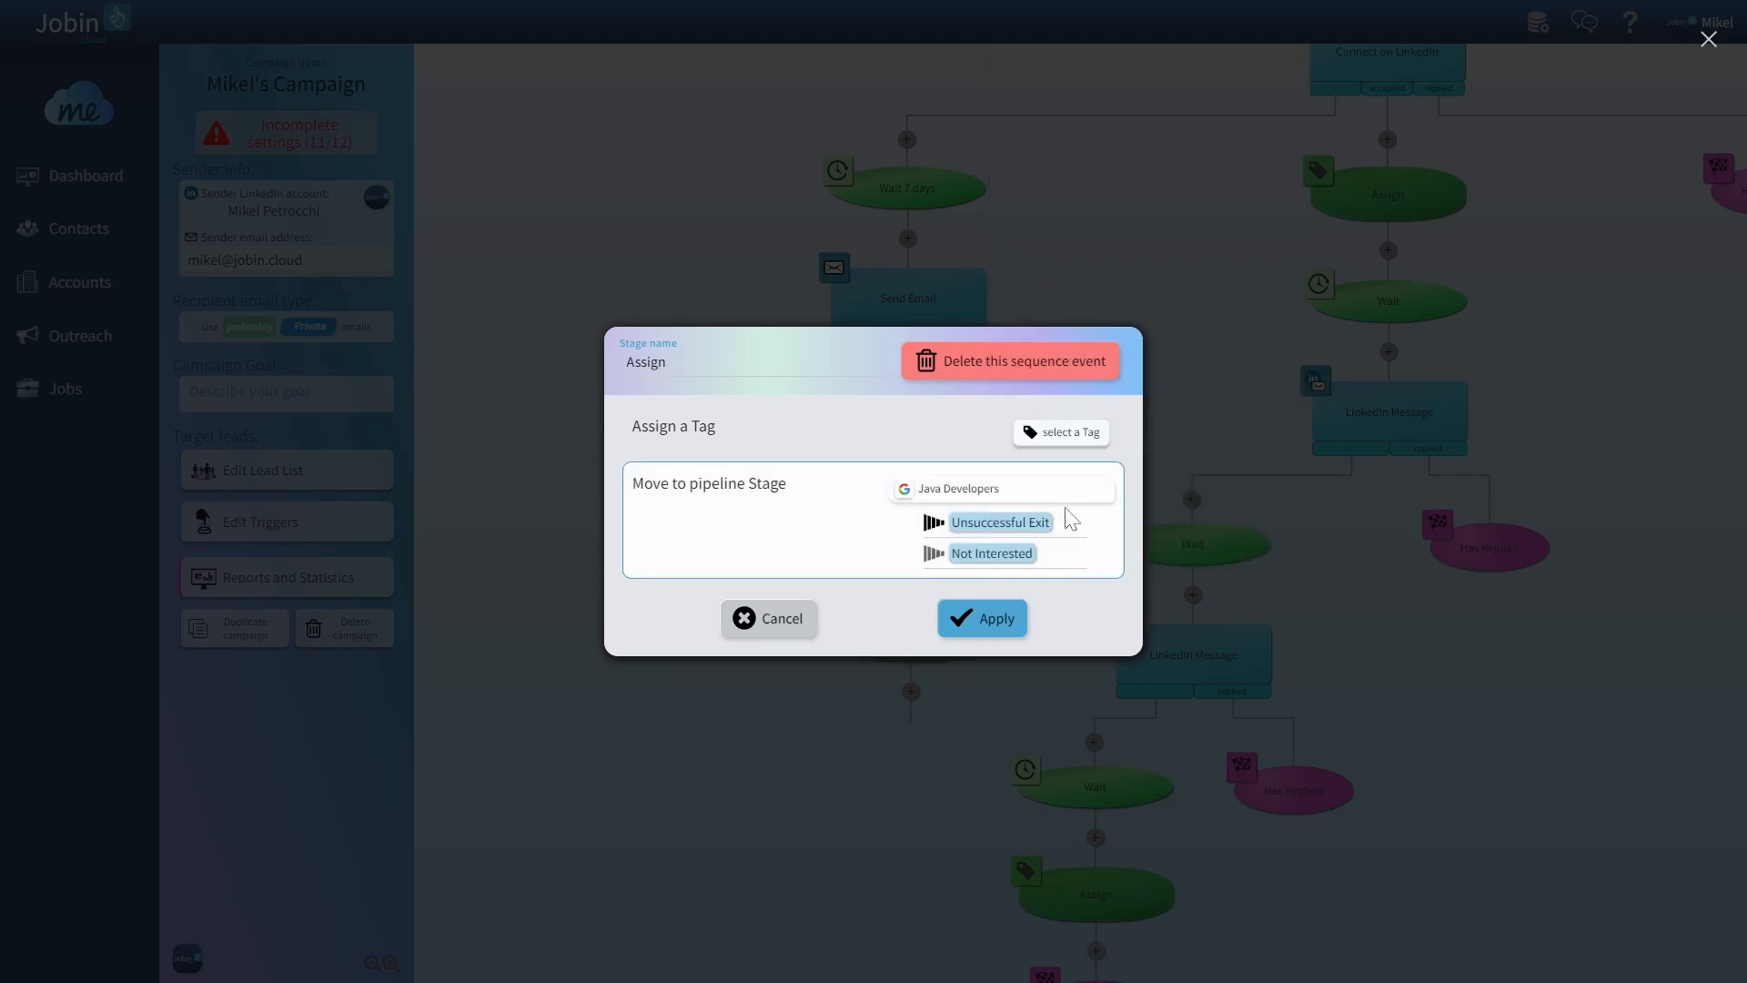
click(997, 620)
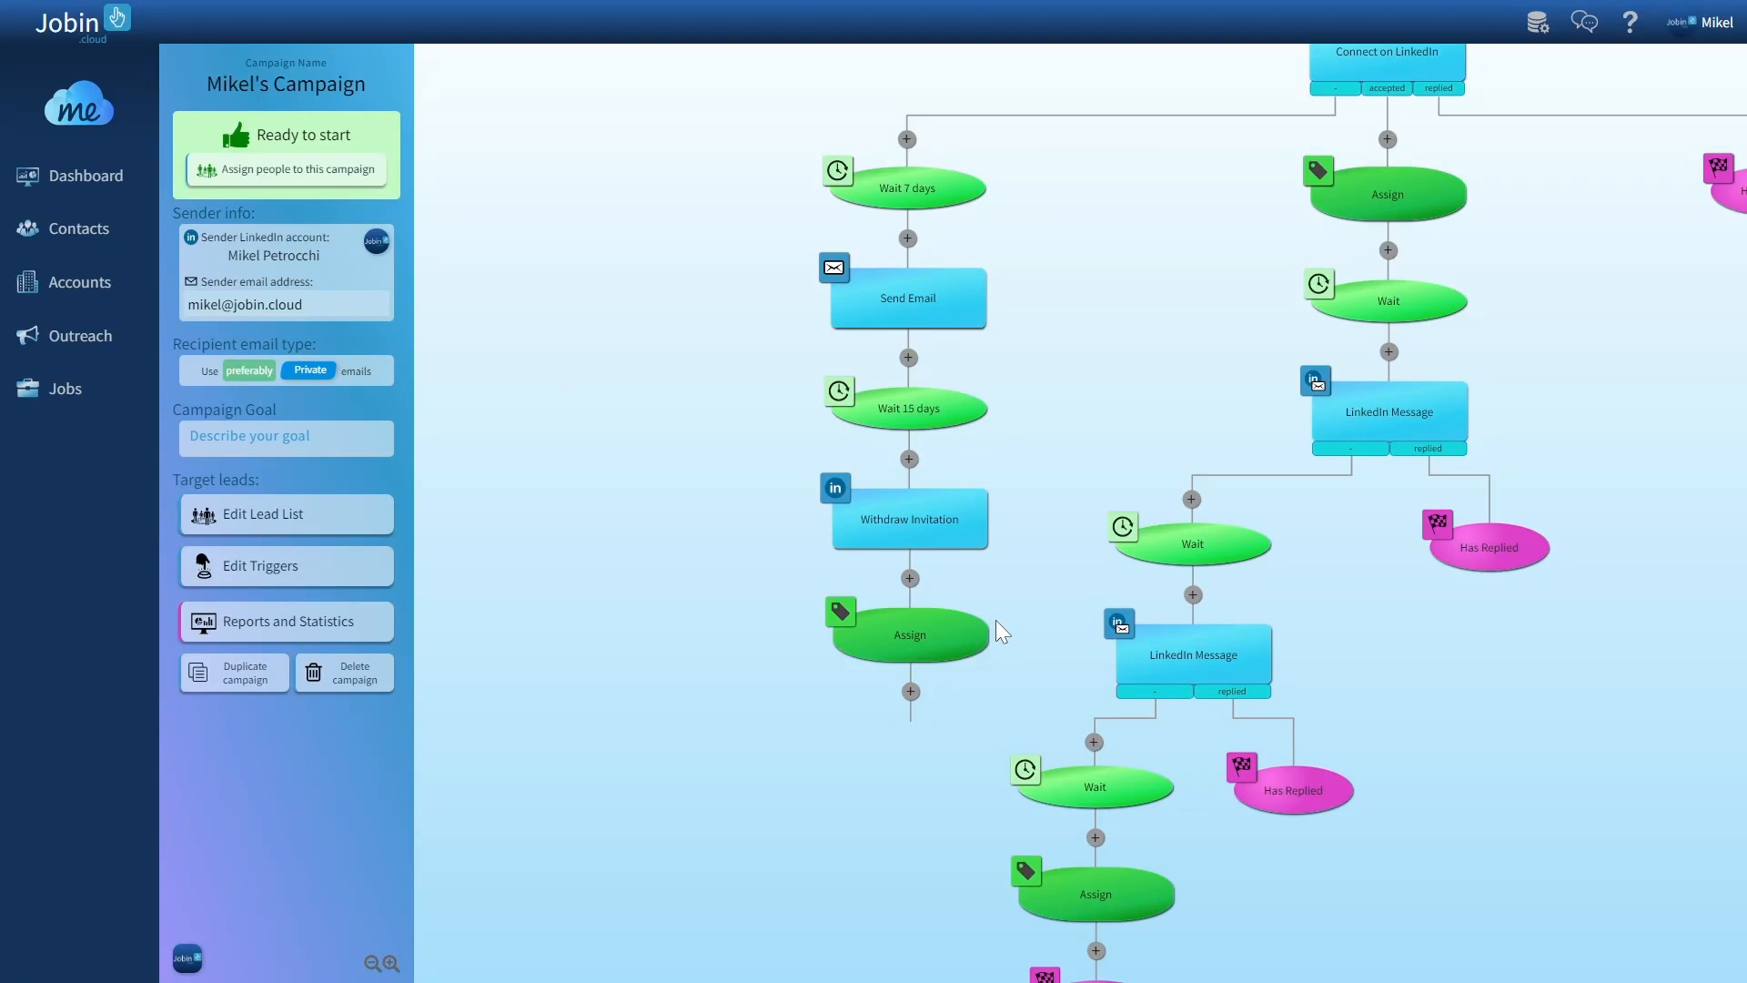
Step: Close the not-accepted branch with an End Sequence module below its Assign stage
click(909, 691)
scroll(975, 732, down, 1)
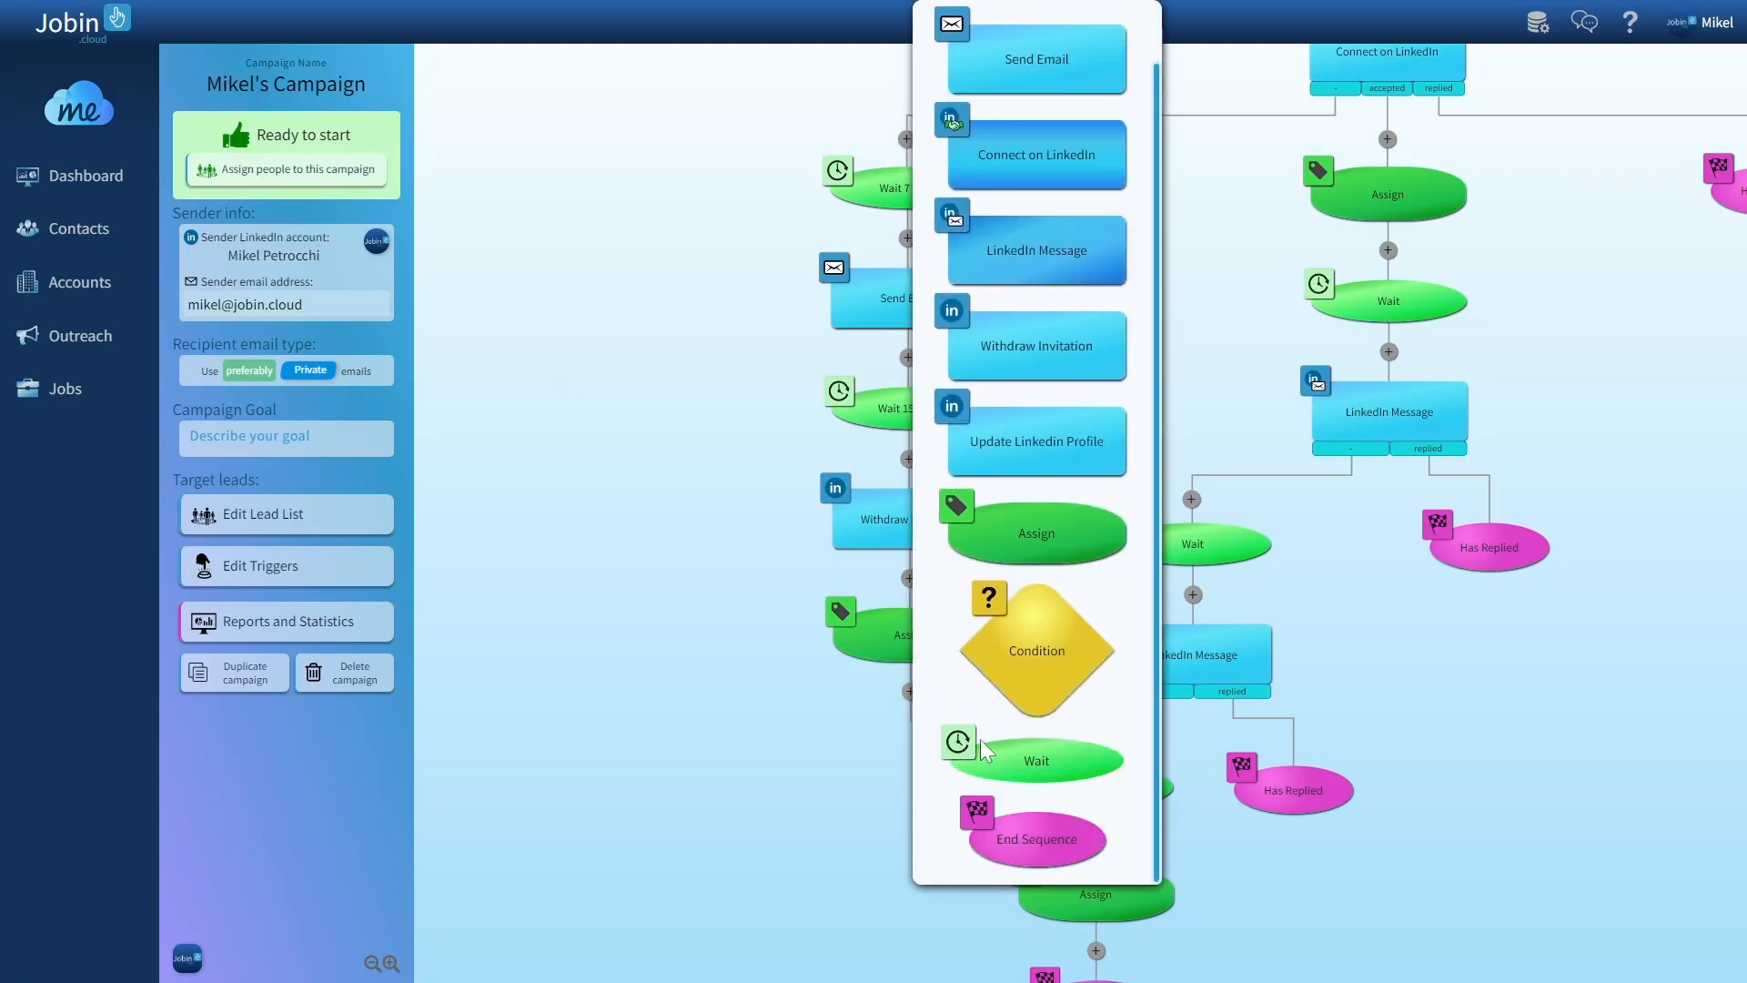
click(1028, 833)
drag(1356, 704, 1158, 724)
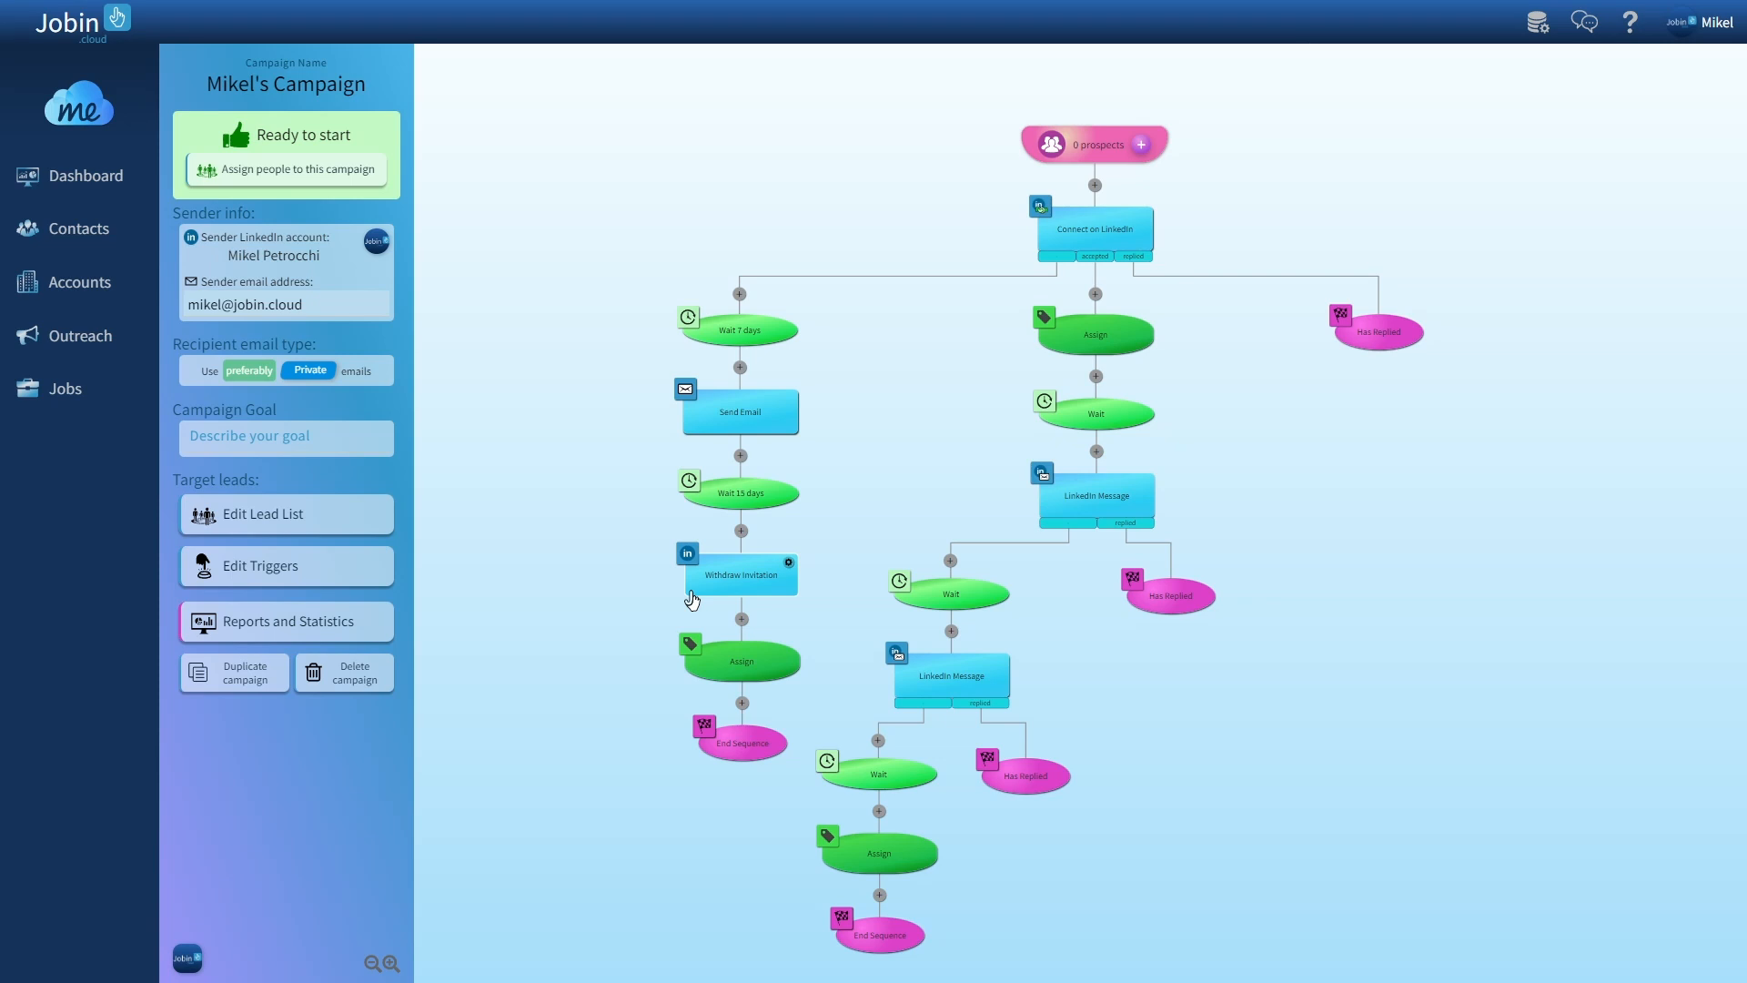
Step: Insert an Assign module between the Send Email and Wait 15 days stages
click(741, 531)
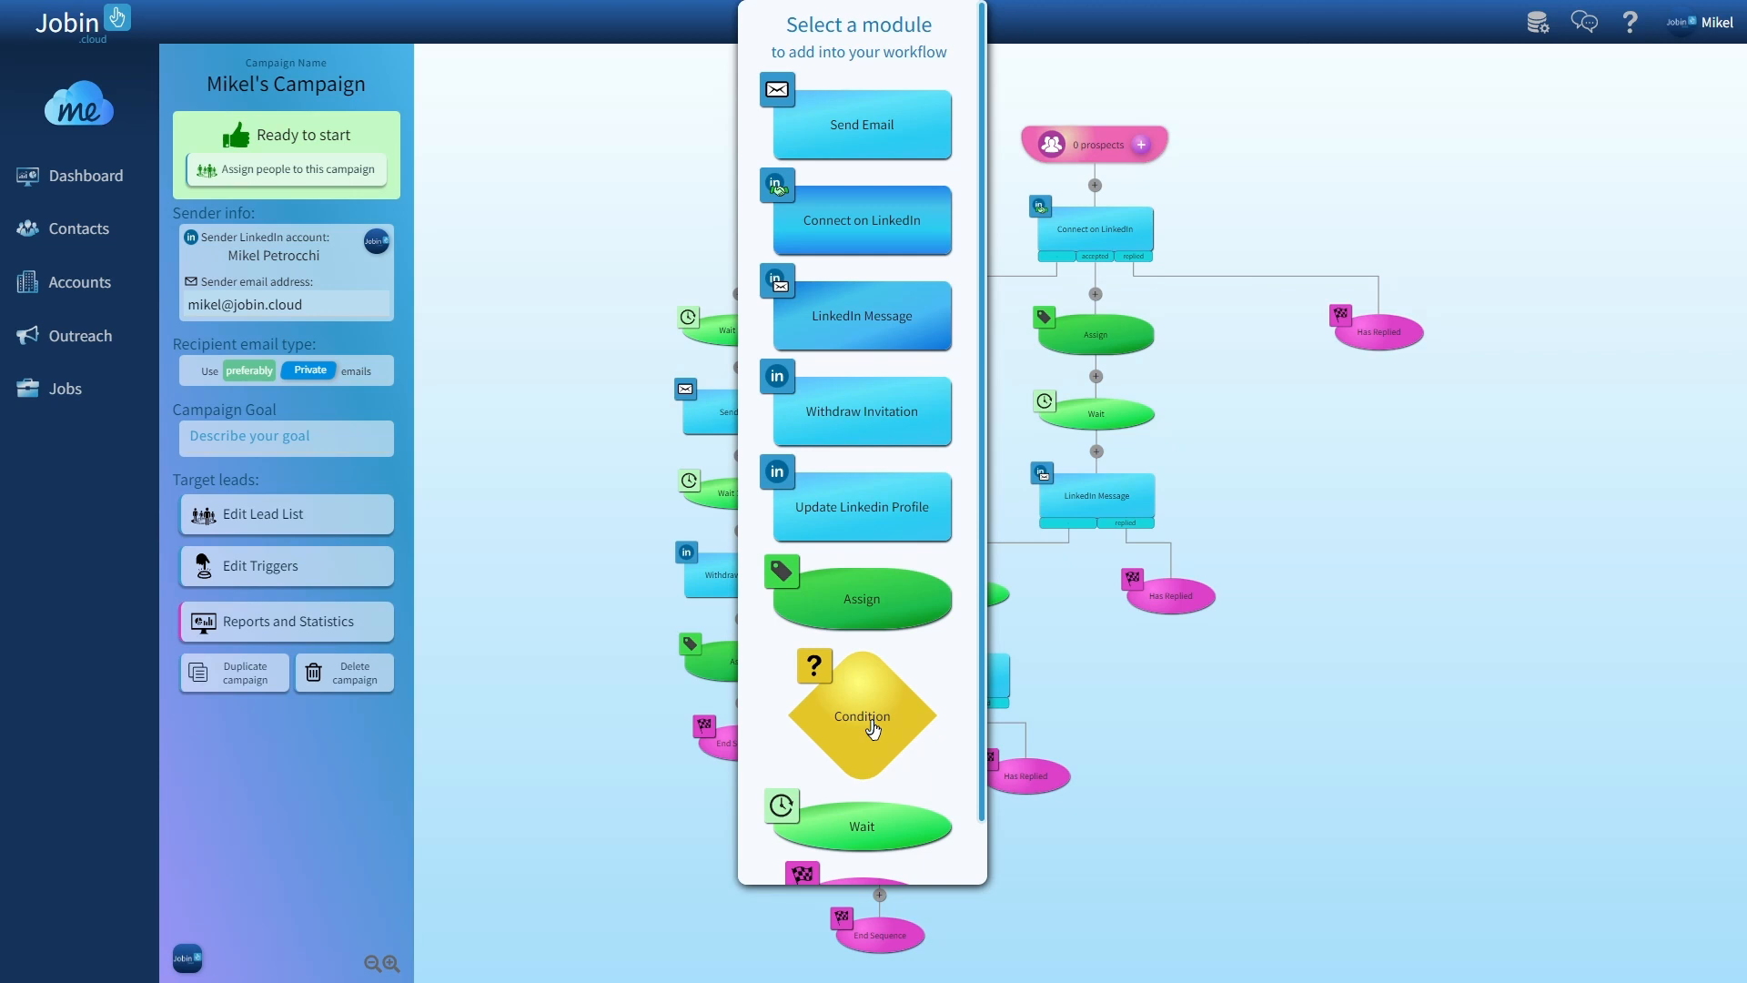
click(608, 640)
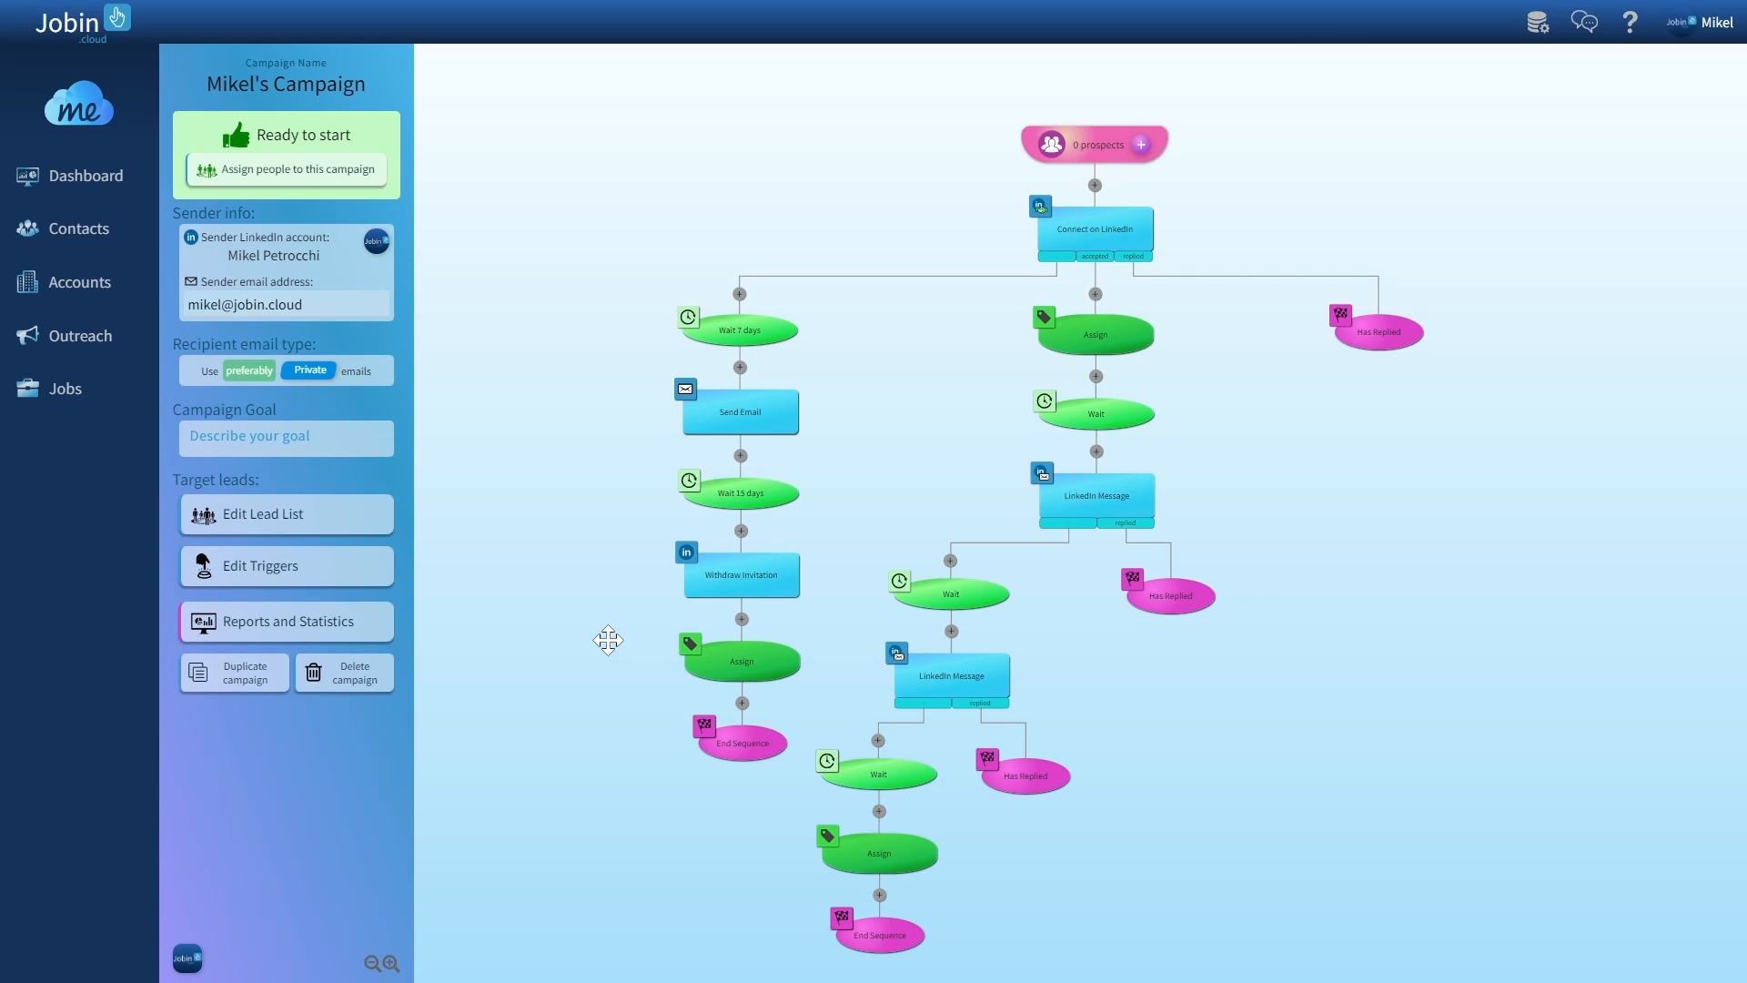
scroll(608, 640, up, 2)
drag(613, 604, 531, 700)
scroll(531, 700, up, 1)
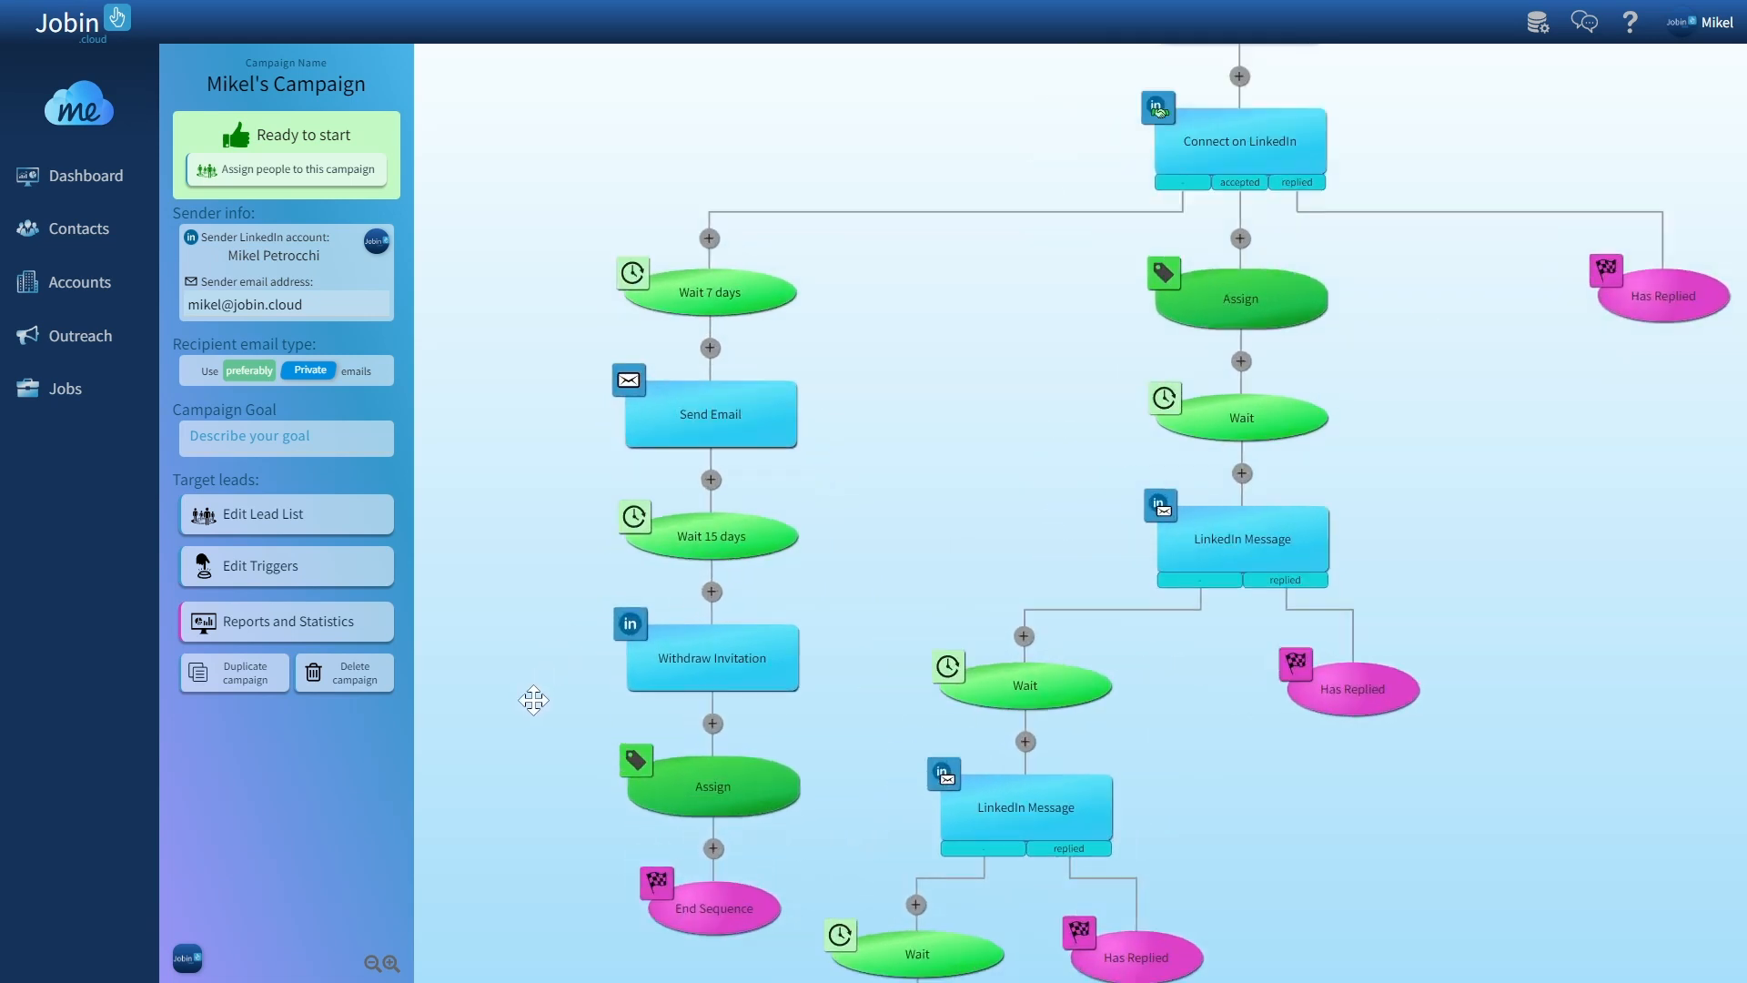
drag(568, 626, 535, 650)
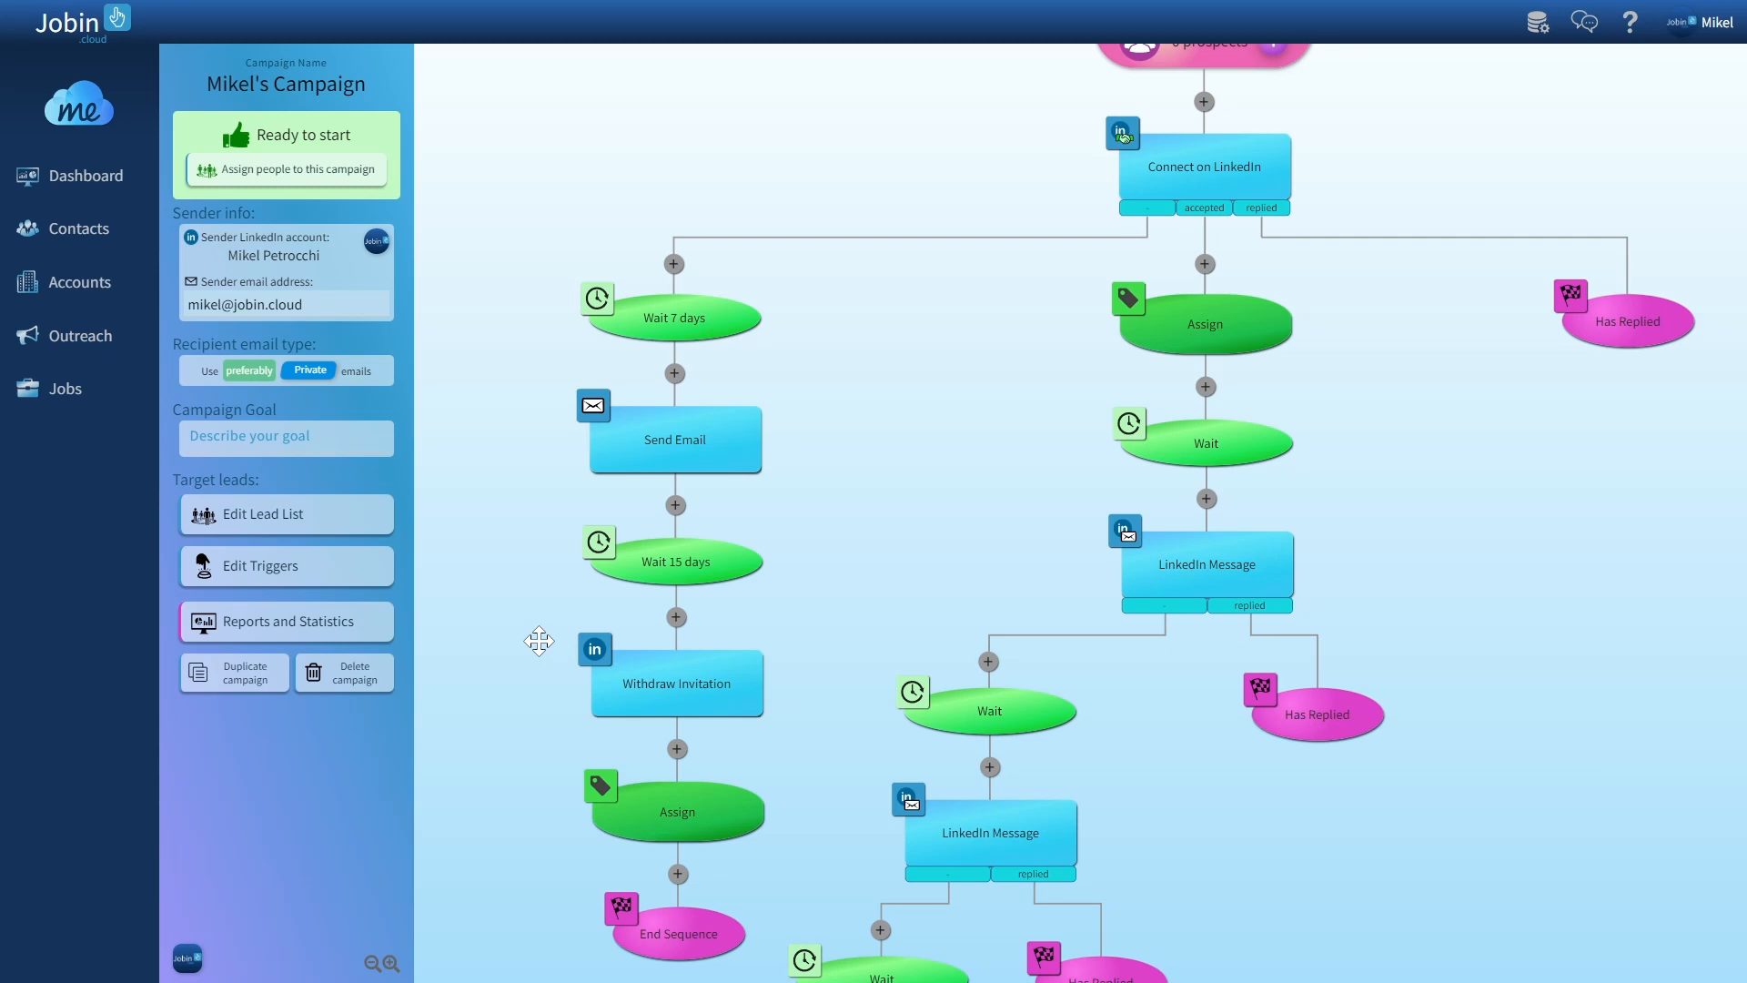
click(675, 505)
click(768, 605)
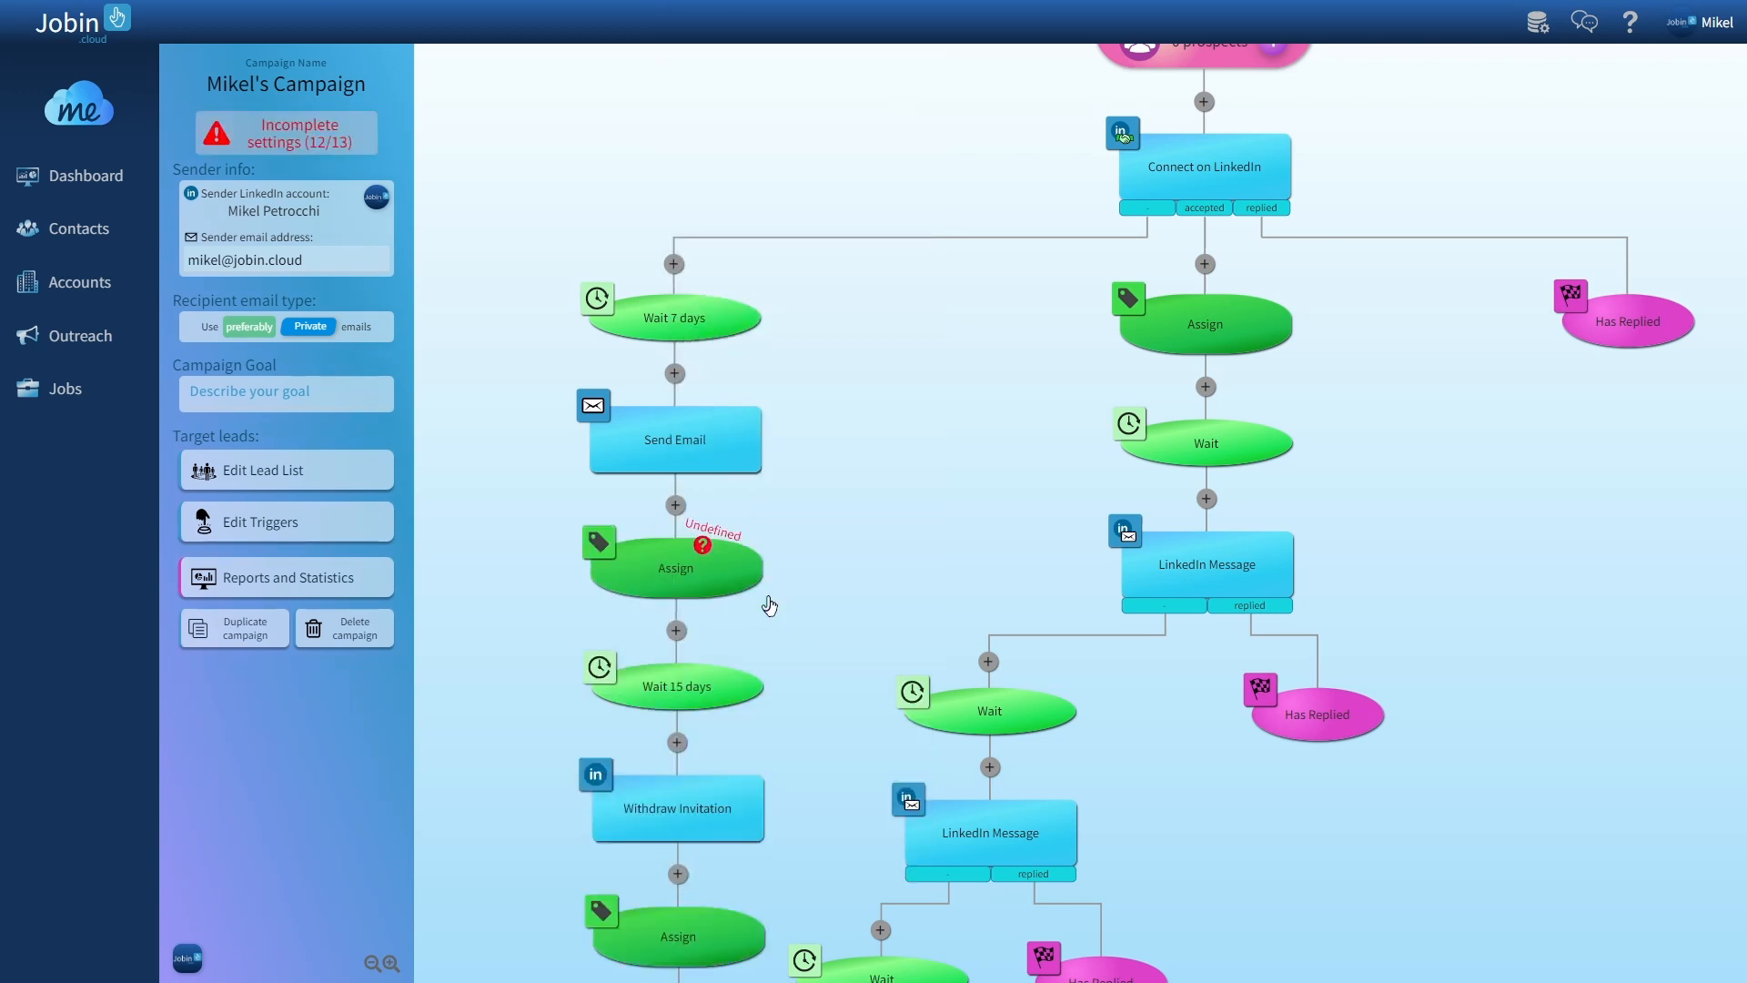
Step: Set the Assign stage below Send Email to assign a new tag named email
click(699, 569)
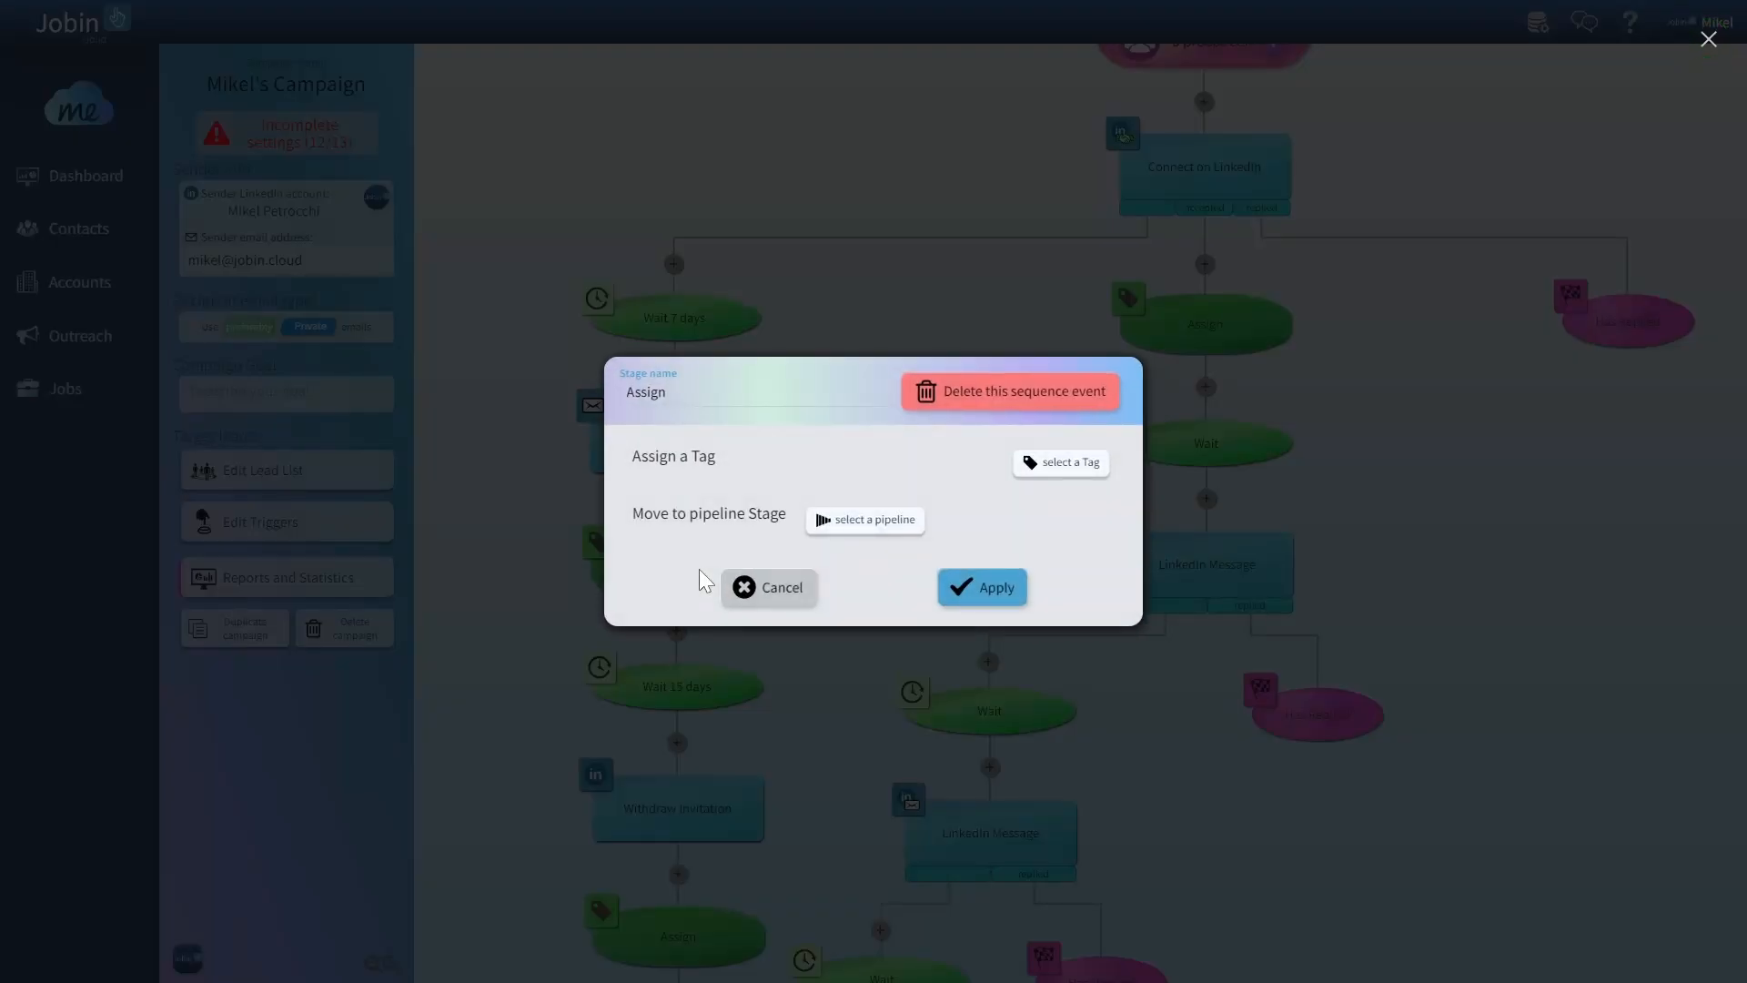
click(1049, 469)
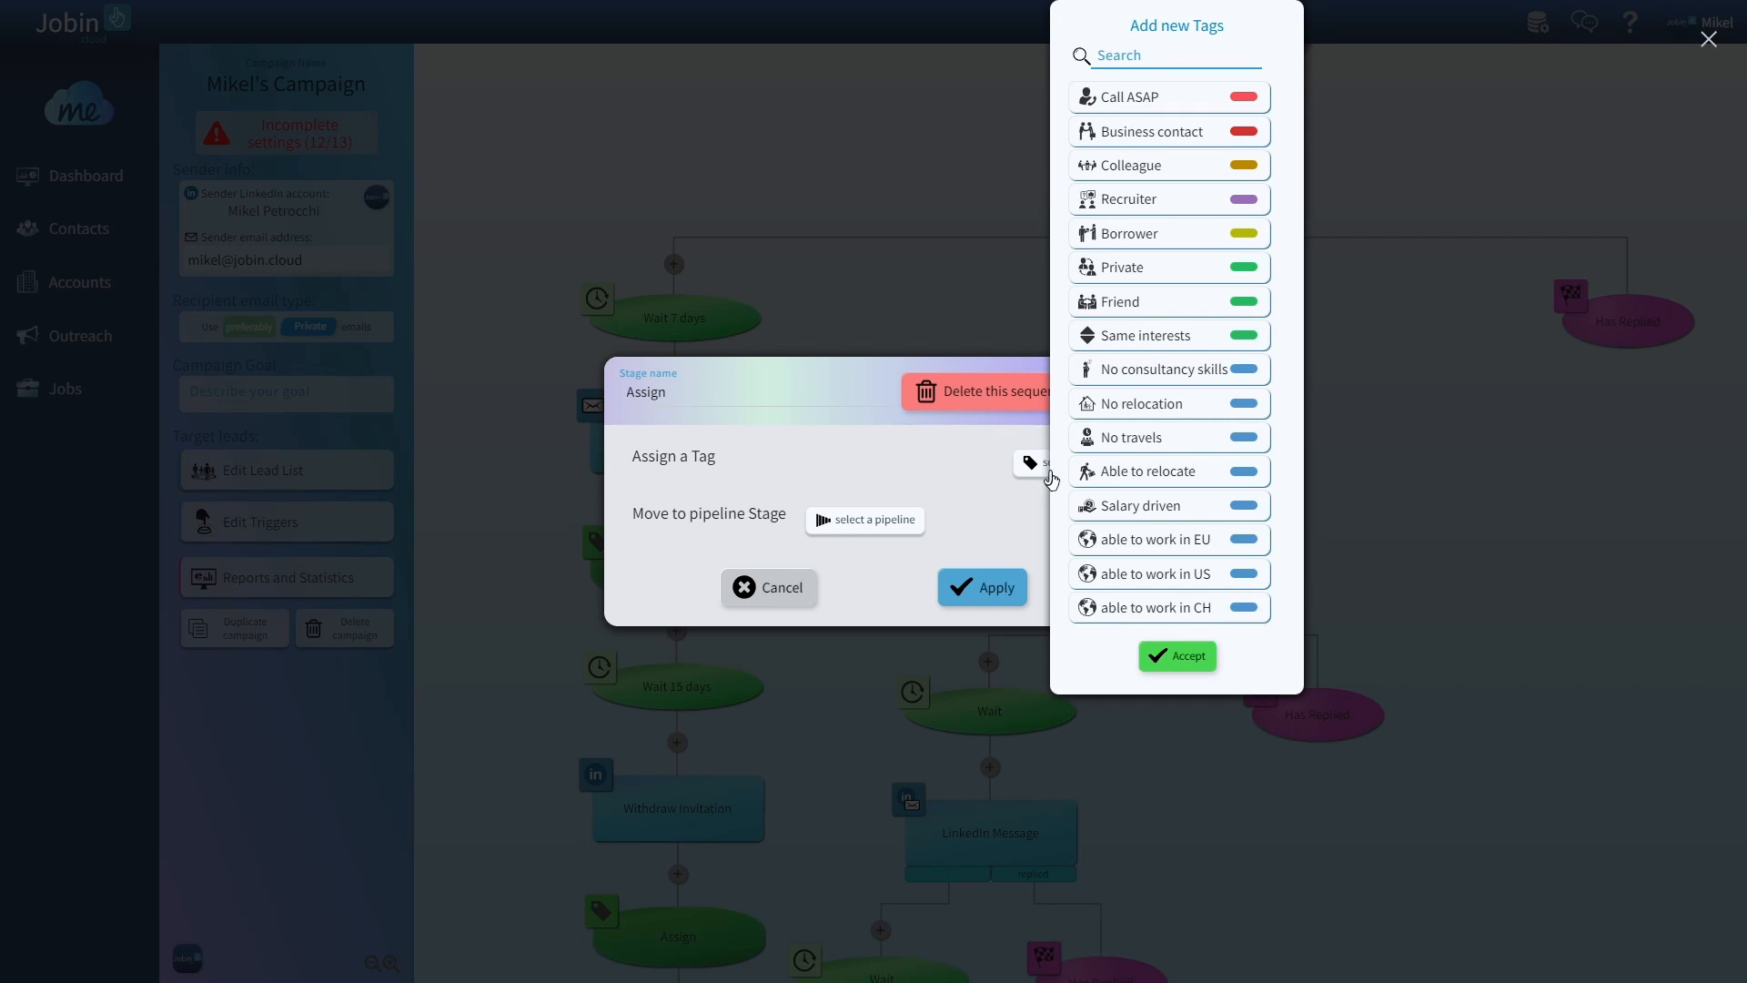
text(email)
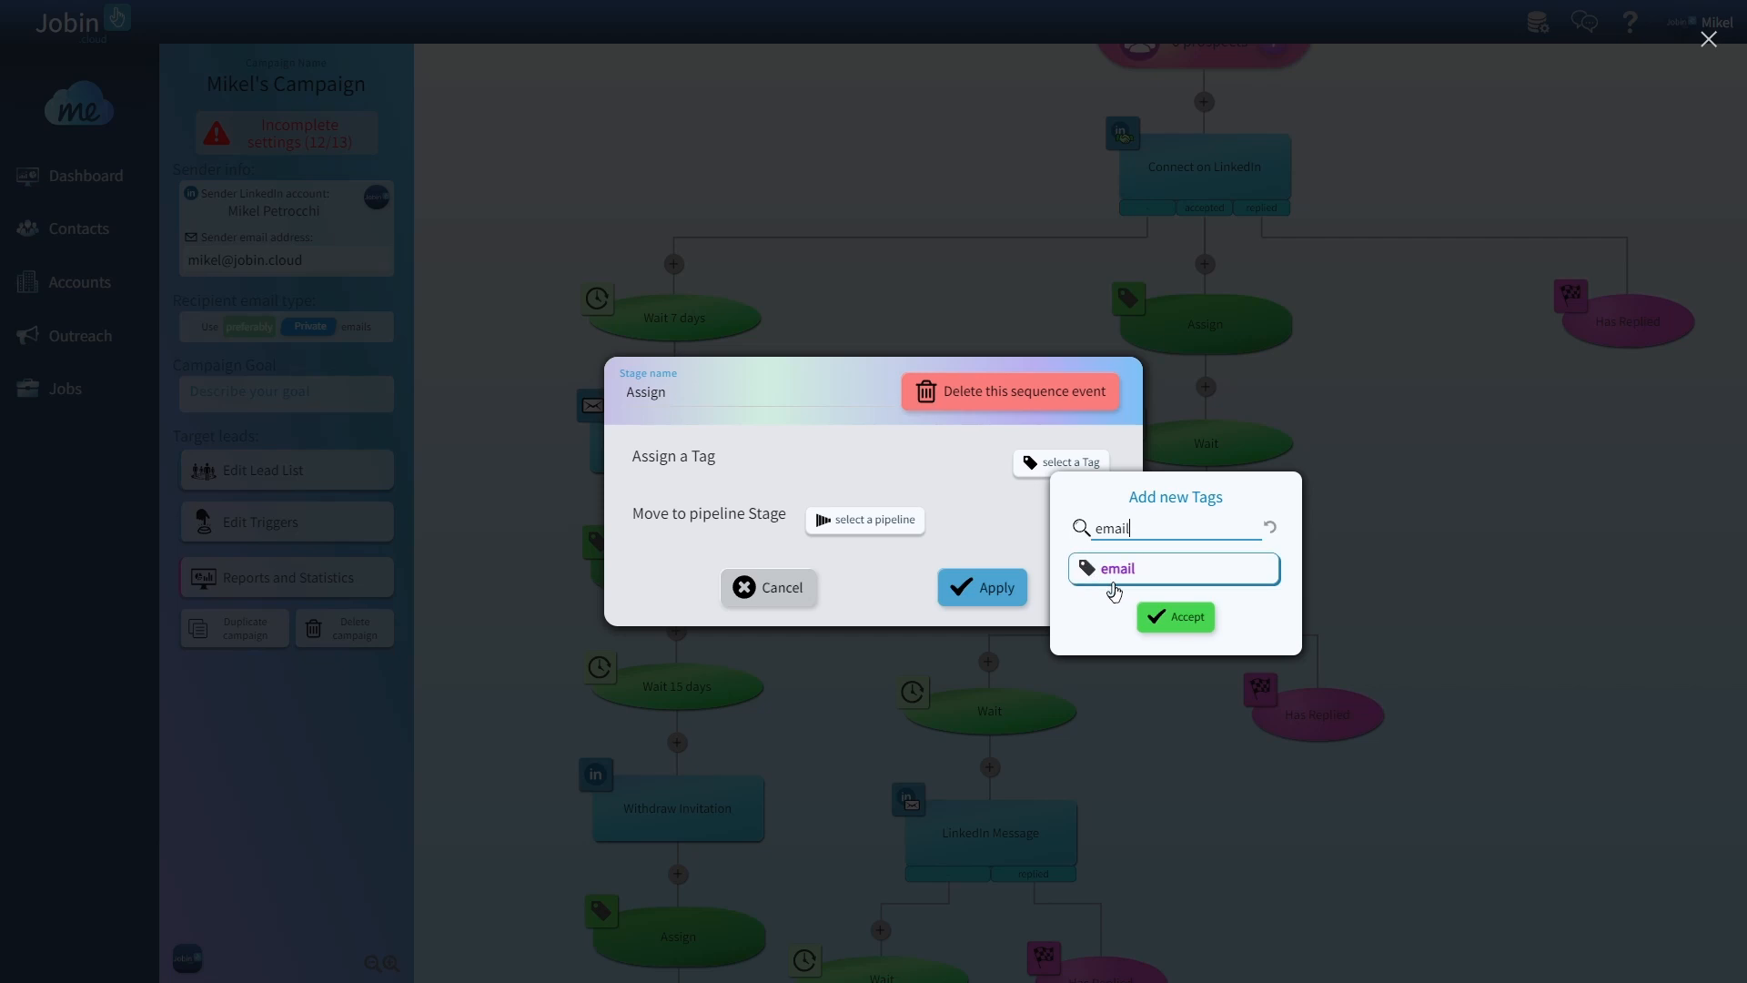
click(1112, 571)
click(1234, 616)
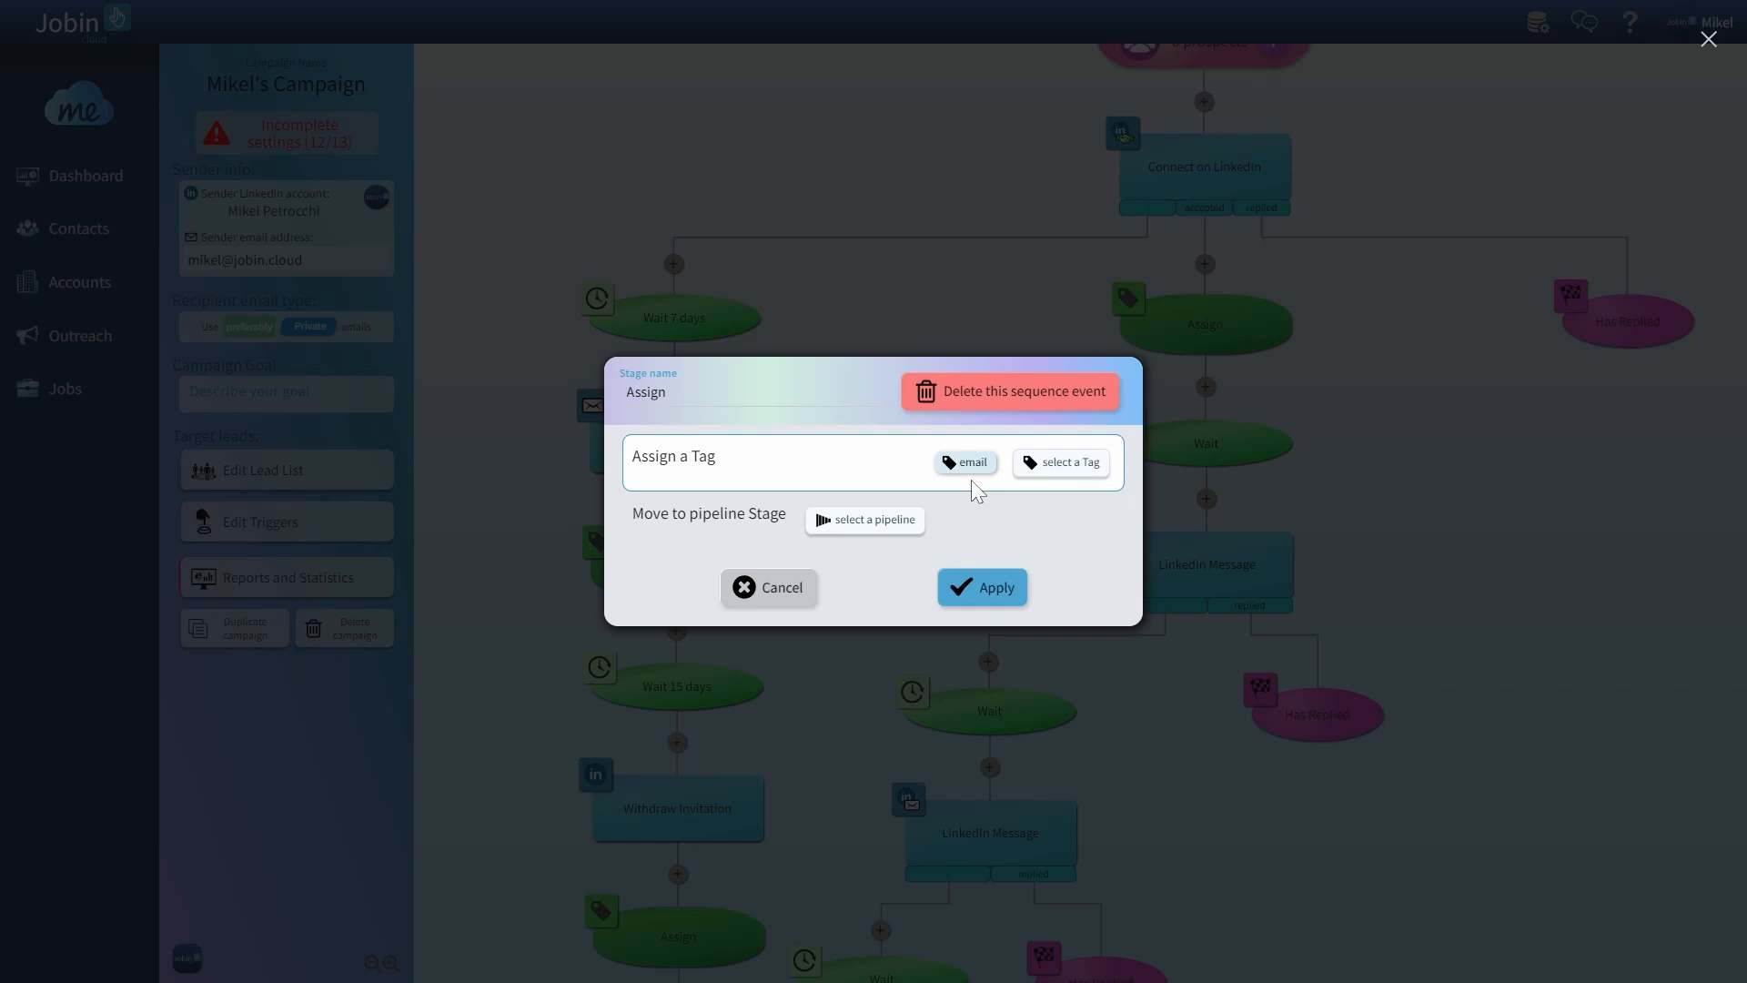
click(980, 601)
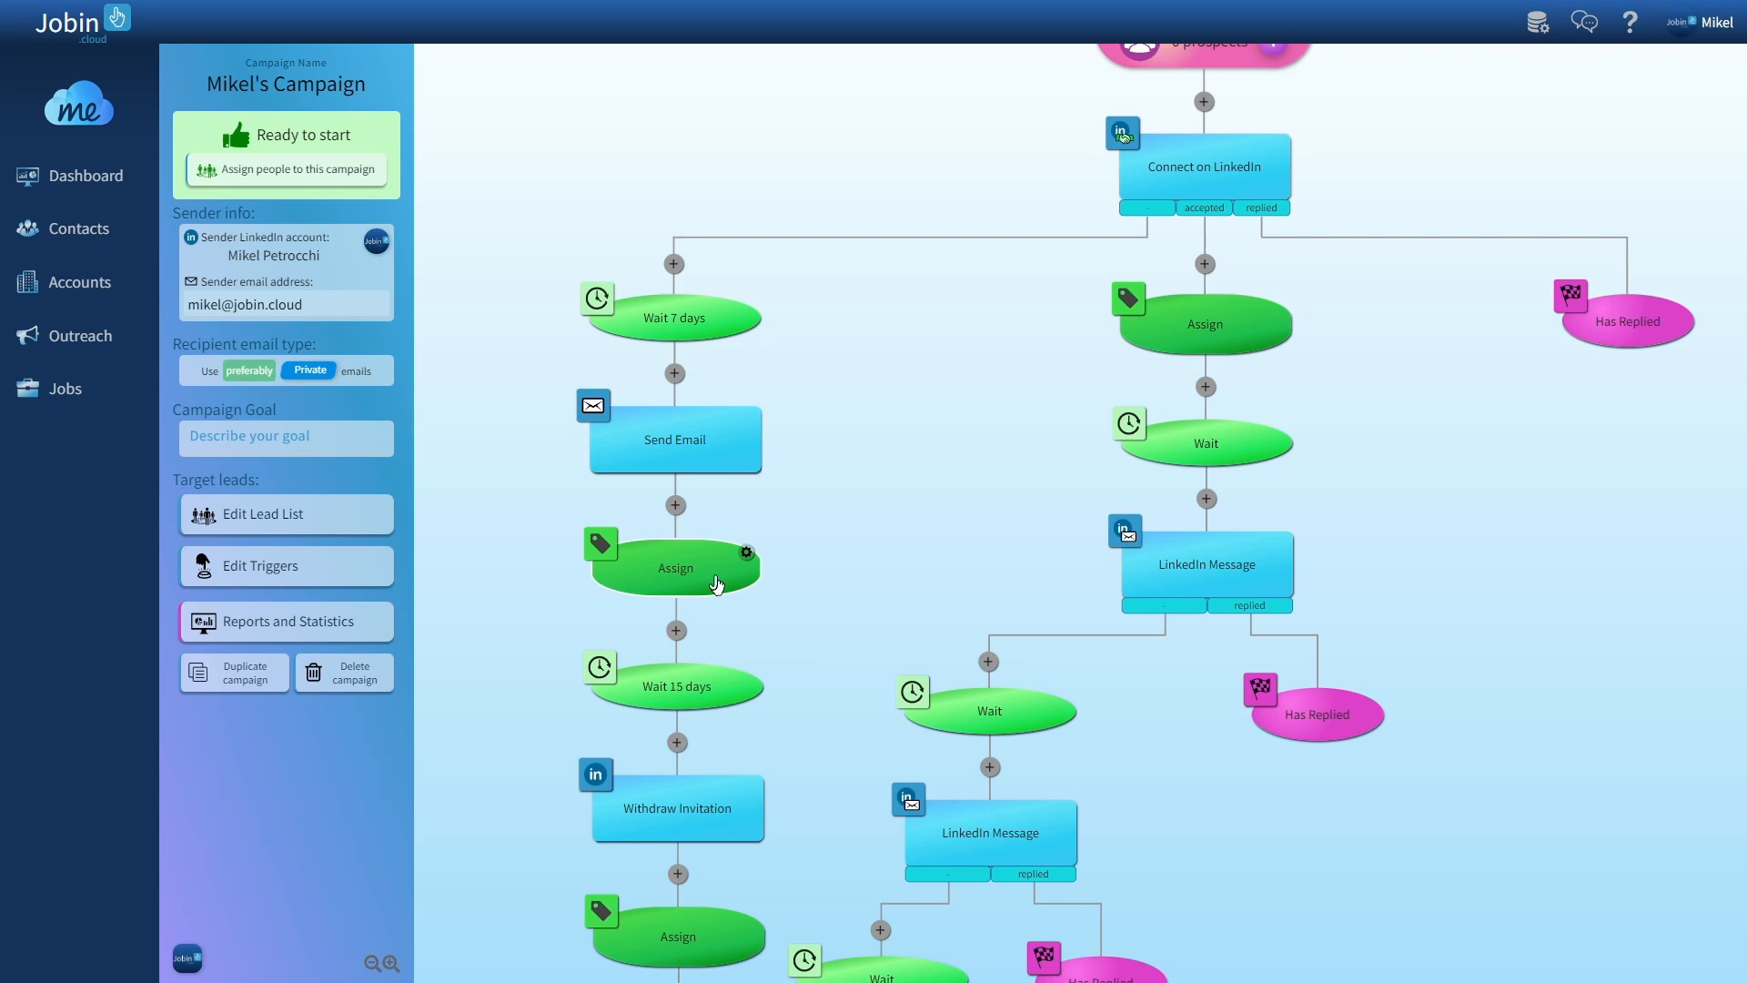
Step: Rename the first LinkedIn Message stage in the accepted branch as "Thank you for connecting"
drag(896, 601, 767, 635)
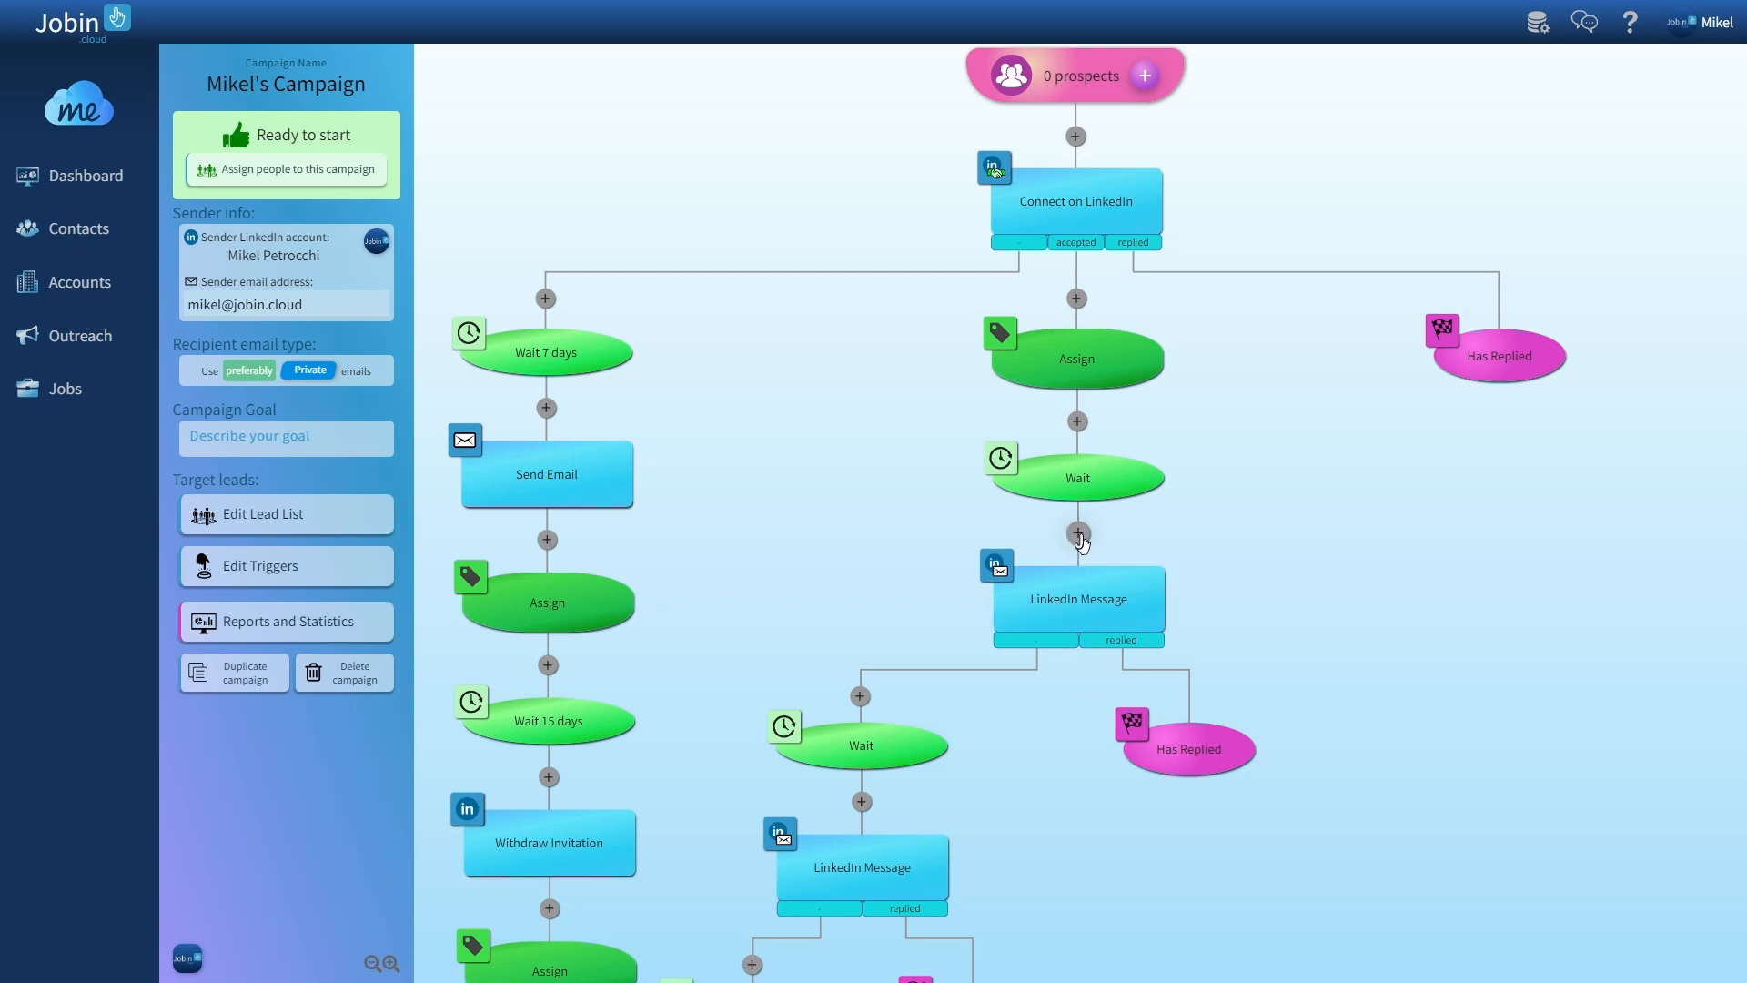
scroll(1092, 541, down, 3)
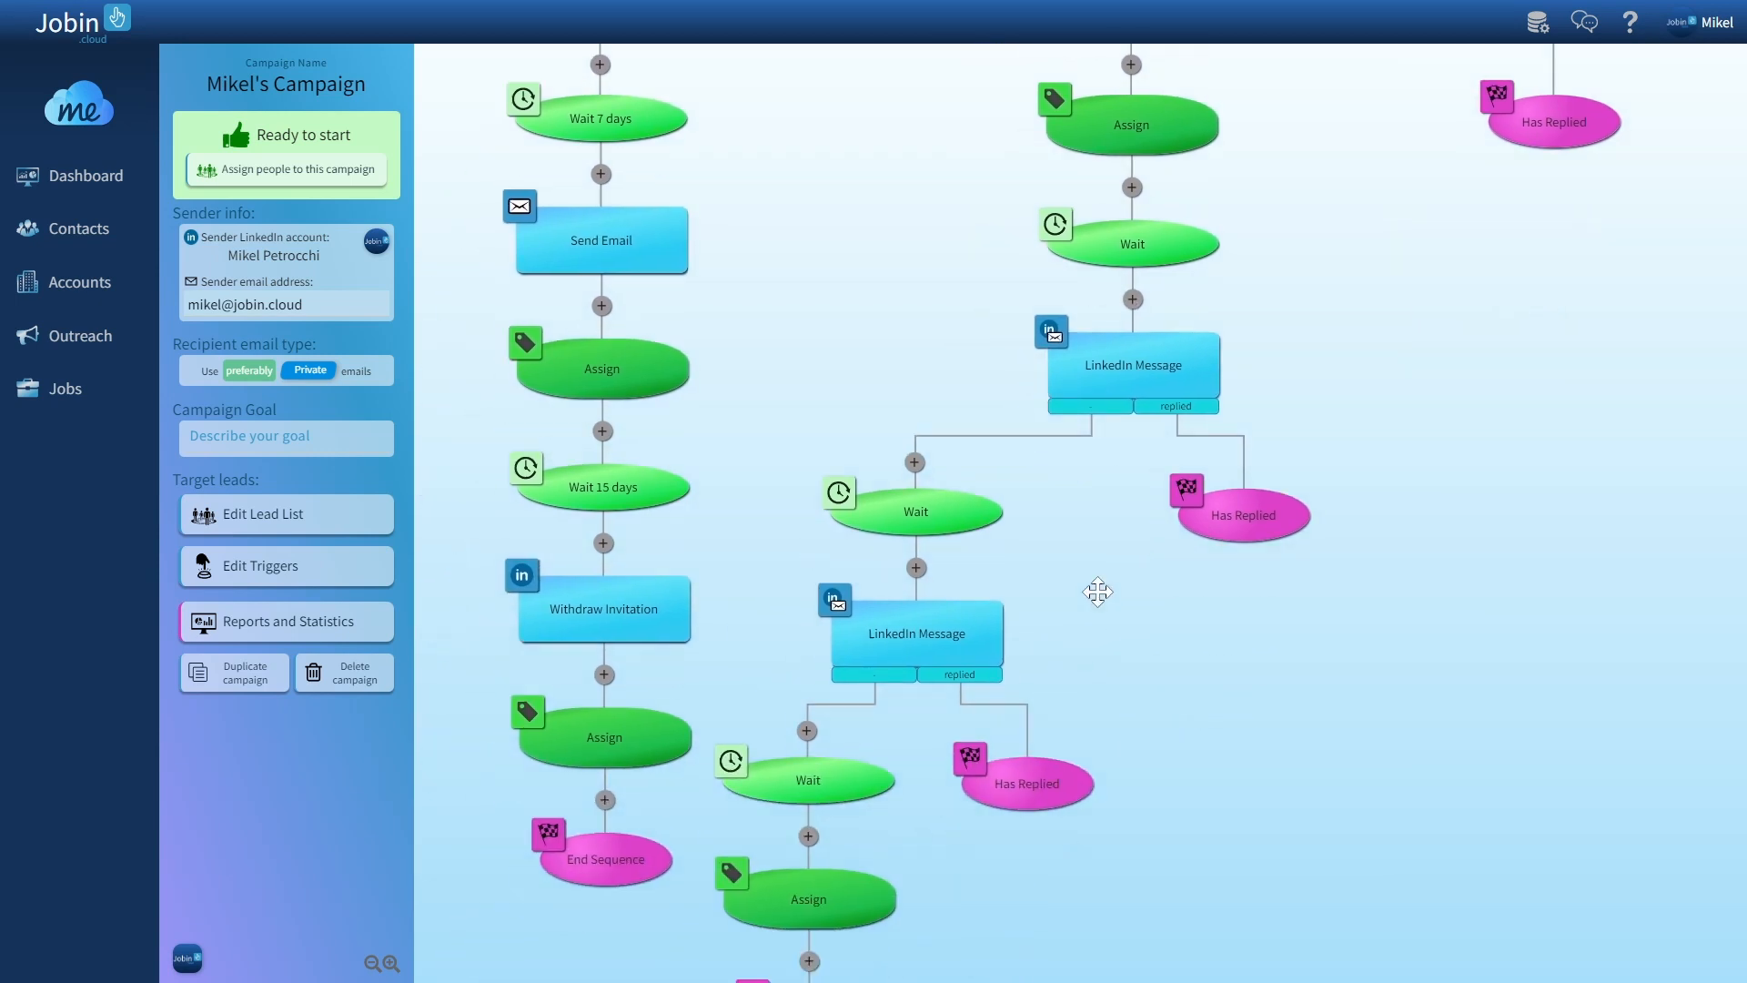
click(1135, 350)
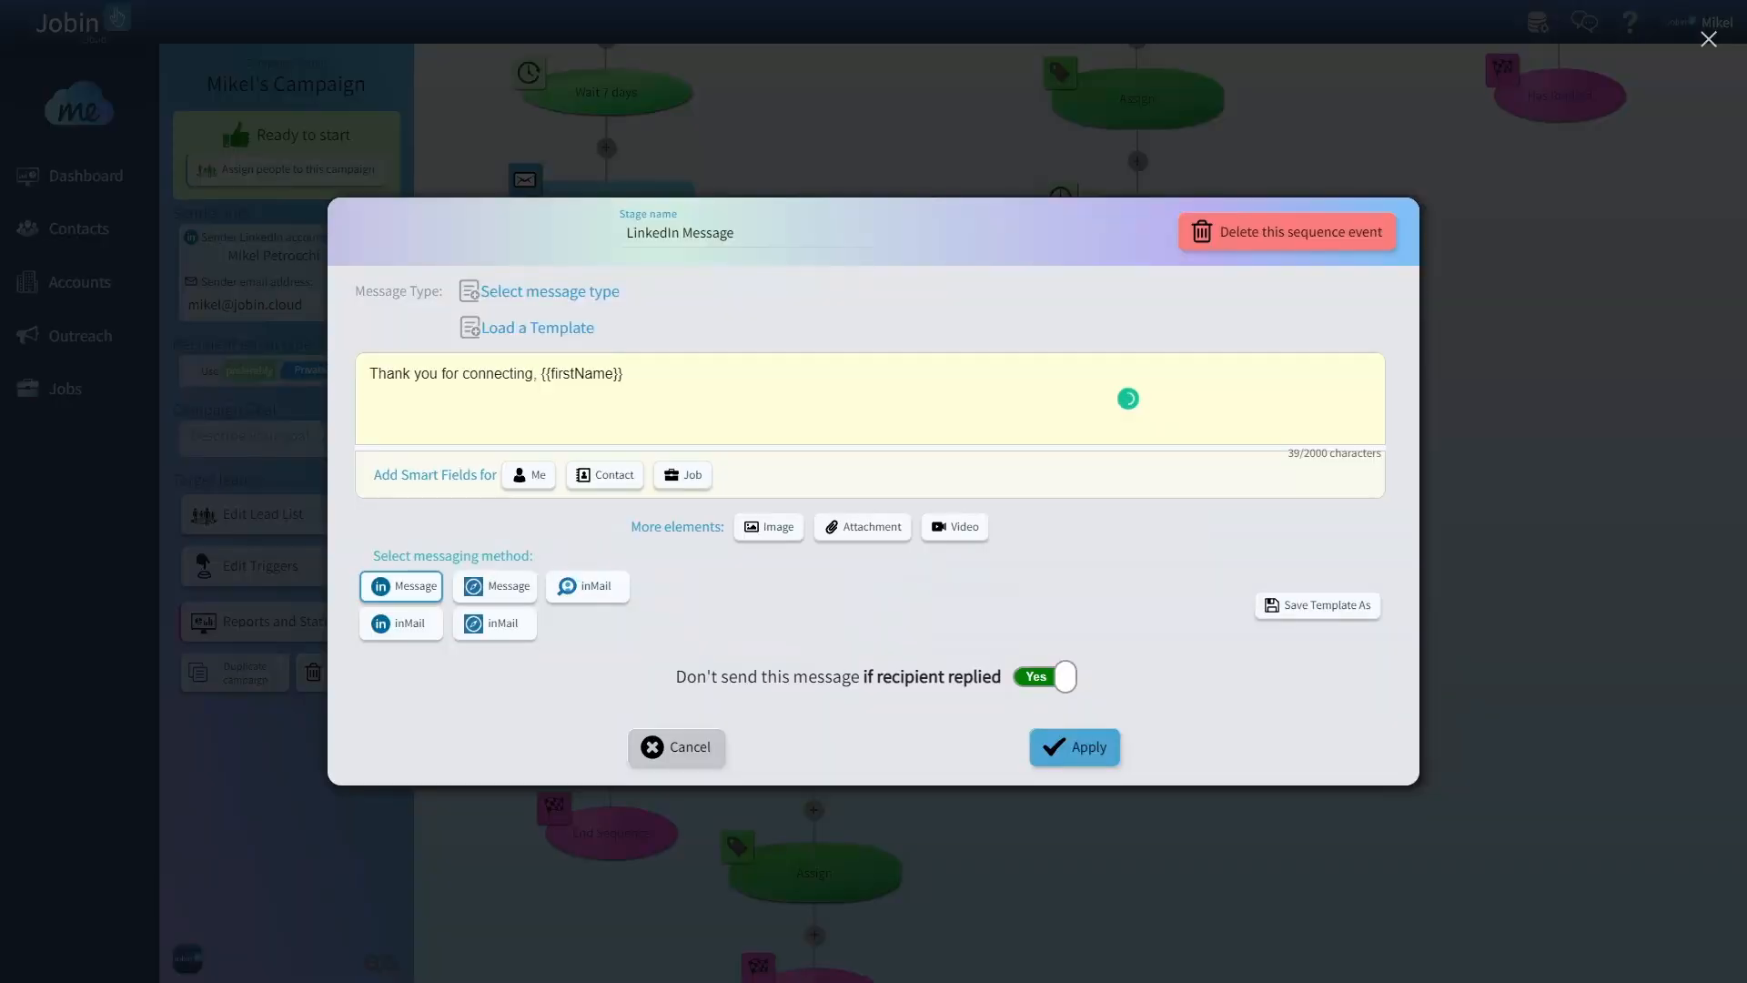
drag(735, 233, 593, 244)
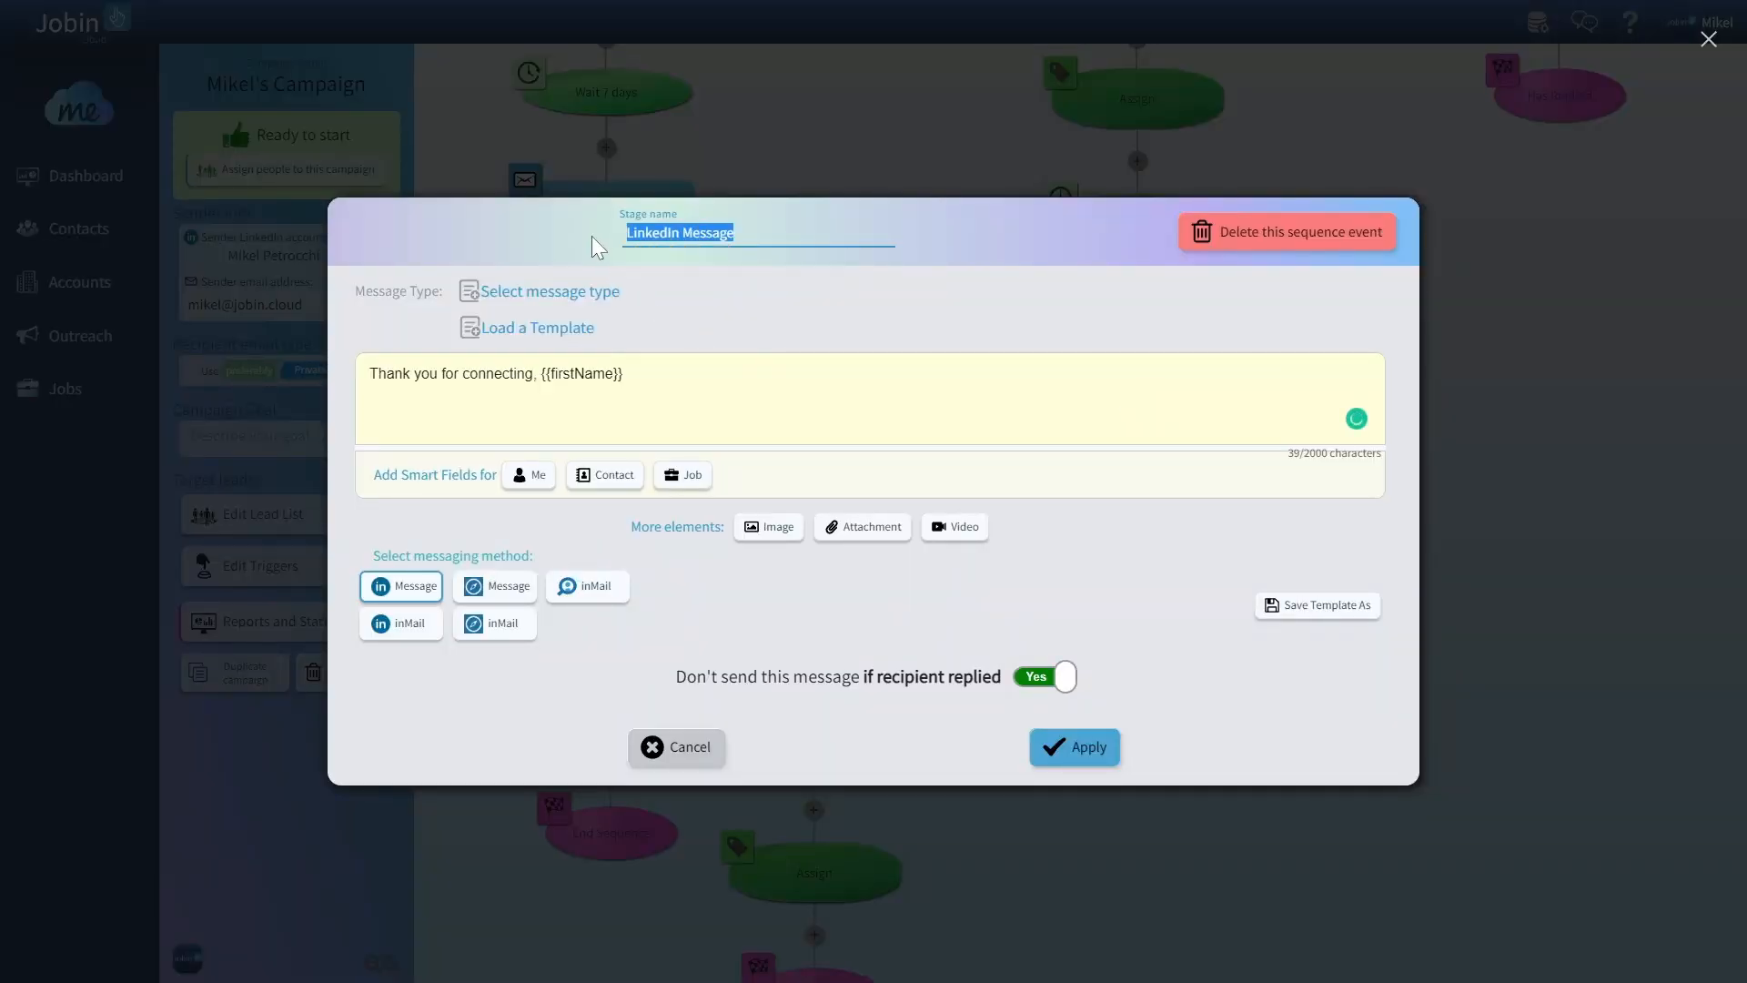
text(Thank you for connecting)
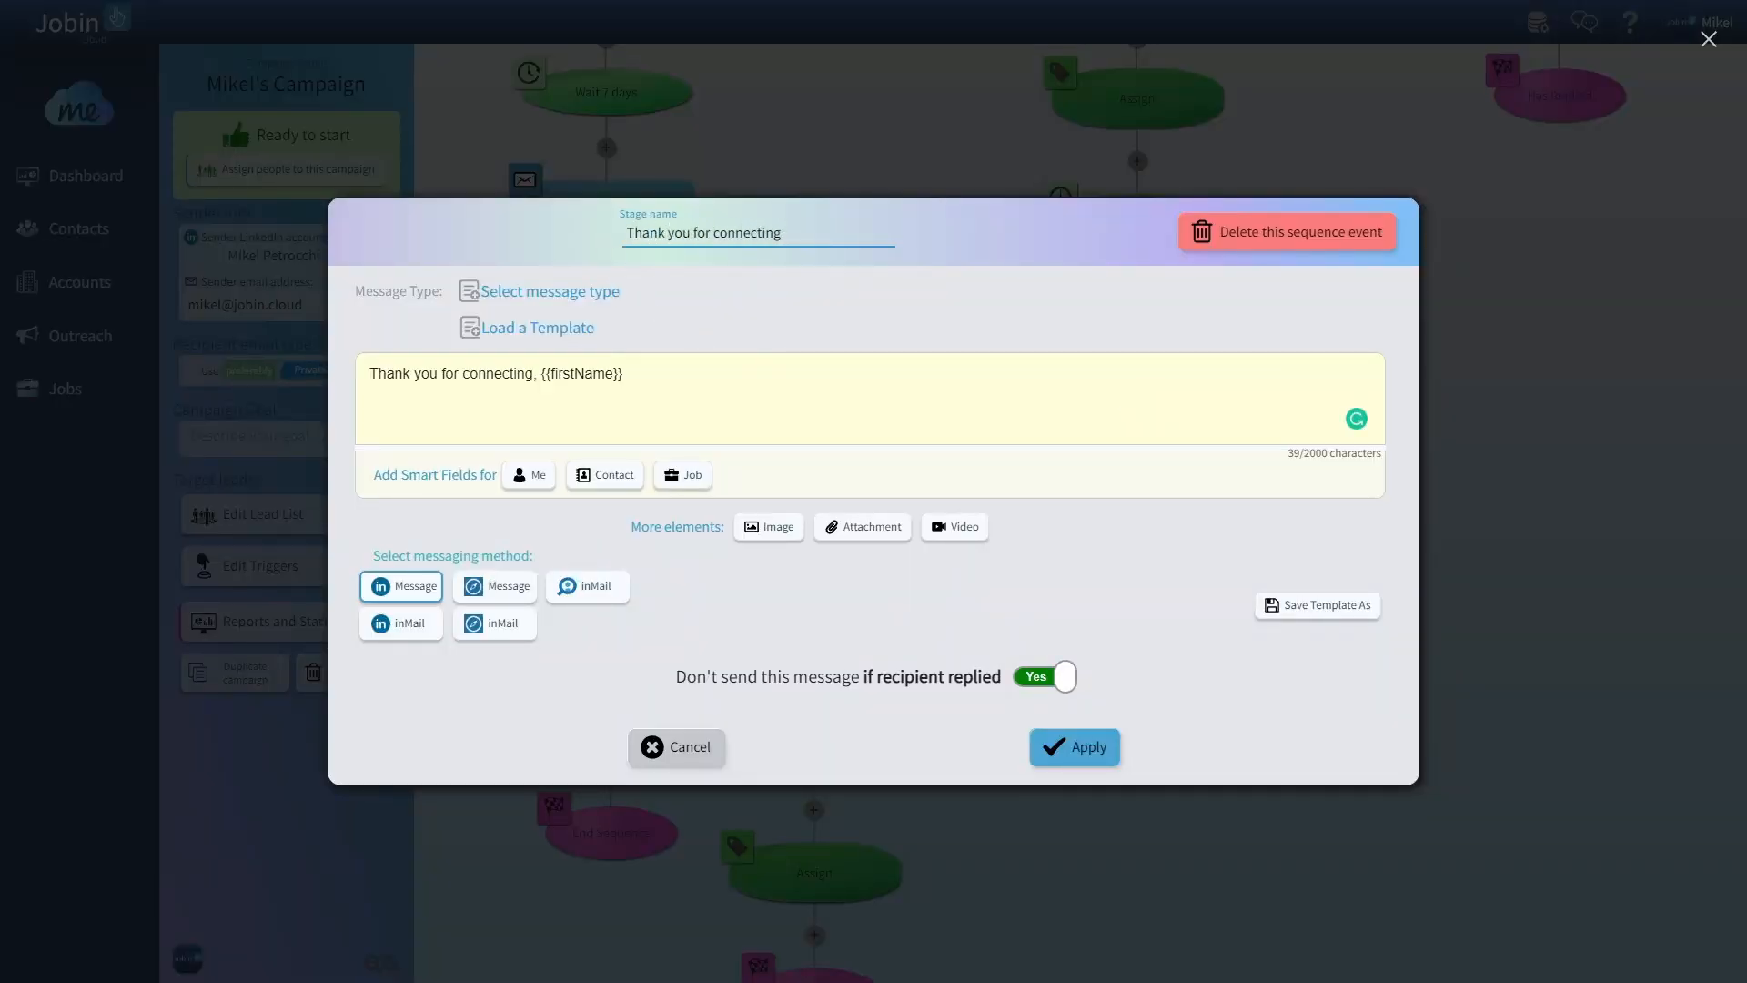
click(1069, 747)
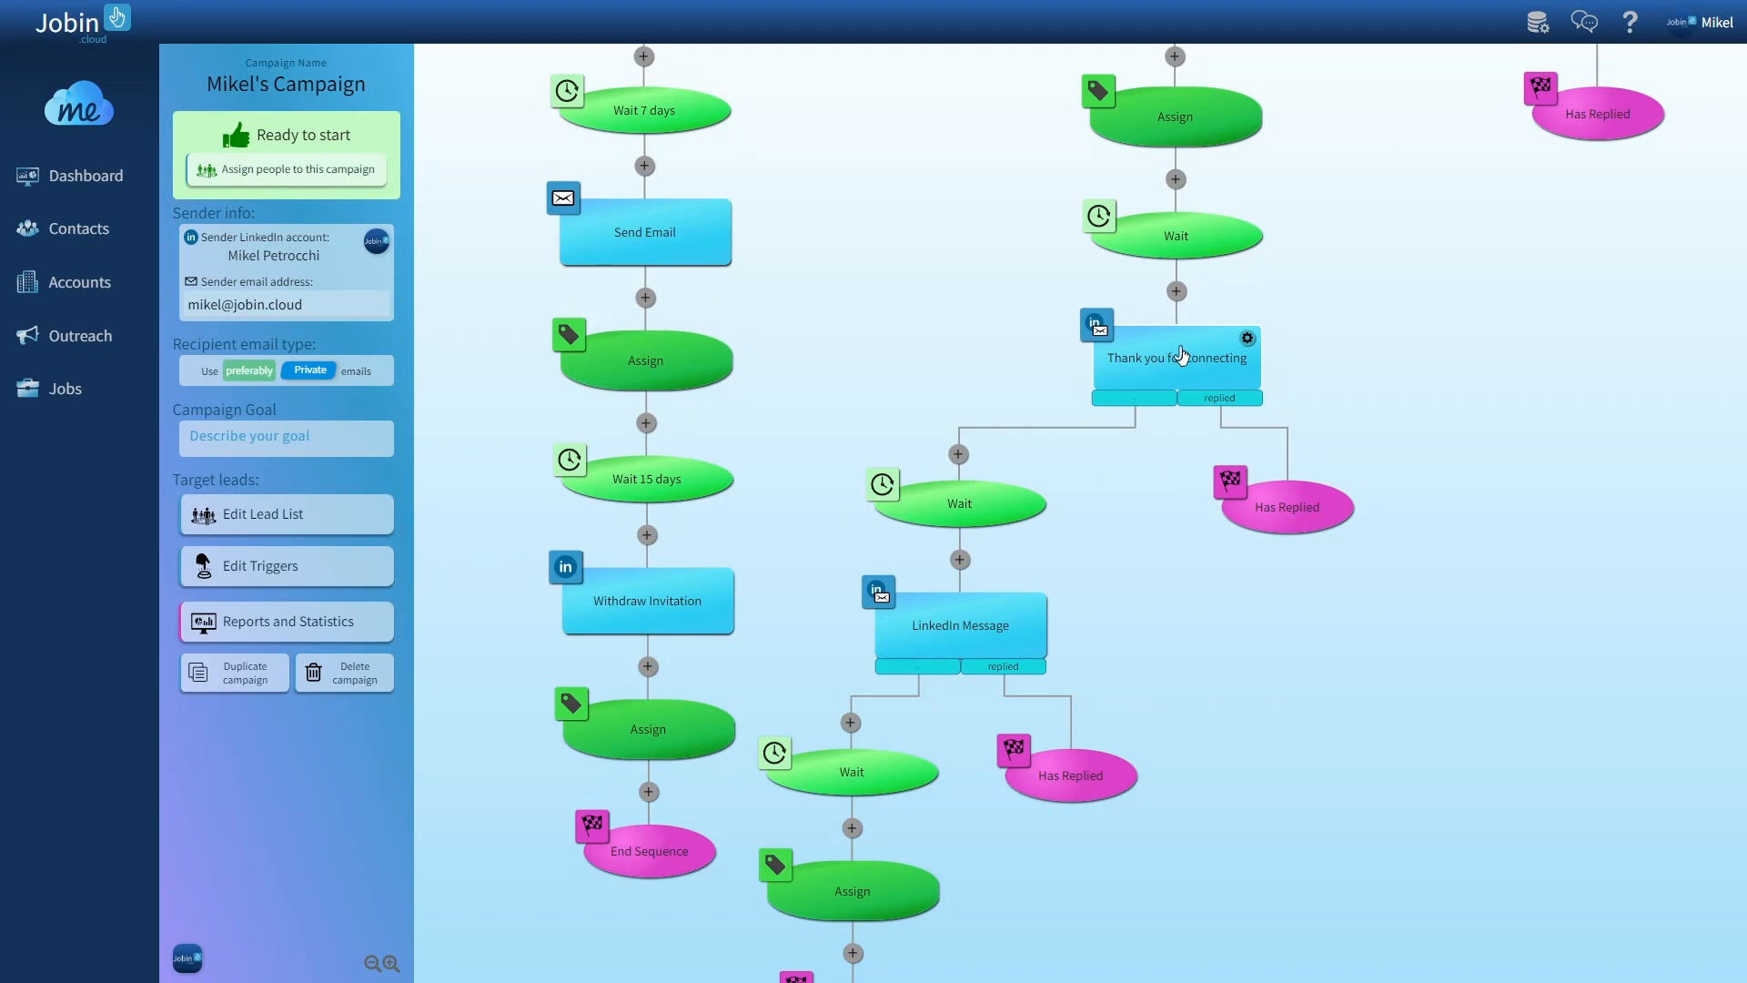
Step: Rename the Wait stage in the no-reply branch of "Thank you for connecting" as "Wait 1 day"
click(969, 521)
click(765, 400)
text(1 day)
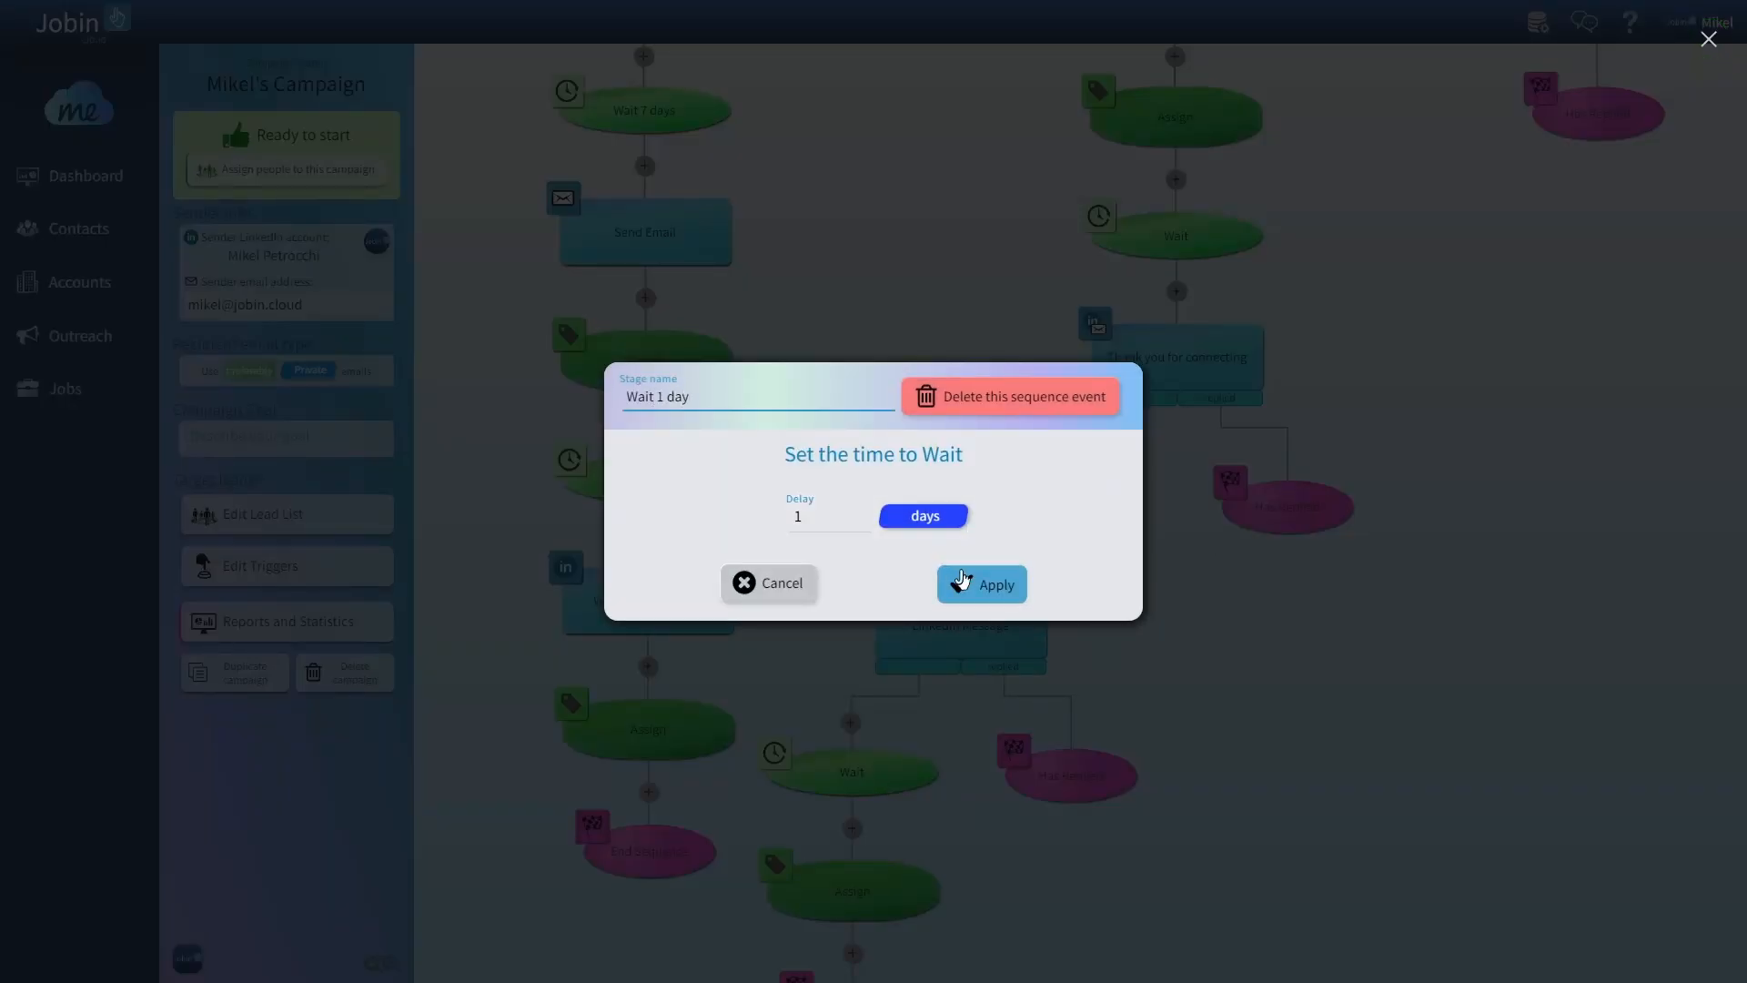
click(963, 582)
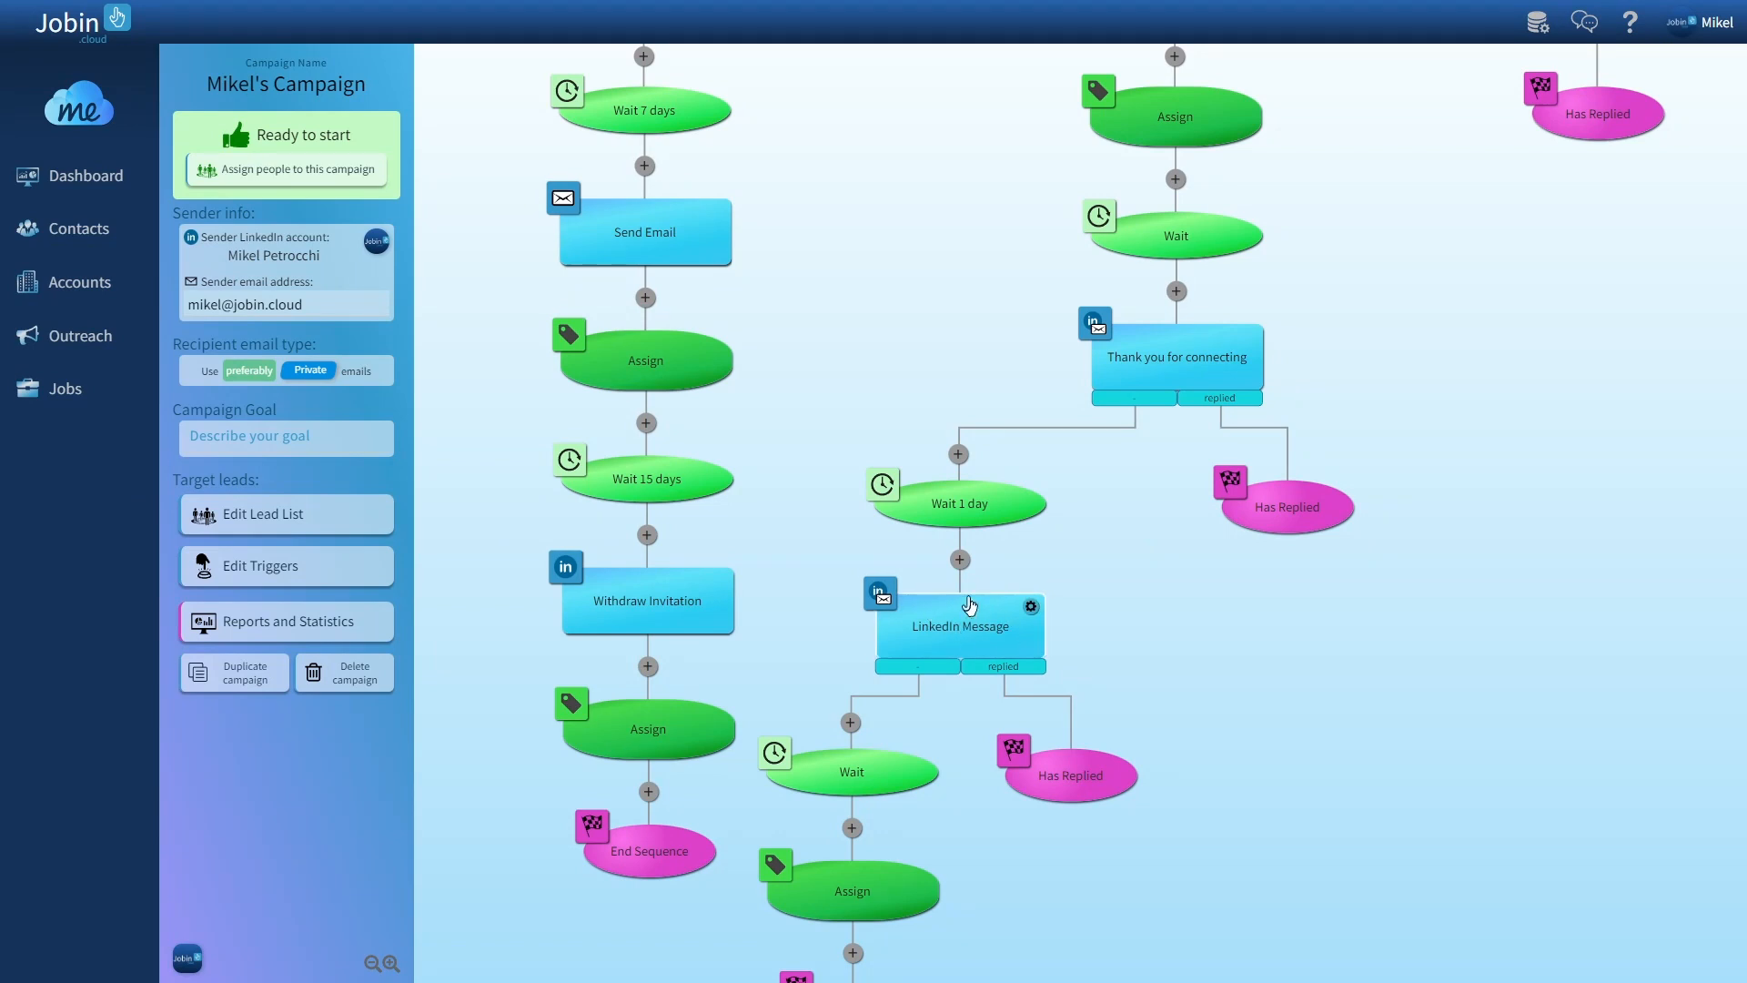
Step: Insert a Condition module between the Wait 1 day stage and the following LinkedIn Message stage
click(959, 560)
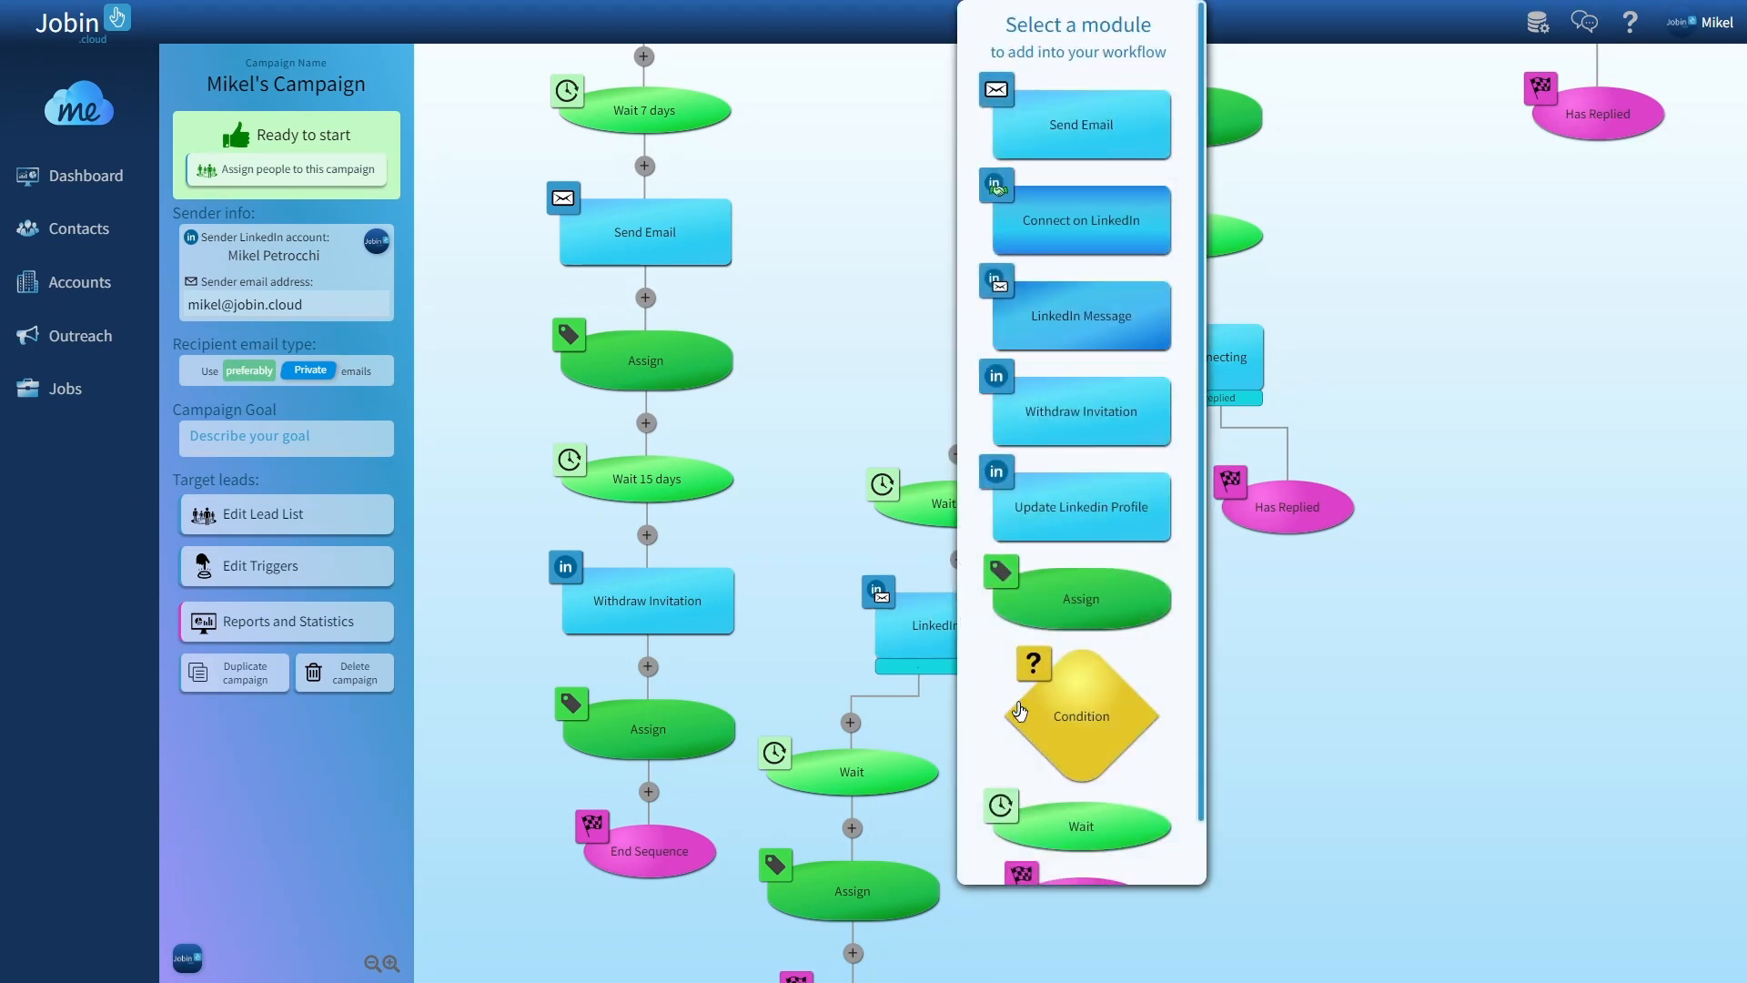
click(1078, 730)
drag(995, 854, 1185, 534)
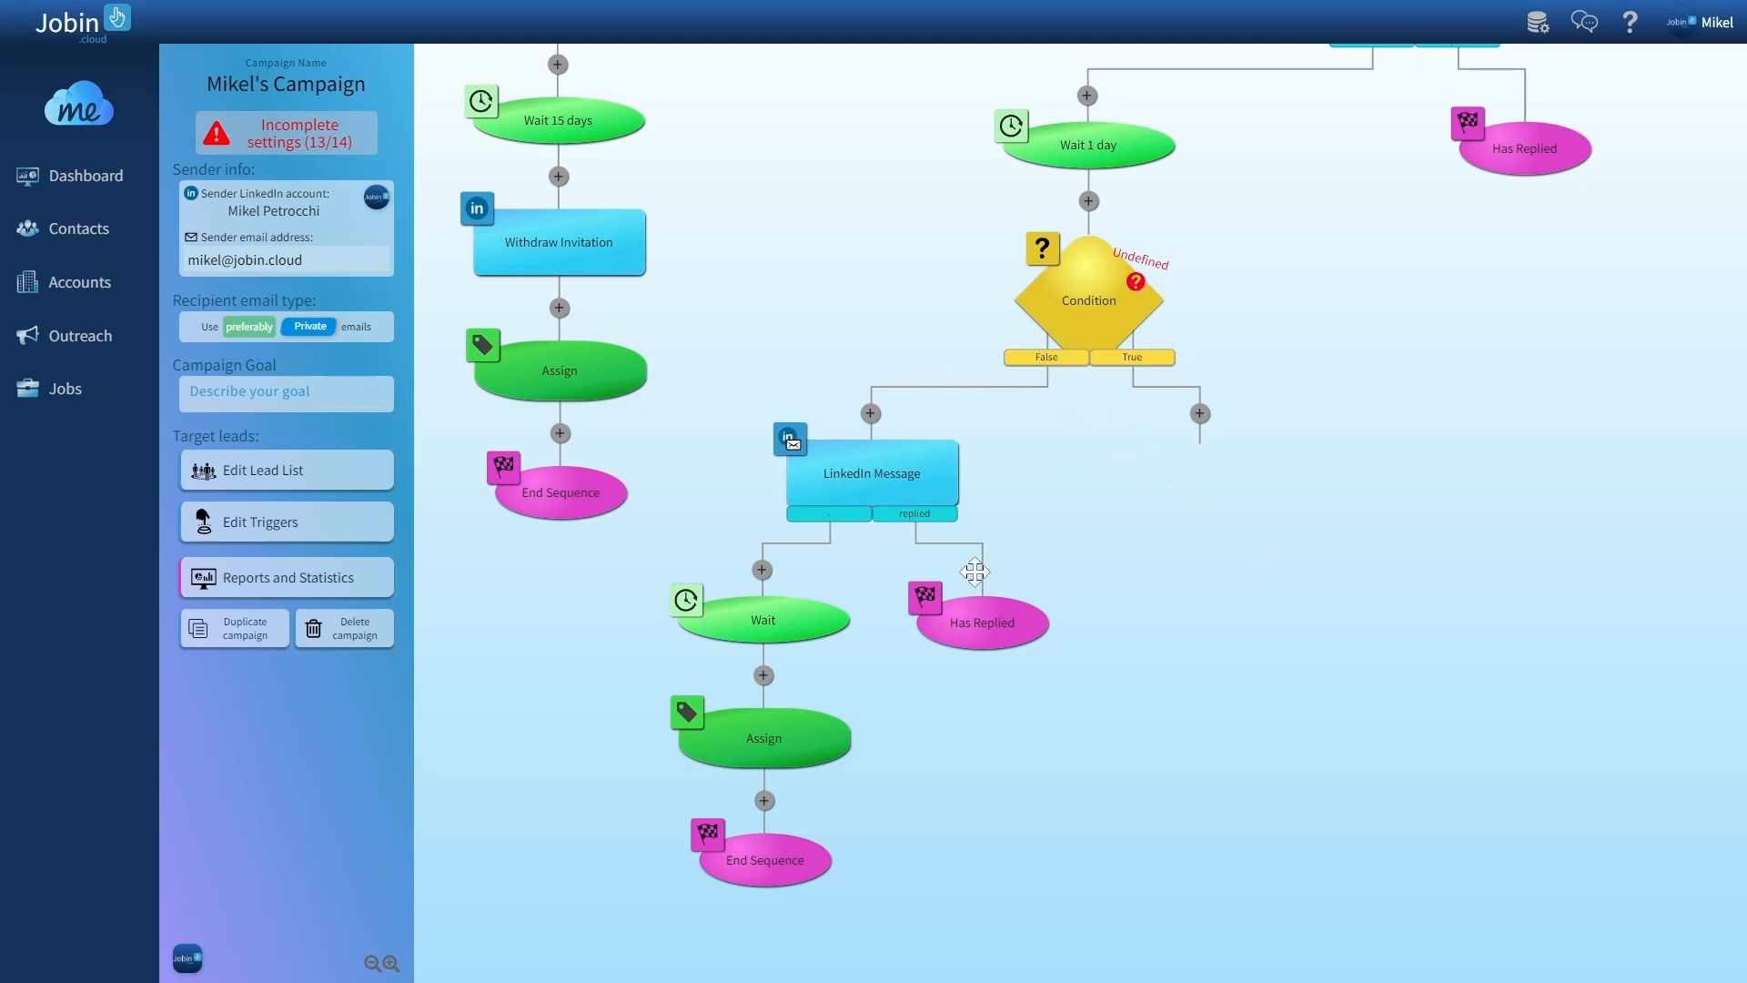
Step: Set the Condition stage below Wait 1 day to require the email tag
click(1103, 321)
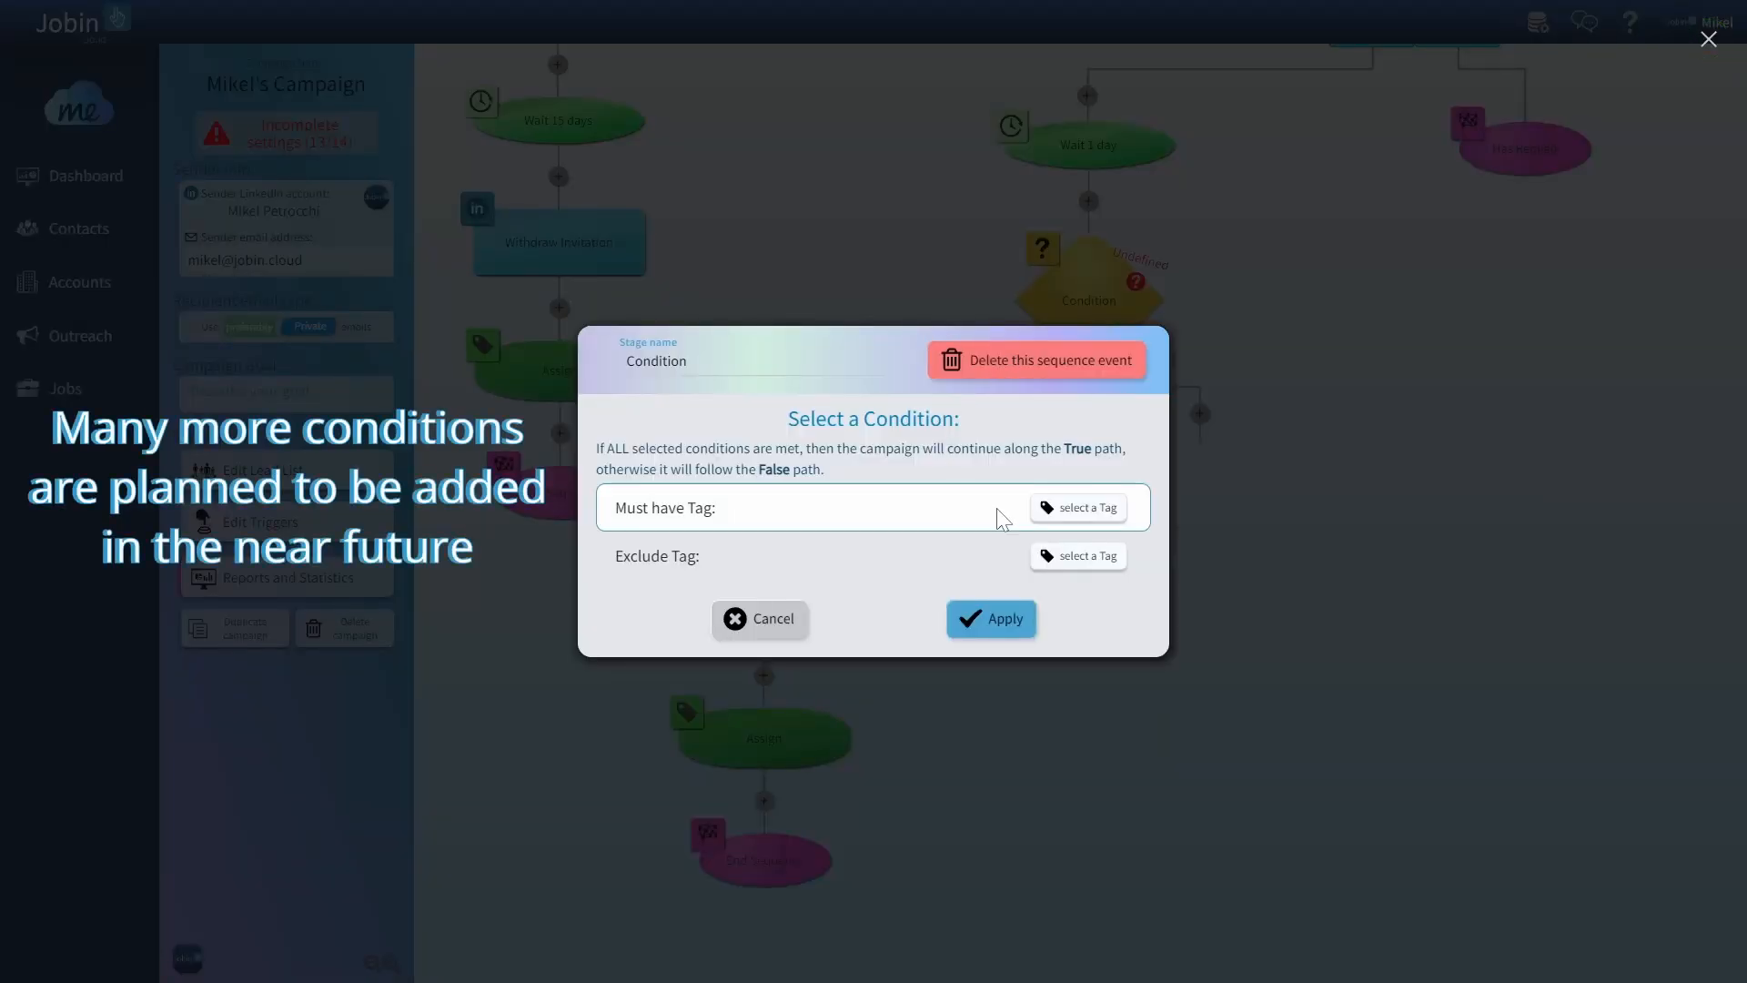
click(1069, 514)
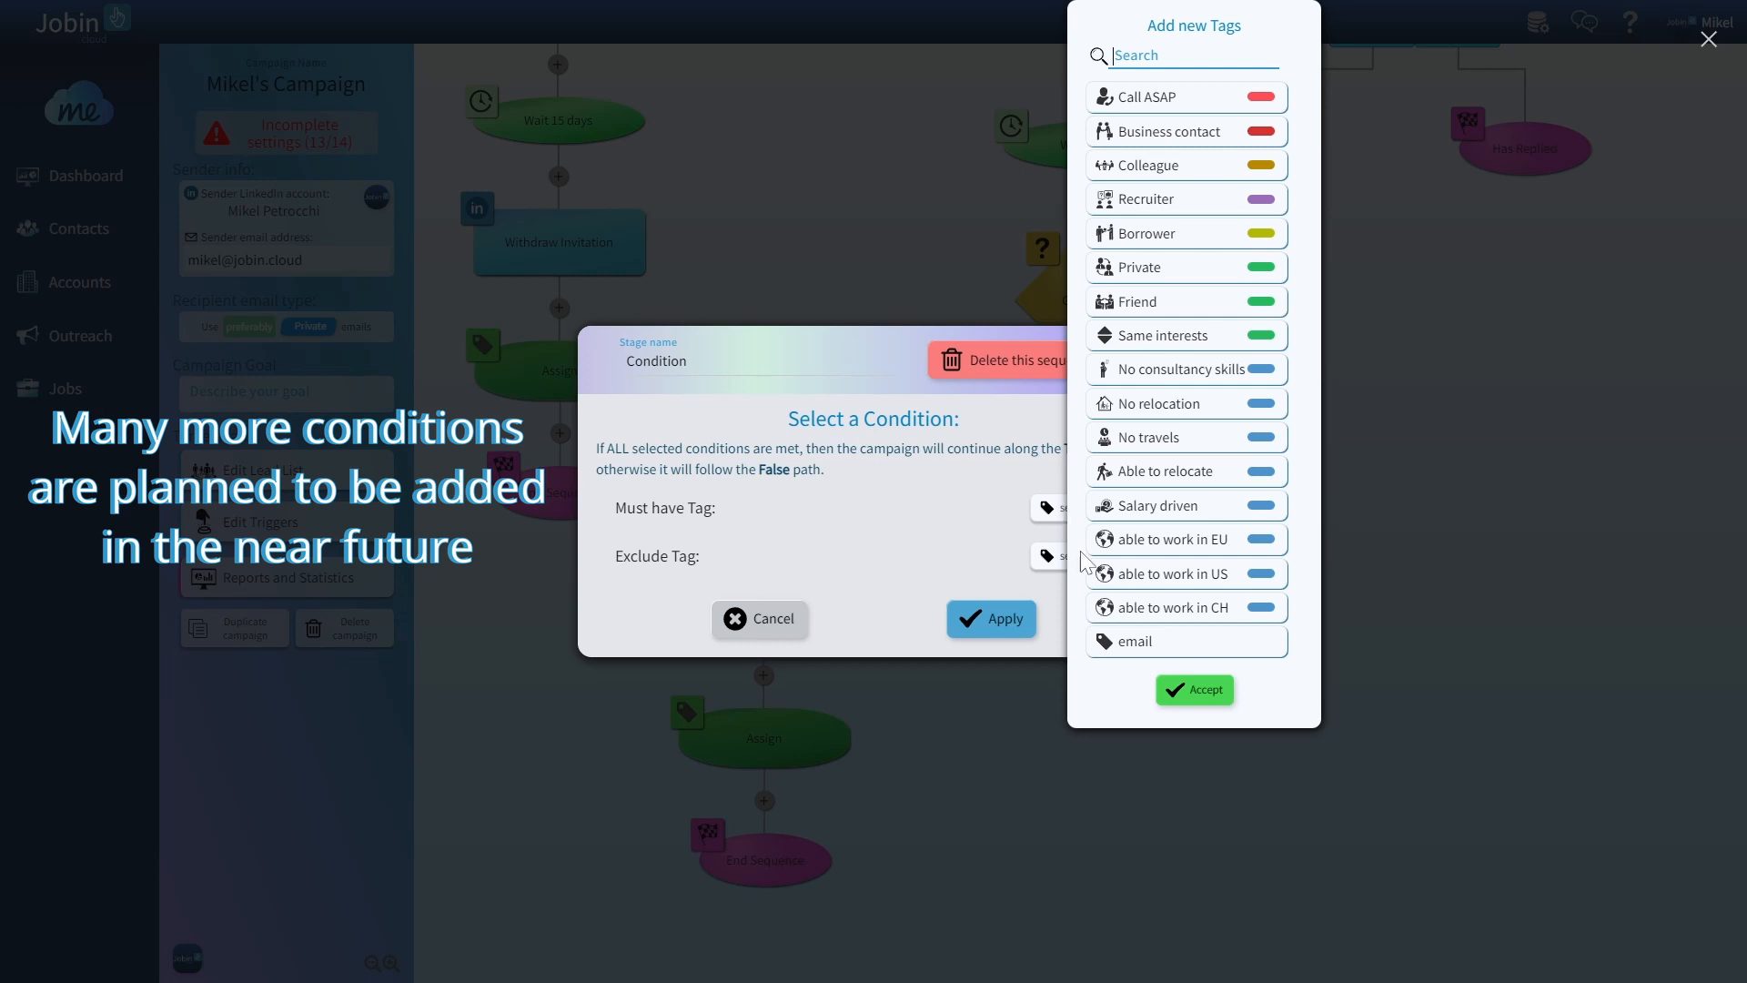
click(1126, 642)
click(1248, 696)
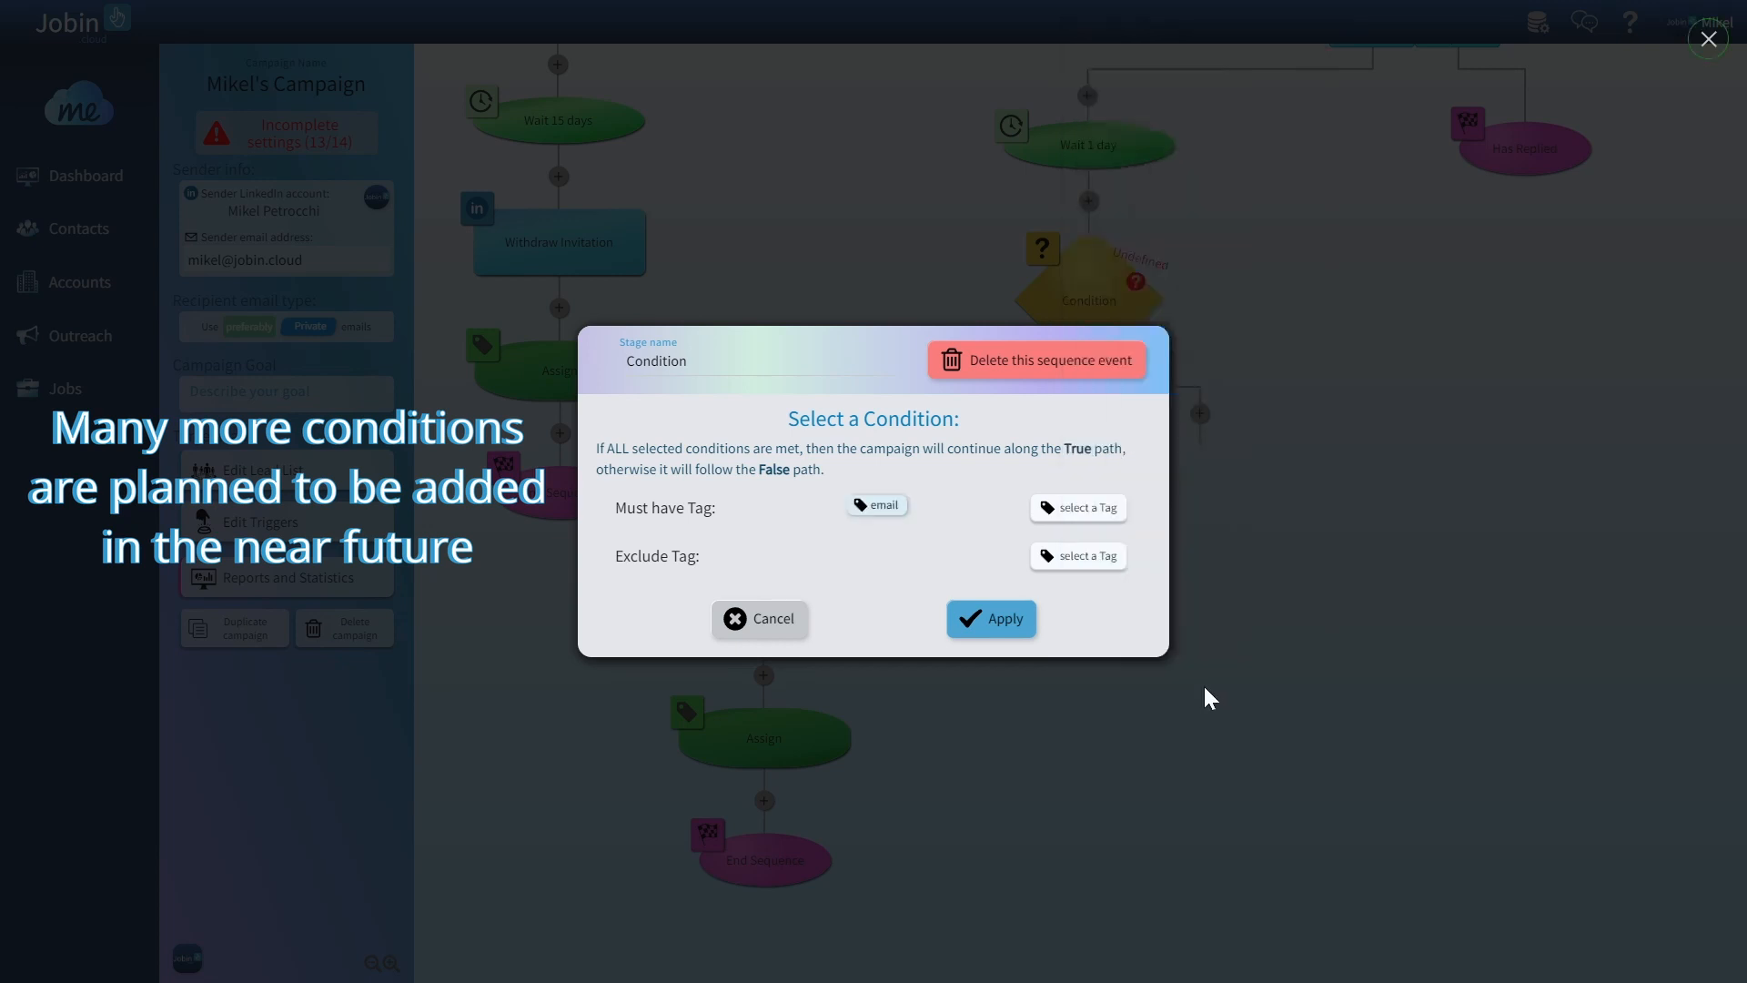
click(1030, 626)
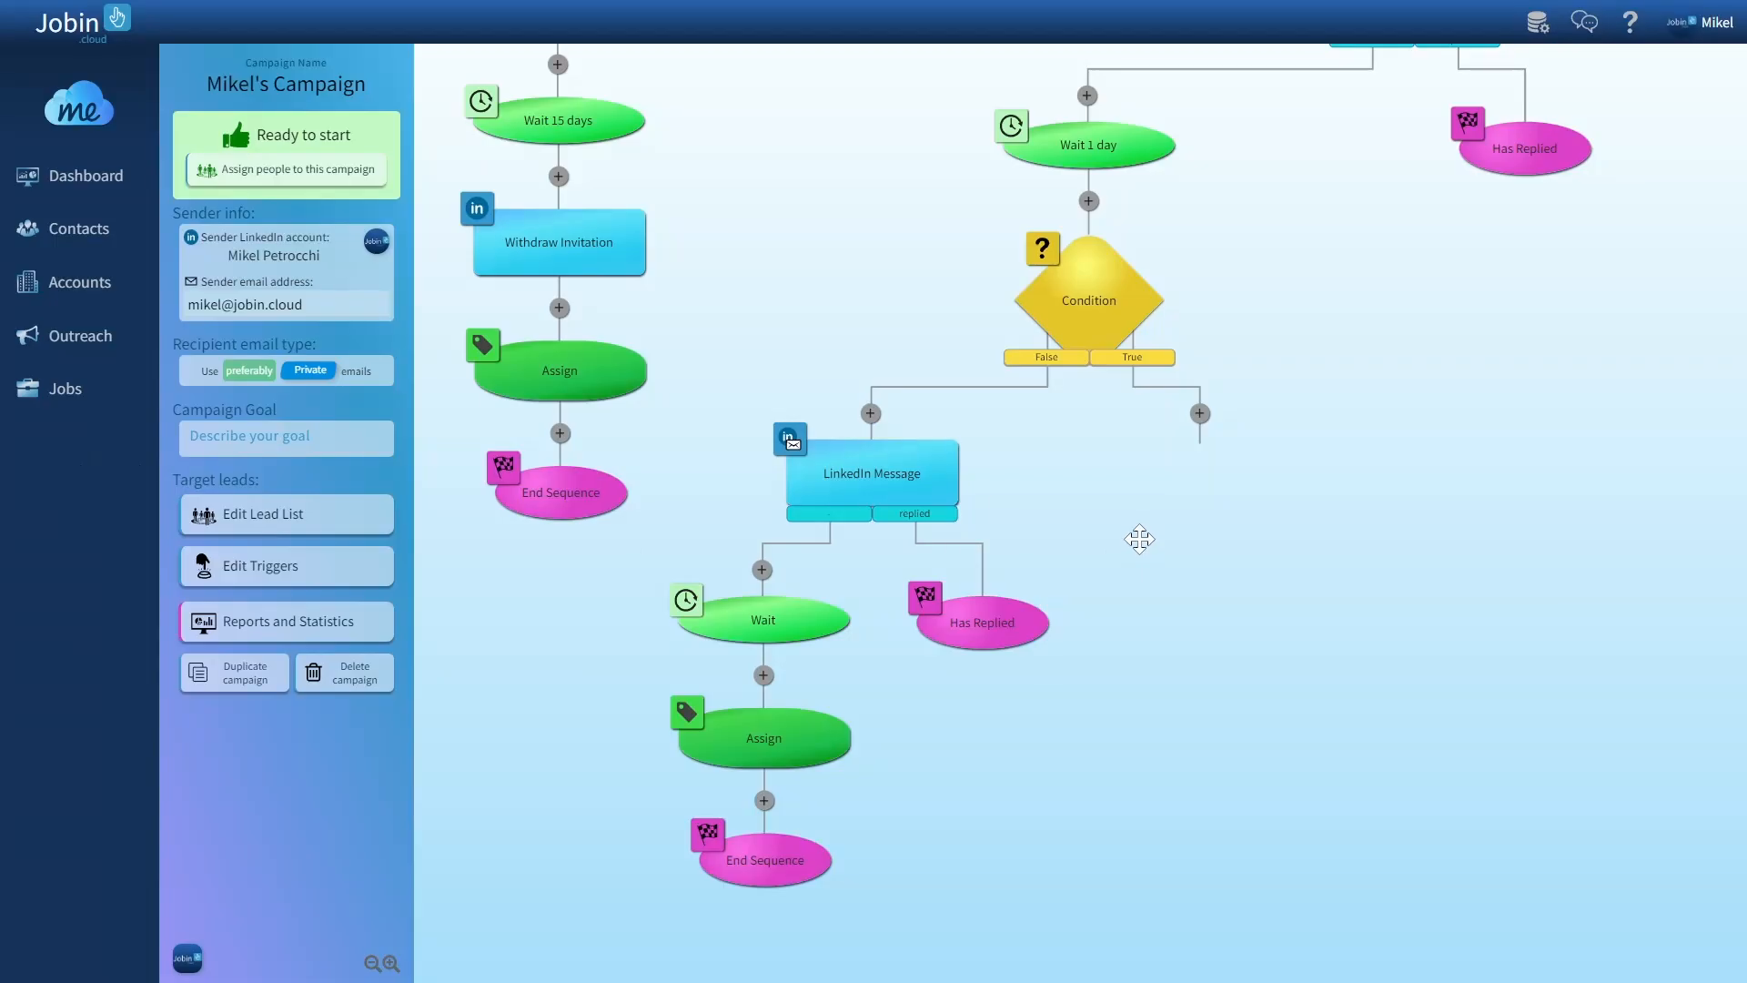
Step: Add a LinkedIn Message stage to the Condition's True branch and open its settings
drag(1139, 523, 1209, 946)
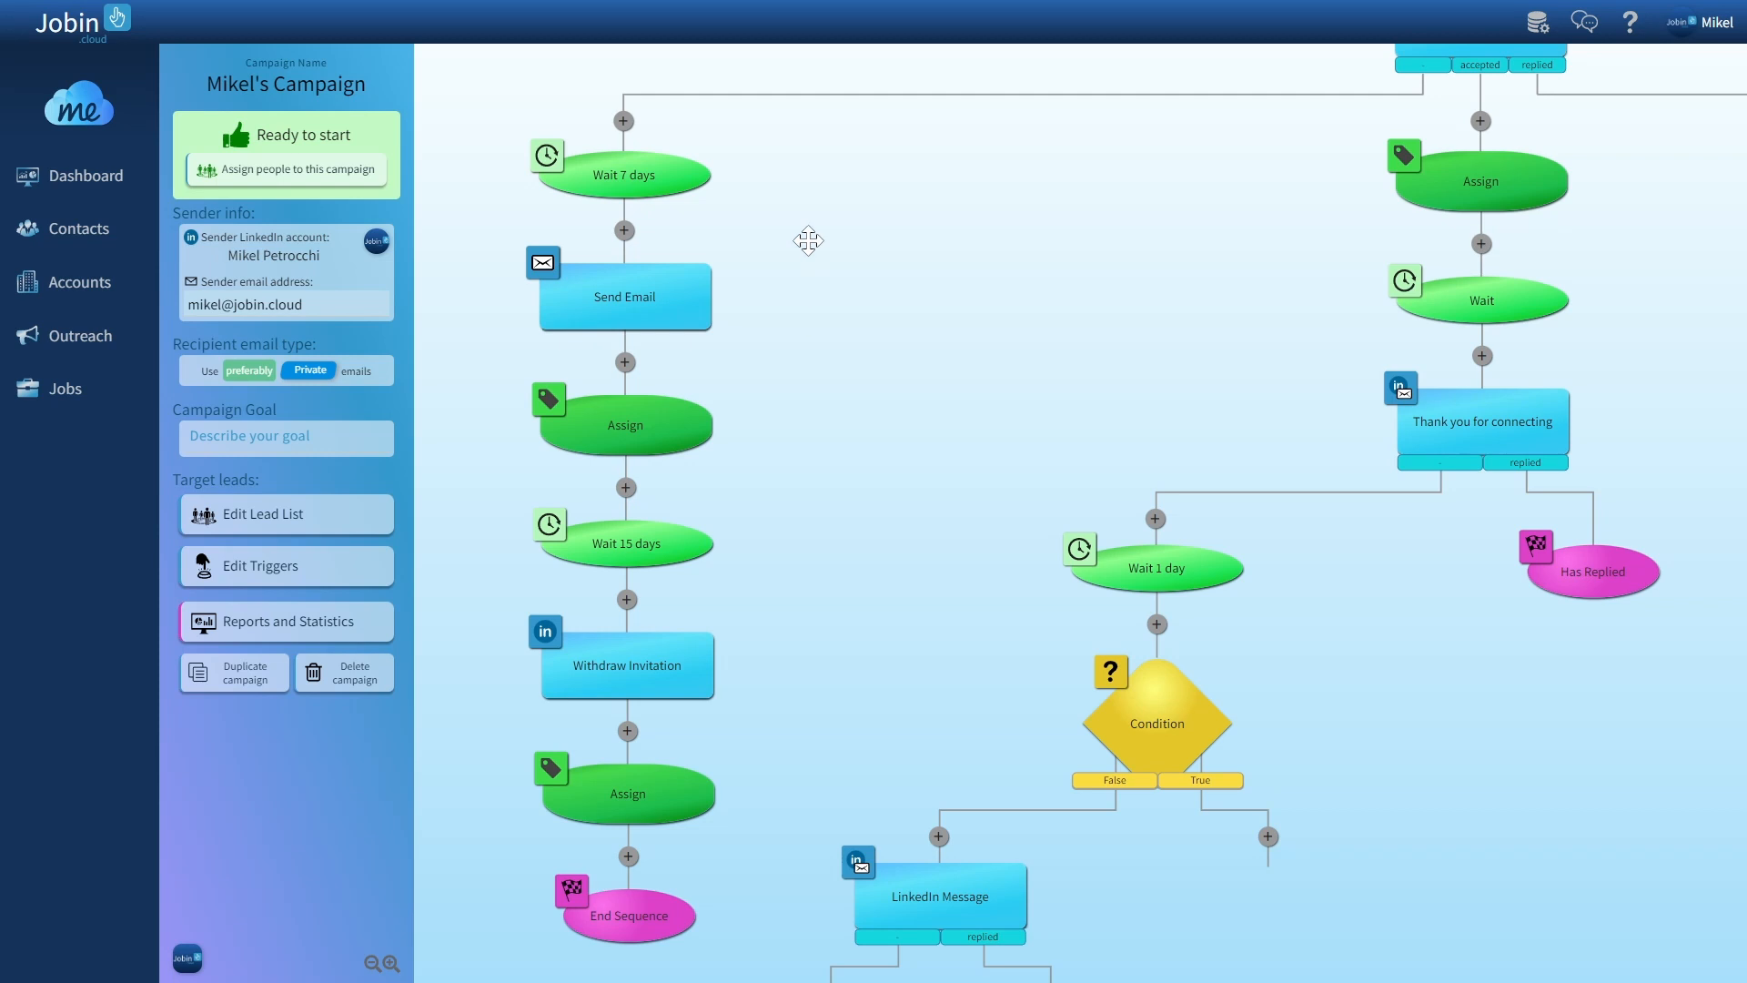
drag(944, 725, 720, 307)
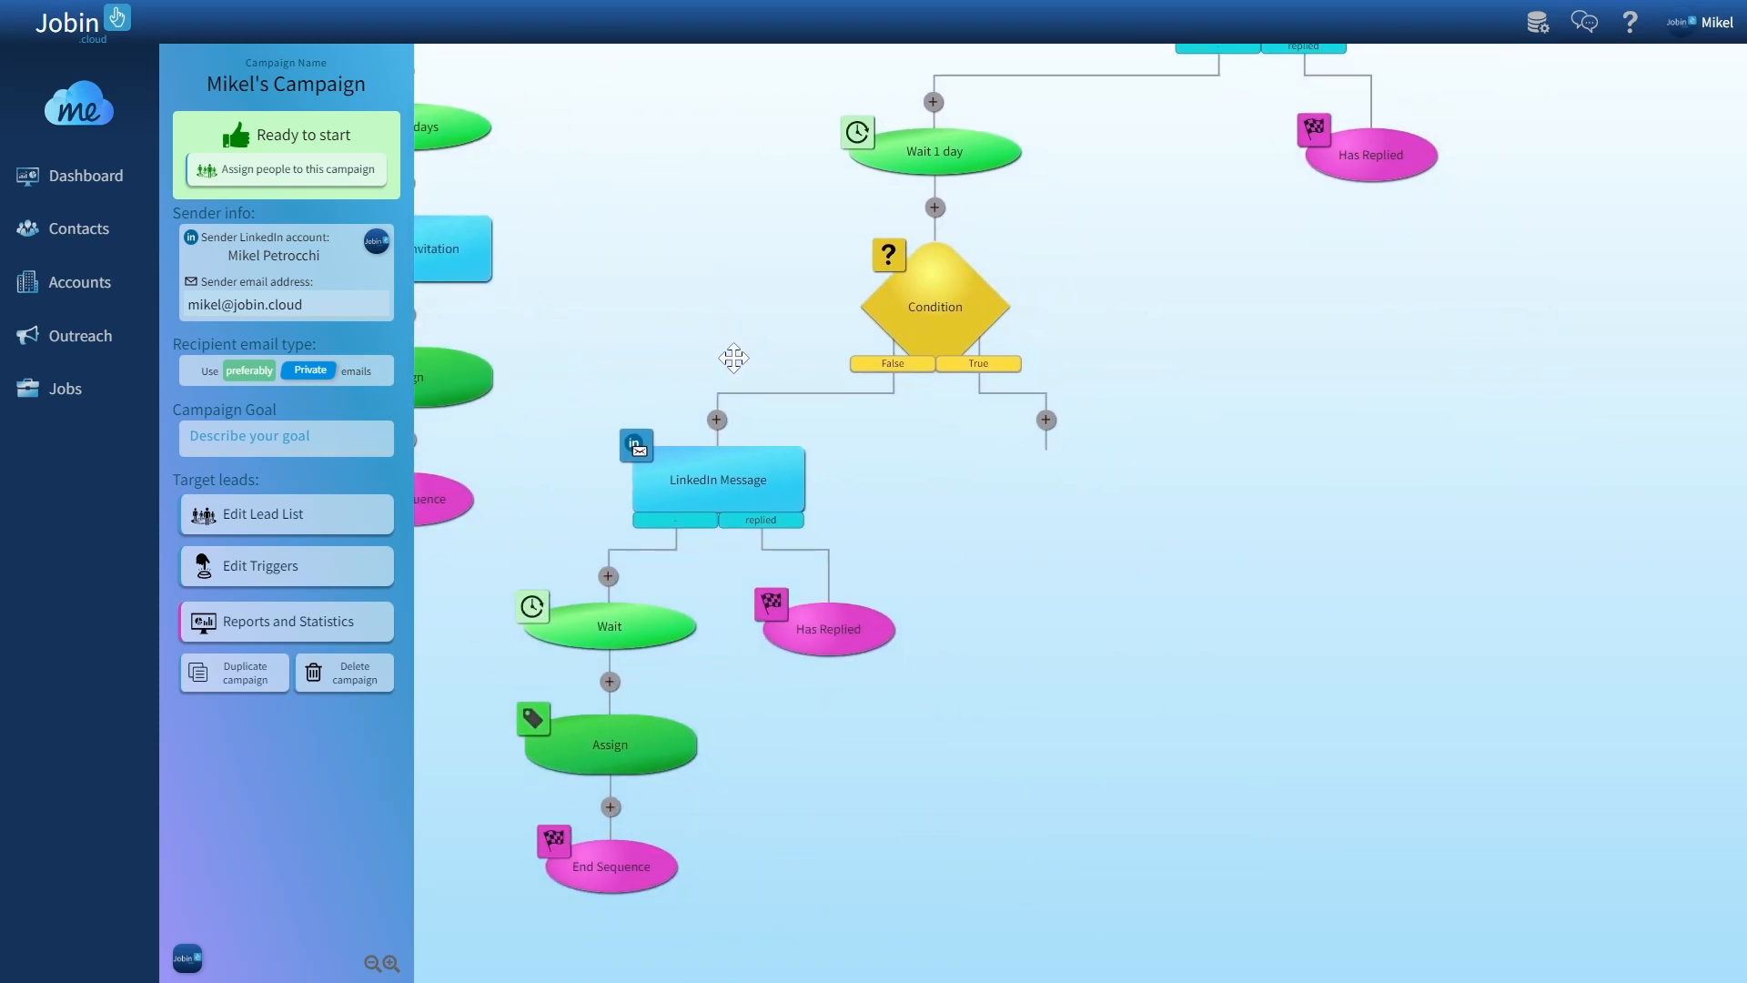
click(1047, 421)
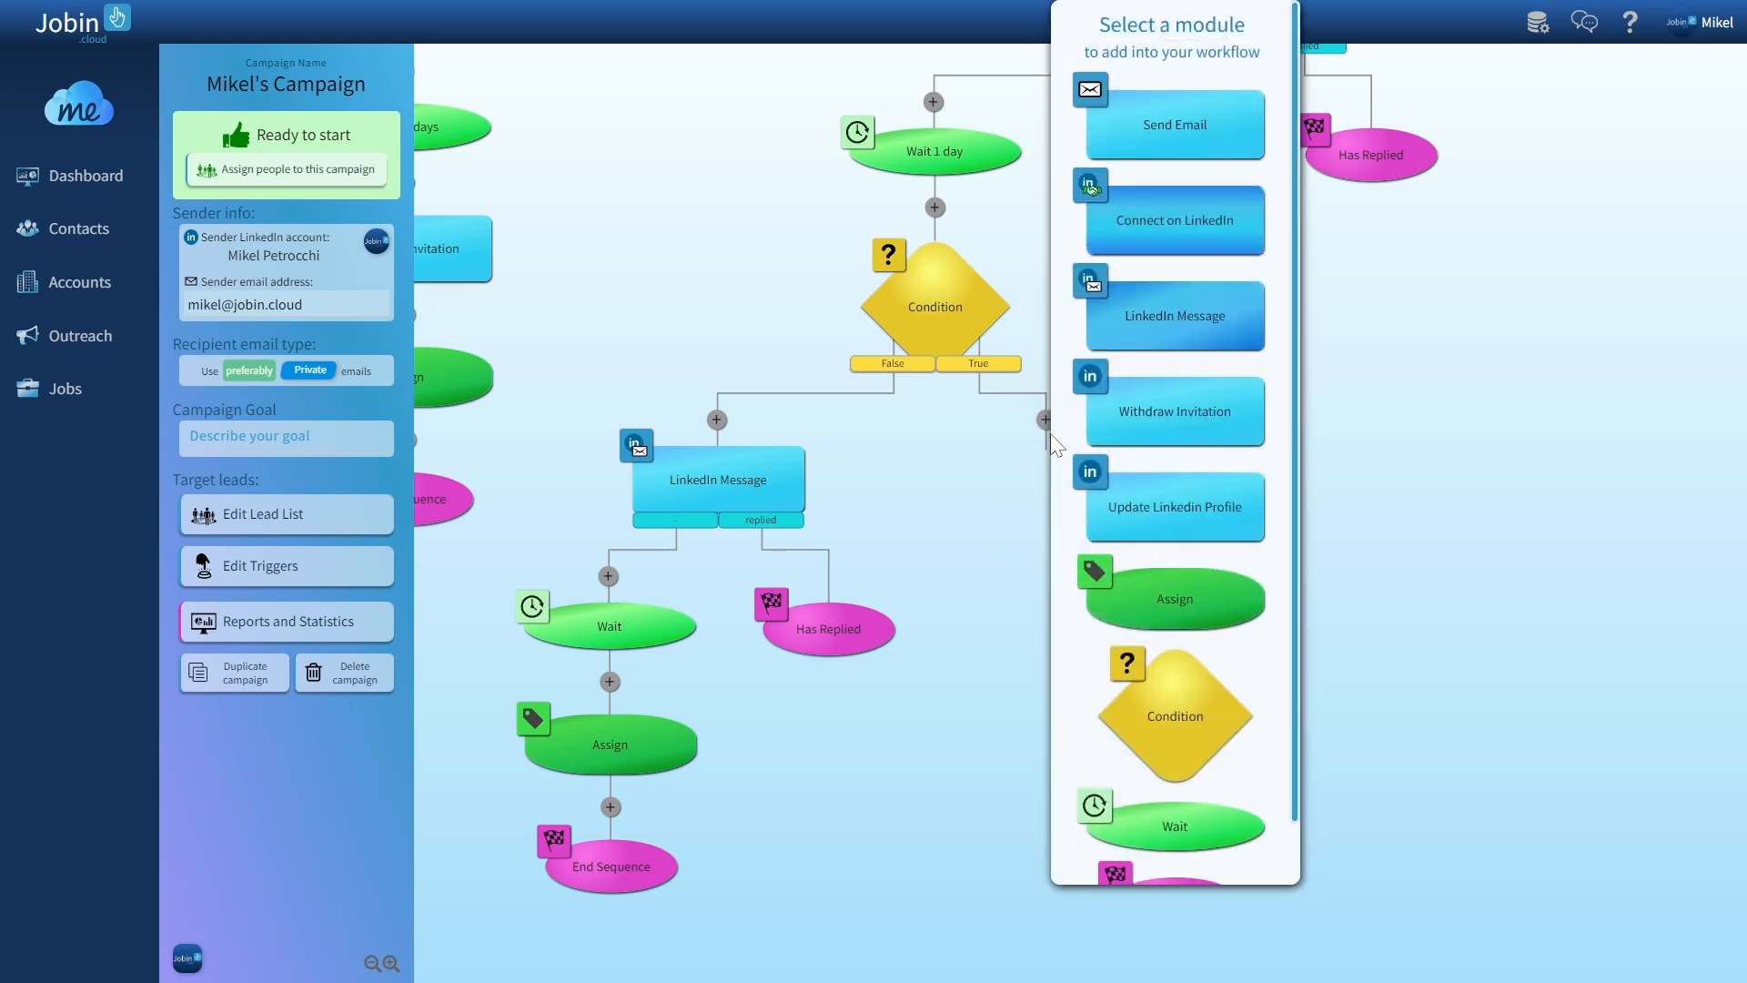
click(1191, 305)
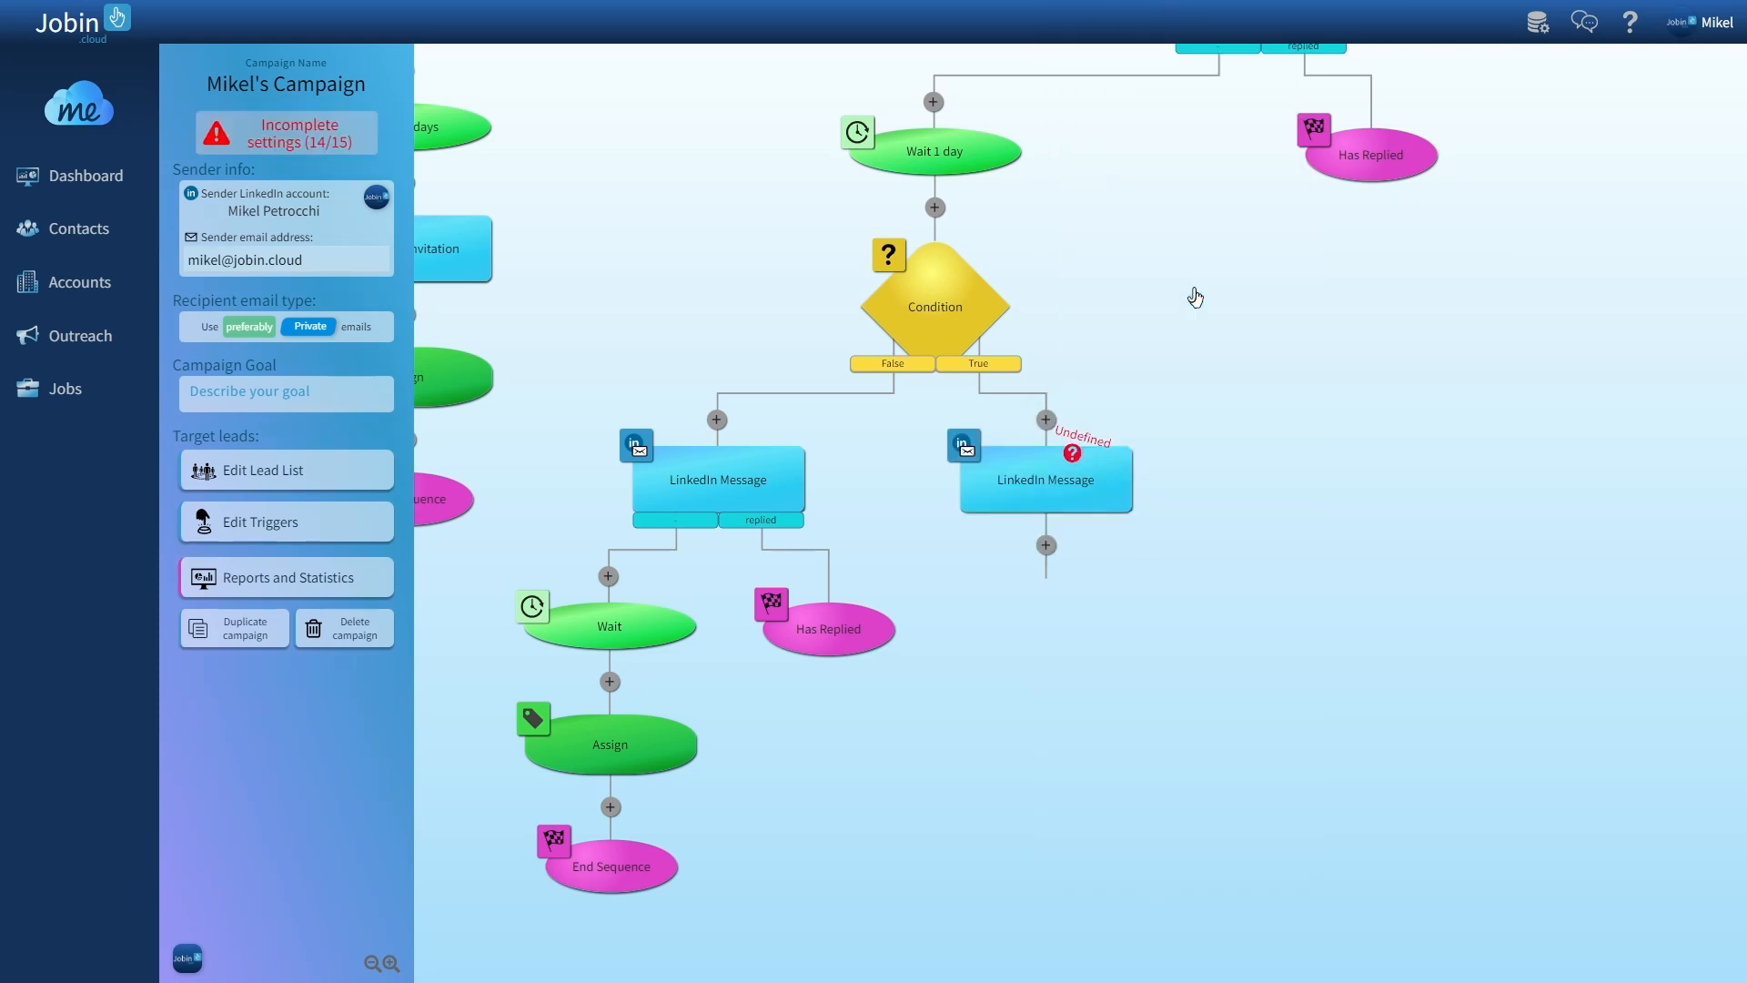
click(1034, 494)
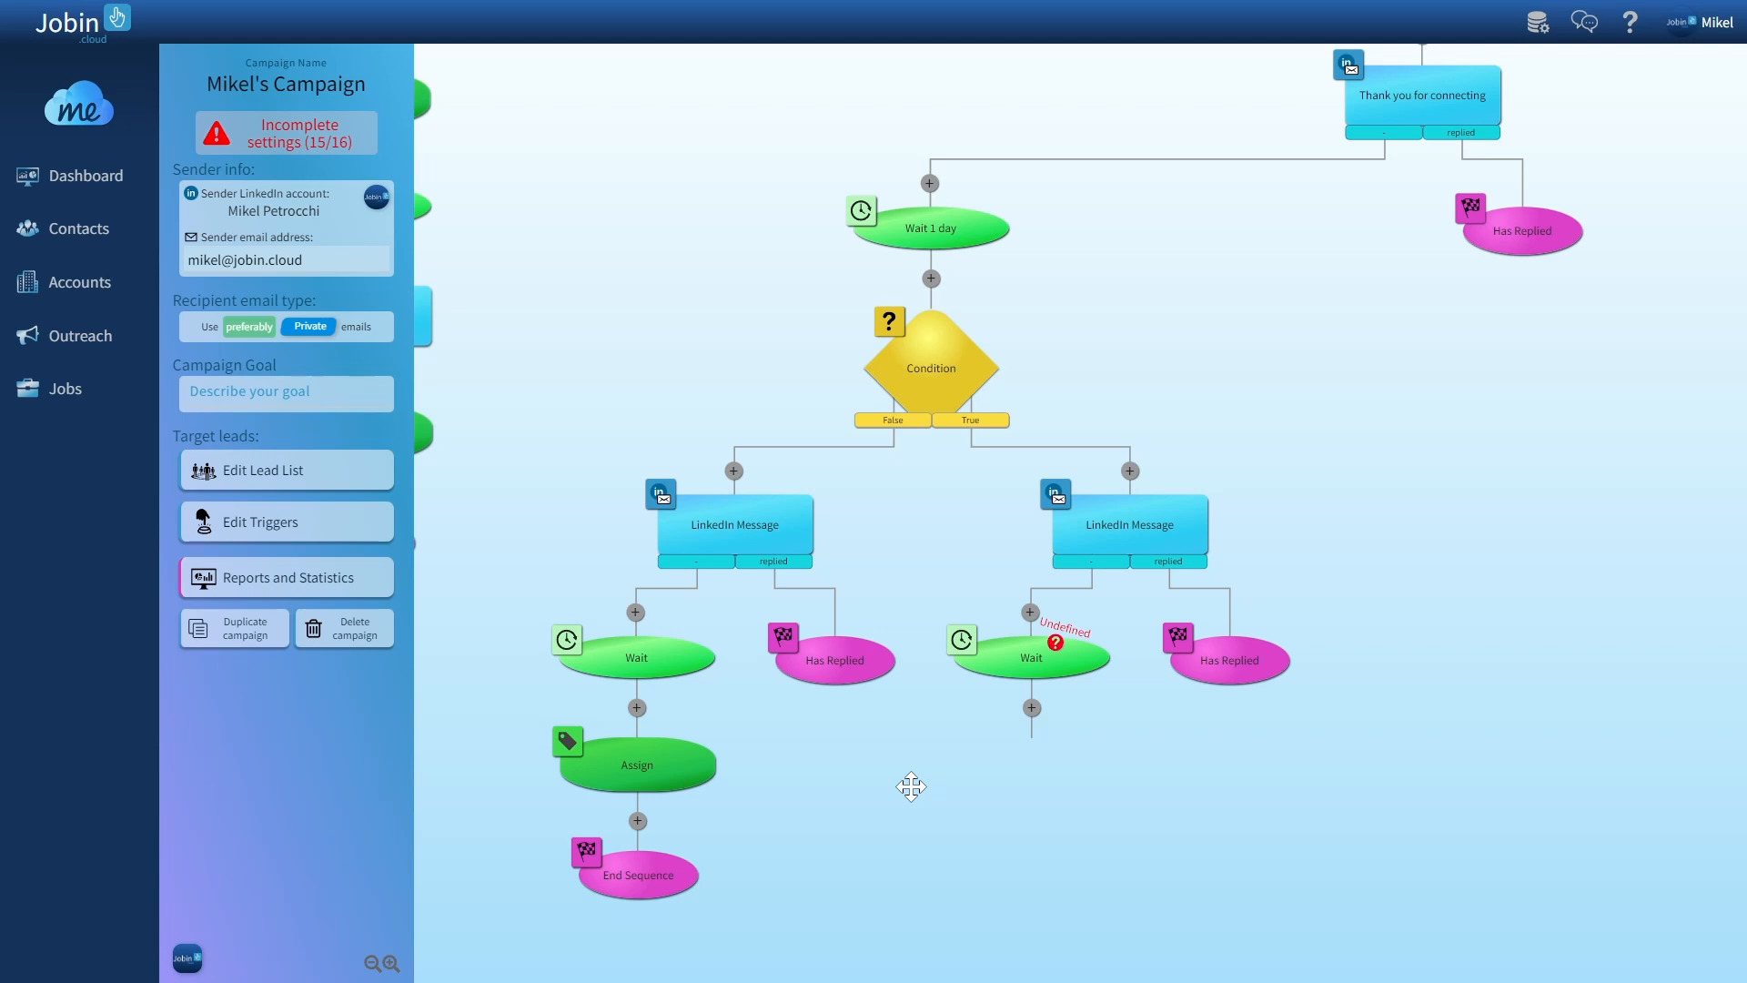
drag(885, 577, 1009, 701)
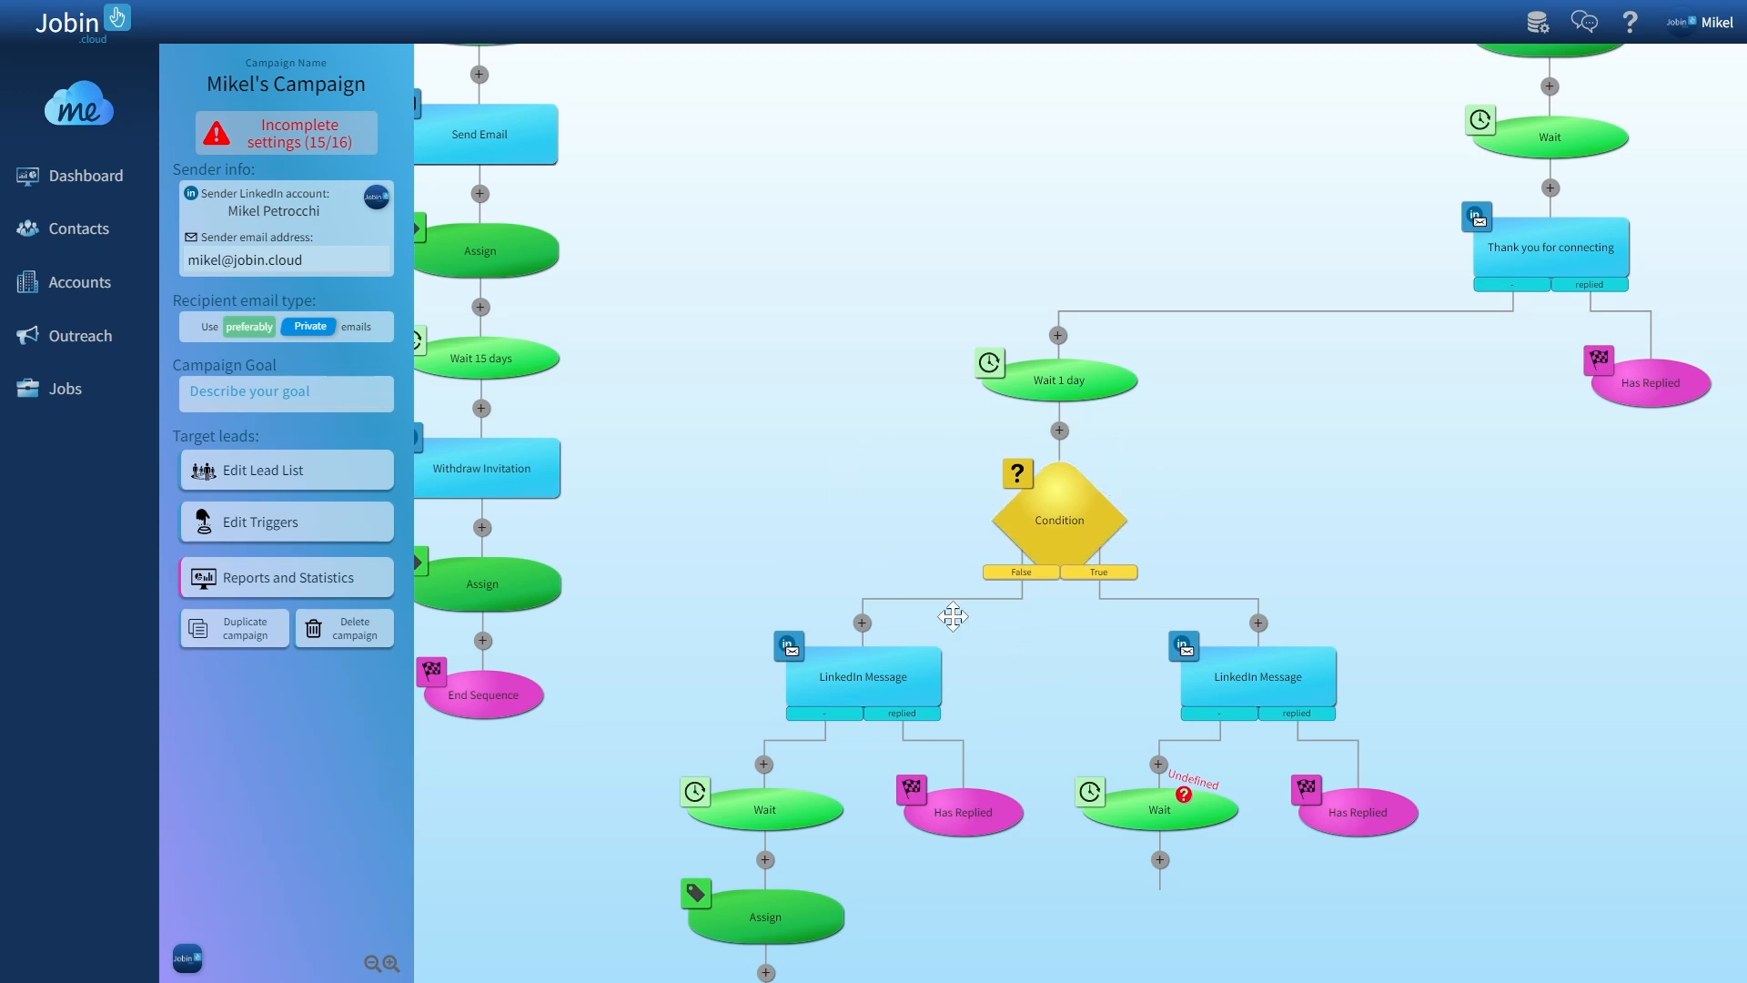
scroll(1092, 663, down, 3)
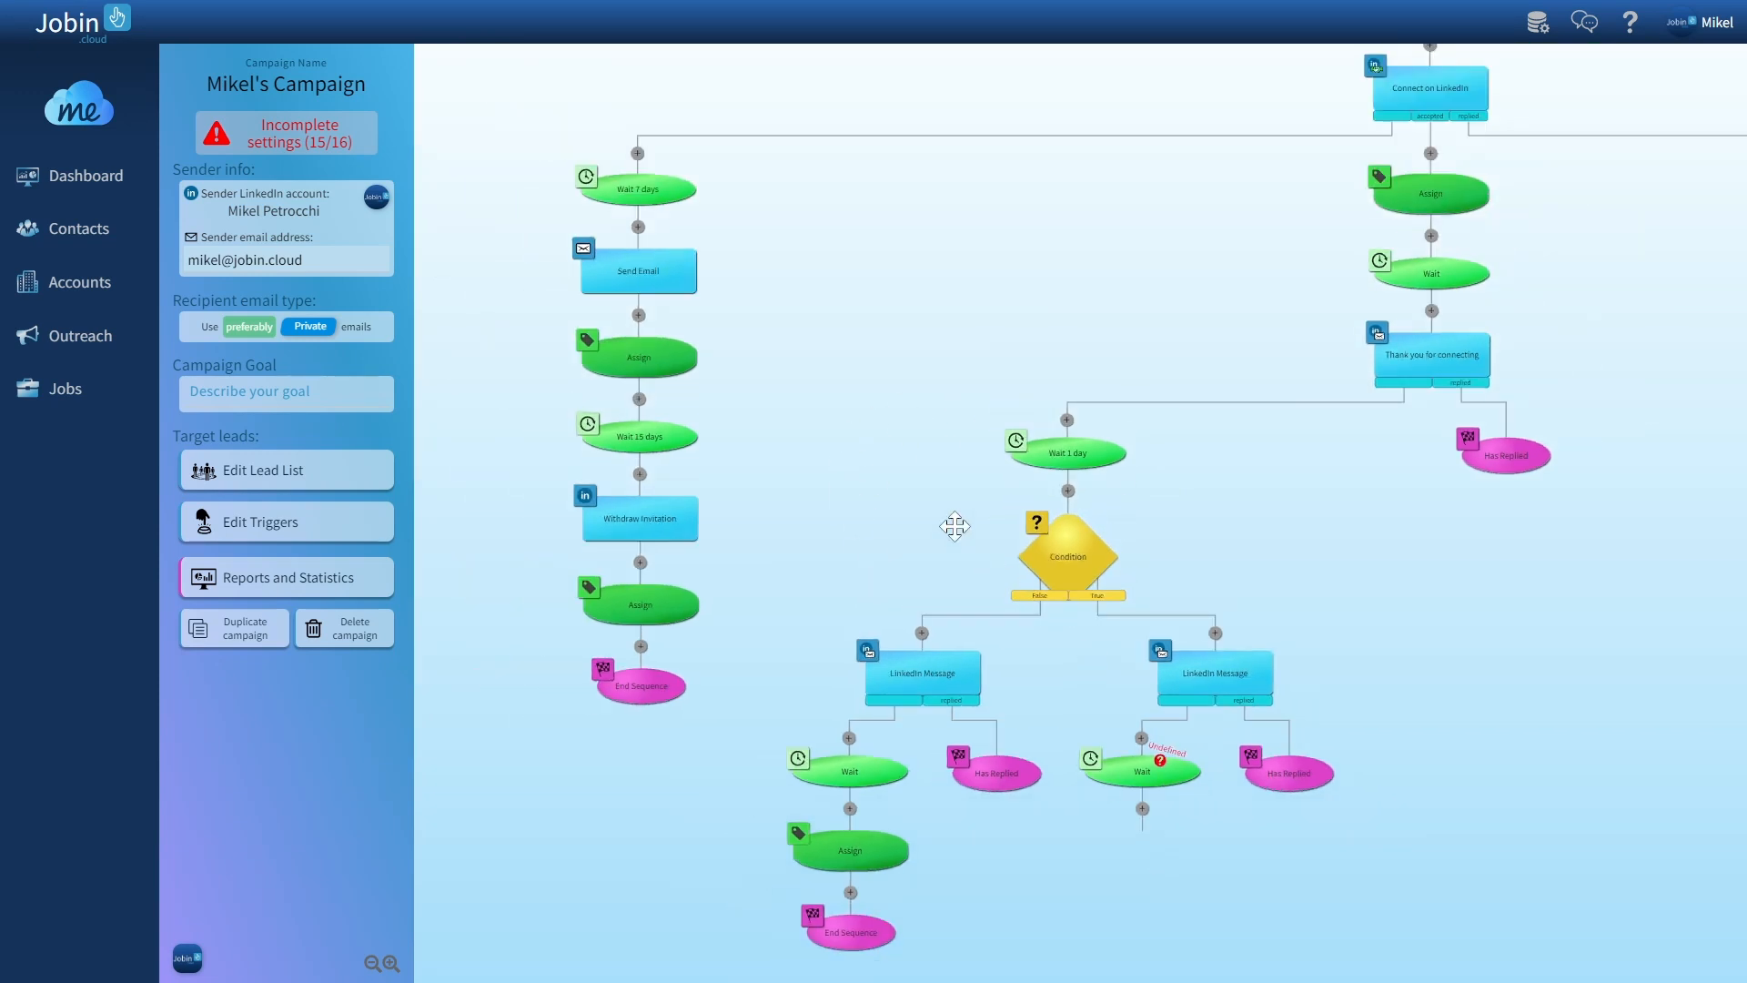
mouse_move(928, 487)
mouse_down()
mouse_move(901, 550)
mouse_move(892, 453)
mouse_move(924, 522)
mouse_up()
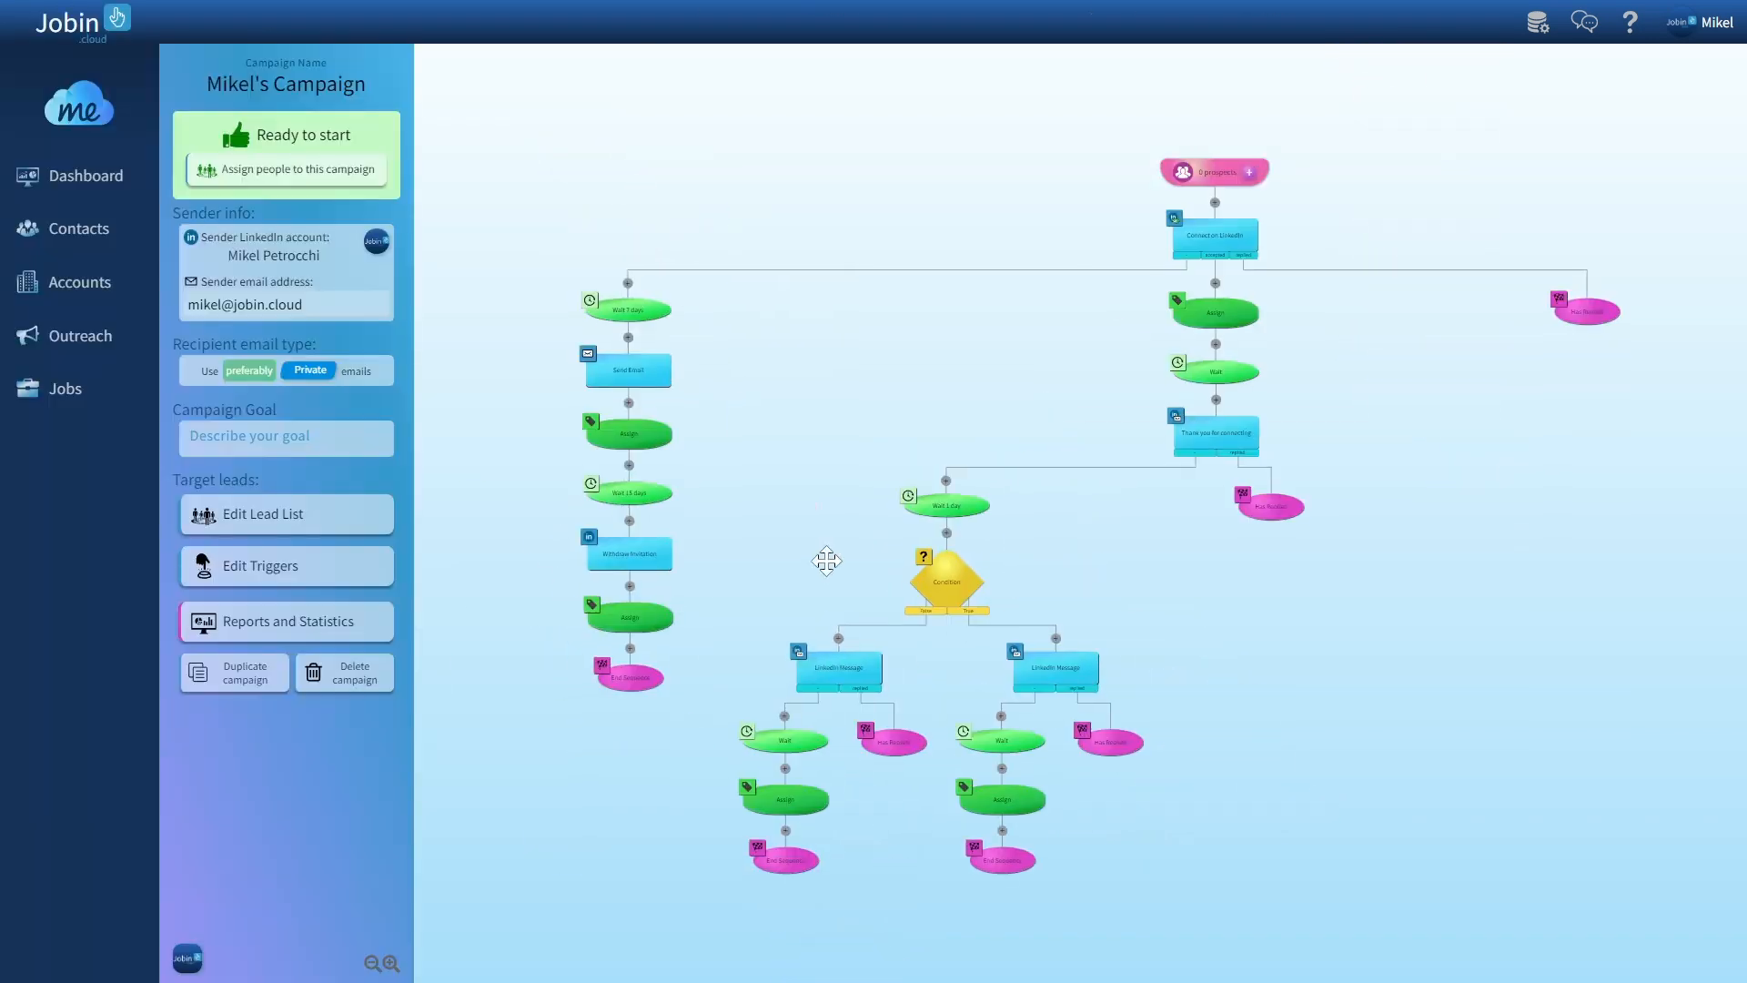
drag(822, 558, 807, 579)
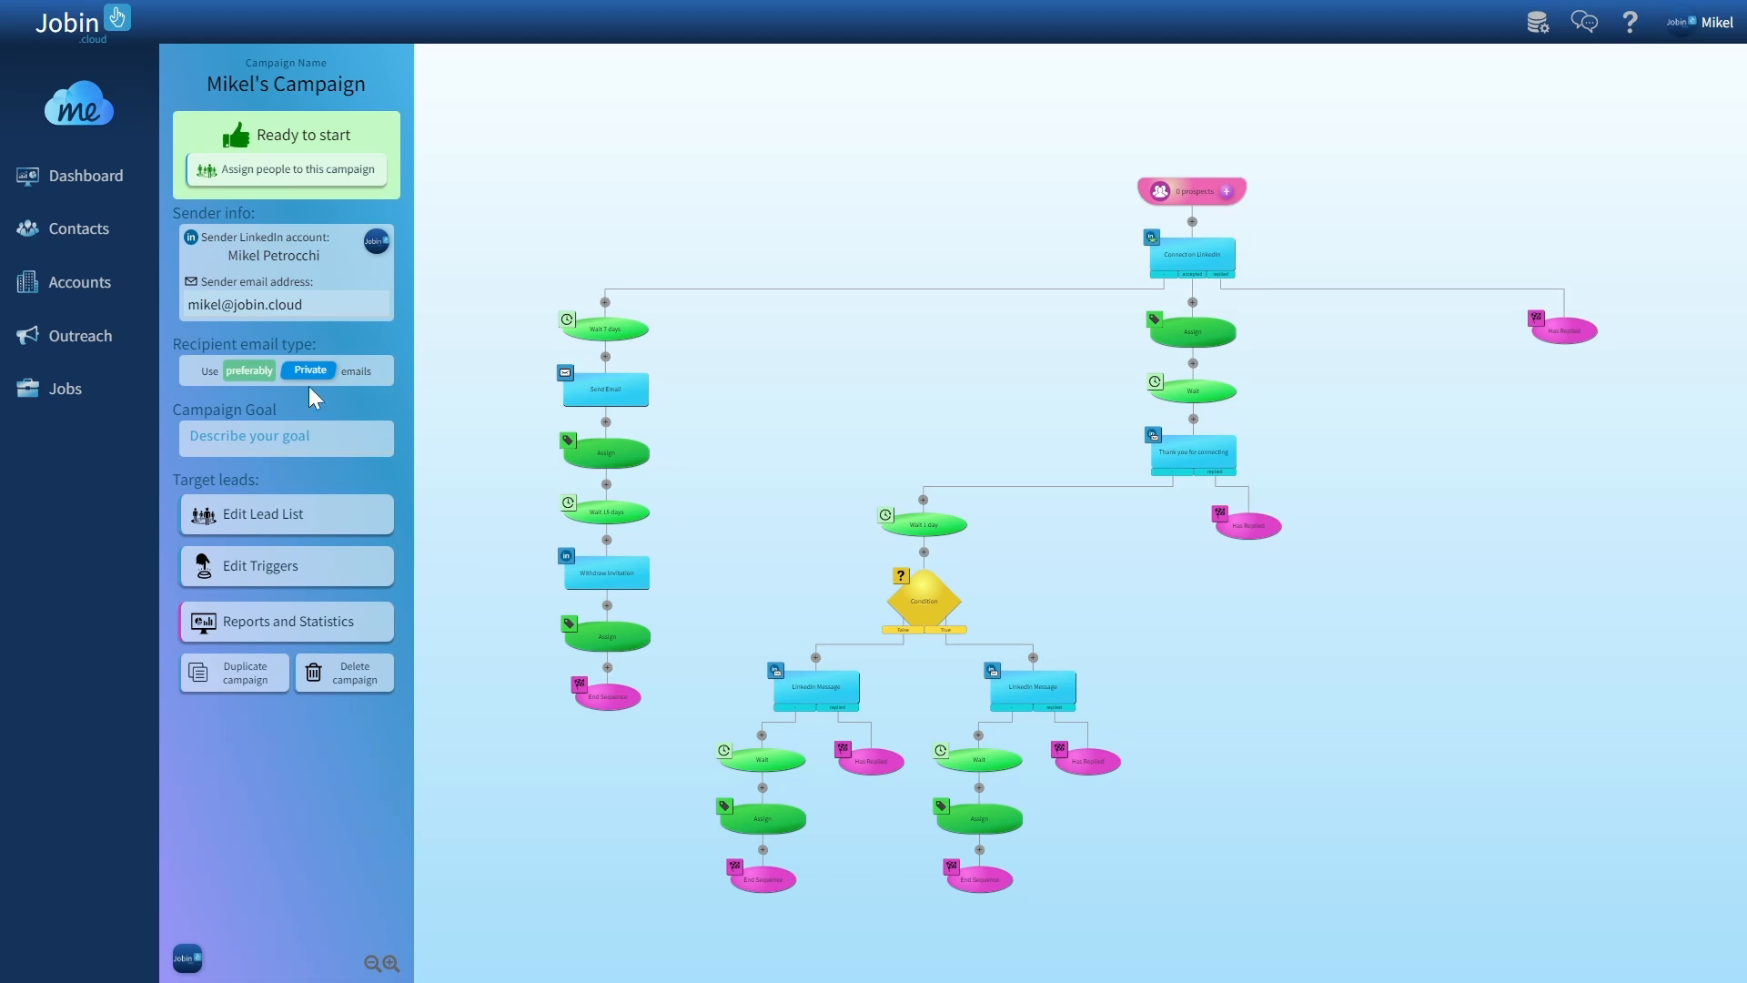
Step: Set the campaign goal to "Java developer Job offer" and rename the campaign as "Java developer Campaign"
click(264, 436)
text(Java developer Job offer)
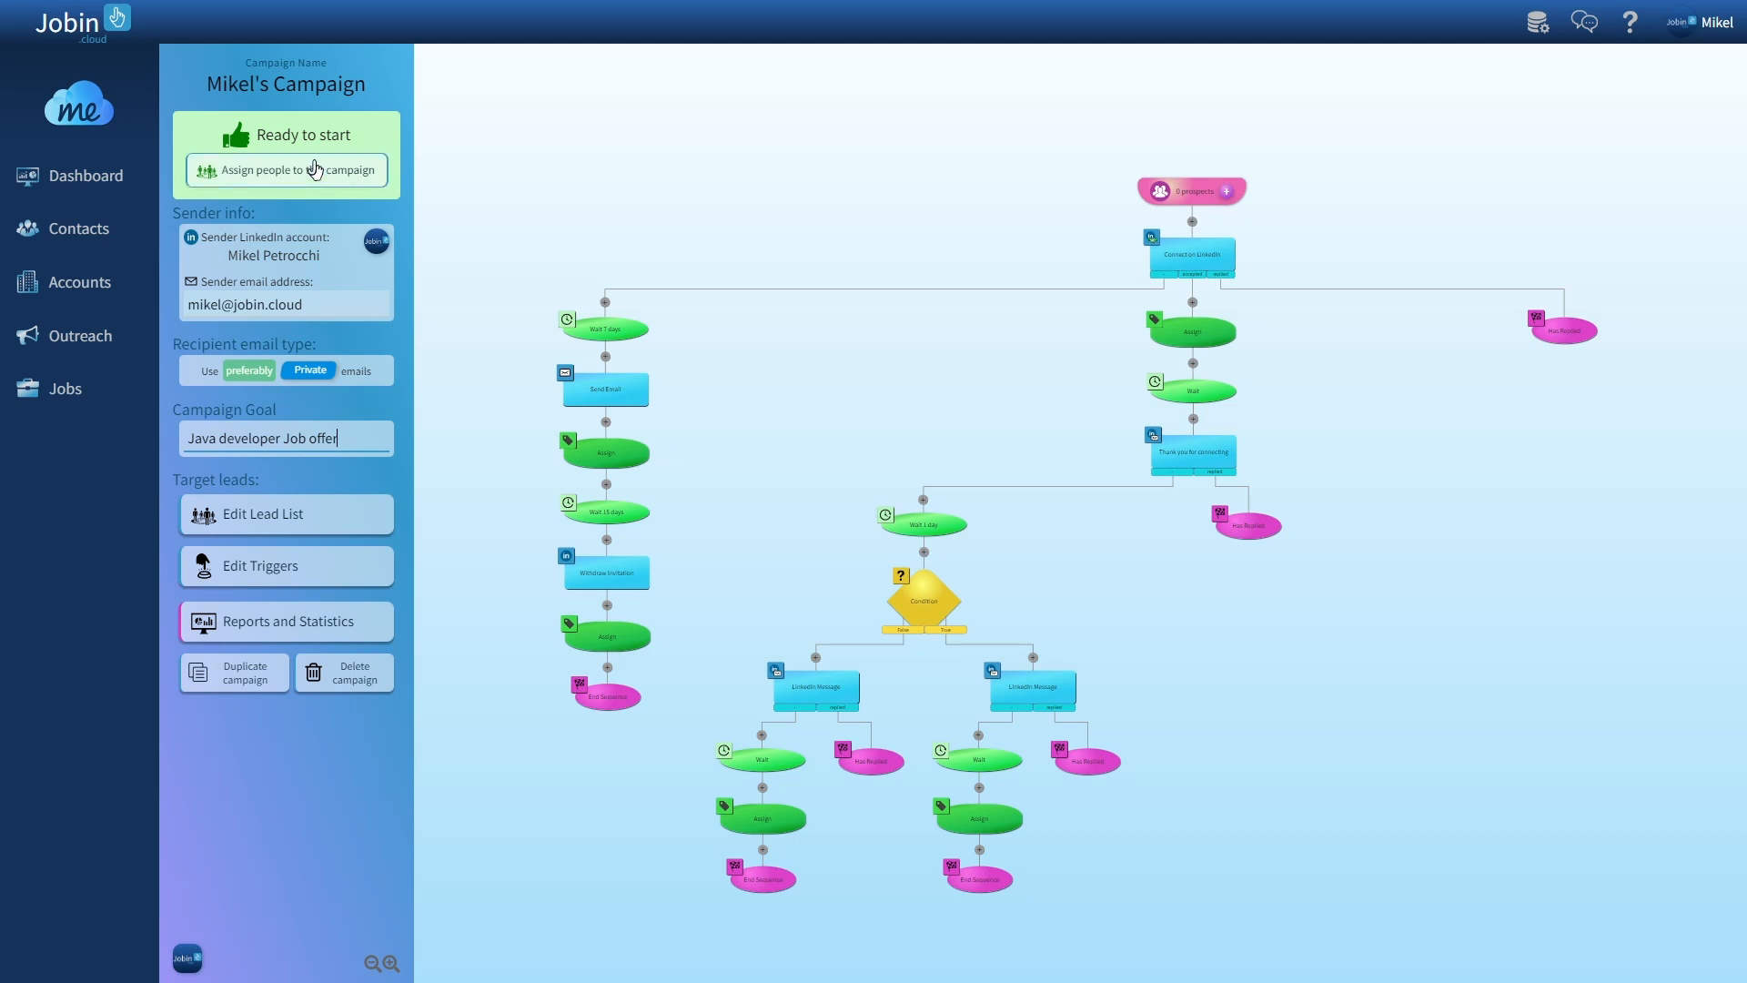
double_click(241, 84)
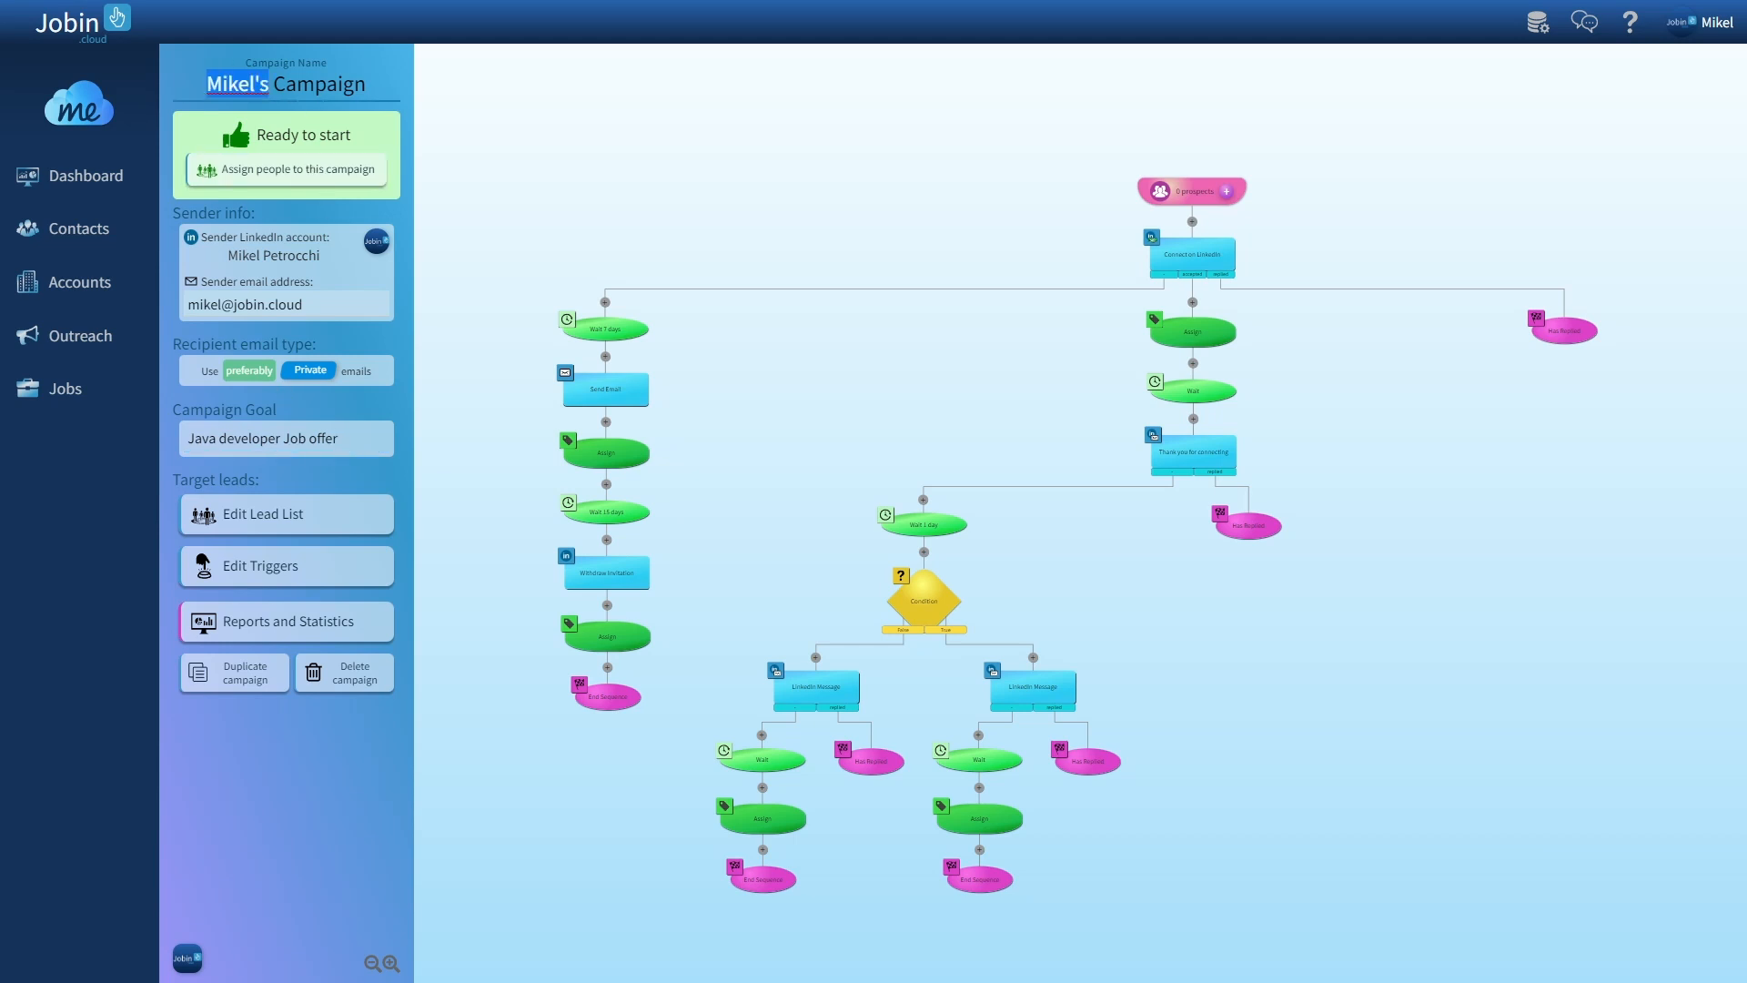
text(Java developer)
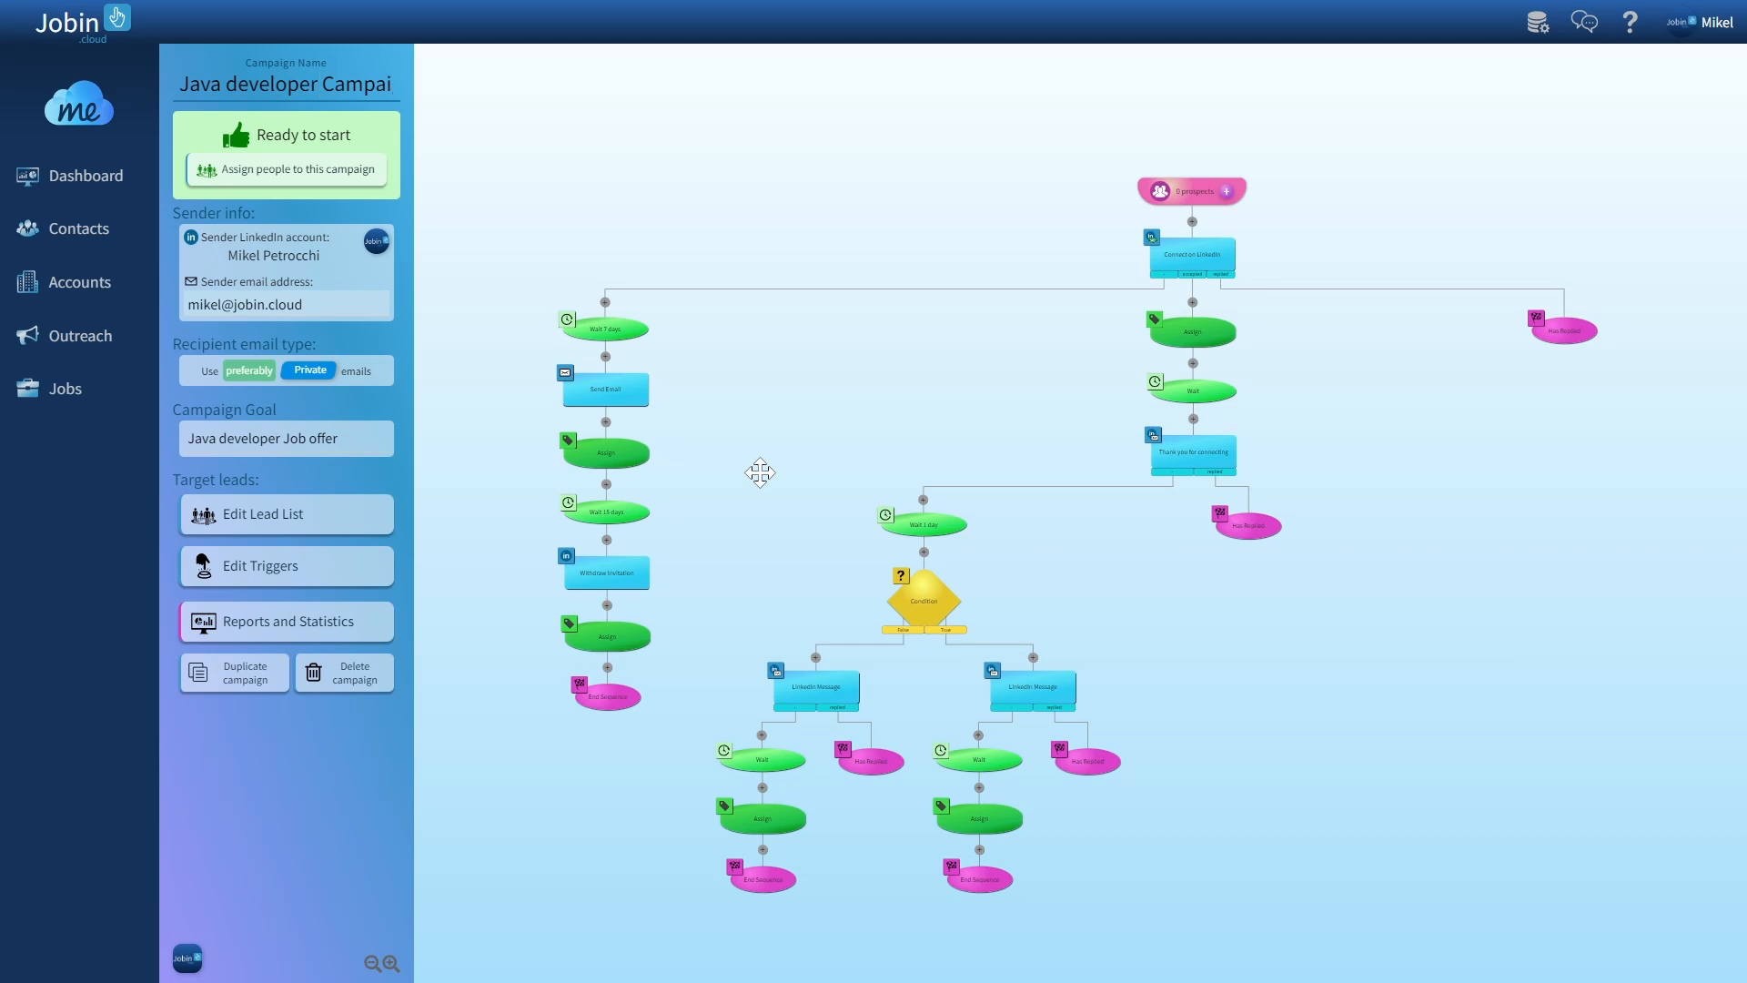
Step: Select twelve contacts in the second to seventh rows of the contact list and bring up the campaign choices for them
click(261, 172)
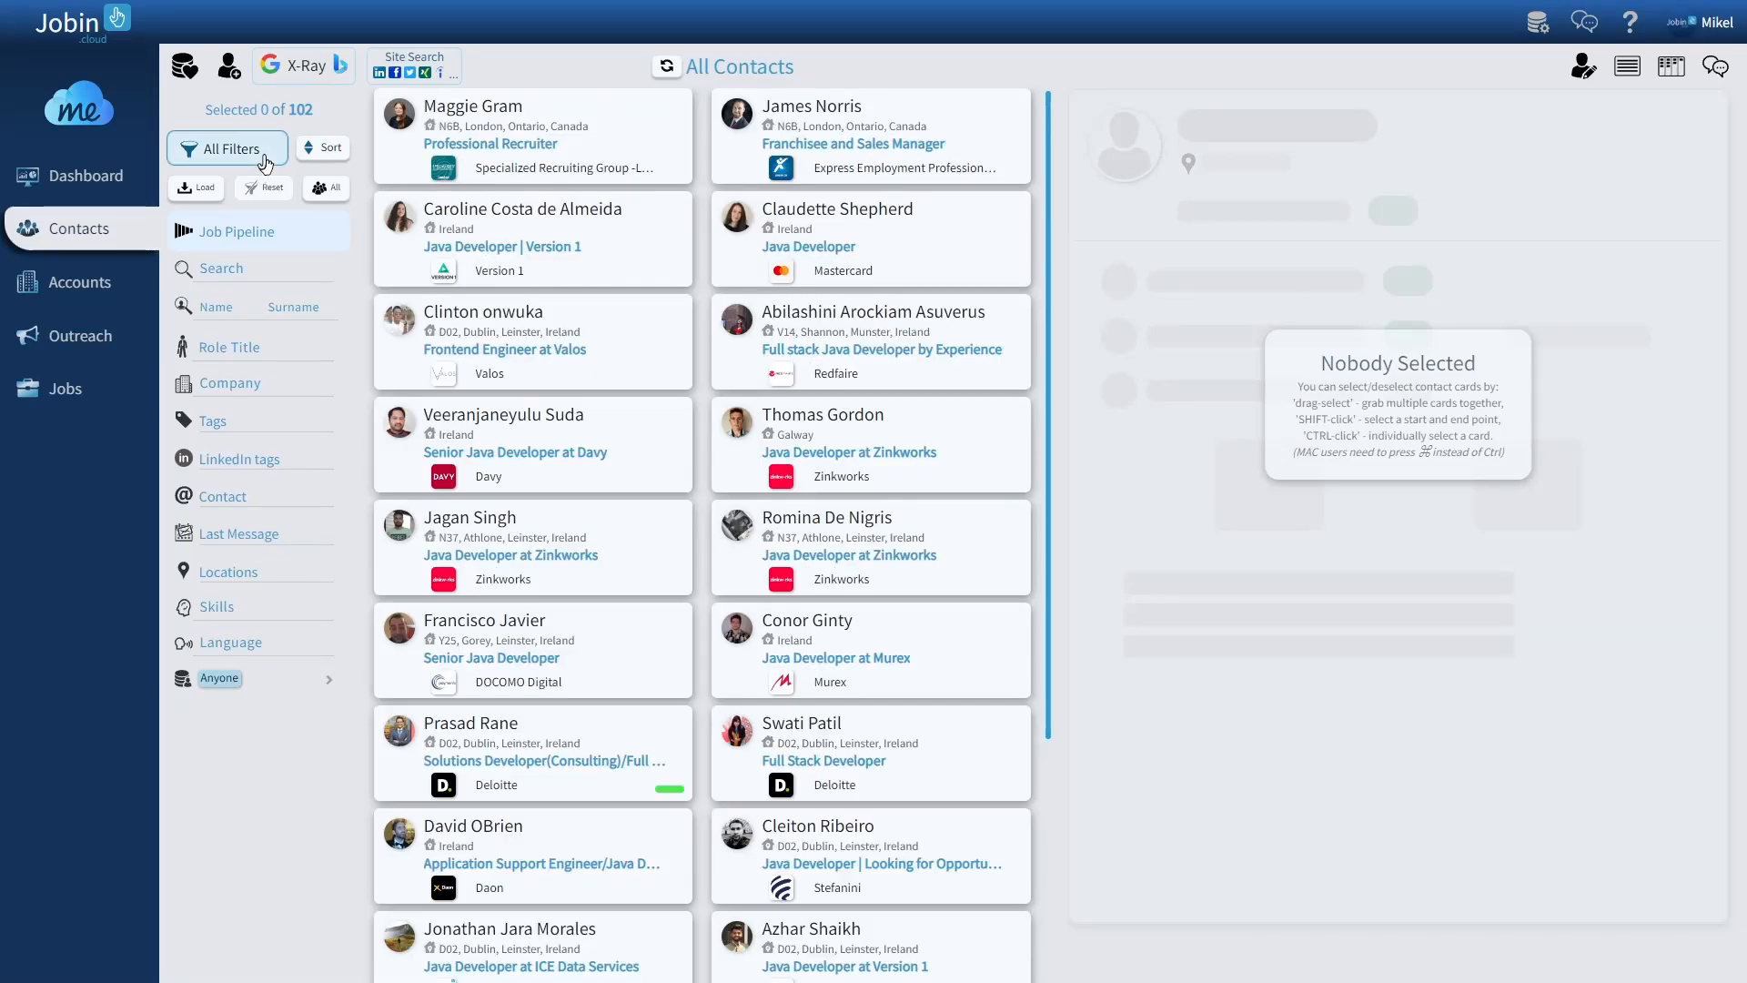
mouse_move(452, 207)
mouse_down()
mouse_move(817, 628)
mouse_move(884, 746)
mouse_up()
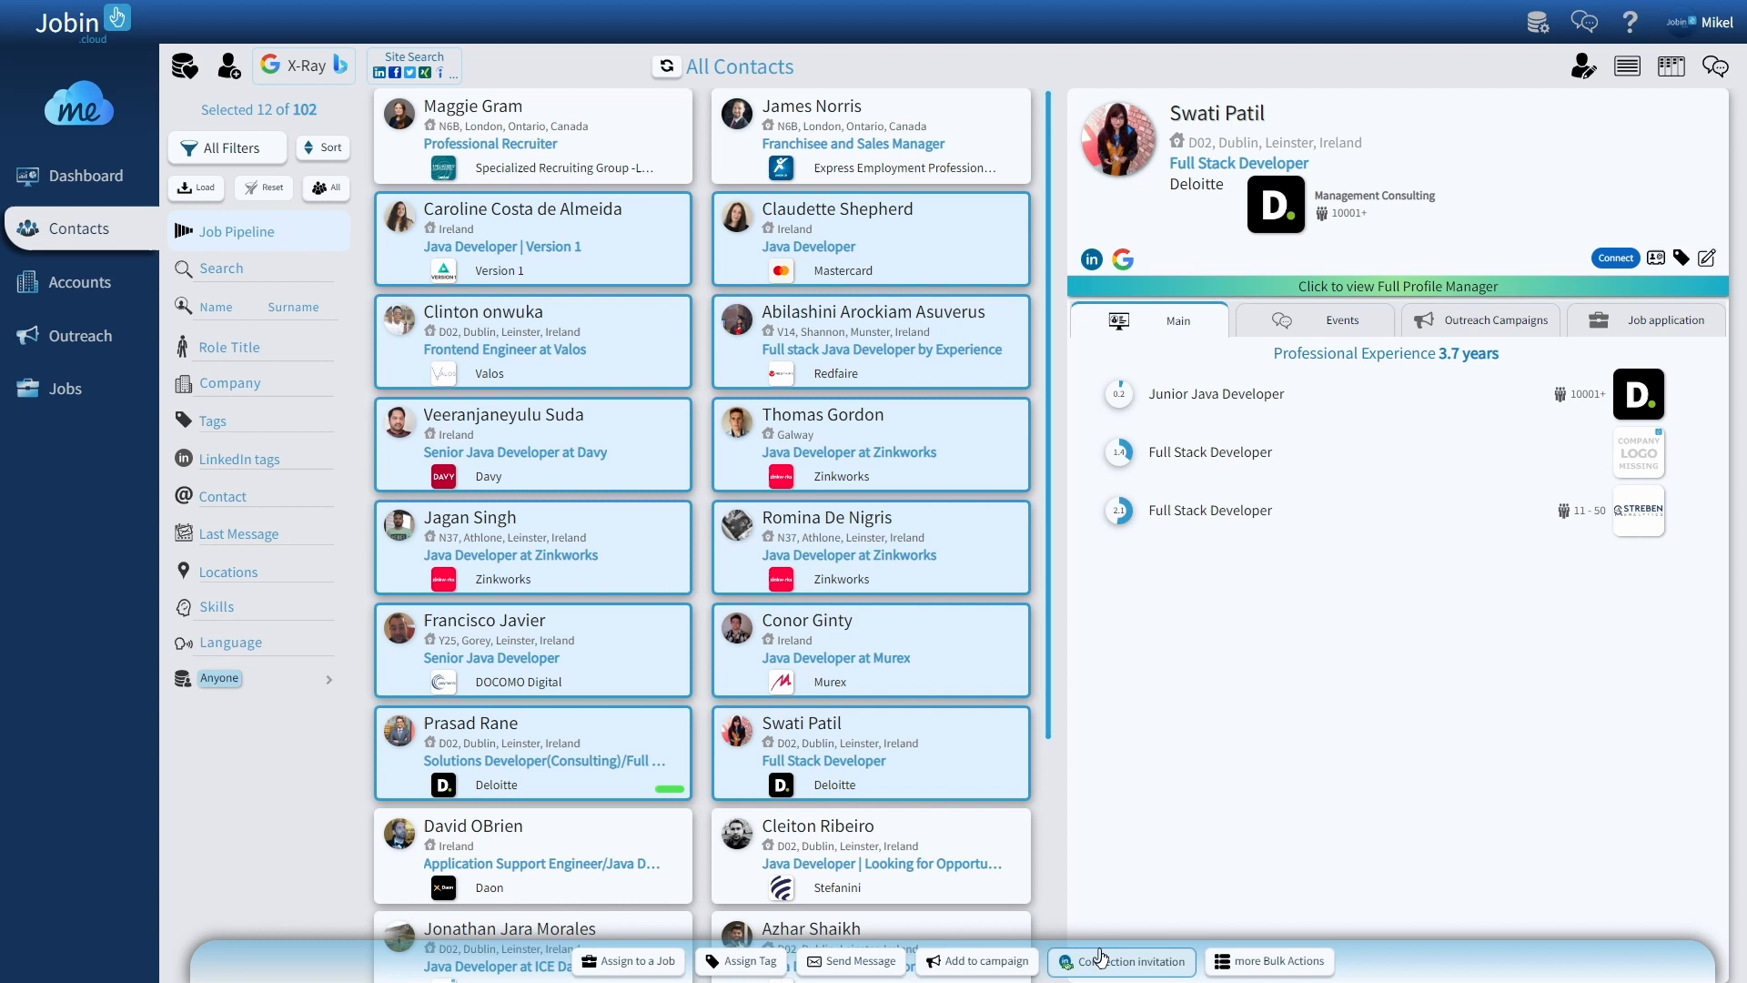
click(966, 971)
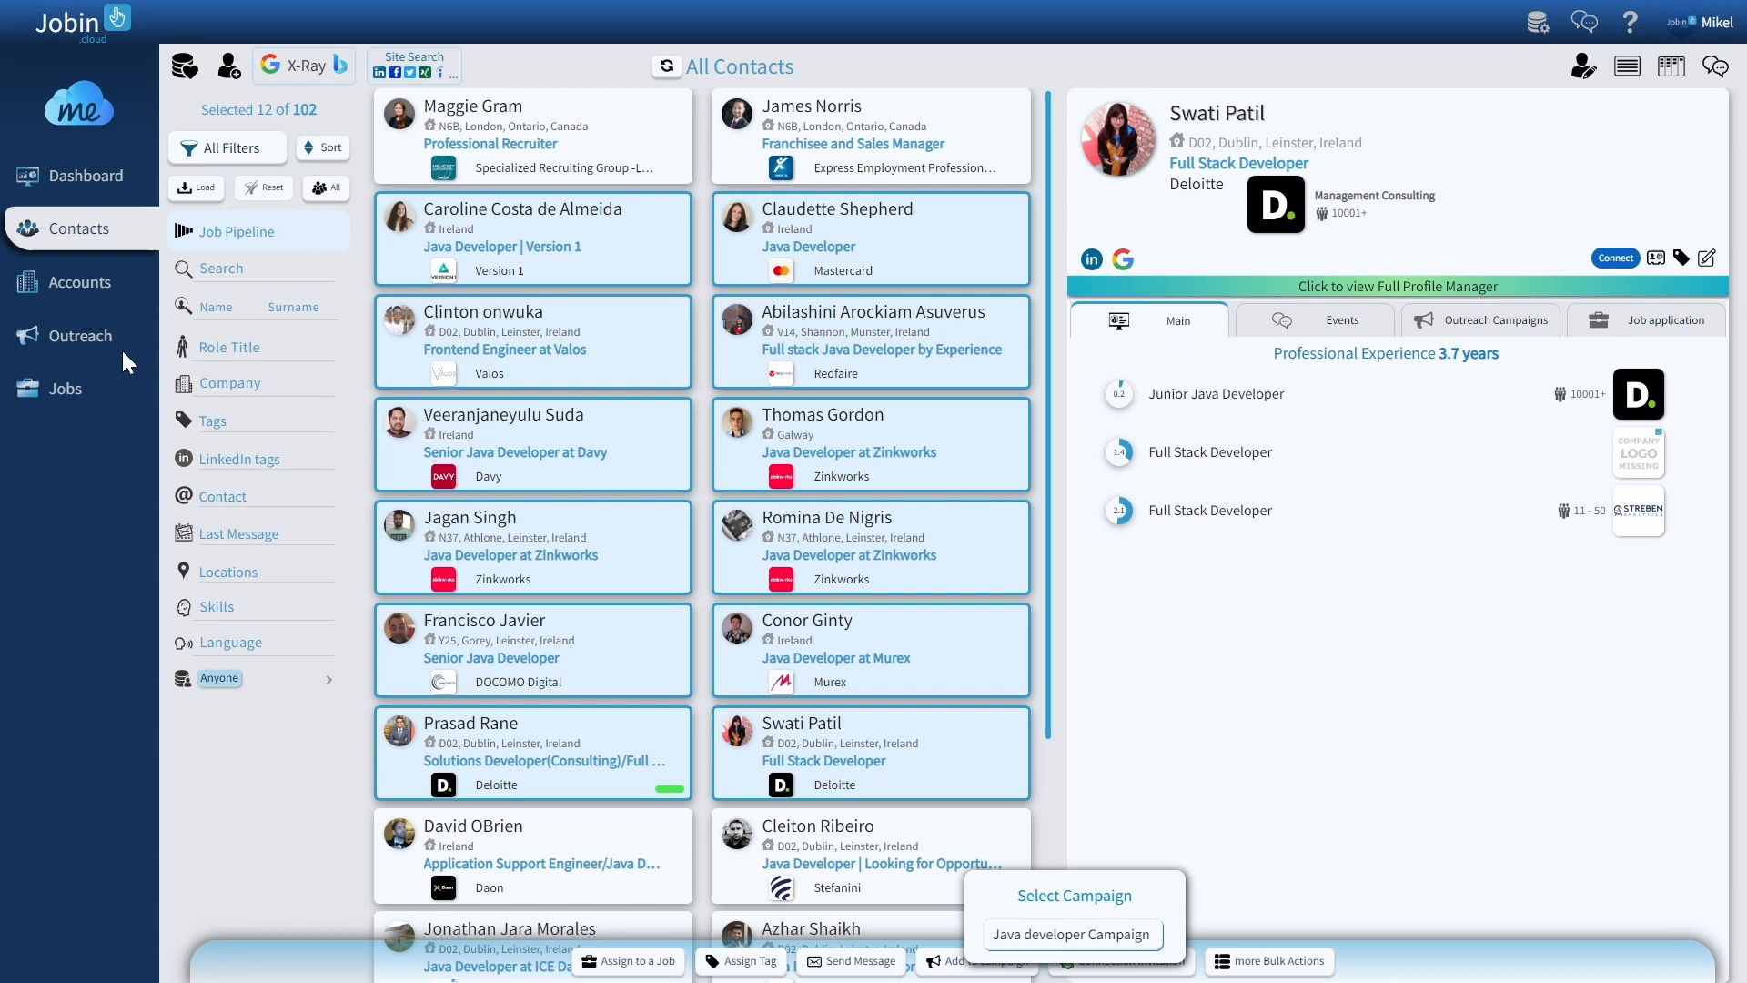
Step: View the outreach campaign list and the campaign assignments of the contact who is Senior Java Developer at Davy
click(79, 339)
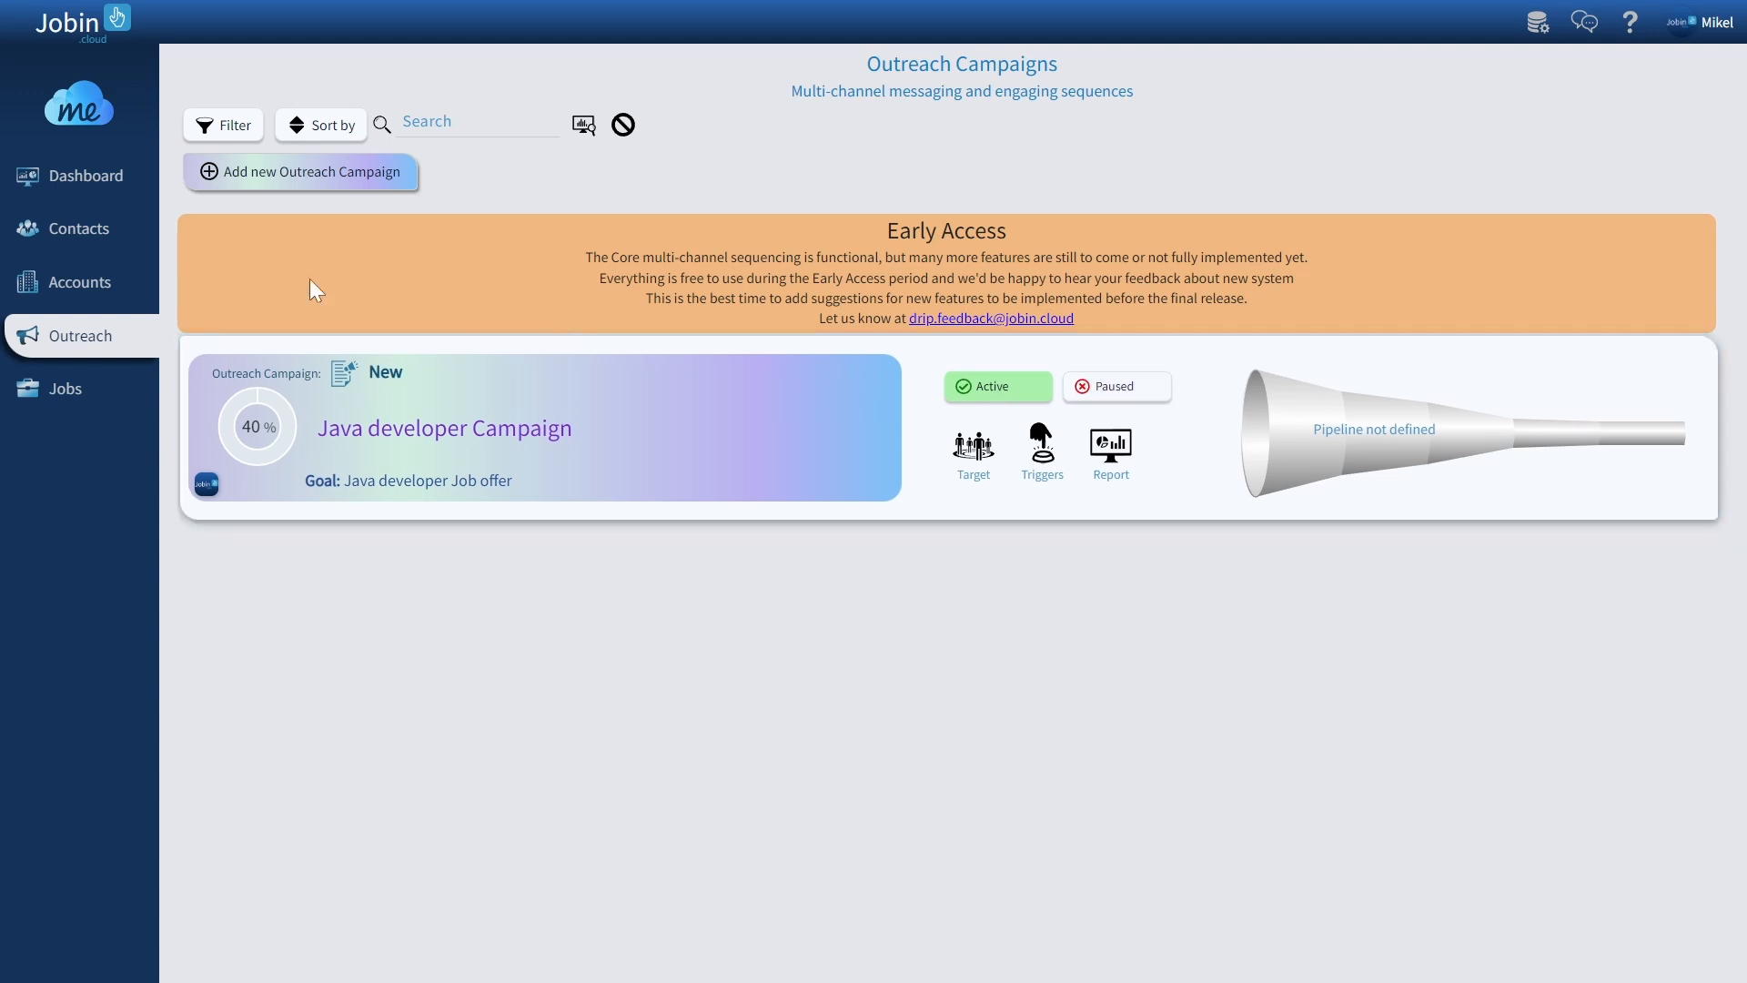
click(91, 235)
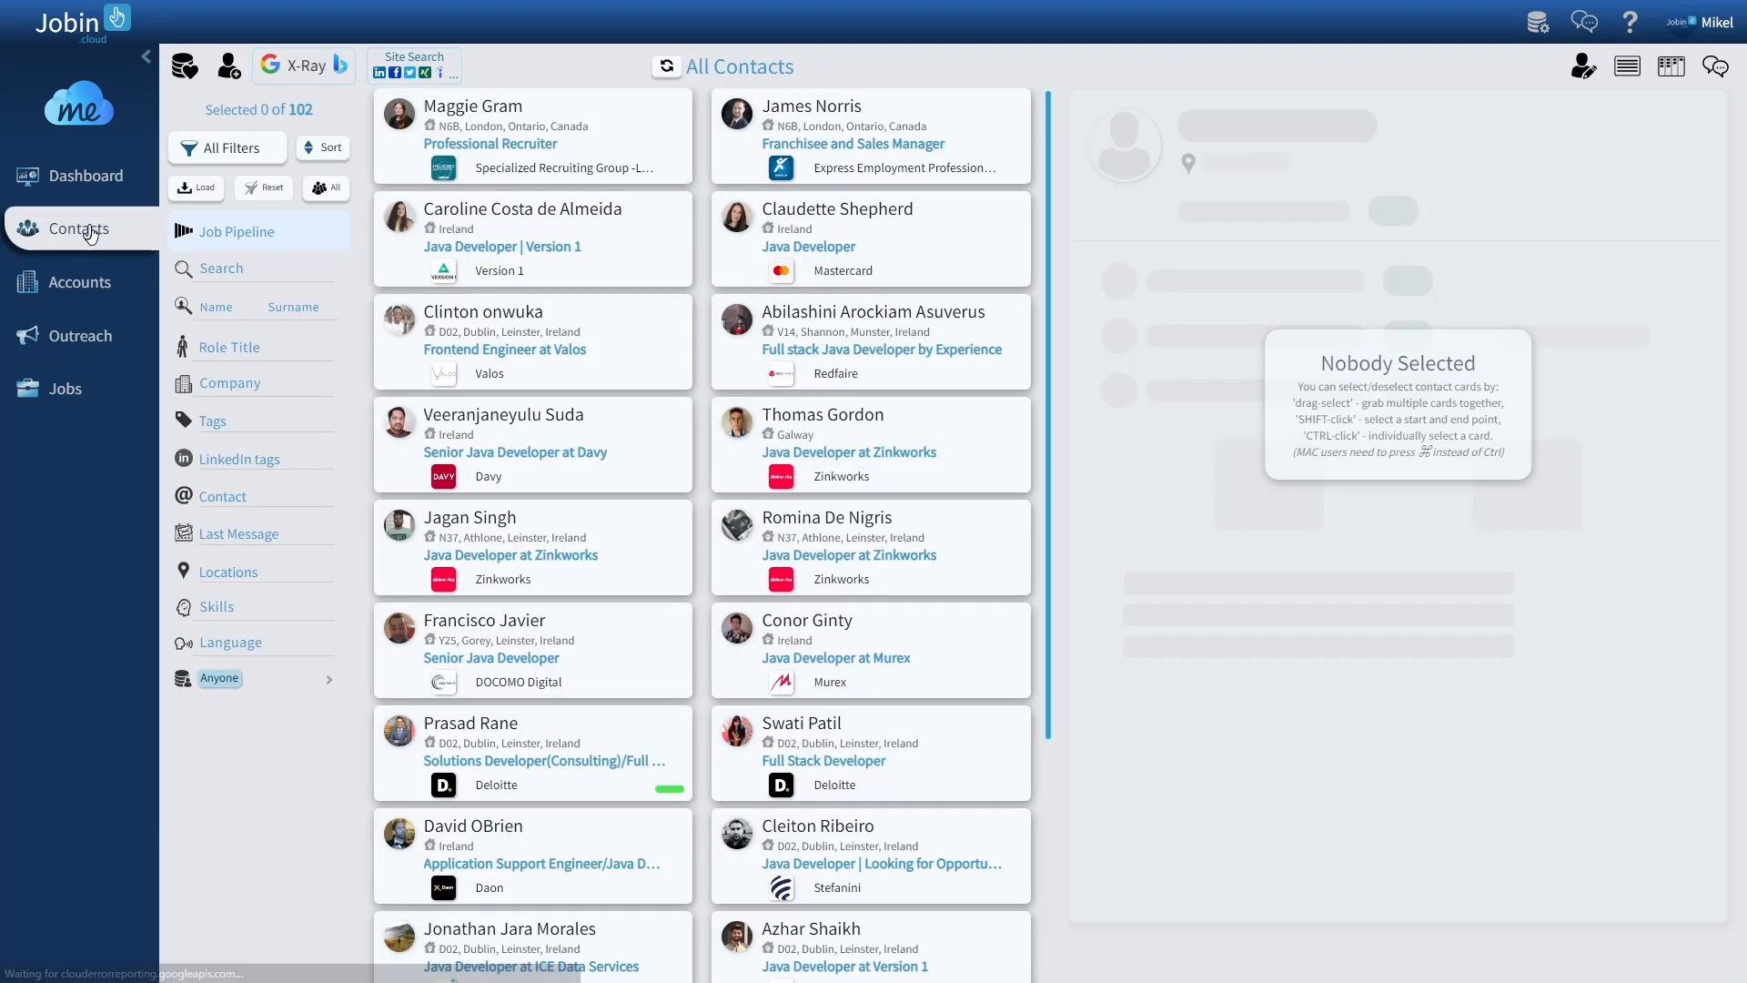
click(498, 437)
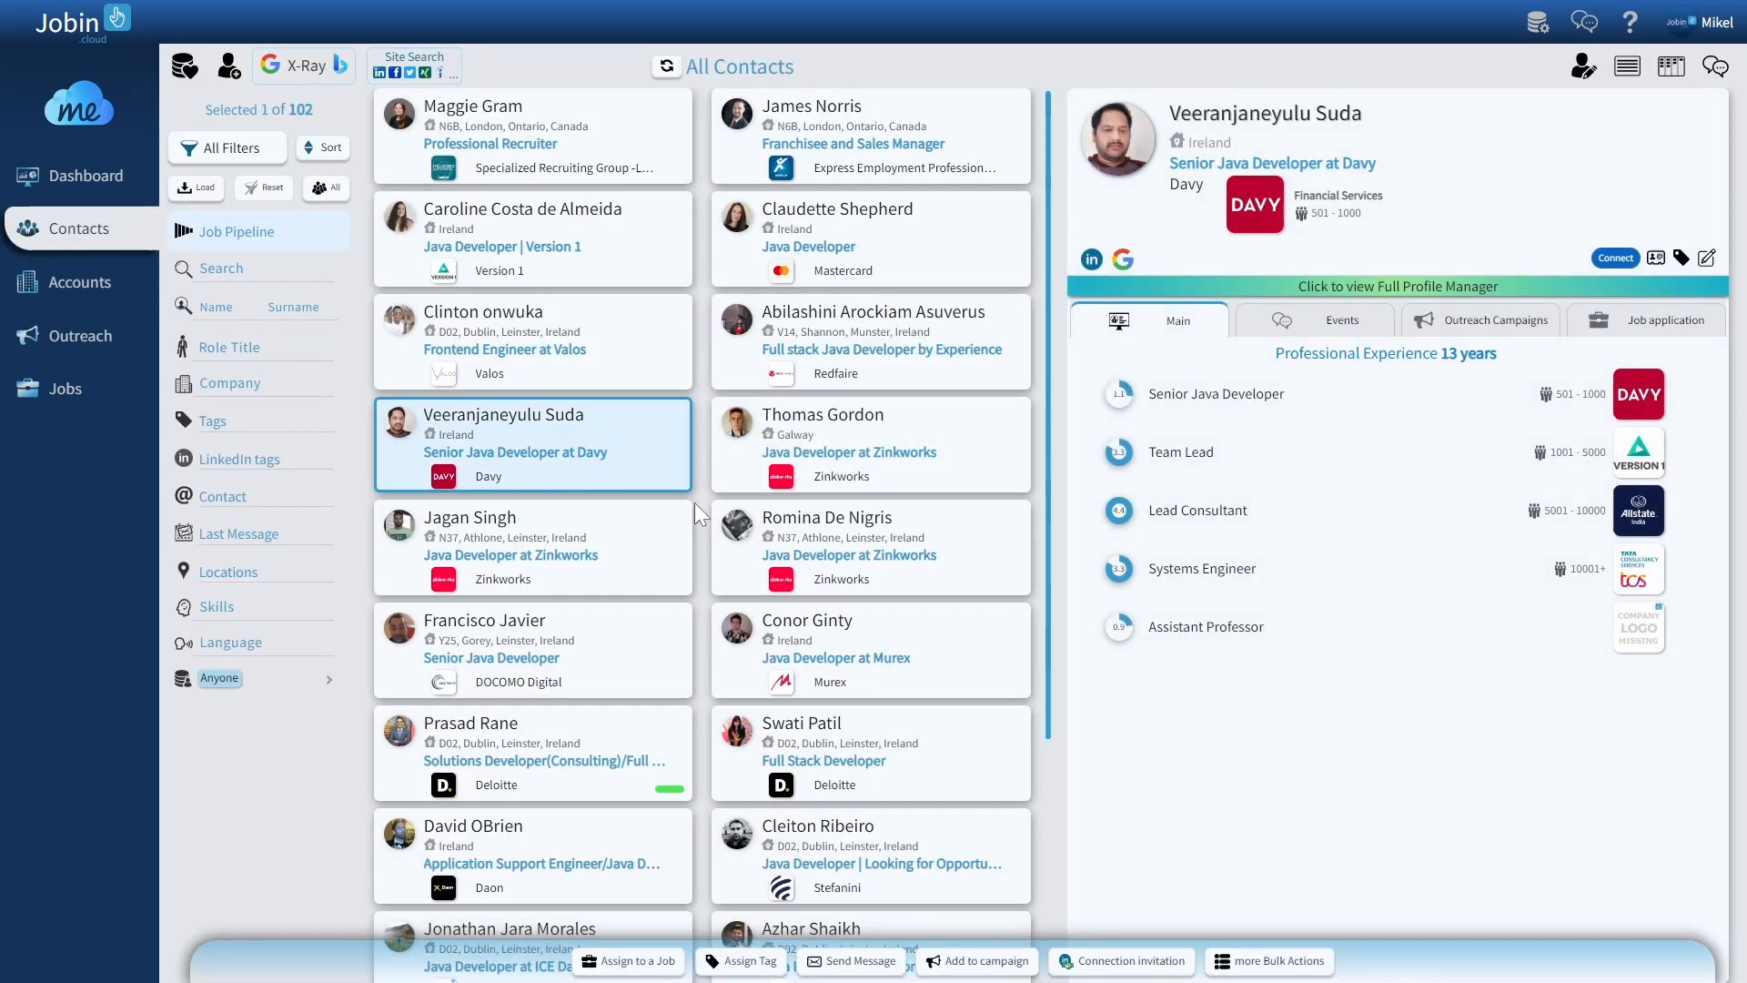
click(1492, 330)
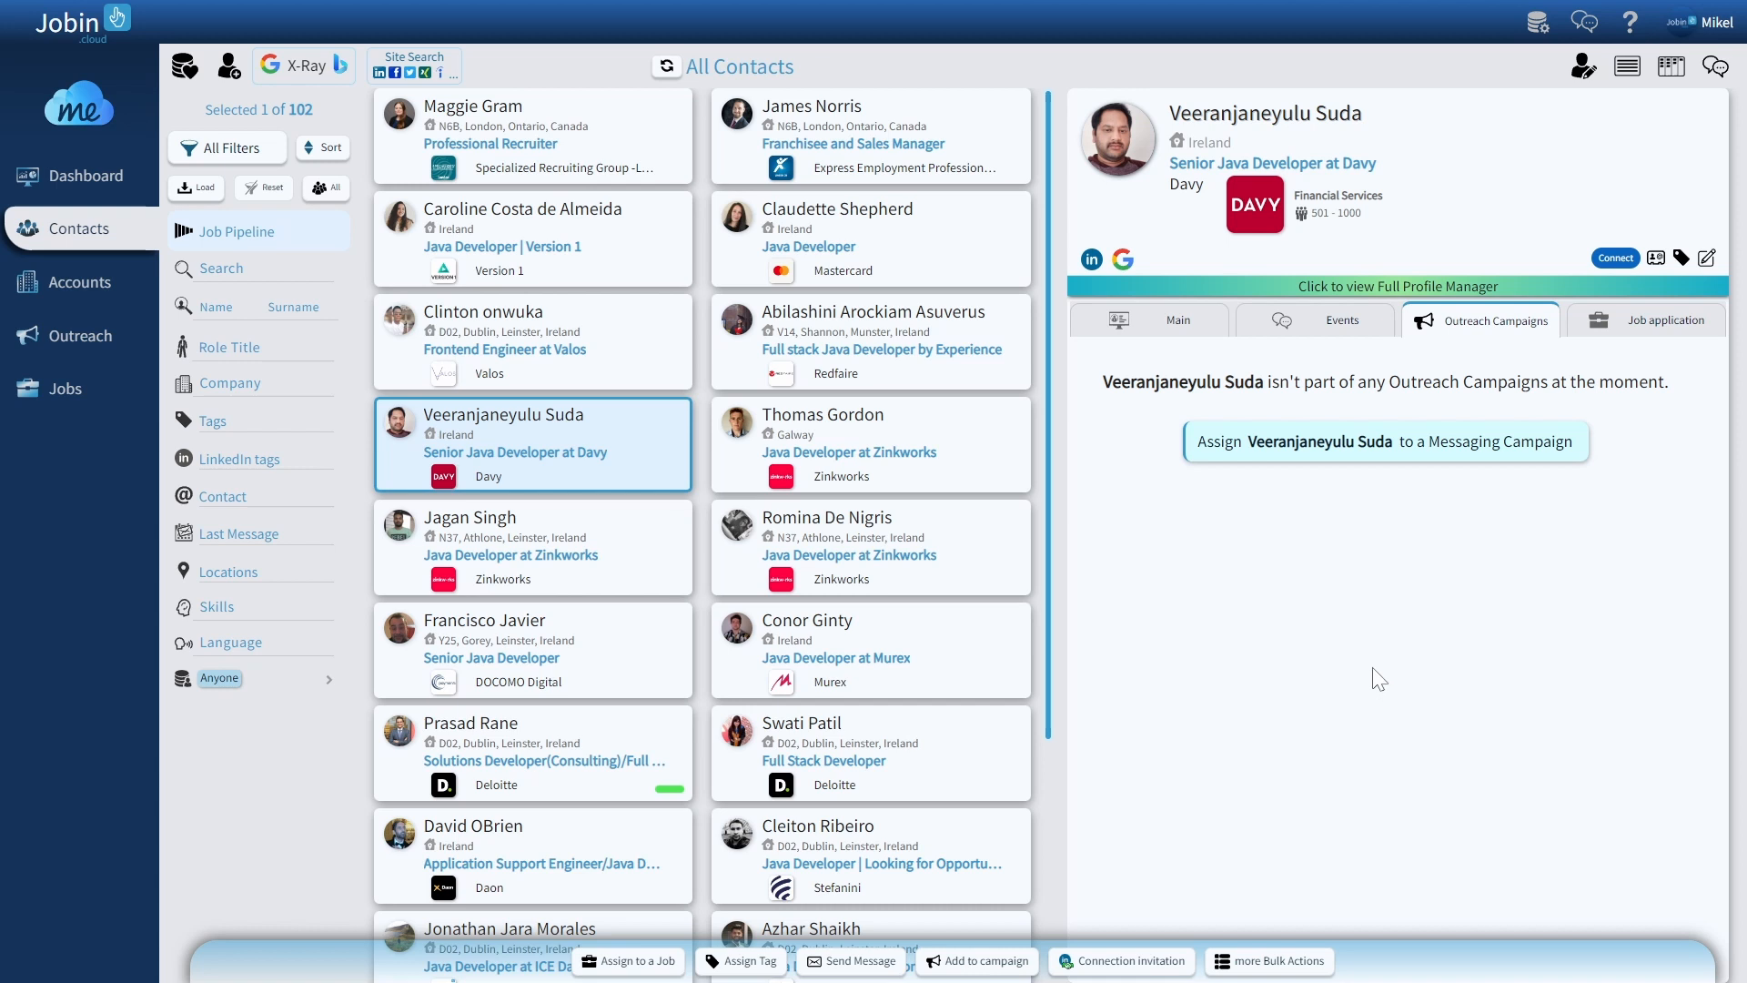
Step: Show operations started by anyone in the Operations Monitor and return to the contact list
click(1536, 25)
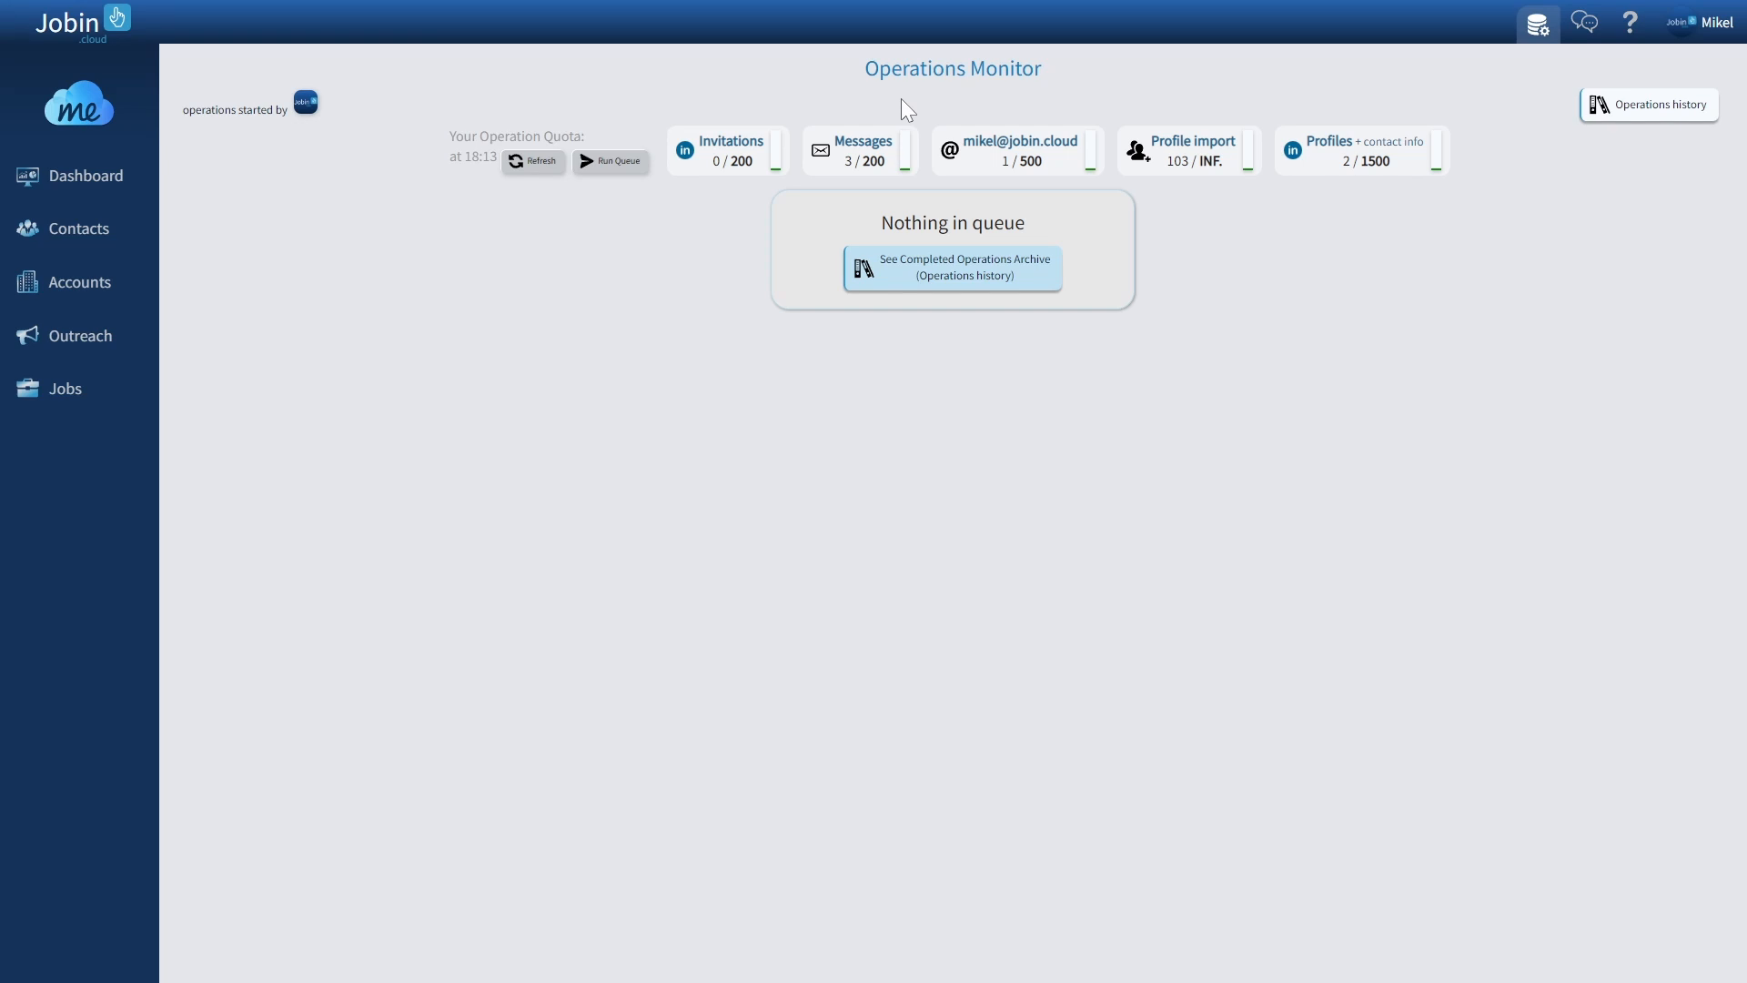
click(109, 240)
click(311, 107)
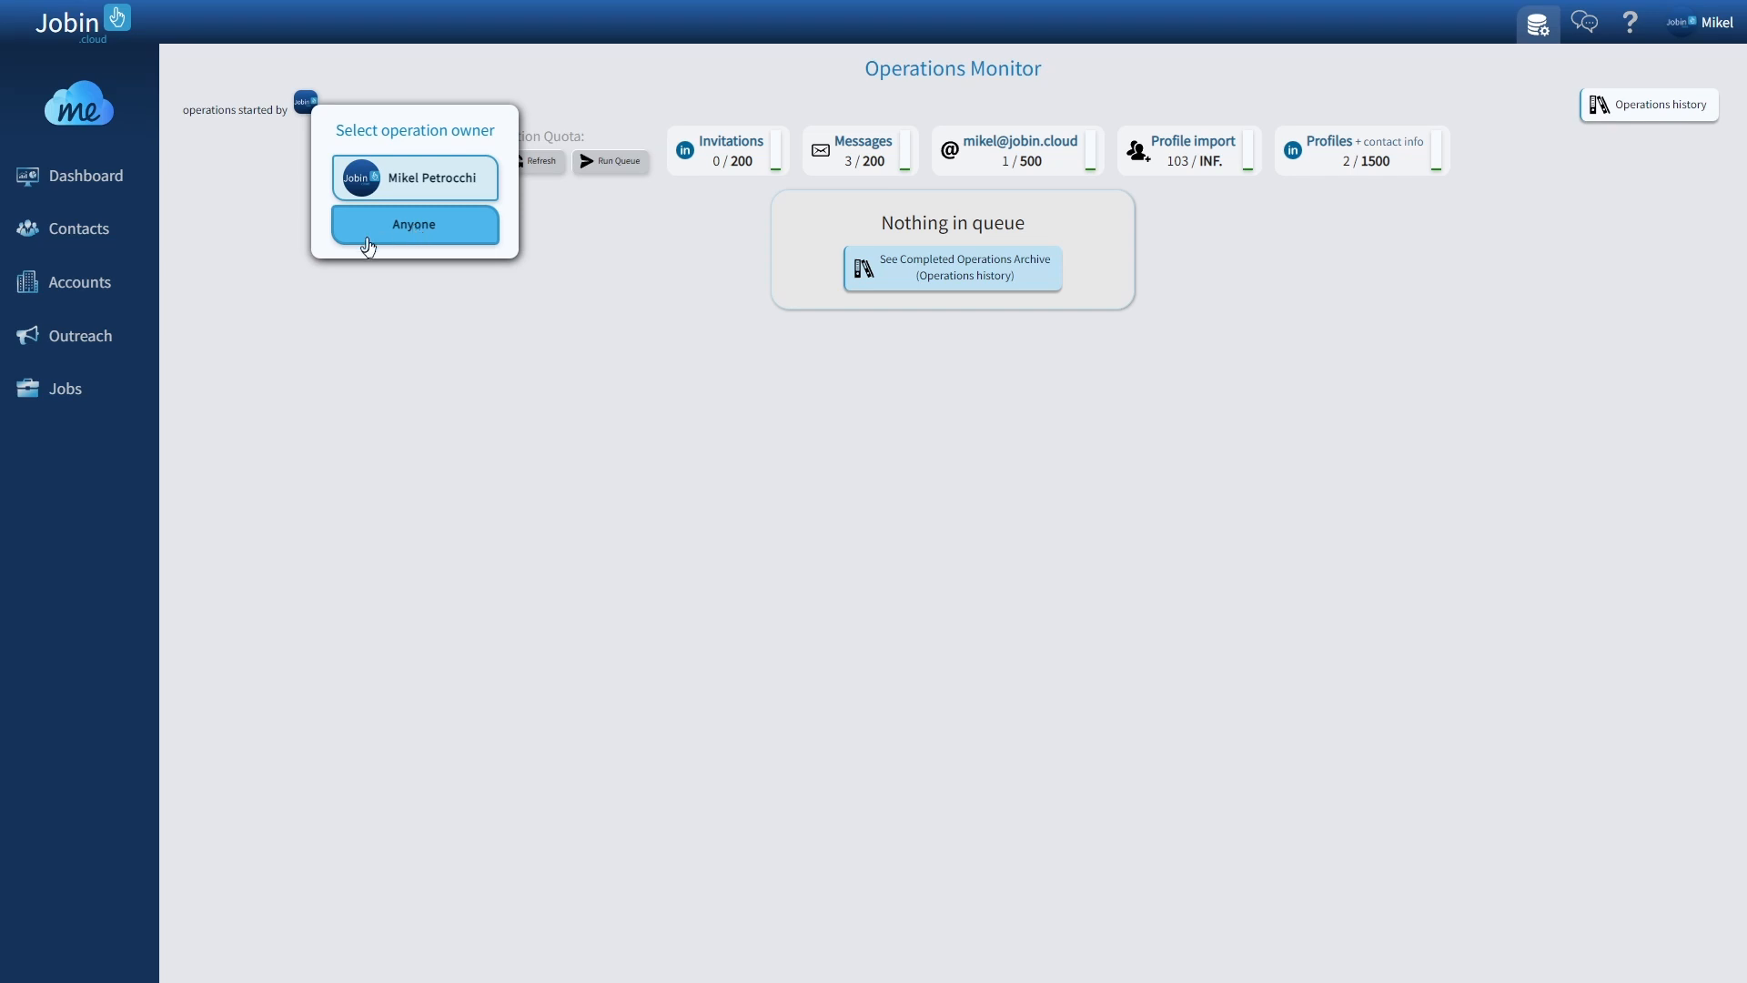
click(415, 227)
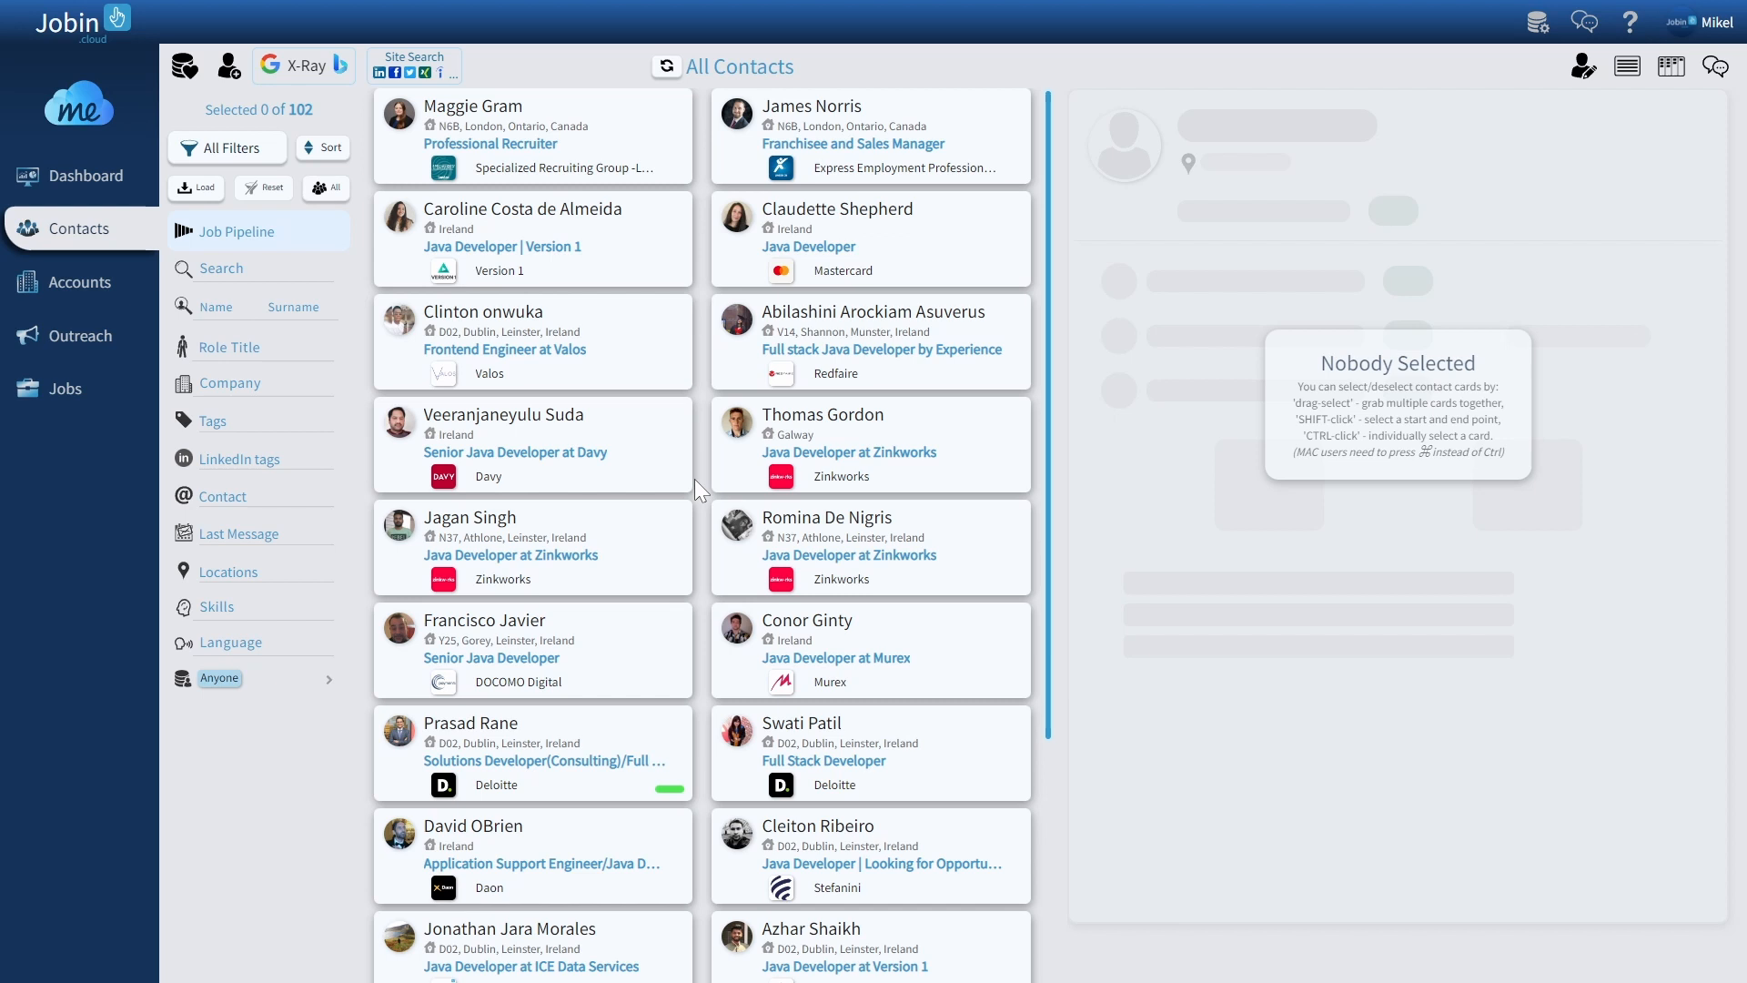